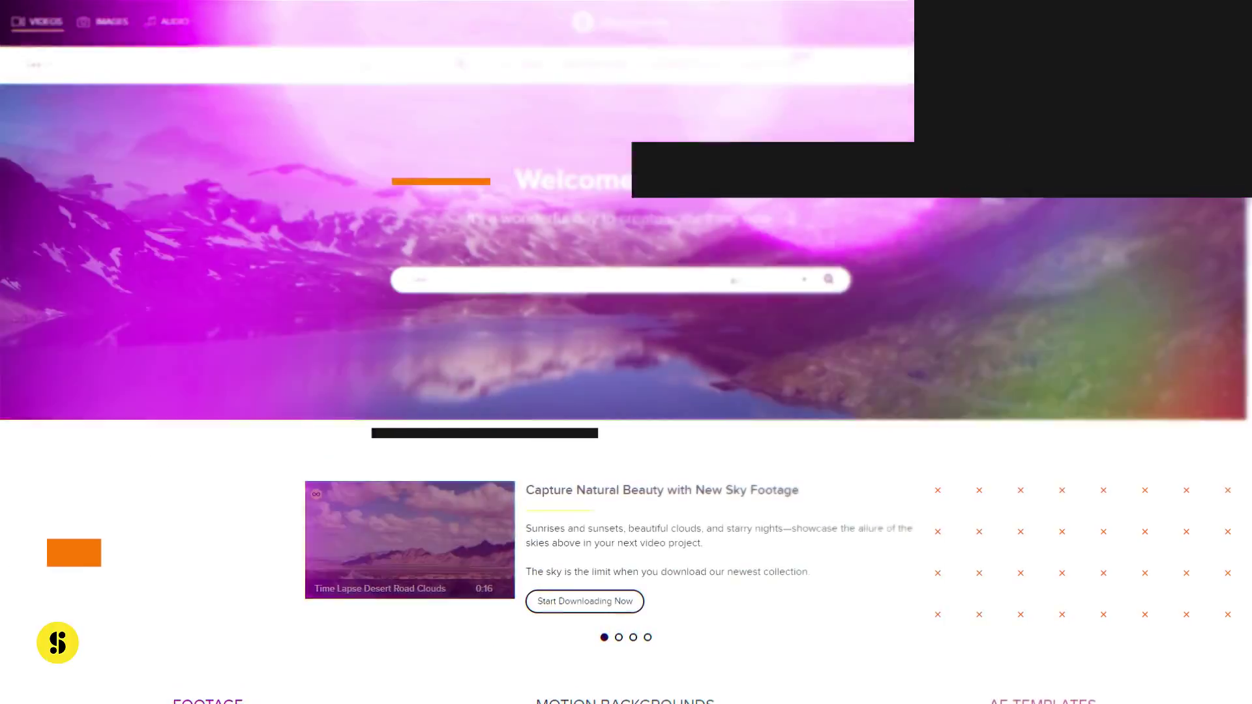
# Search Storyblocks for 'statue of liberty' footage using the 'statu' suggestion
pyautogui.moveTo(534, 70)
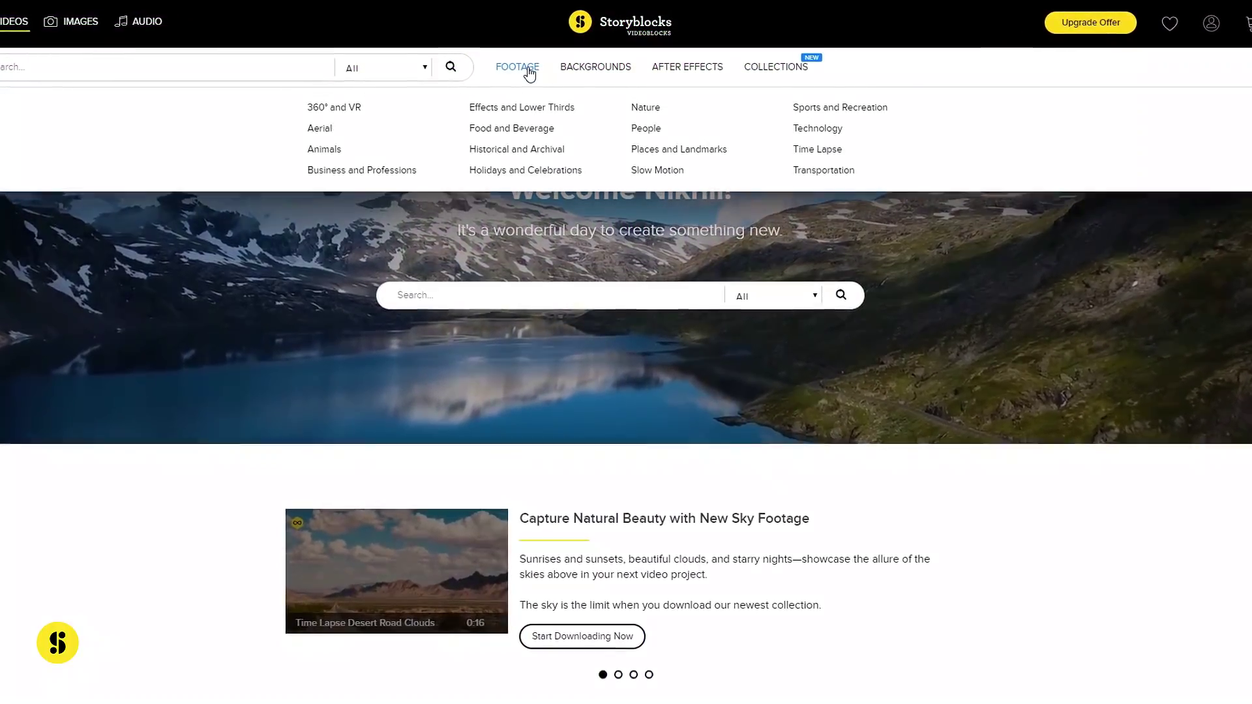
pyautogui.moveTo(683, 76)
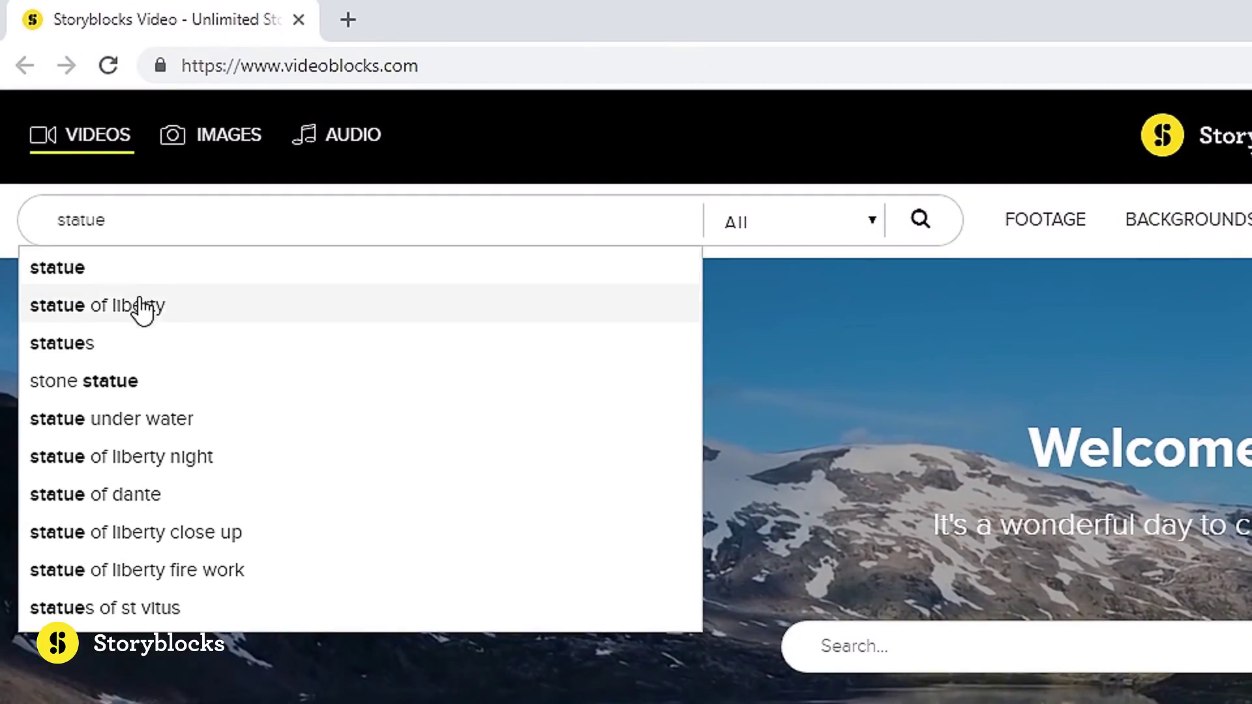
pyautogui.click(142, 307)
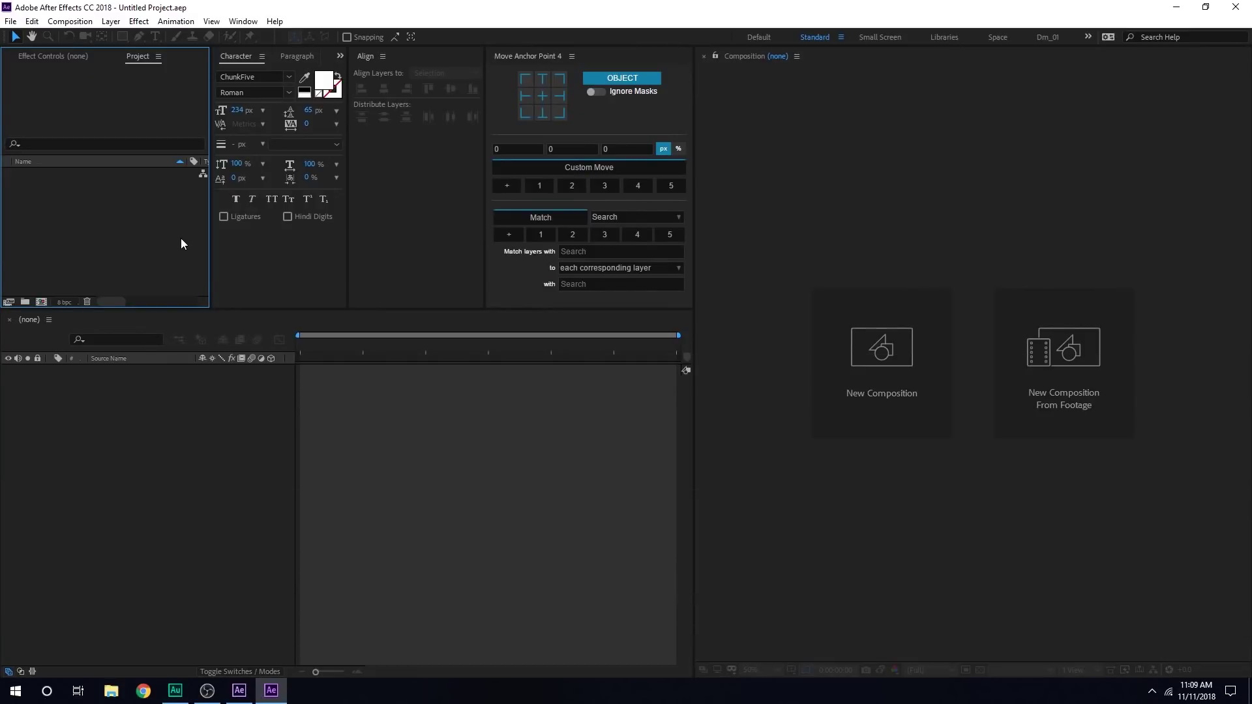
# Create two 1920×1080, 30 fps, 10-second compositions named Main and Logo
pyautogui.click(878, 352)
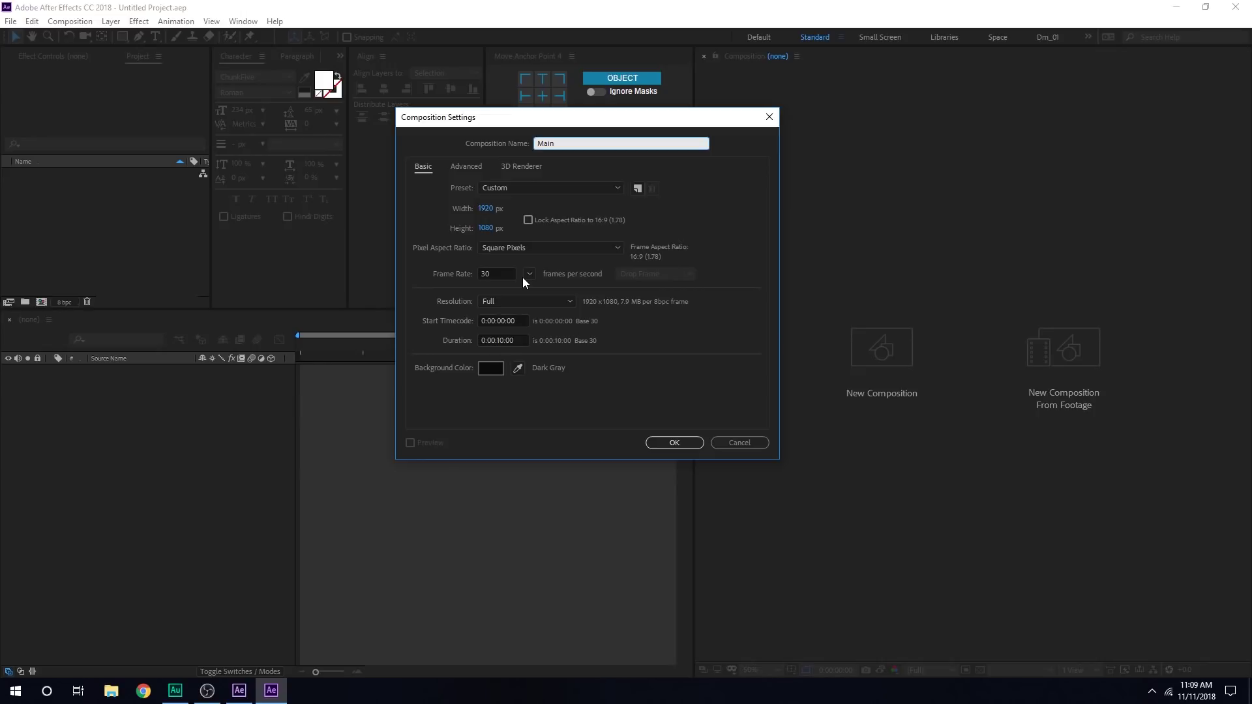
pyautogui.click(676, 442)
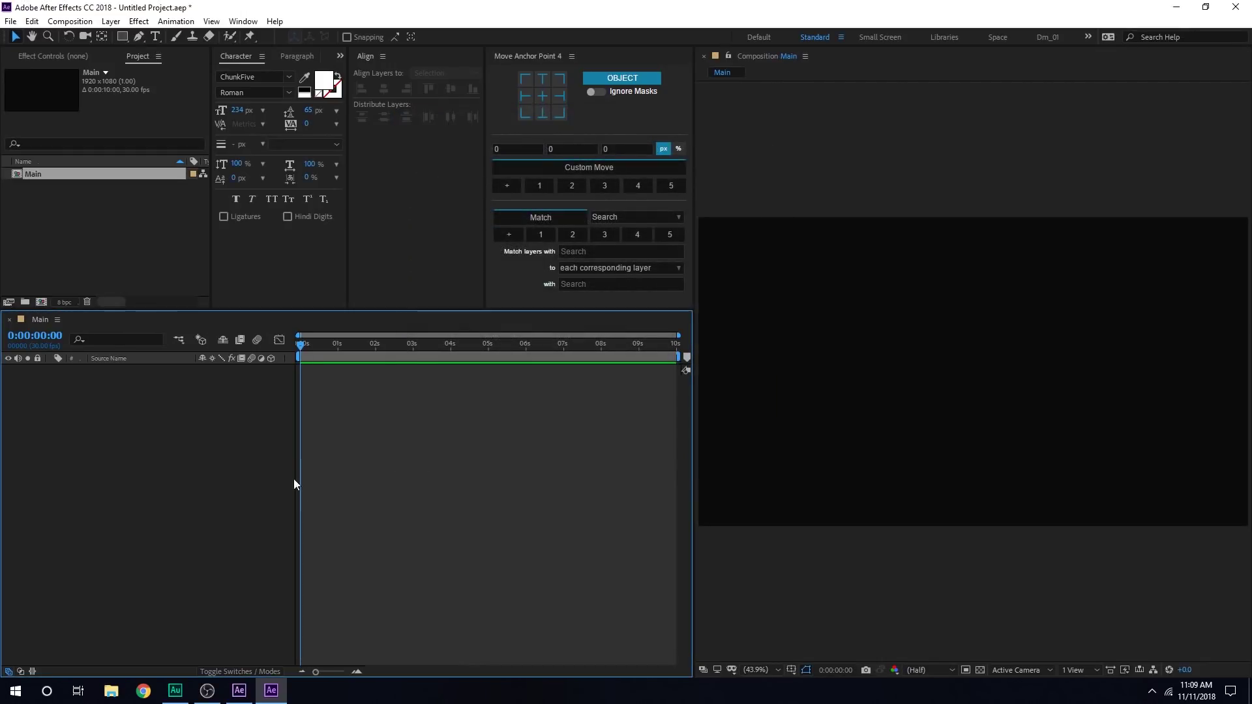
pyautogui.click(126, 285)
pyautogui.click(40, 302)
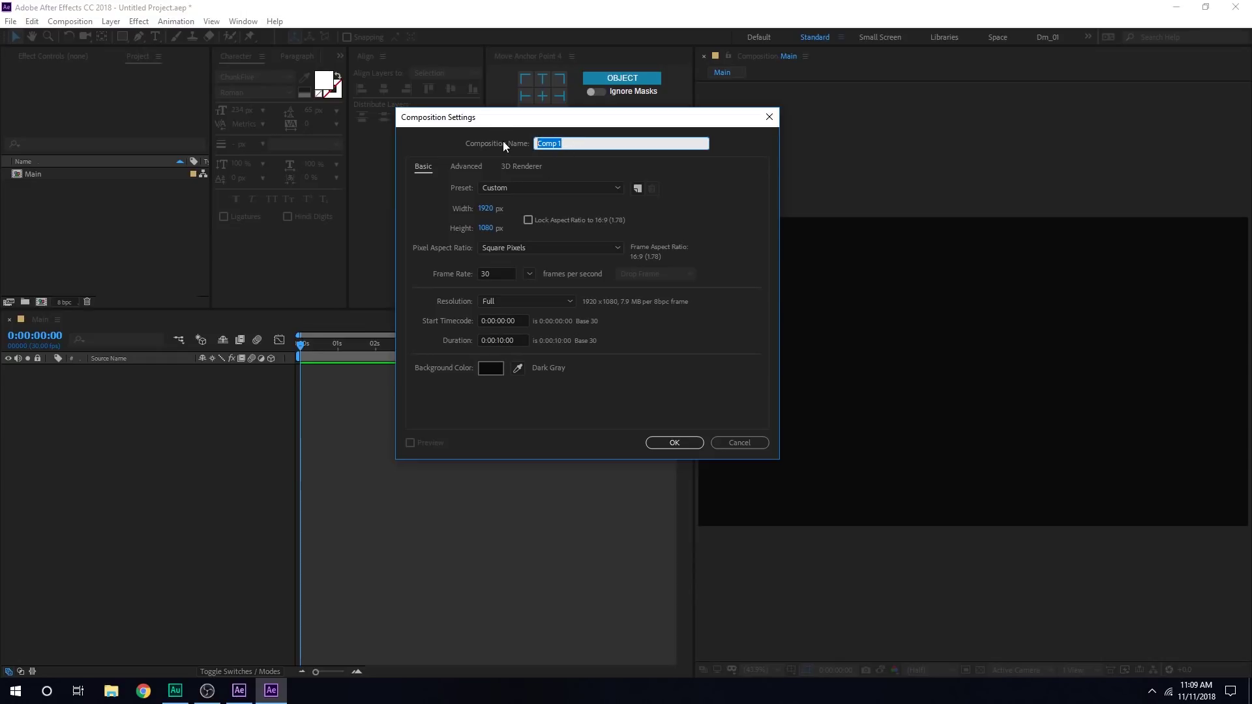
pyautogui.write('Logo')
pyautogui.click(690, 443)
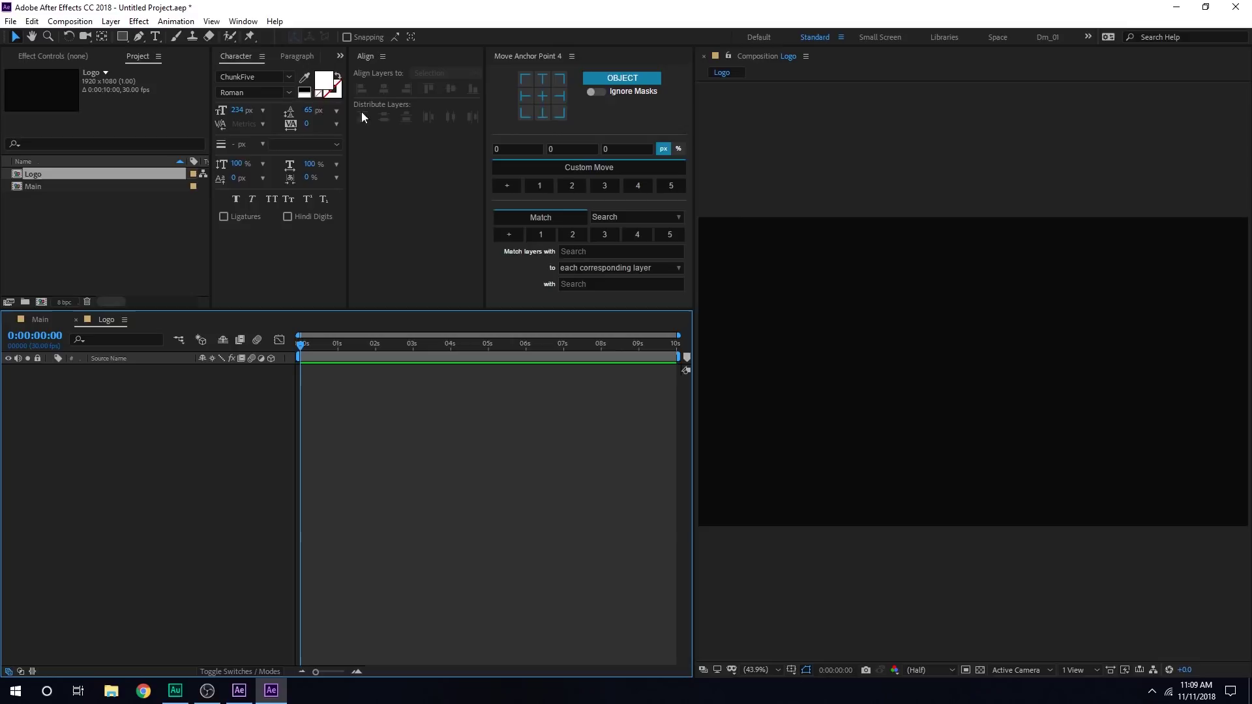
# Draw a pink (FF294C) circle with the Ellipse tool and centre it in Logo
pyautogui.click(124, 39)
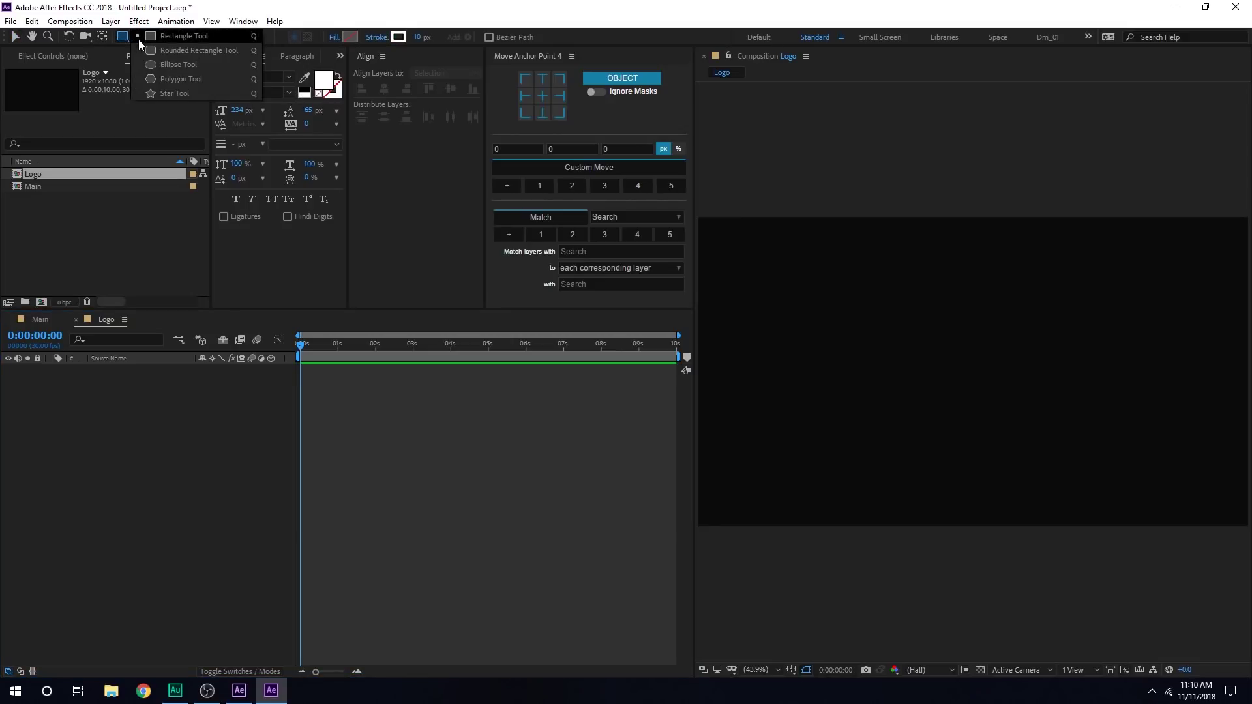
pyautogui.click(162, 66)
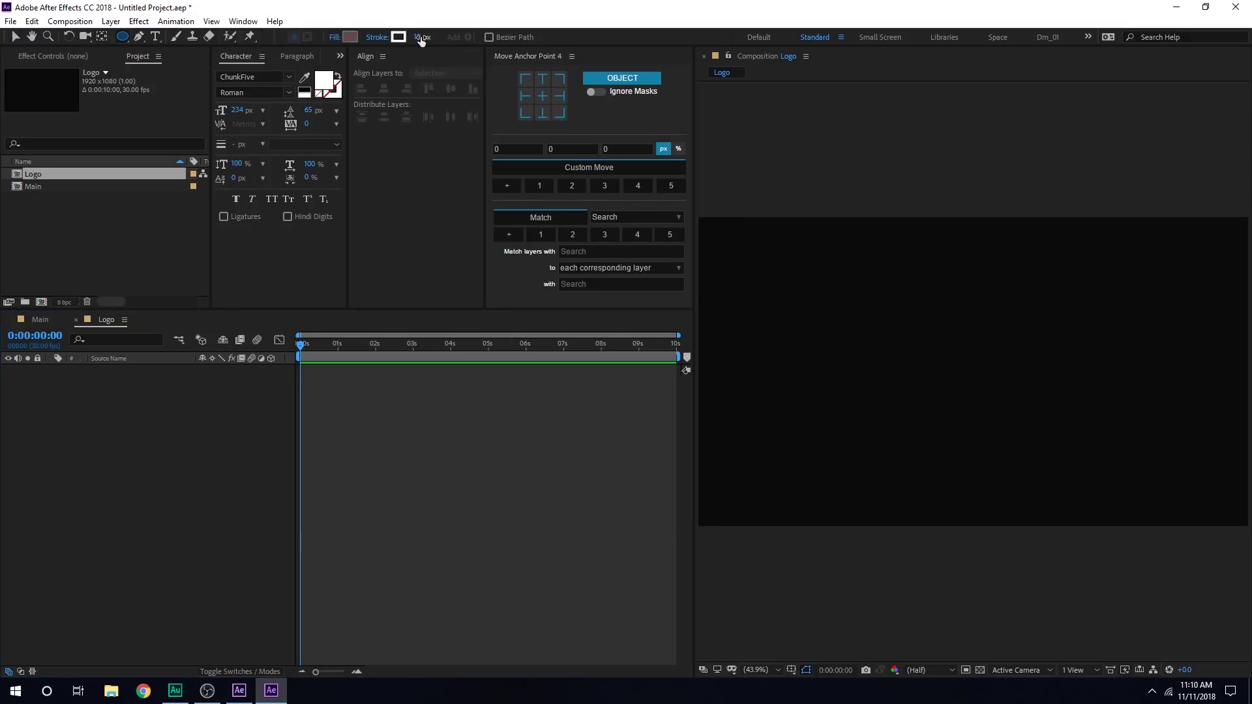
pyautogui.click(350, 37)
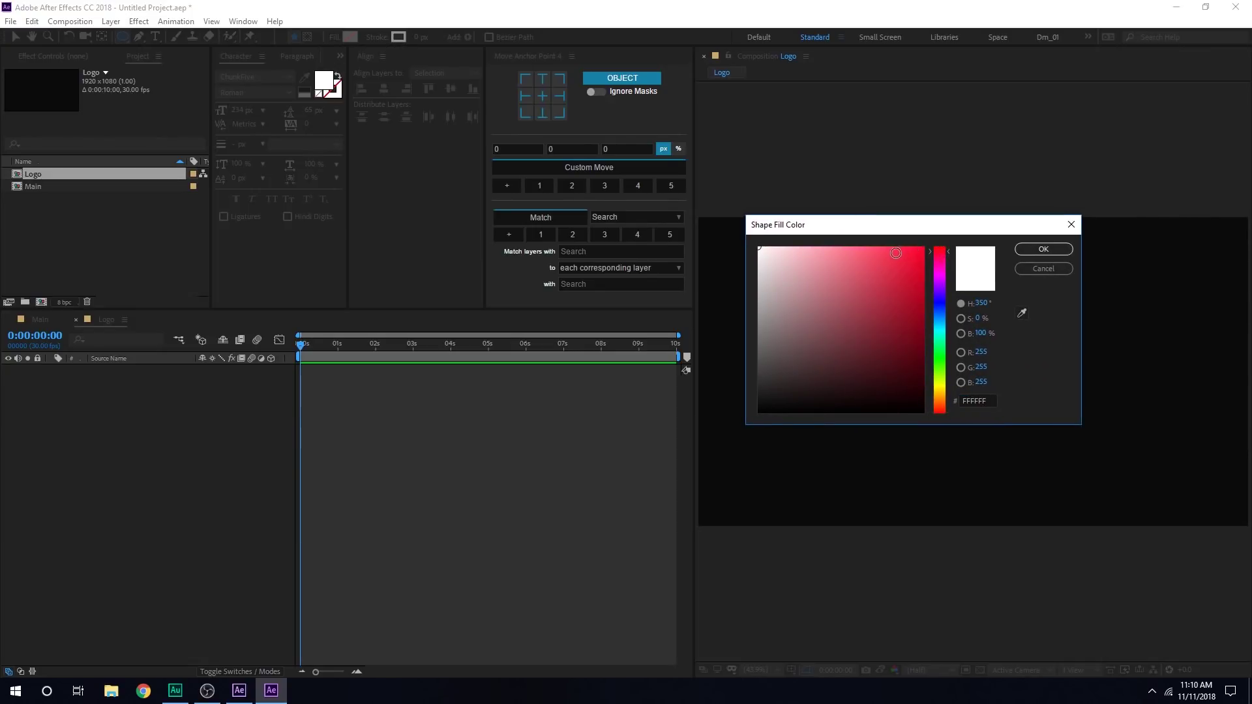
pyautogui.moveTo(896, 253); pyautogui.dragTo(897, 241)
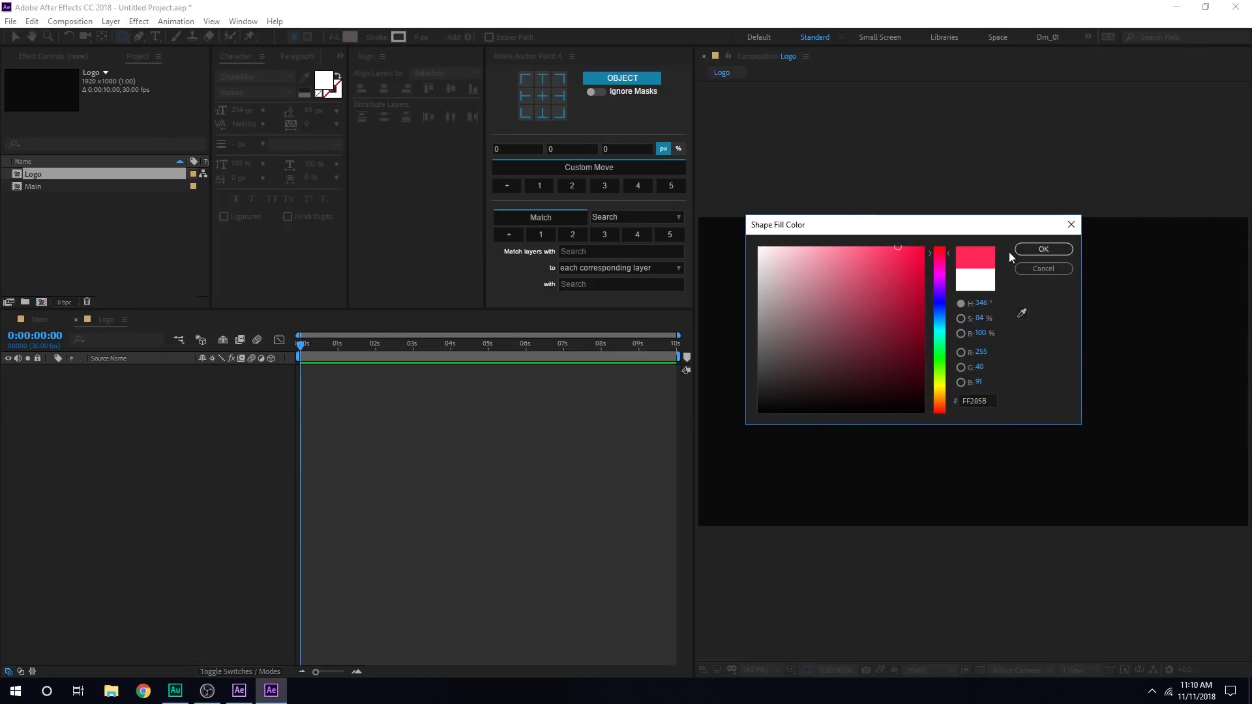
pyautogui.click(1043, 249)
pyautogui.moveTo(914, 329); pyautogui.dragTo(1022, 435)
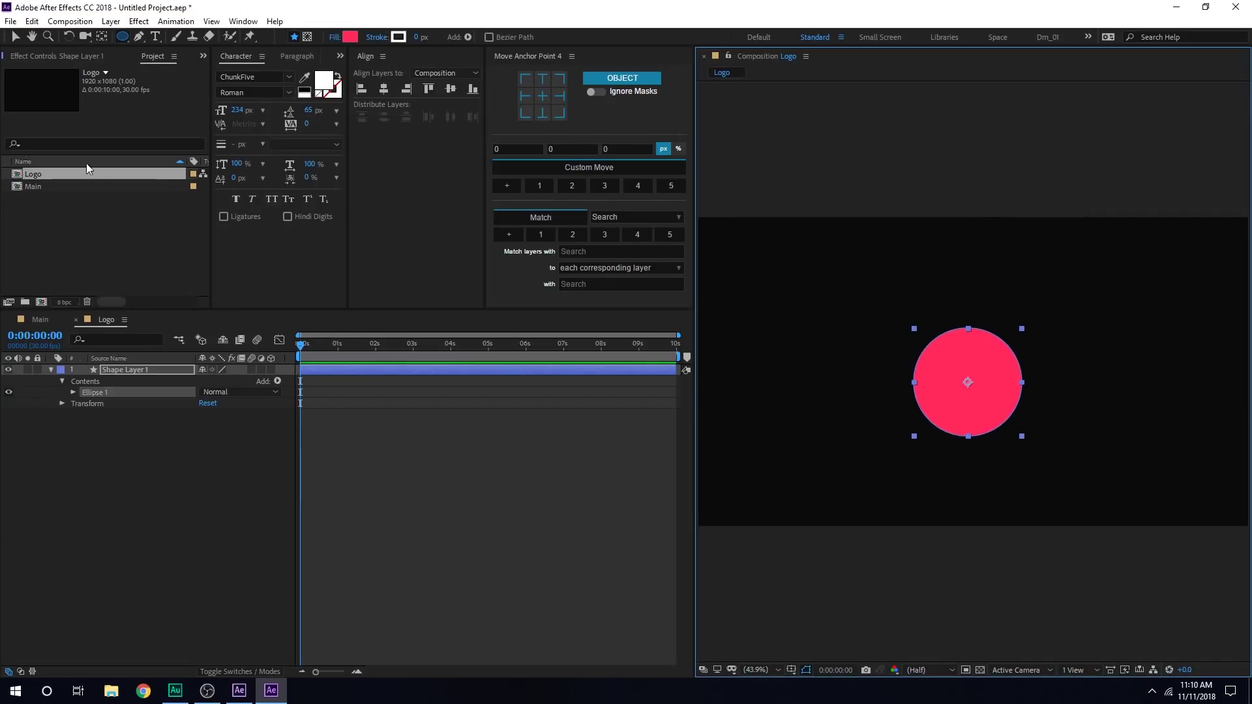
pyautogui.click(14, 39)
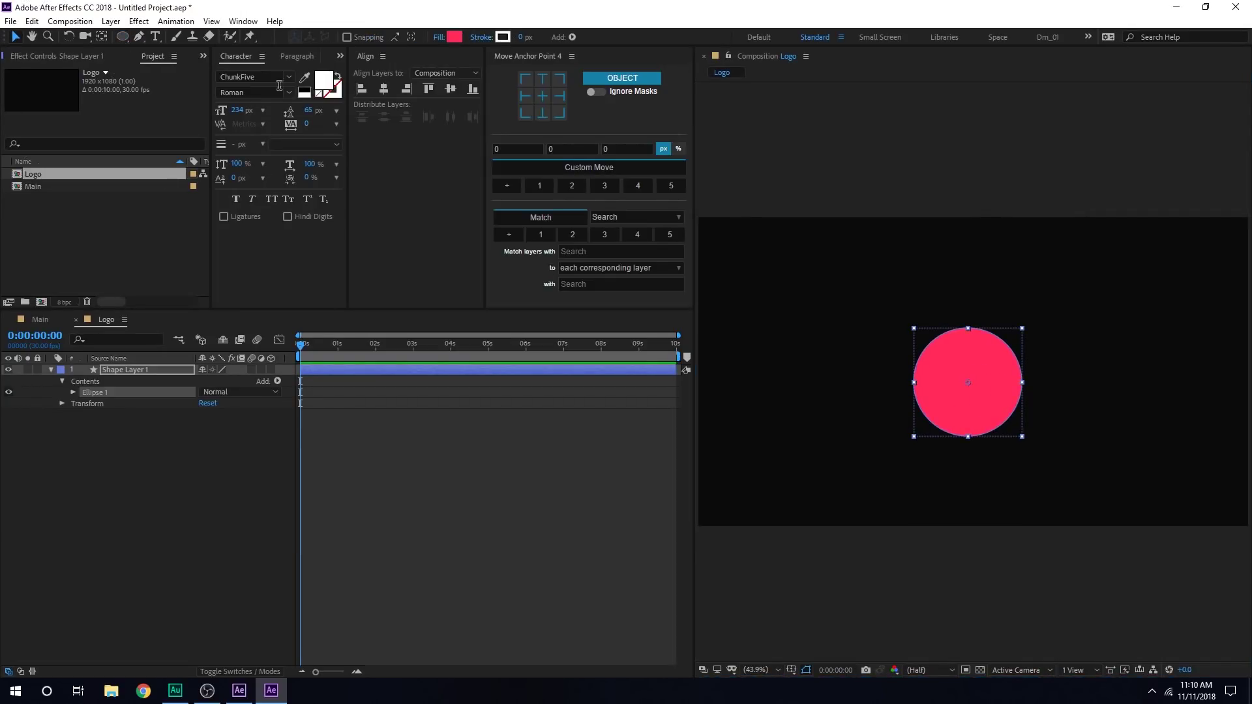
pyautogui.click(384, 89)
pyautogui.click(450, 89)
pyautogui.click(184, 457)
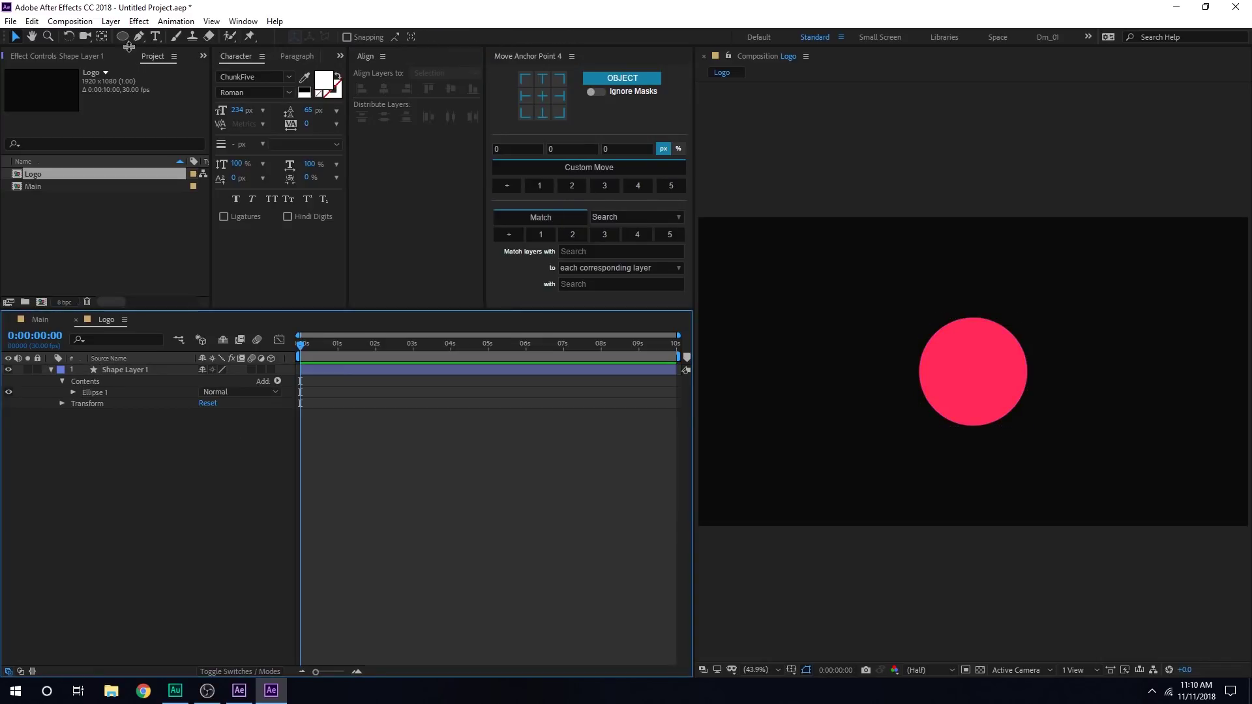
# Add a white 'S' text layer centred on the pink circle
pyautogui.click(157, 37)
pyautogui.click(928, 338)
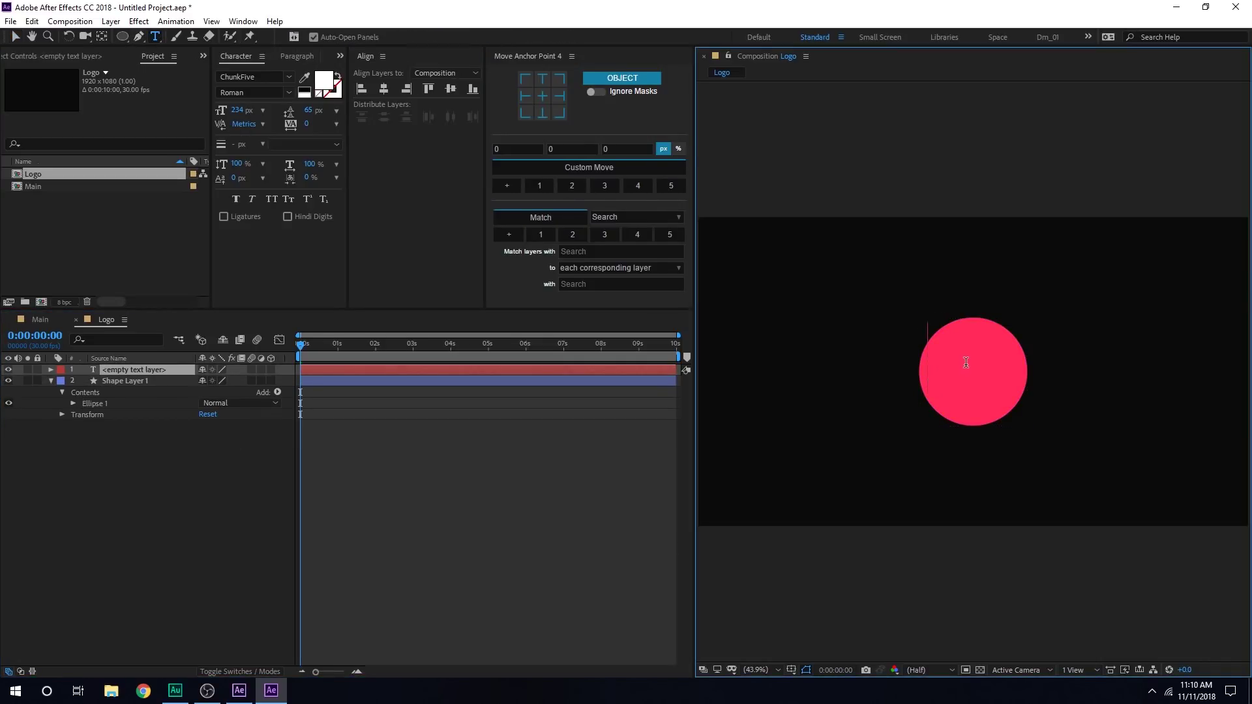
pyautogui.write('S')
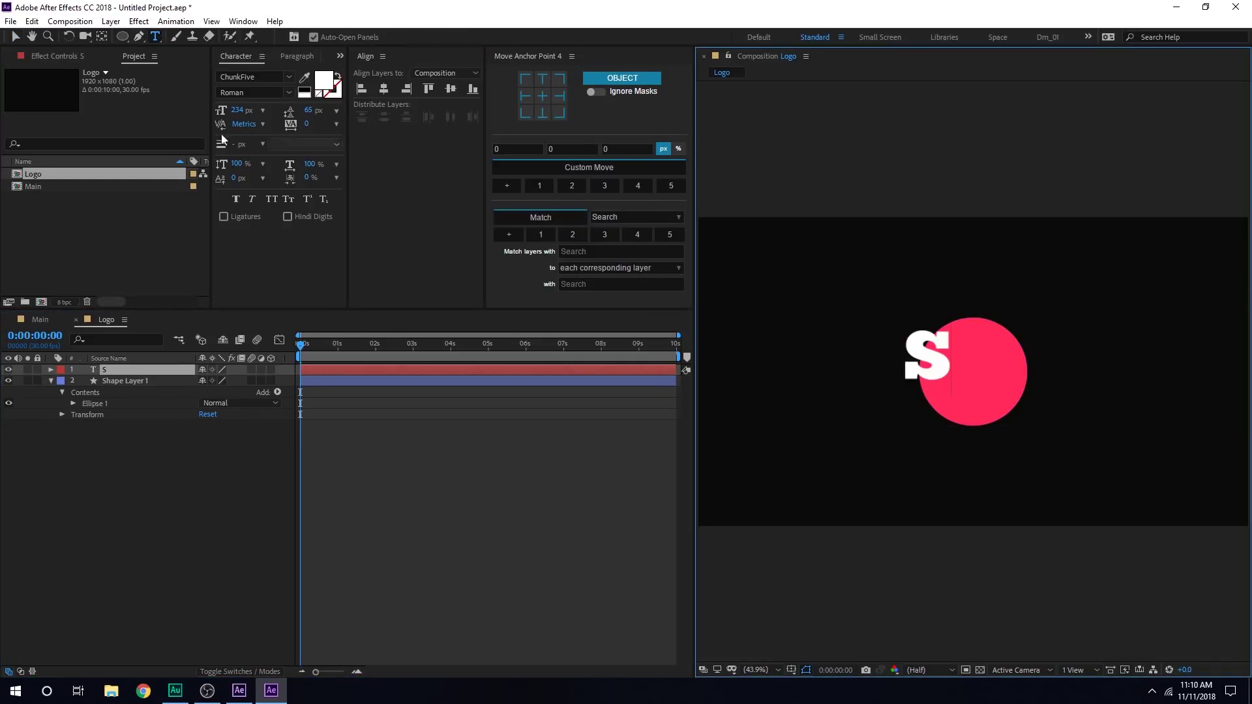
pyautogui.click(16, 36)
pyautogui.click(384, 89)
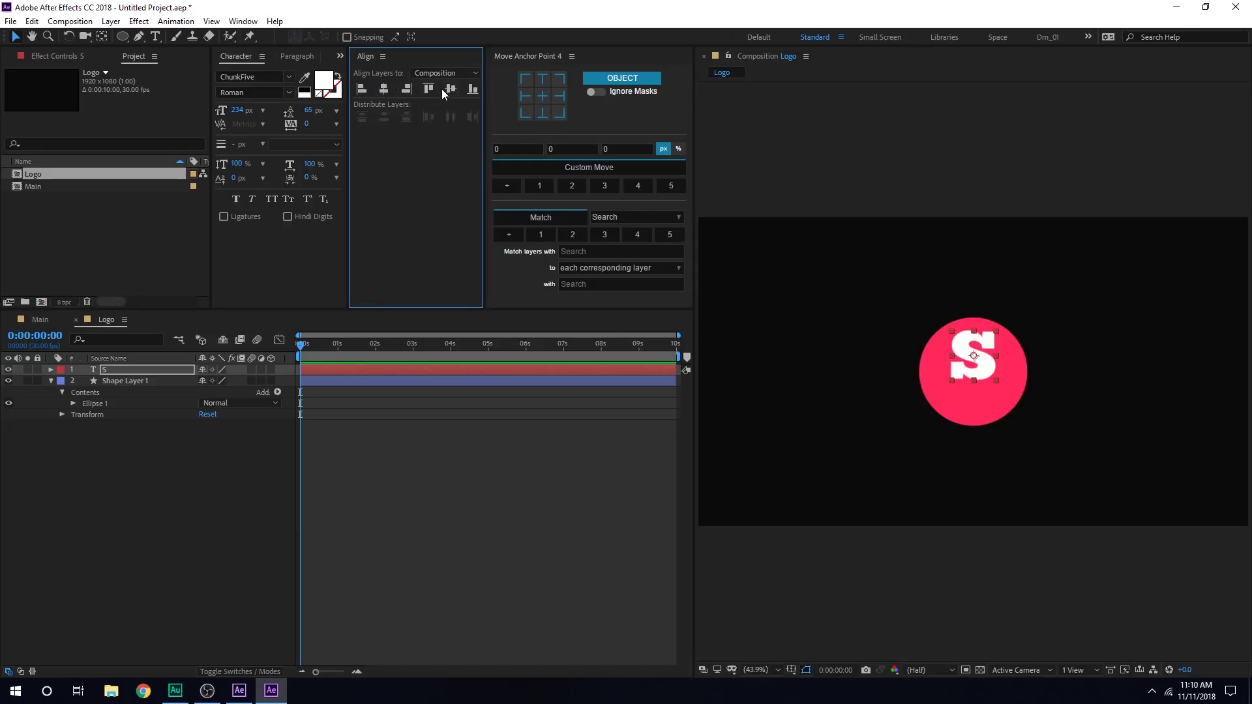
pyautogui.click(449, 89)
pyautogui.click(533, 423)
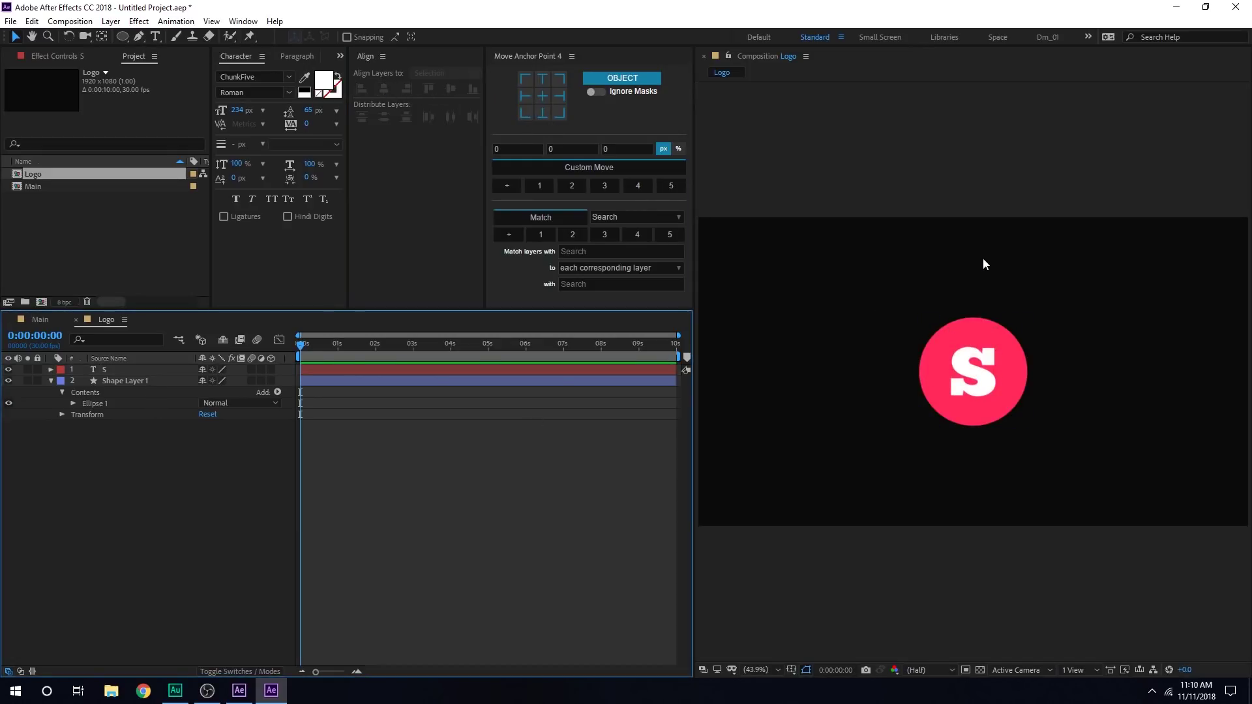
pyautogui.click(52, 380)
# Place the Logo composition into Main as a hidden layer
pyautogui.click(40, 320)
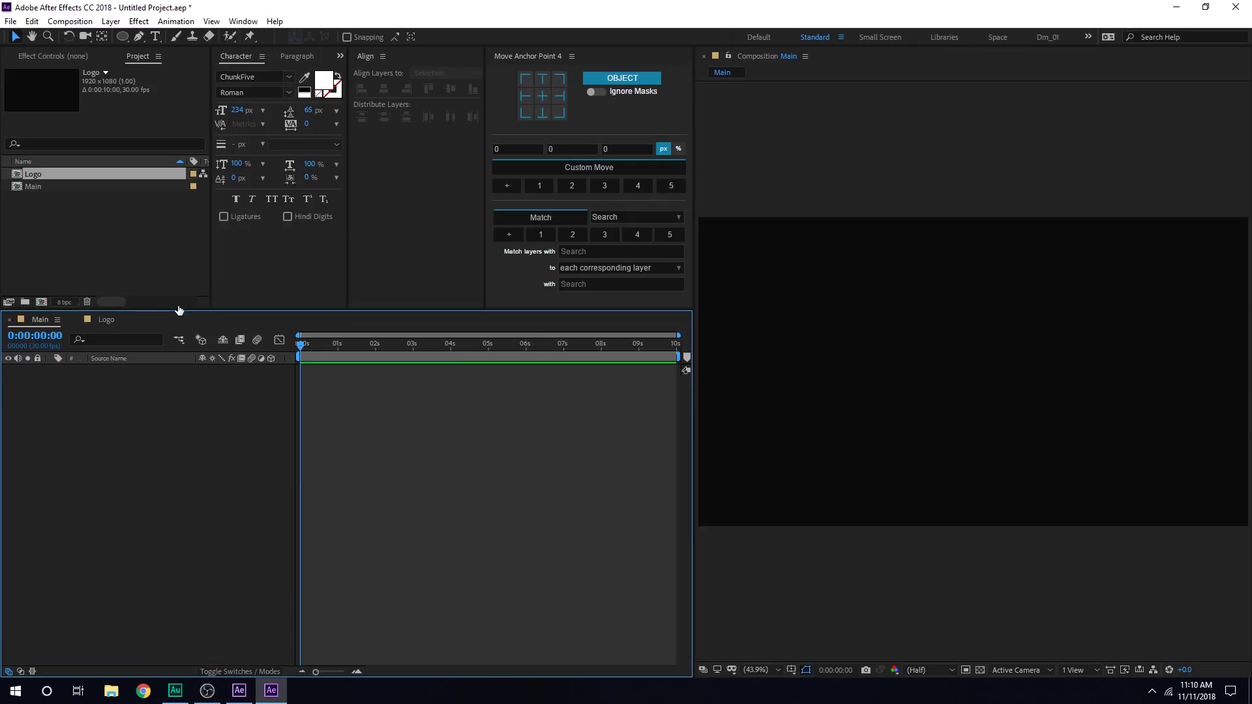
pyautogui.moveTo(36, 172); pyautogui.dragTo(107, 404)
pyautogui.click(24, 435)
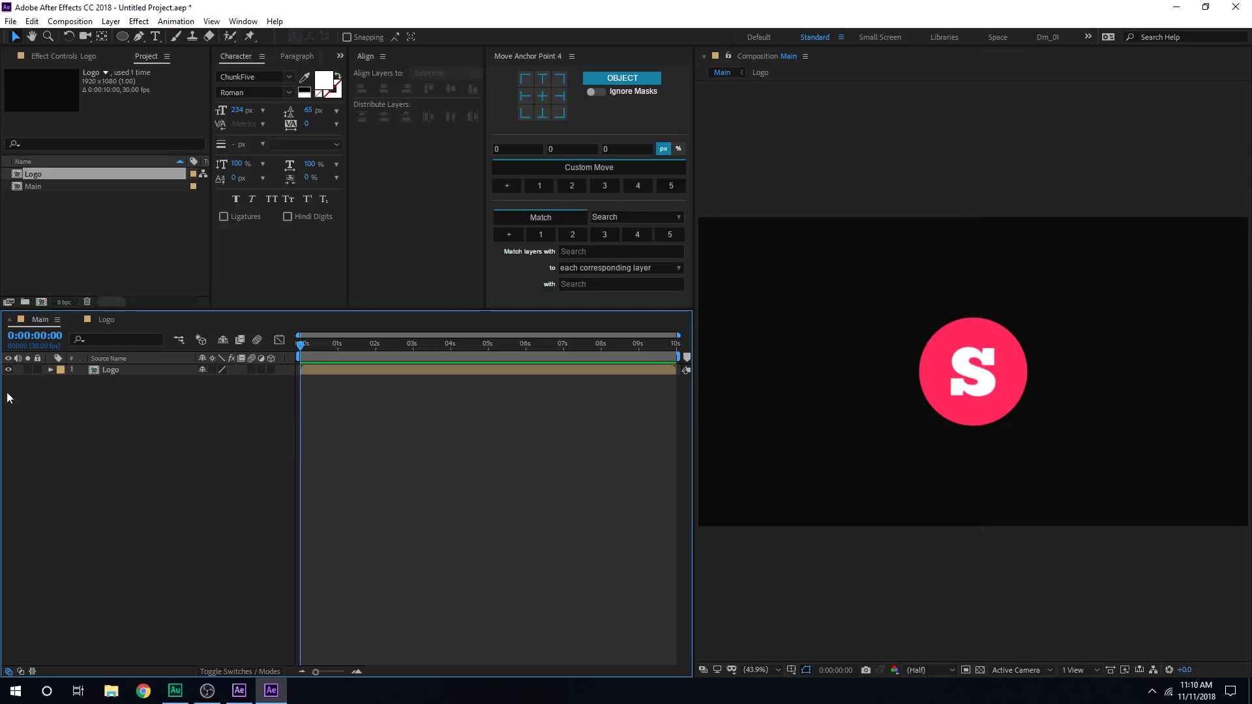
pyautogui.click(9, 370)
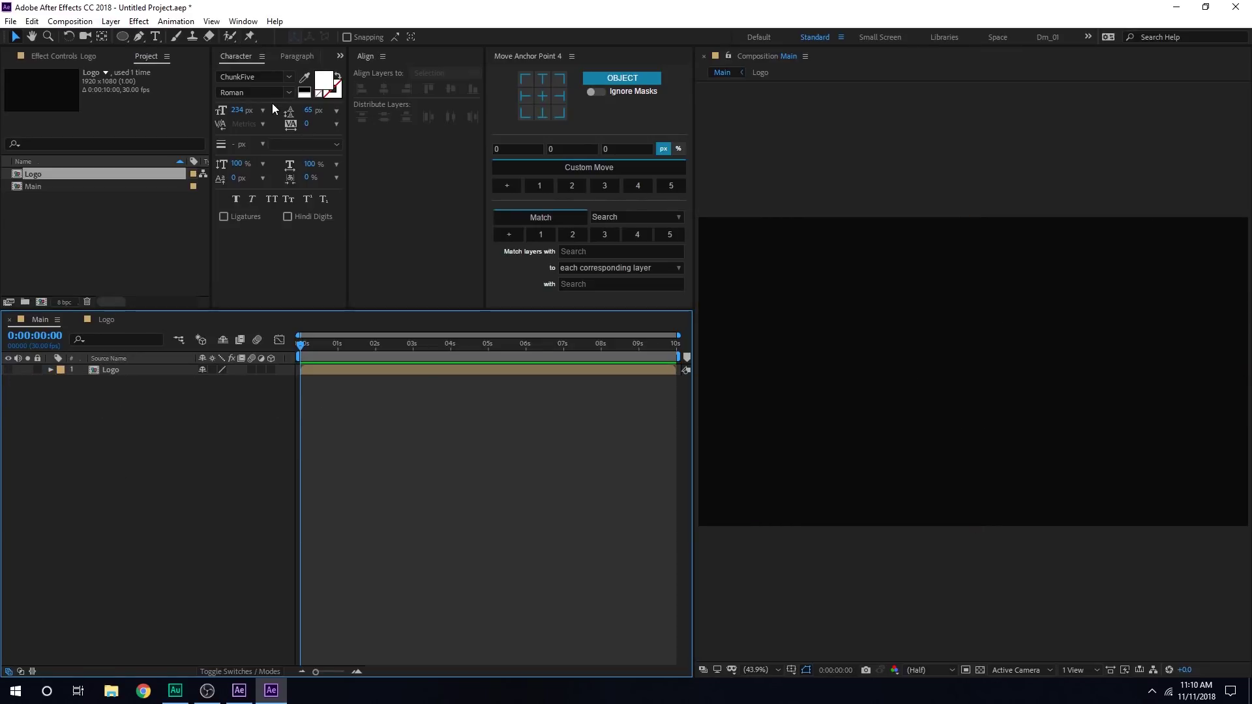
# Choose the Pen tool with a white fill for new shapes
pyautogui.click(139, 38)
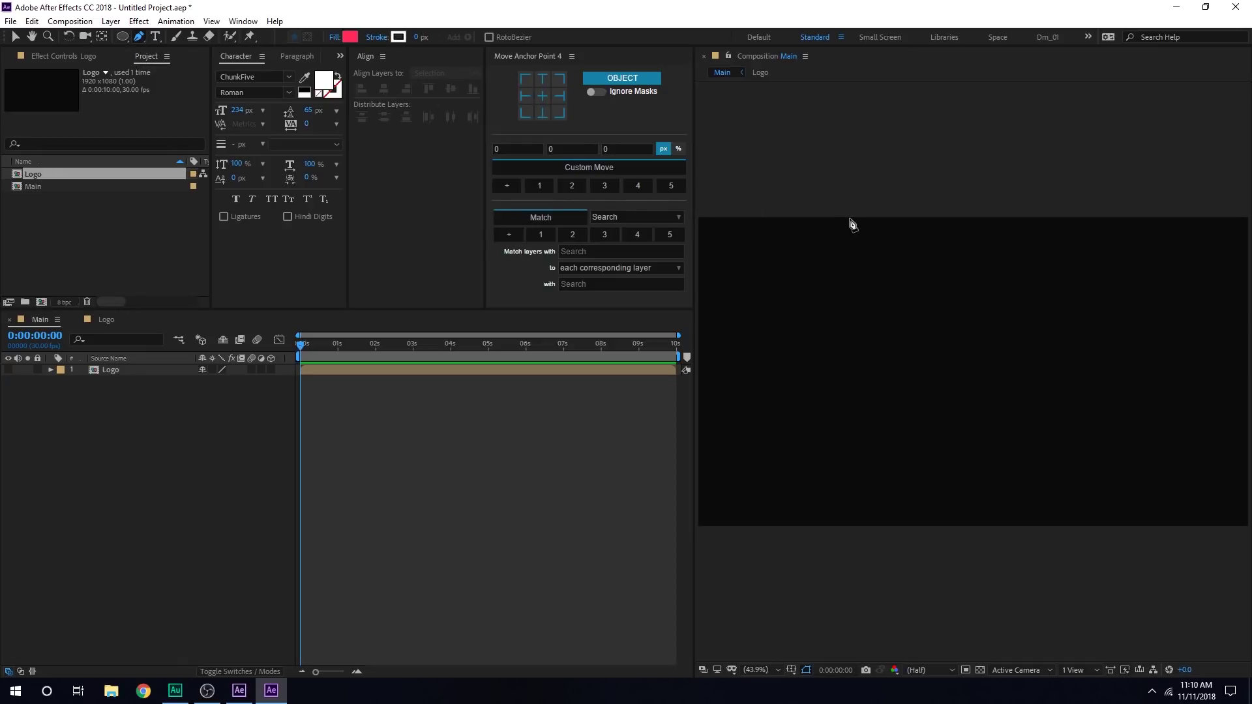
pyautogui.click(352, 38)
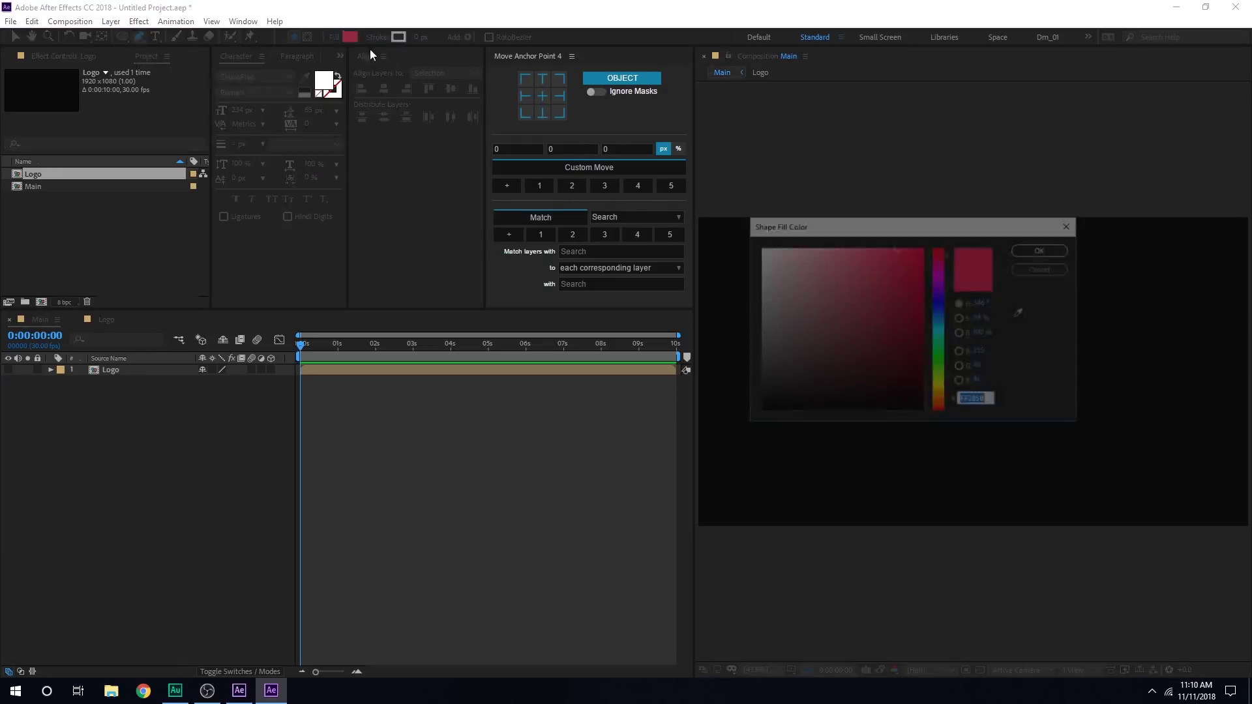
pyautogui.click(1044, 250)
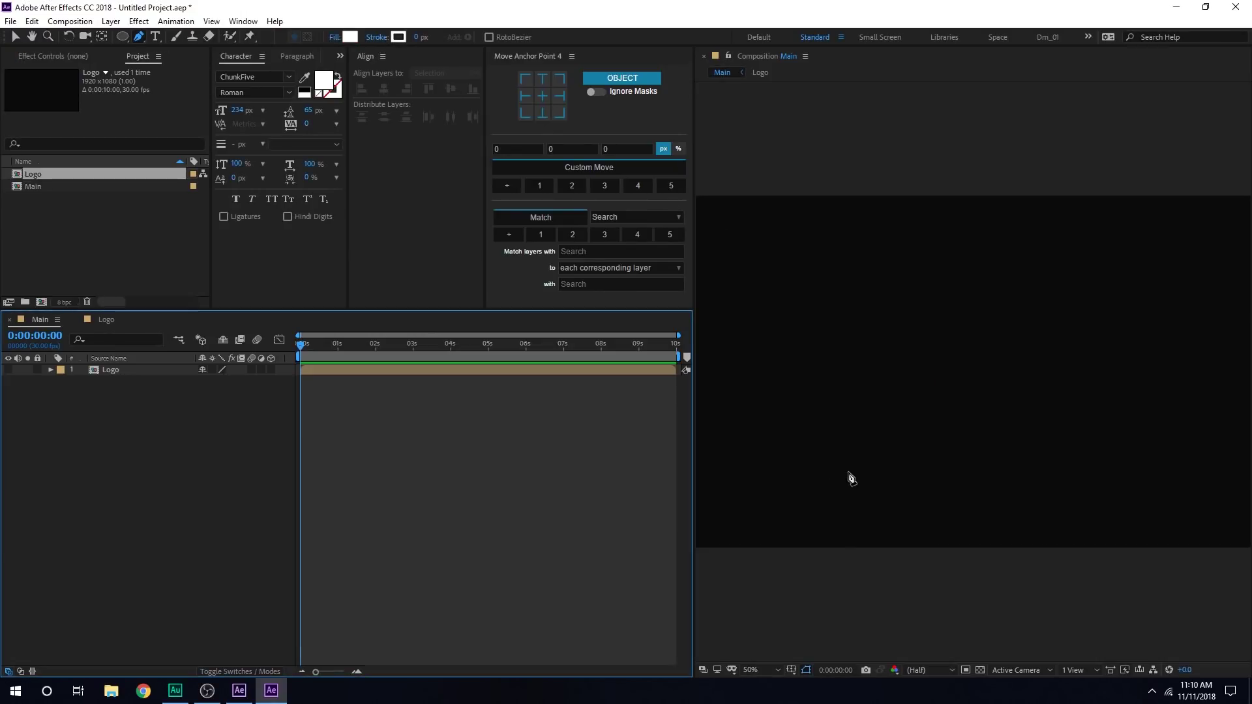
# Start the white pen shape with a tall left edge and the first three rounded drips
pyautogui.click(843, 460)
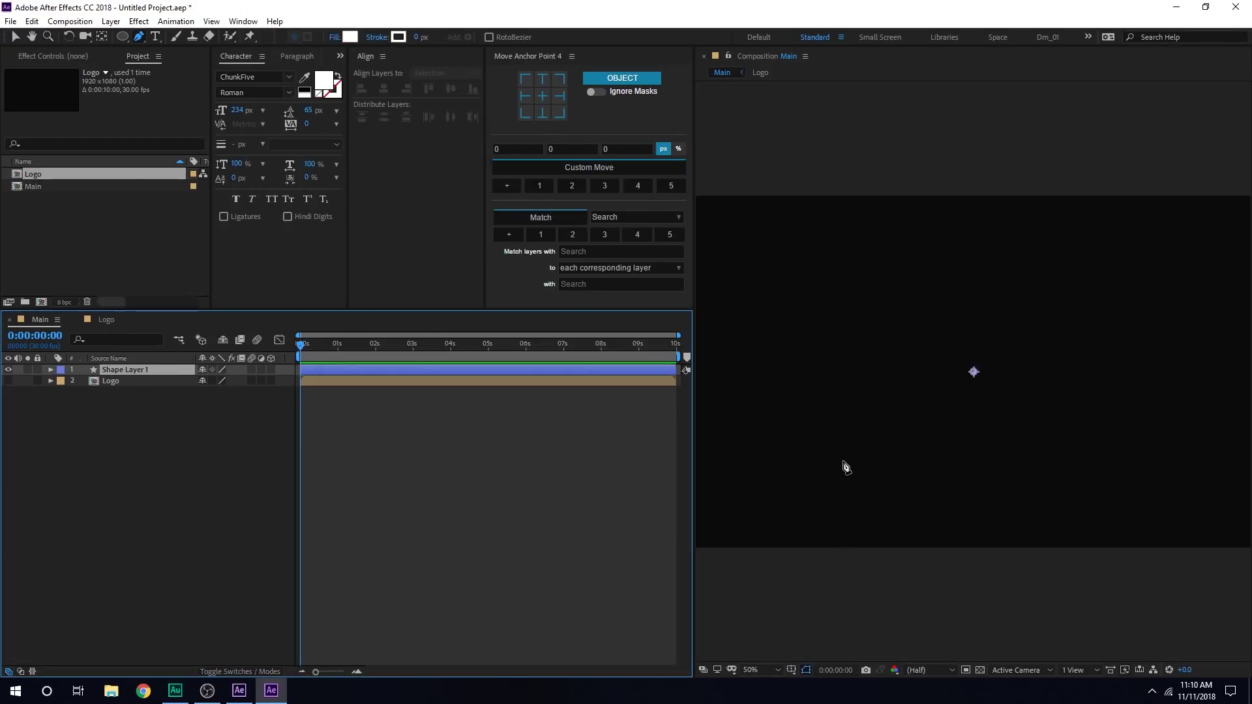
pyautogui.click(836, 242)
pyautogui.press('/')
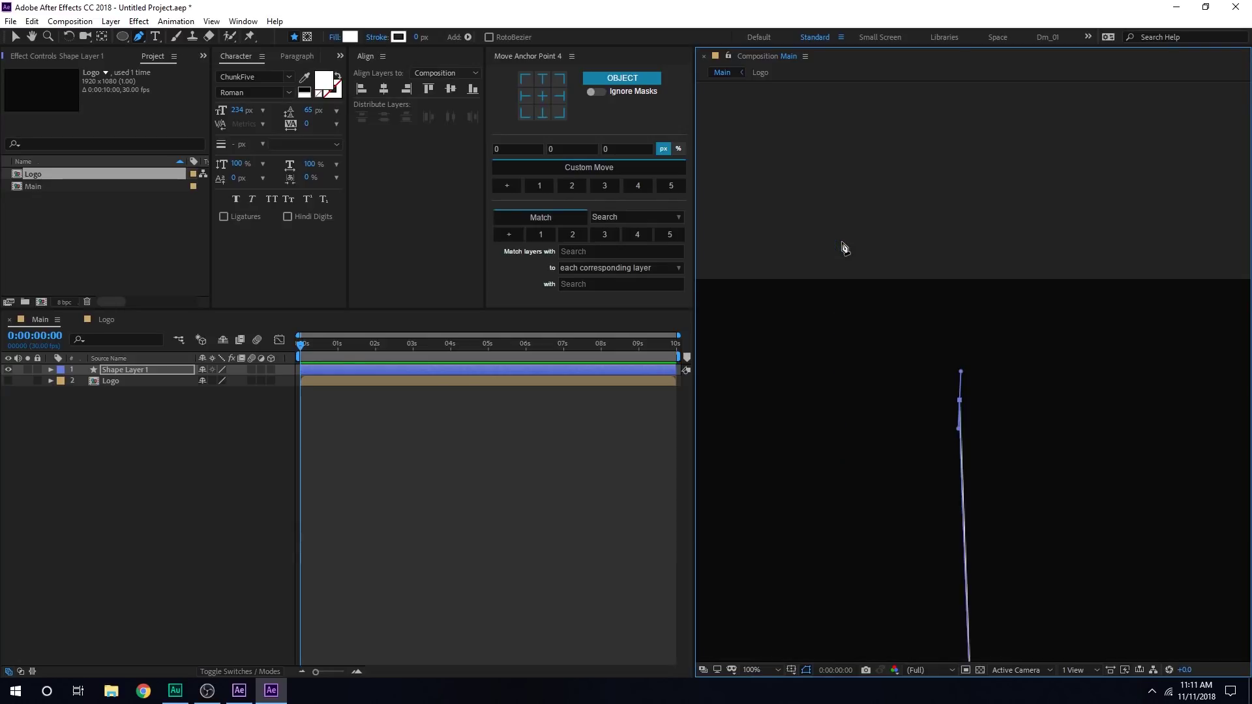
pyautogui.moveTo(970, 377); pyautogui.dragTo(831, 274)
pyautogui.click(839, 268)
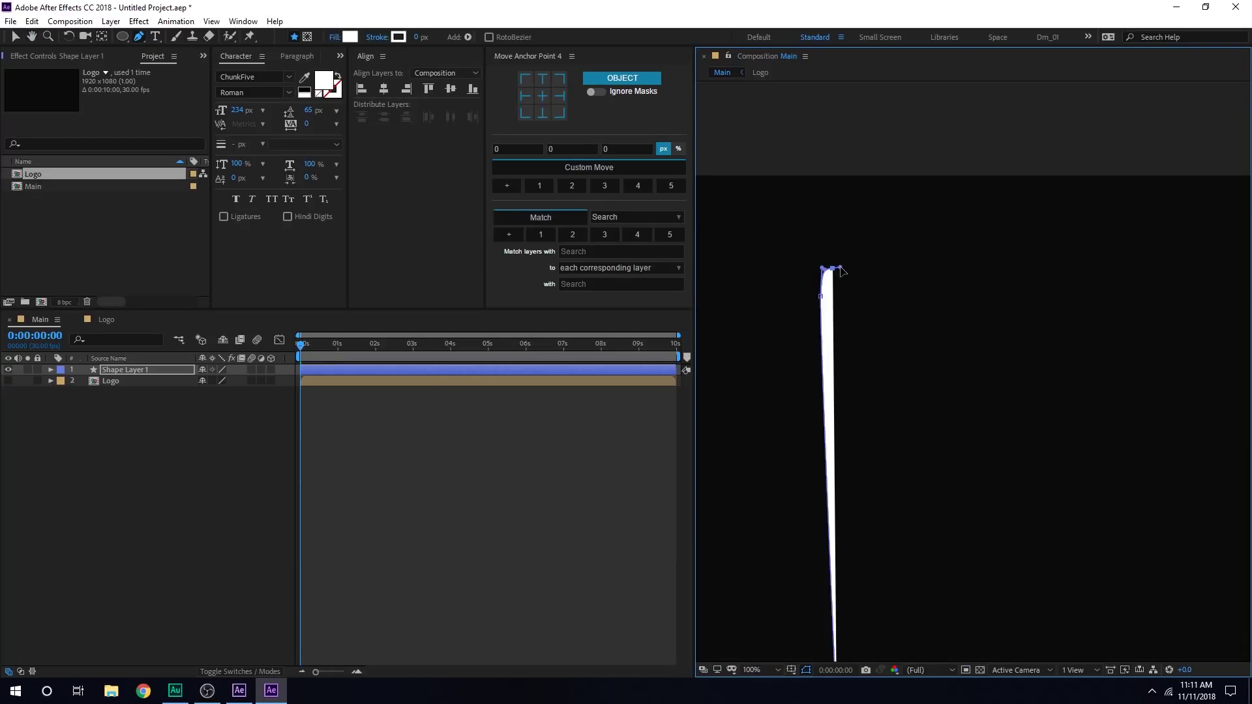
pyautogui.click(845, 311)
pyautogui.click(842, 343)
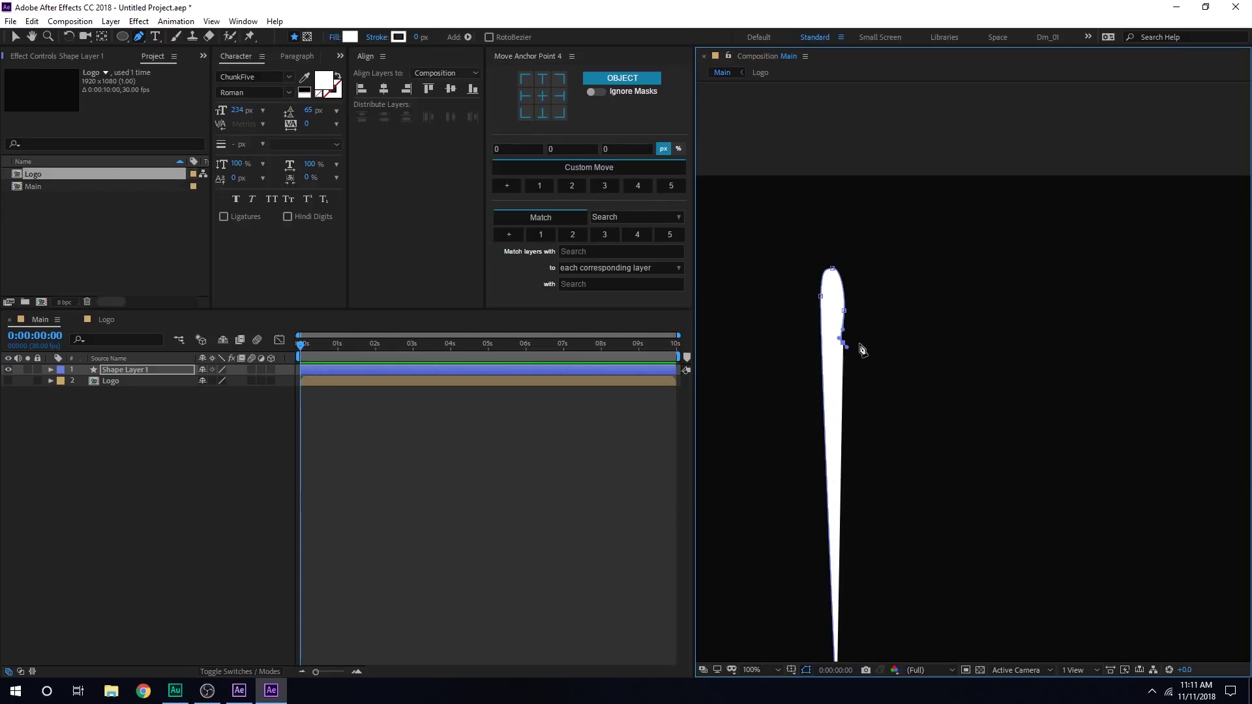
pyautogui.moveTo(865, 341); pyautogui.dragTo(872, 335)
pyautogui.click(866, 307)
pyautogui.moveTo(874, 284); pyautogui.dragTo(899, 362)
pyautogui.click(884, 332)
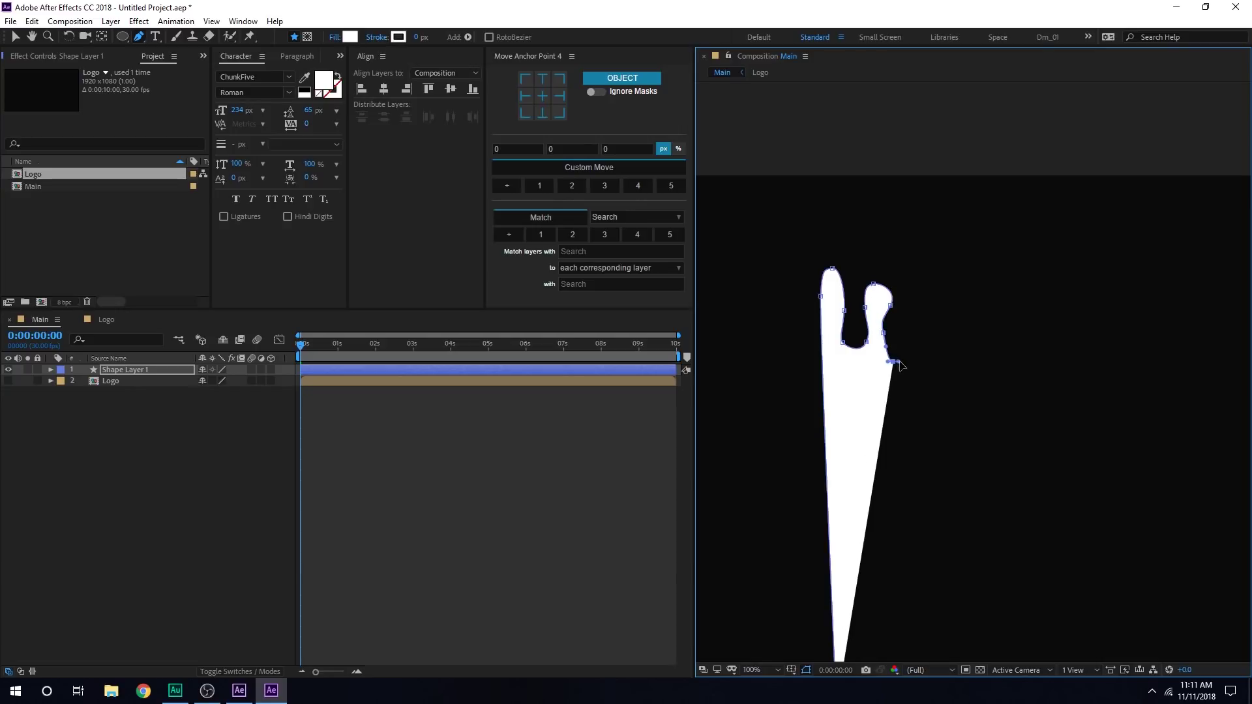
pyautogui.click(909, 339)
pyautogui.click(906, 312)
pyautogui.click(918, 297)
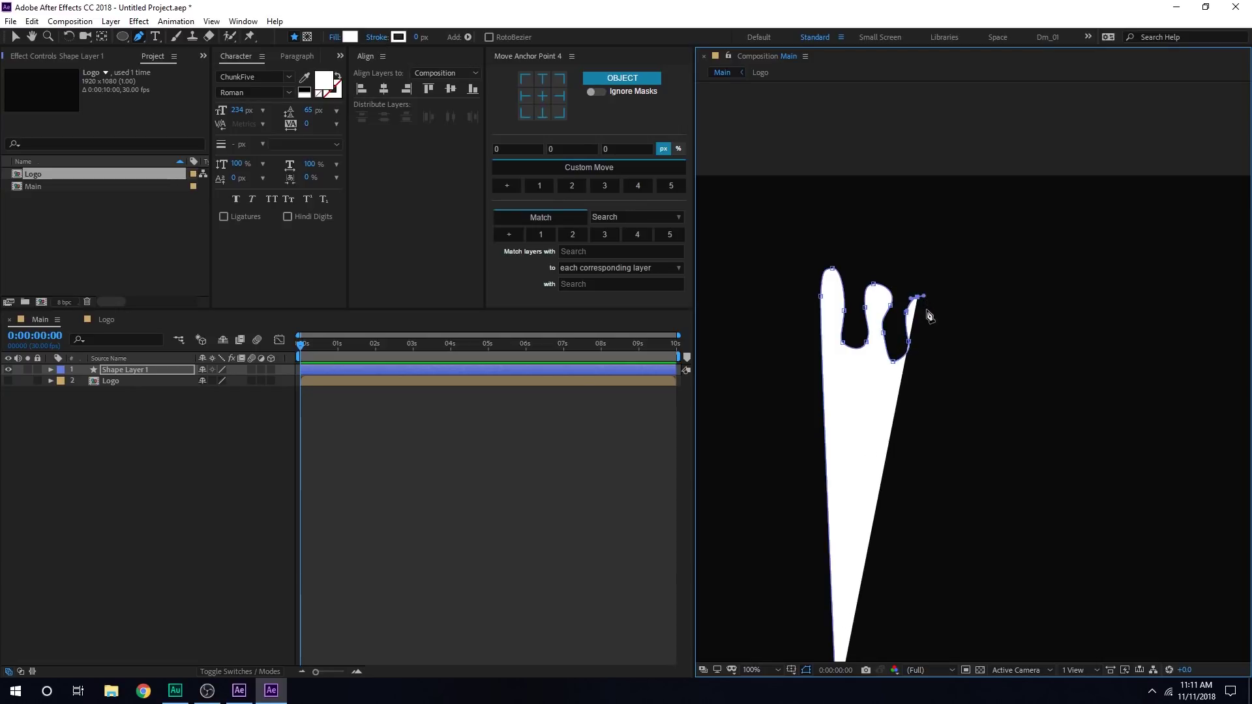
pyautogui.click(926, 316)
pyautogui.moveTo(925, 348); pyautogui.dragTo(985, 285)
# Add the fifth and sixth drips along the shape's top edge
pyautogui.click(983, 354)
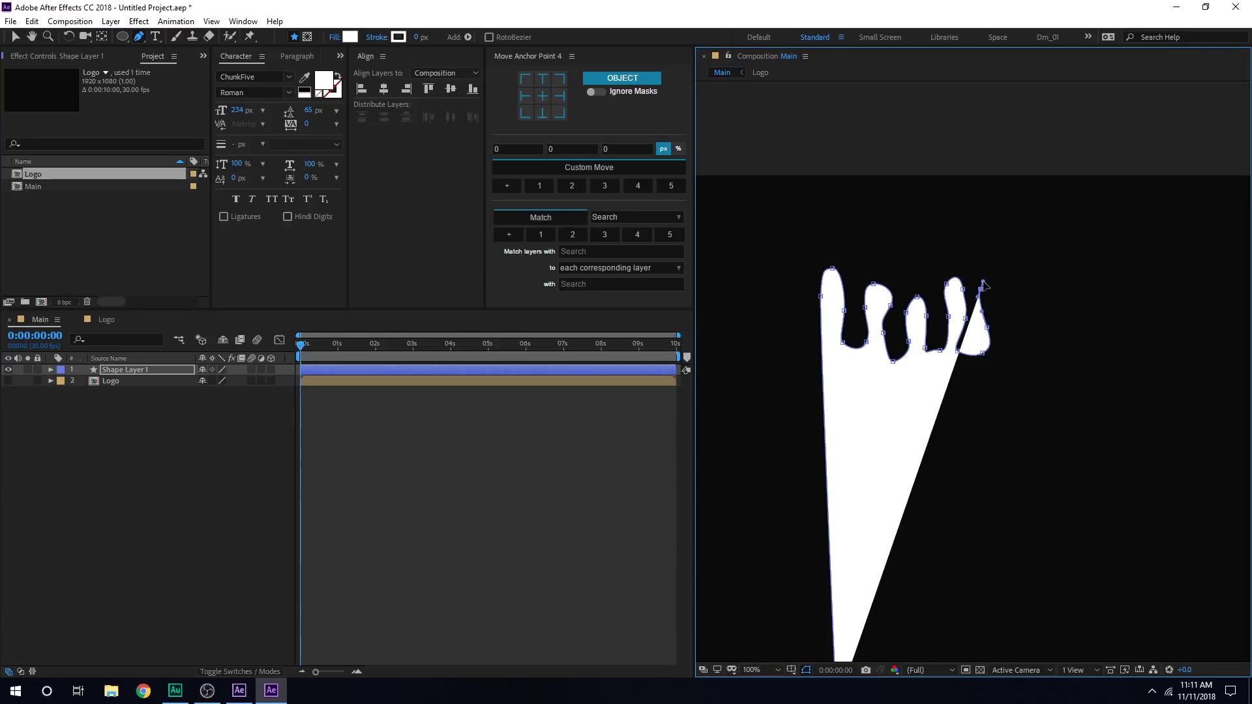
pyautogui.click(1005, 313)
pyautogui.click(1002, 348)
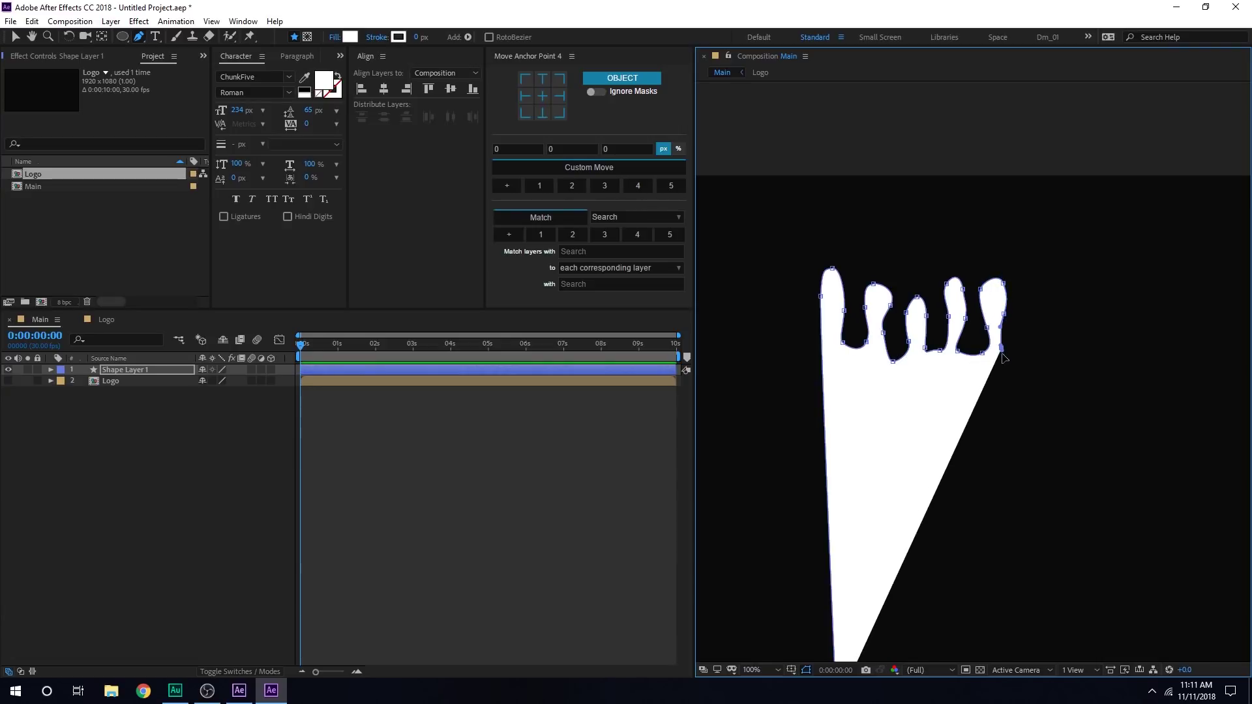
pyautogui.moveTo(1005, 360); pyautogui.dragTo(1013, 360)
pyautogui.click(1027, 351)
pyautogui.click(1026, 325)
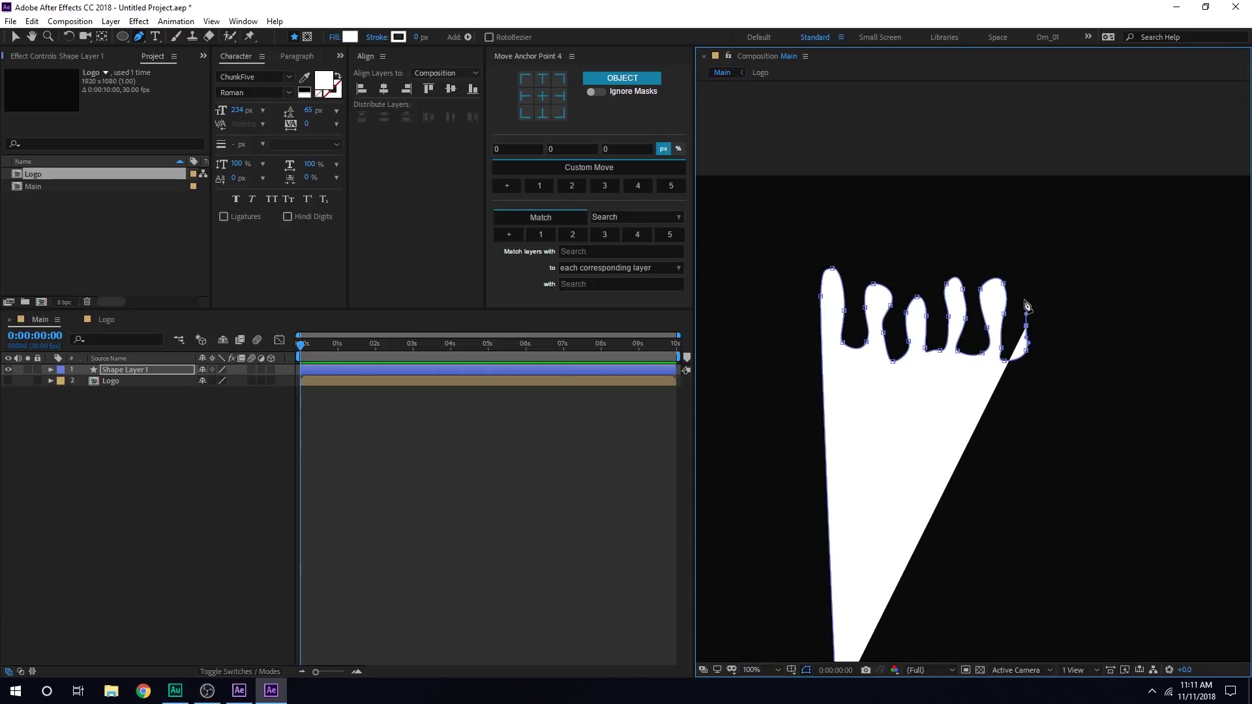
pyautogui.moveTo(1024, 292); pyautogui.dragTo(1083, 336)
pyautogui.click(1060, 303)
pyautogui.click(1051, 363)
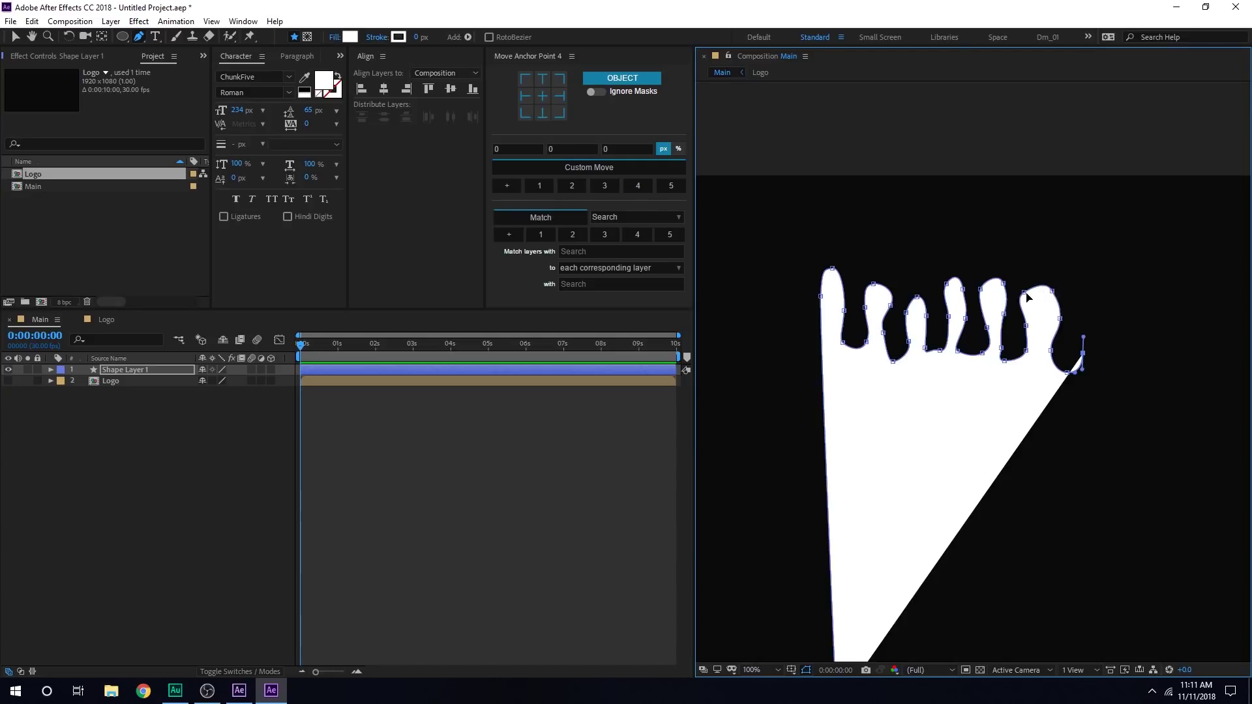
pyautogui.moveTo(1028, 298); pyautogui.dragTo(1034, 279)
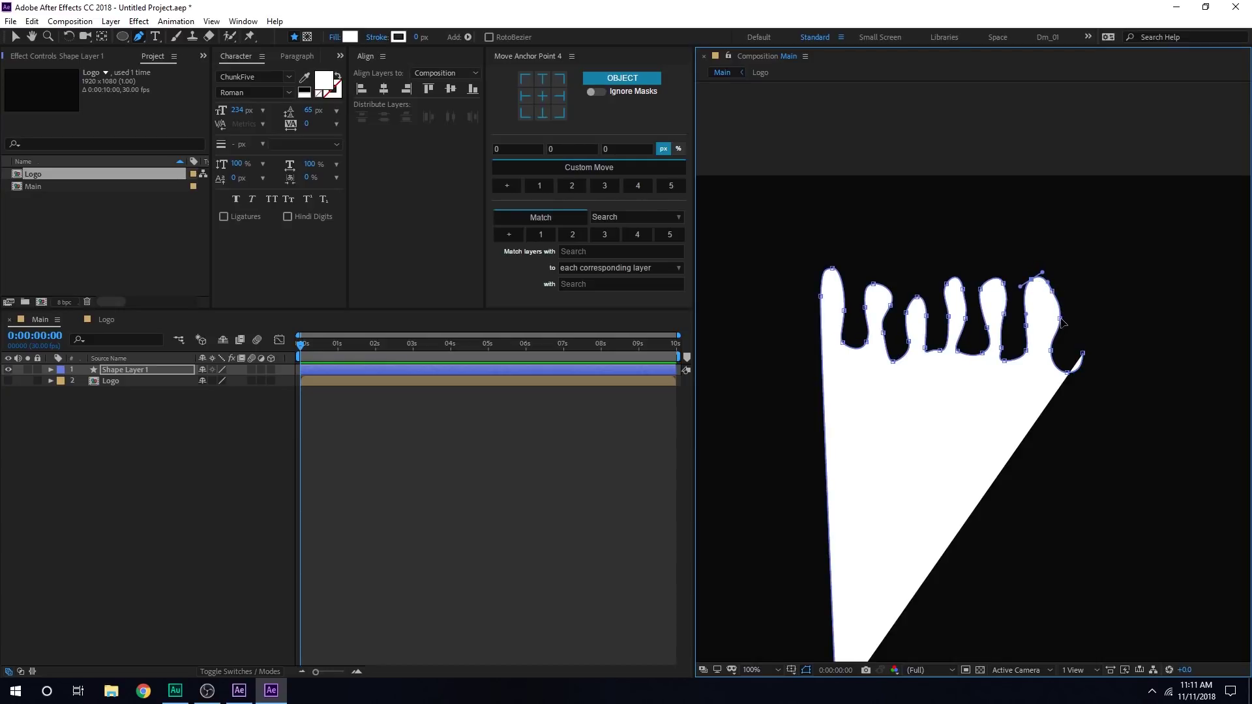
pyautogui.moveTo(1063, 322); pyautogui.dragTo(1051, 320)
# Extend the outline with more drips toward the right end and adjust their peaks
pyautogui.moveTo(1019, 371); pyautogui.dragTo(897, 392)
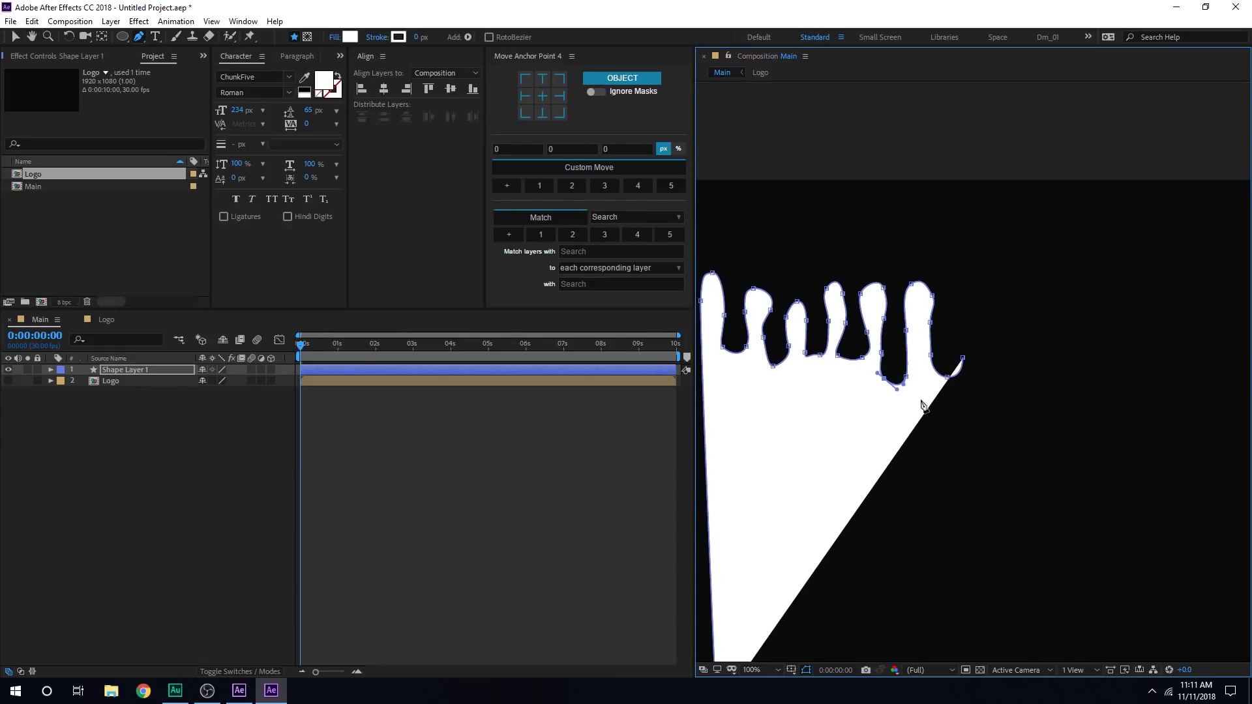
pyautogui.moveTo(965, 319); pyautogui.dragTo(973, 311)
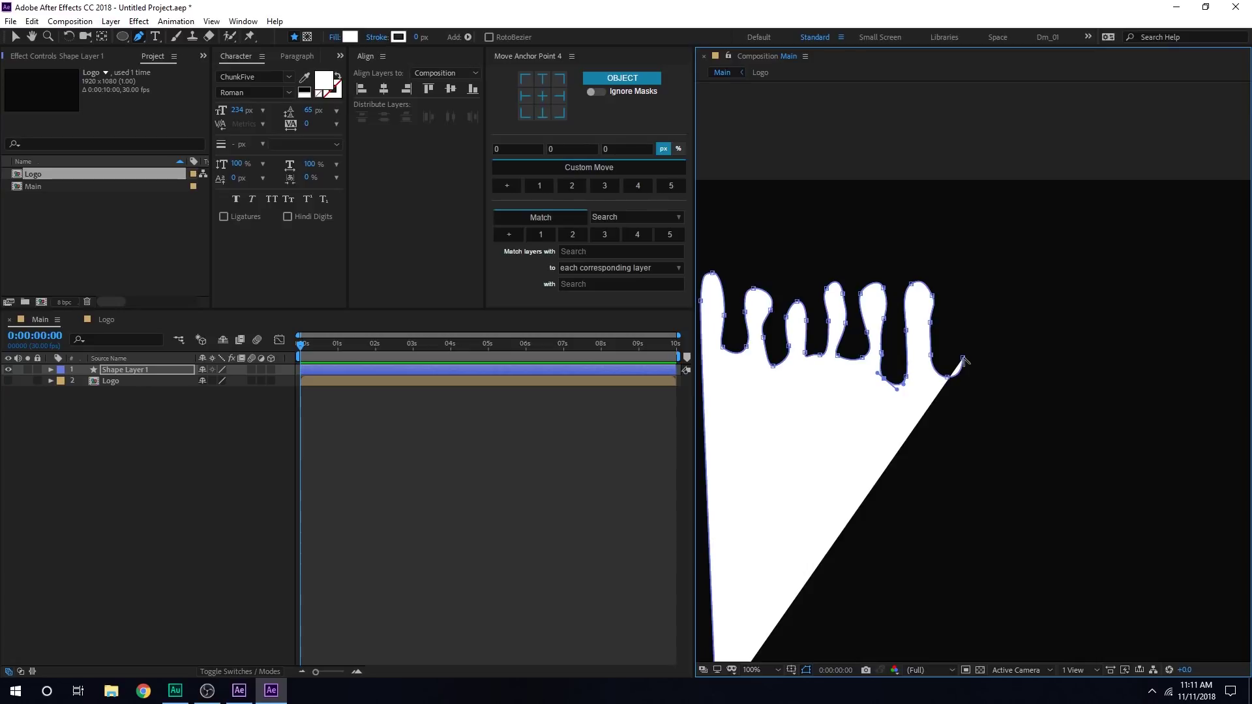
pyautogui.moveTo(966, 304); pyautogui.dragTo(989, 352)
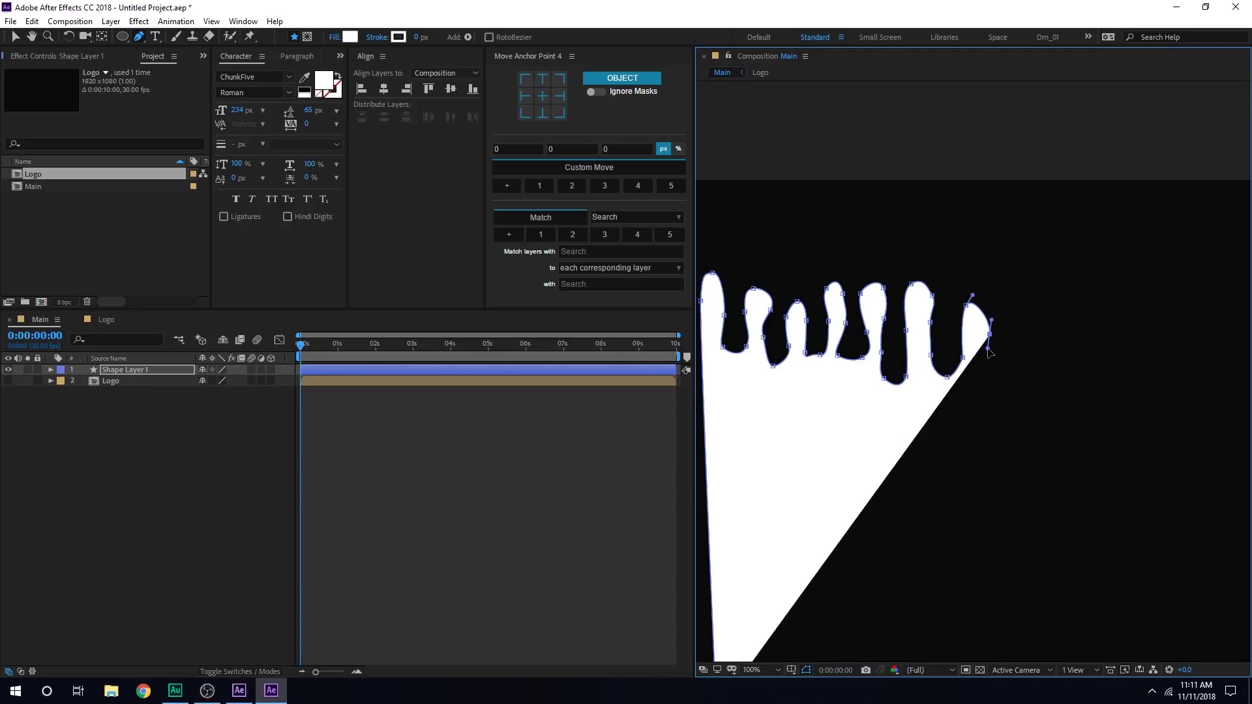
pyautogui.moveTo(993, 395); pyautogui.dragTo(1006, 398)
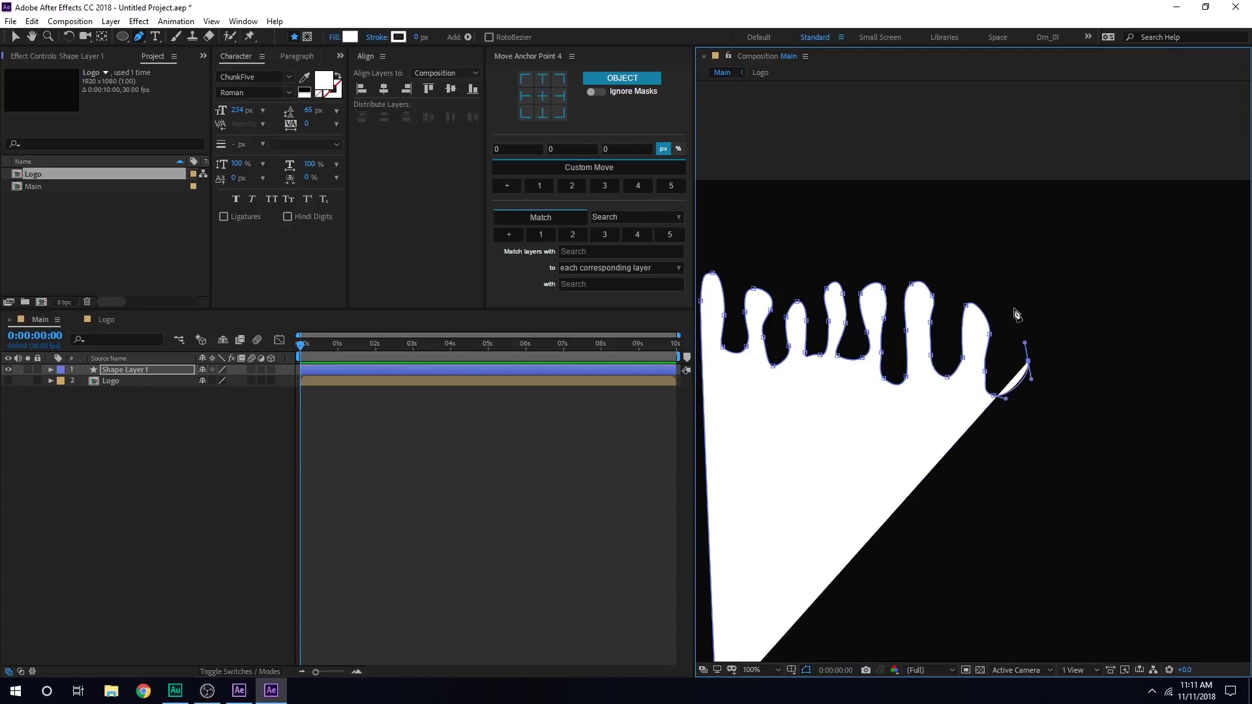
pyautogui.click(1032, 271)
pyautogui.click(1054, 323)
pyautogui.moveTo(1053, 358); pyautogui.dragTo(1101, 404)
pyautogui.click(1084, 384)
pyautogui.click(1074, 339)
pyautogui.click(1095, 317)
pyautogui.click(1107, 344)
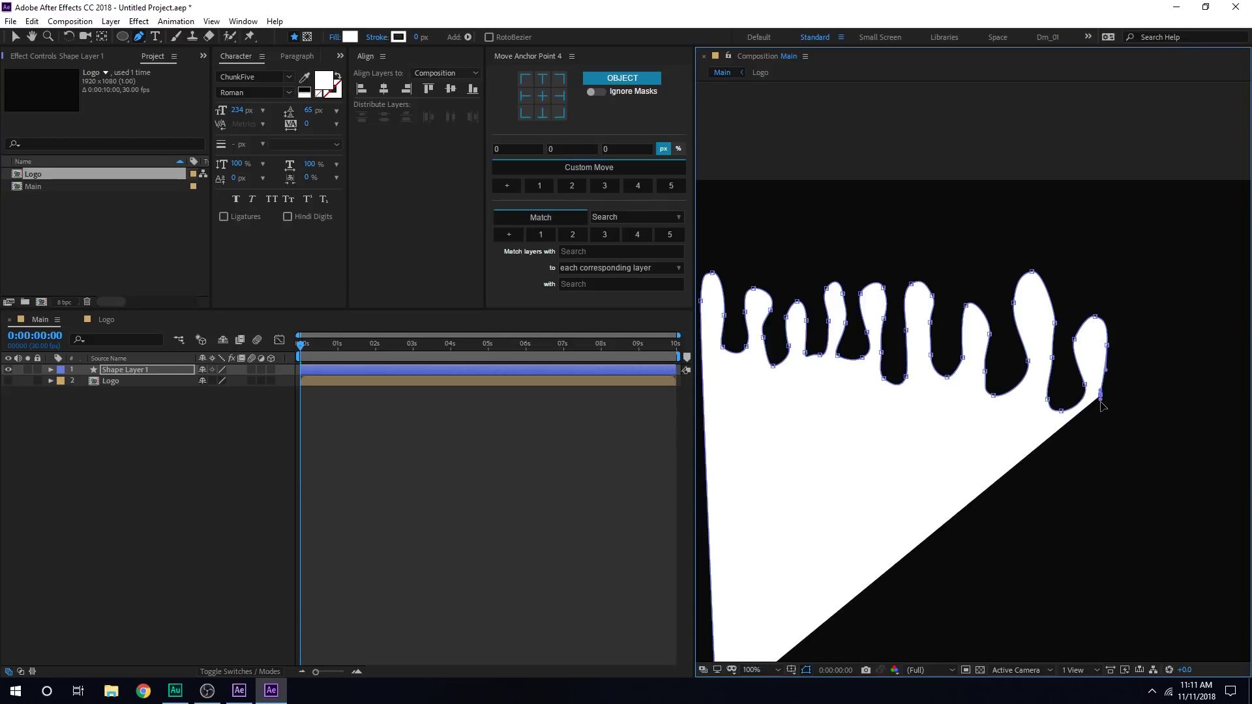
pyautogui.scroll(-2, 1101, 404)
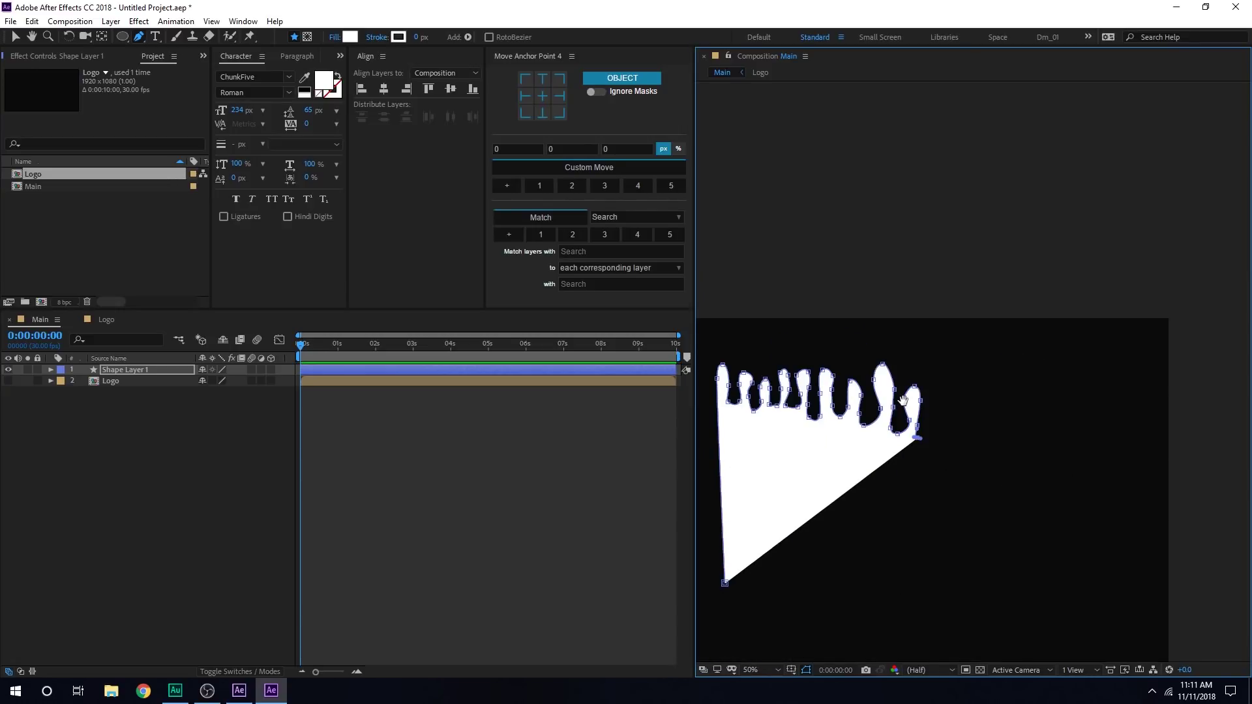
pyautogui.moveTo(903, 401)
pyautogui.mouseDown()
pyautogui.moveTo(939, 356)
pyautogui.moveTo(918, 373)
pyautogui.mouseUp()
pyautogui.scroll(2, 940, 356)
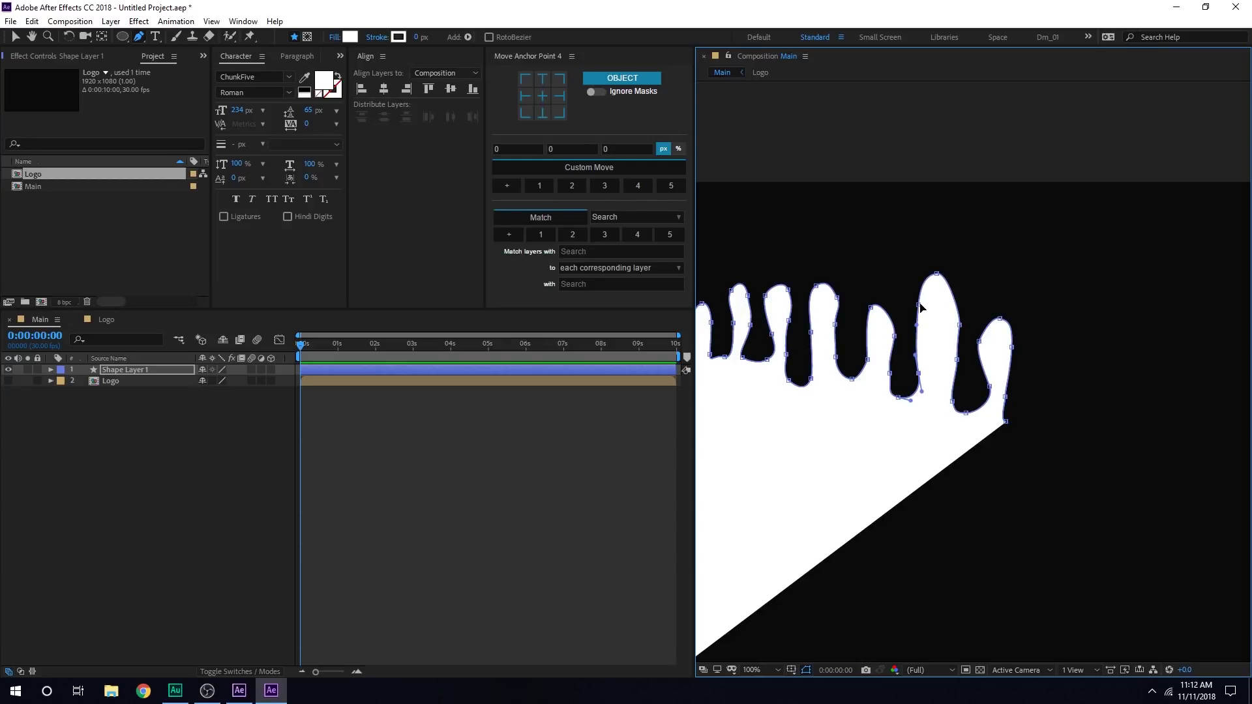
pyautogui.moveTo(937, 274); pyautogui.dragTo(922, 325)
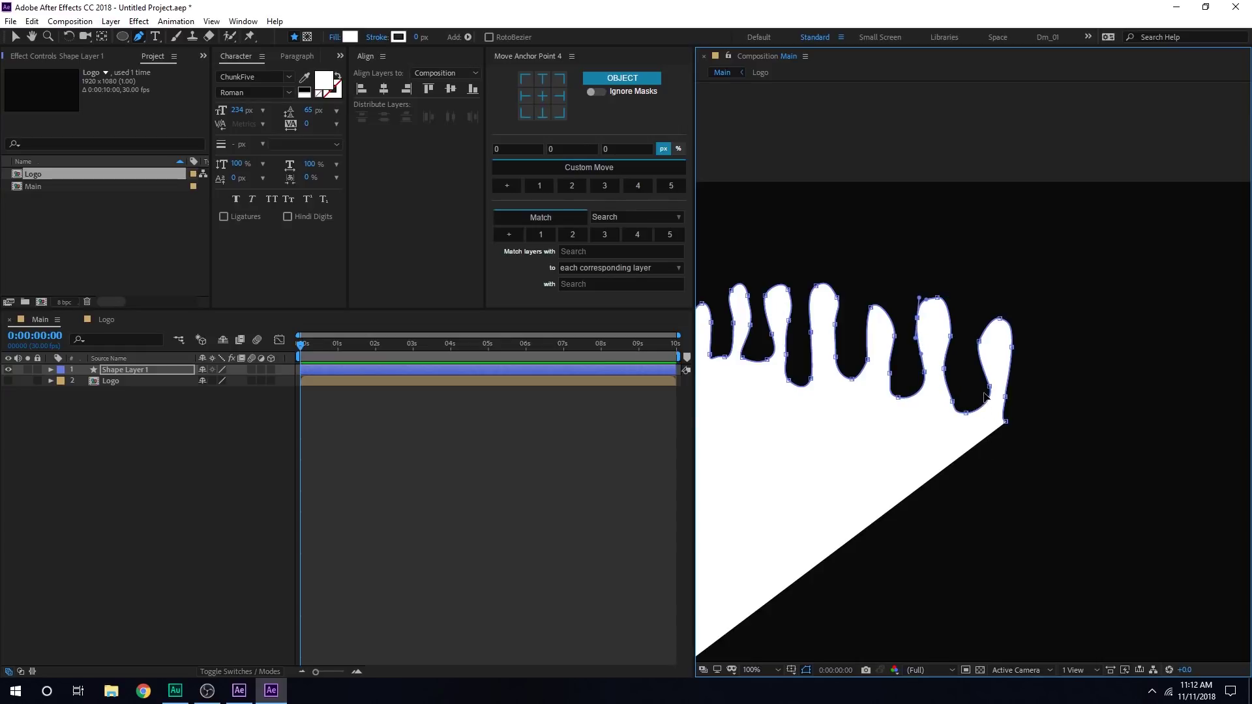
pyautogui.moveTo(987, 392); pyautogui.dragTo(1022, 419)
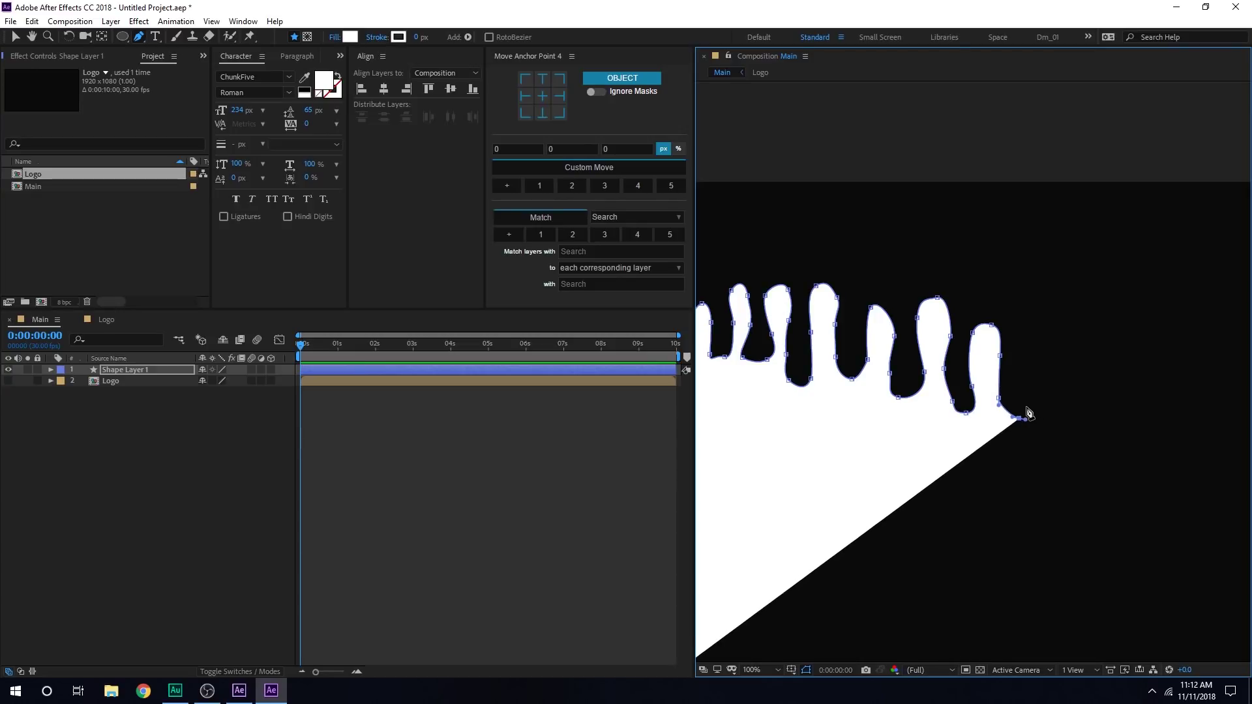
# Add a final spike down the right side and close the path at the bottom-left corner
pyautogui.moveTo(1023, 367); pyautogui.dragTo(1027, 333)
pyautogui.hotkey('ctrl', 'z')
pyautogui.click(1041, 318)
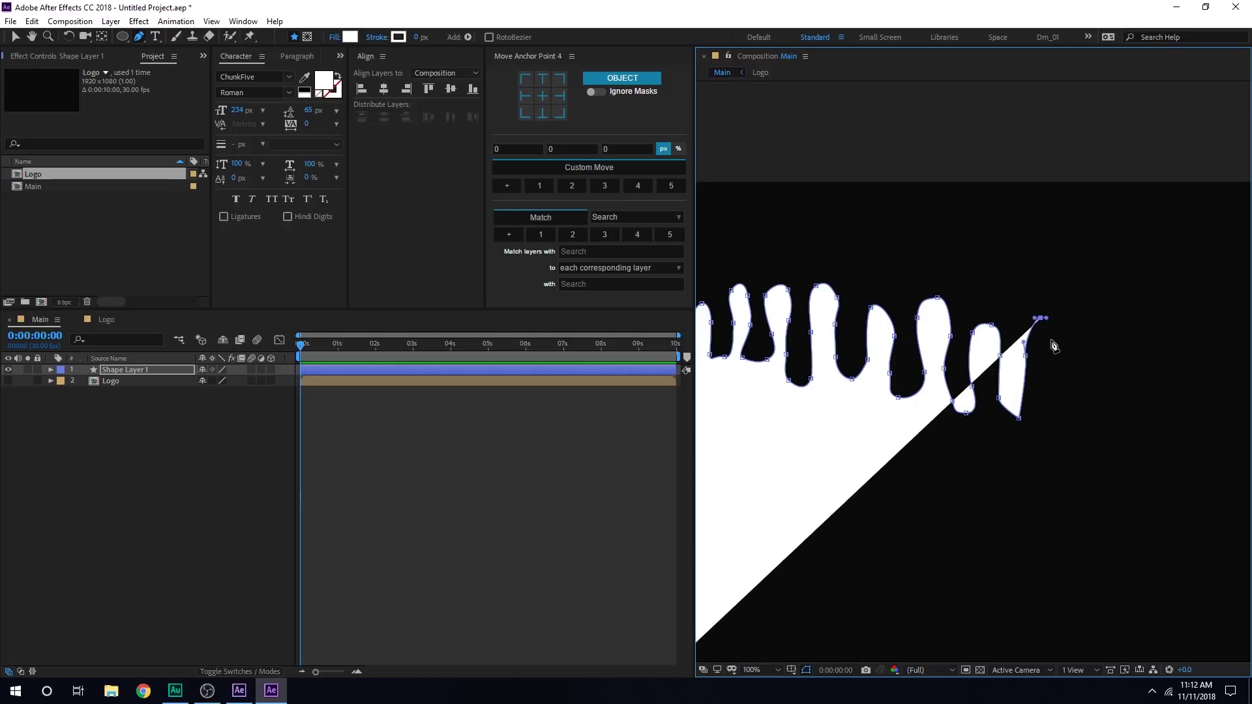
pyautogui.click(1049, 357)
pyautogui.click(1046, 415)
pyautogui.click(1047, 450)
pyautogui.moveTo(1043, 486); pyautogui.dragTo(1044, 501)
pyautogui.scroll(-2, 1011, 443)
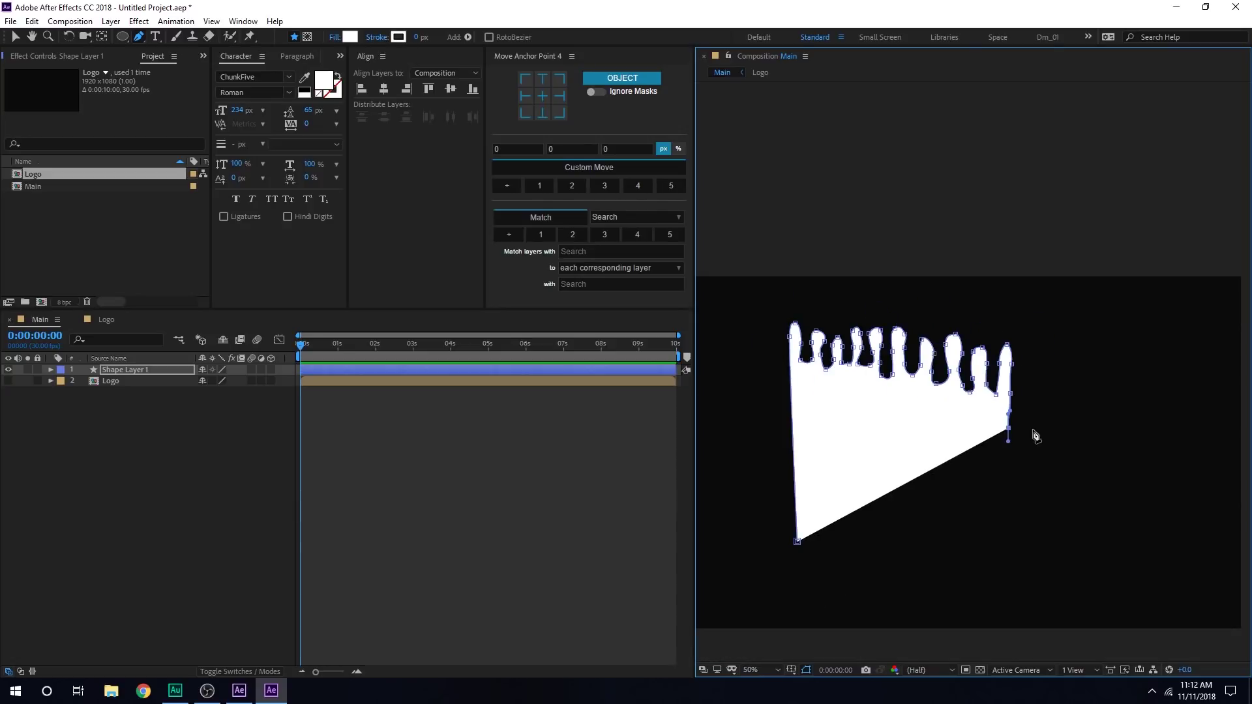
pyautogui.click(1026, 513)
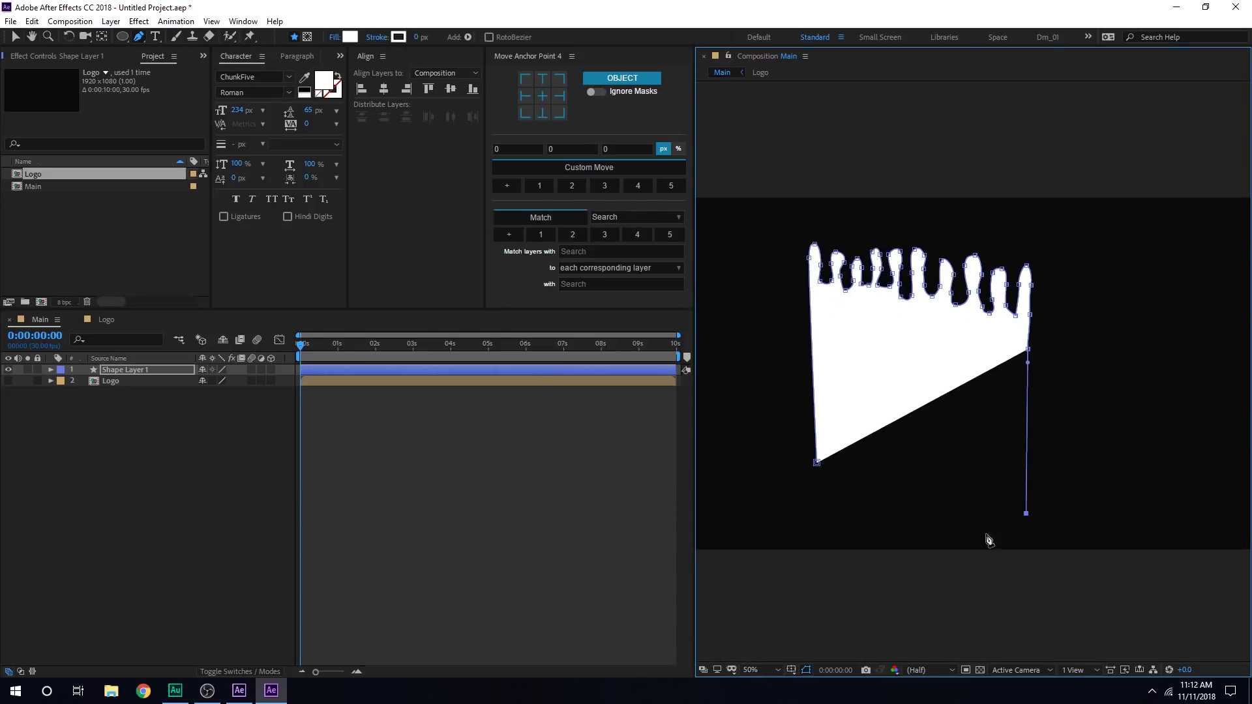
pyautogui.click(824, 513)
pyautogui.click(817, 462)
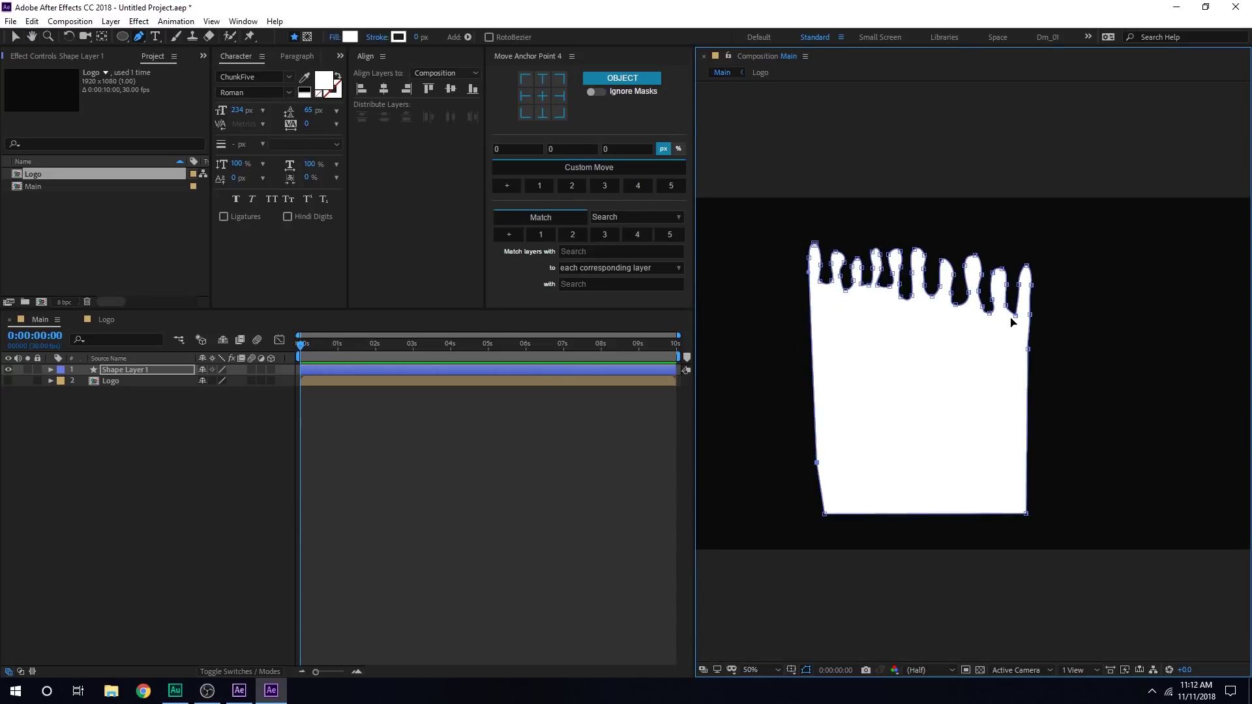
pyautogui.scroll(2, 1011, 321)
pyautogui.scroll(2, 1044, 260)
pyautogui.moveTo(1048, 279); pyautogui.dragTo(906, 353)
# Smooth the fourth drip's rounded tip and the valleys on either side of it
pyautogui.press('g')
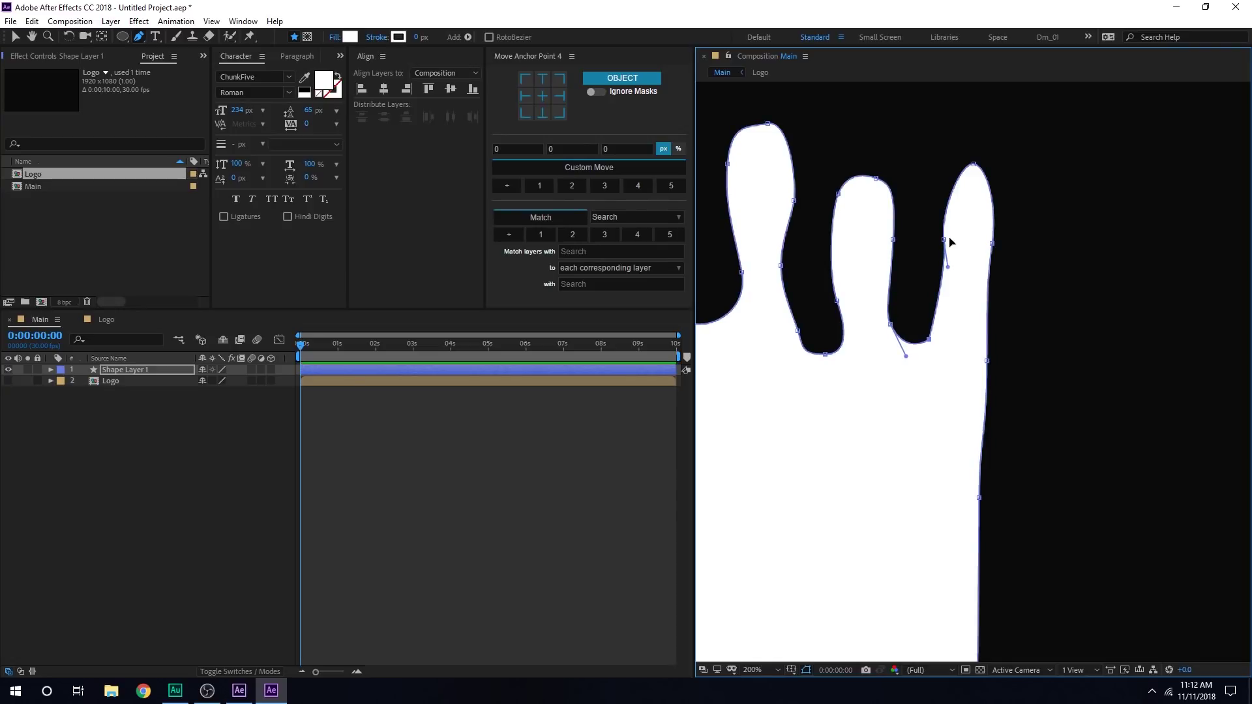
pyautogui.moveTo(943, 243); pyautogui.dragTo(938, 246)
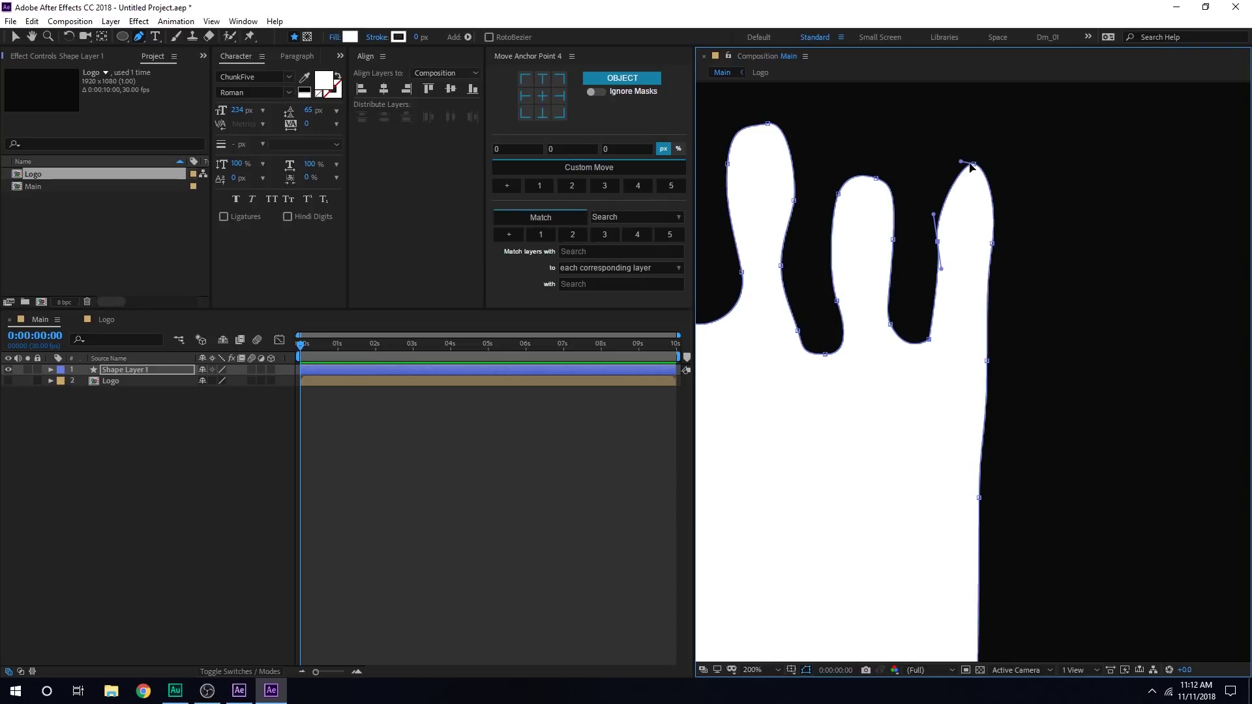
pyautogui.moveTo(971, 168); pyautogui.dragTo(997, 163)
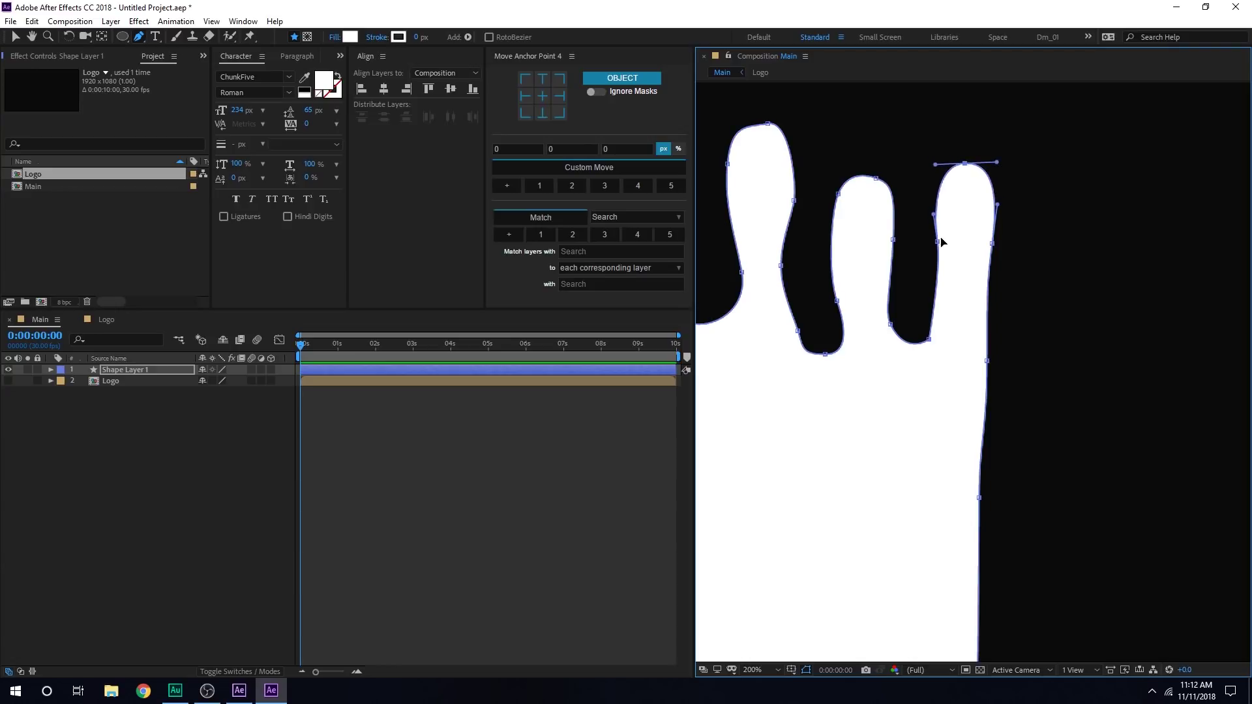
pyautogui.moveTo(936, 247); pyautogui.dragTo(942, 252)
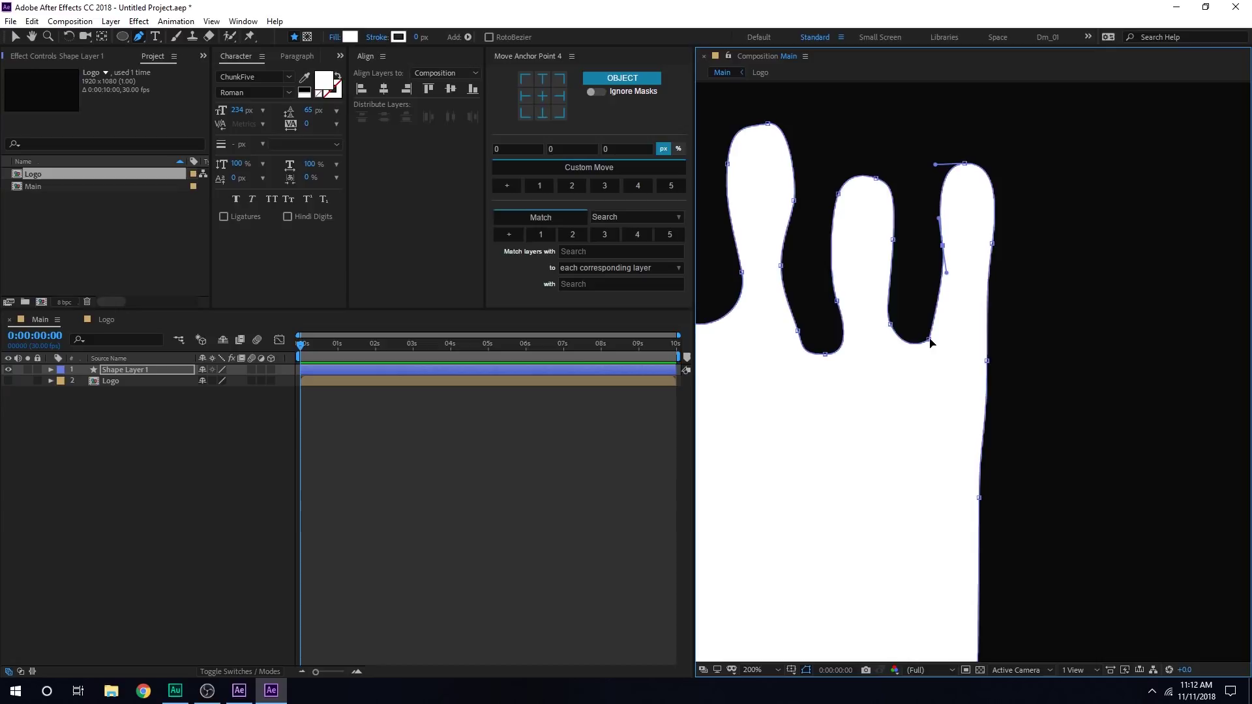
pyautogui.moveTo(929, 340); pyautogui.dragTo(932, 344)
pyautogui.moveTo(799, 332); pyautogui.dragTo(939, 286)
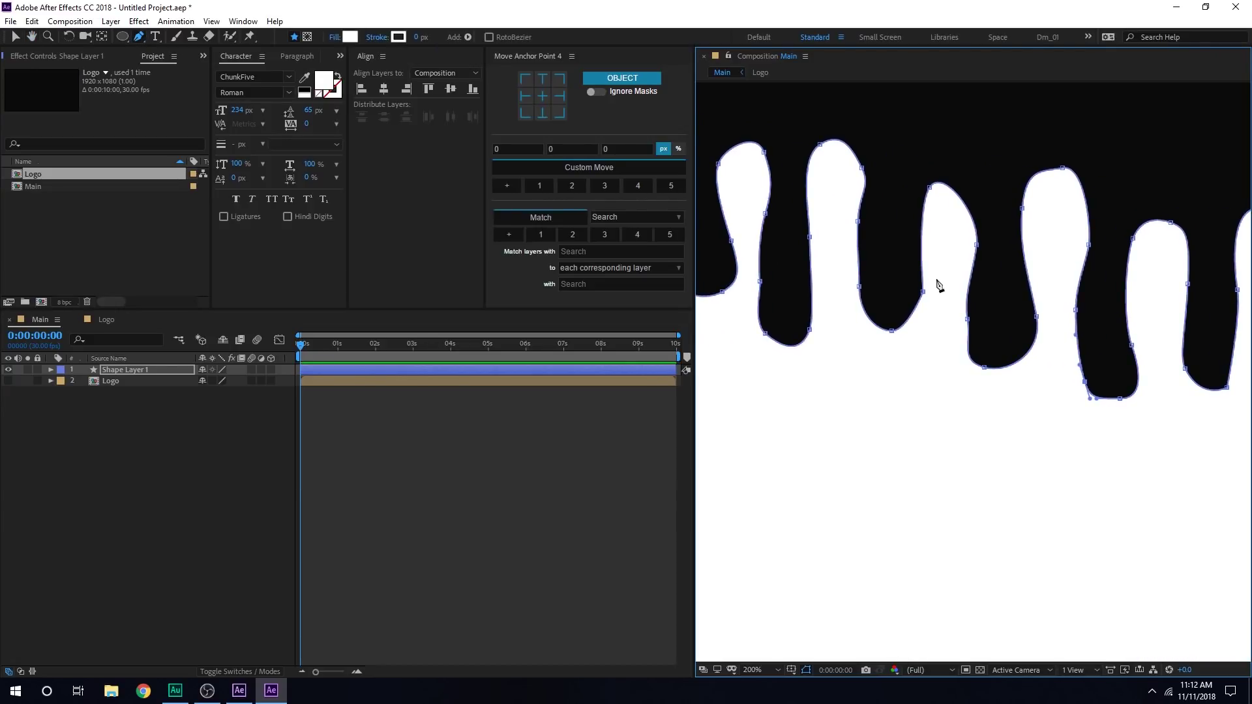
pyautogui.moveTo(930, 188); pyautogui.dragTo(978, 174)
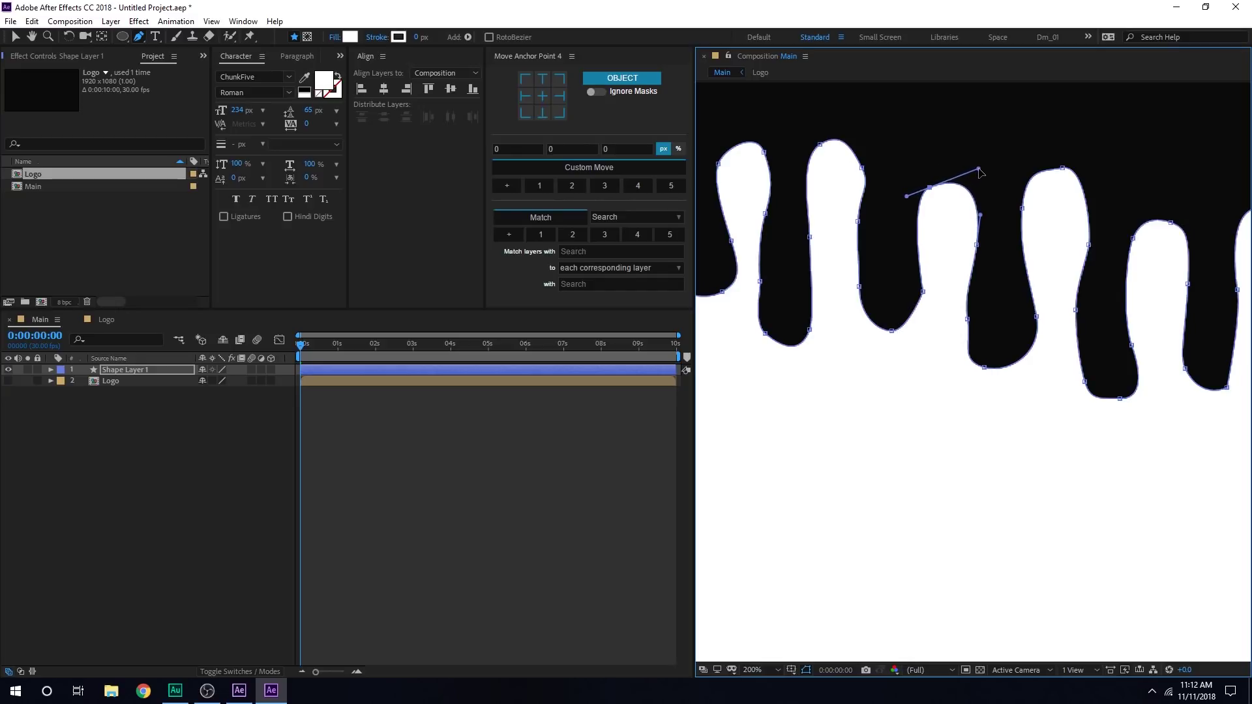
pyautogui.click(919, 295)
pyautogui.moveTo(882, 268)
pyautogui.mouseDown()
pyautogui.moveTo(922, 302)
pyautogui.moveTo(1005, 284)
pyautogui.moveTo(984, 266)
pyautogui.mouseUp()
# Reshape the second and leftmost drips into smoother, rounded lobes
pyautogui.click(903, 197)
pyautogui.press('g')
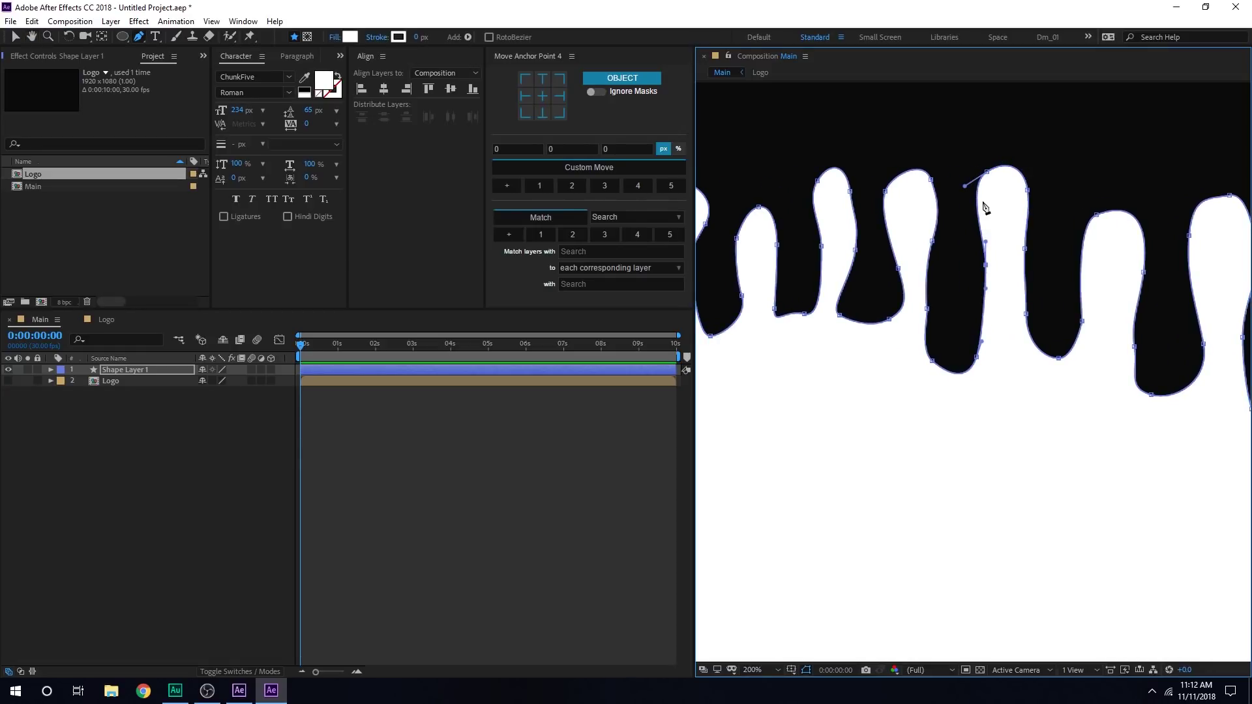
pyautogui.moveTo(985, 180); pyautogui.dragTo(1034, 190)
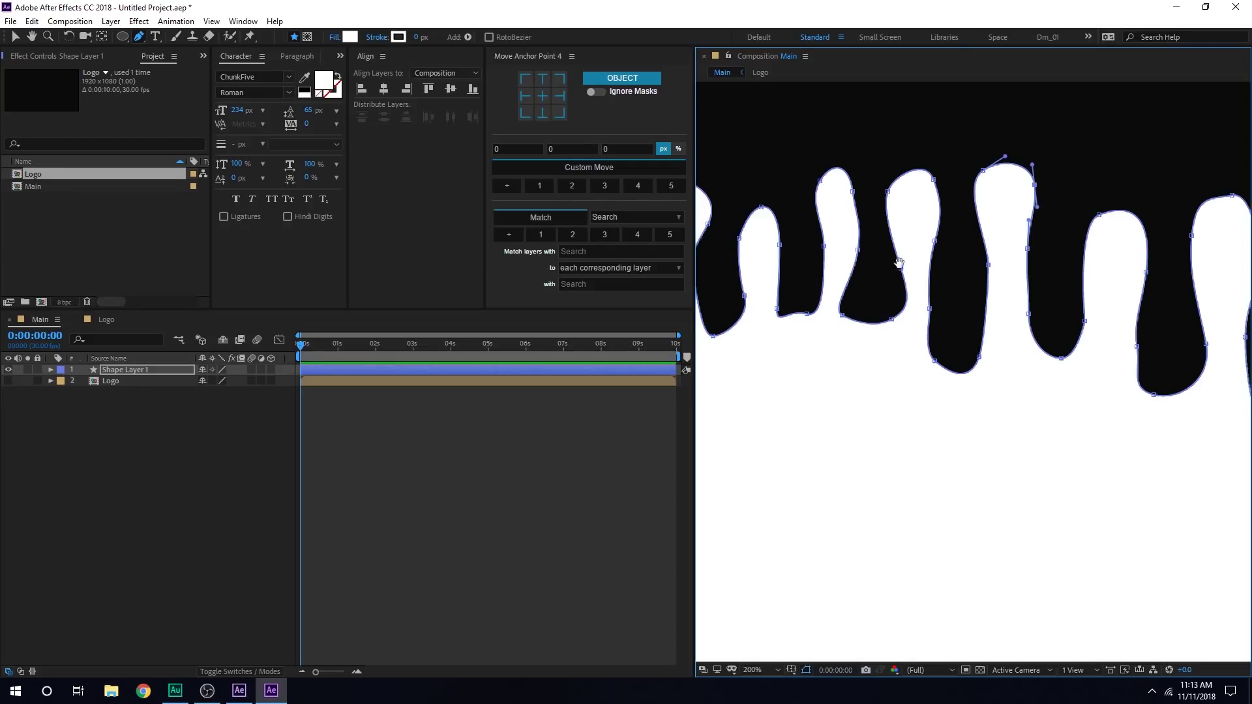
pyautogui.moveTo(899, 300)
pyautogui.mouseDown()
pyautogui.moveTo(941, 300)
pyautogui.moveTo(897, 315)
pyautogui.mouseUp()
pyautogui.moveTo(859, 181); pyautogui.dragTo(853, 179)
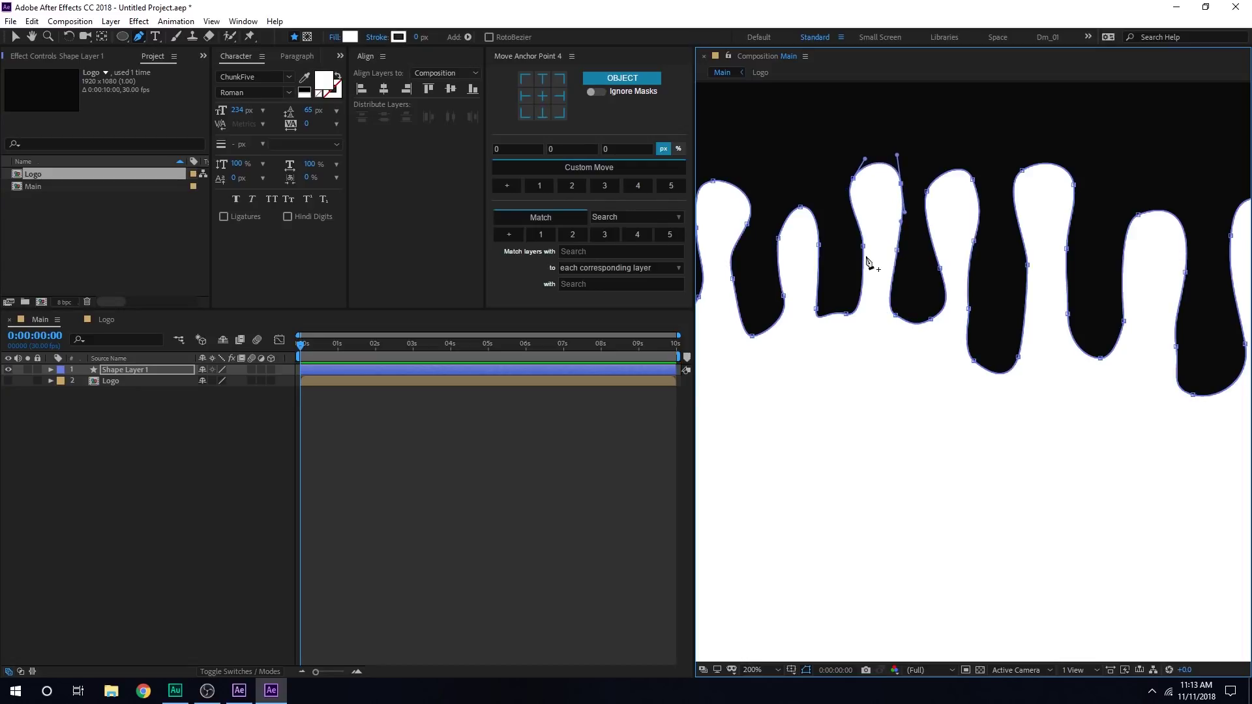
pyautogui.moveTo(842, 271); pyautogui.dragTo(945, 268)
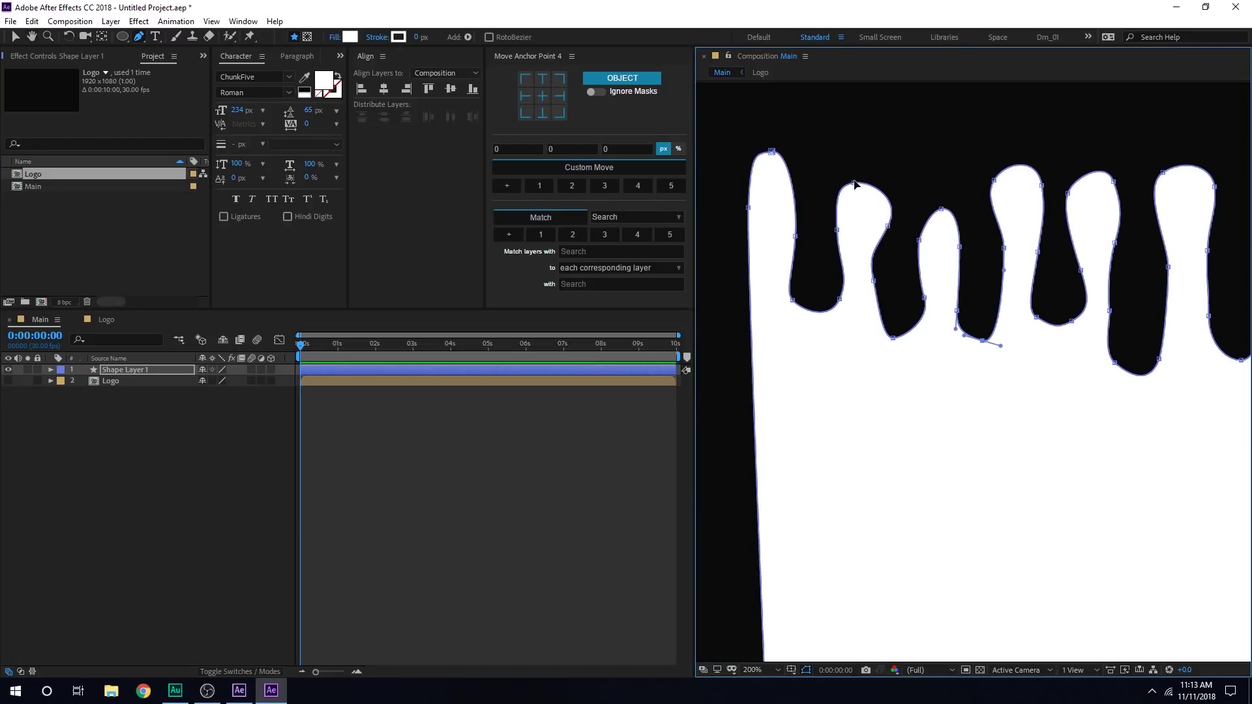
pyautogui.moveTo(855, 185); pyautogui.dragTo(864, 166)
pyautogui.click(885, 226)
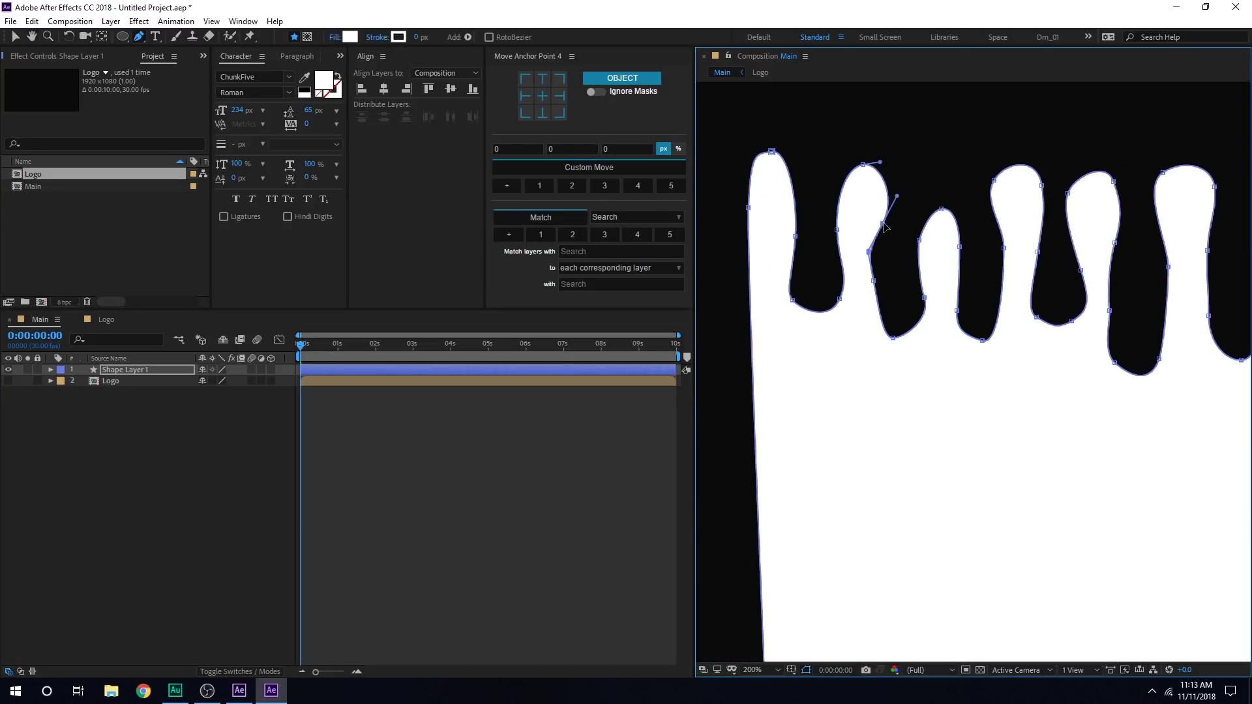
pyautogui.moveTo(885, 226); pyautogui.dragTo(881, 263)
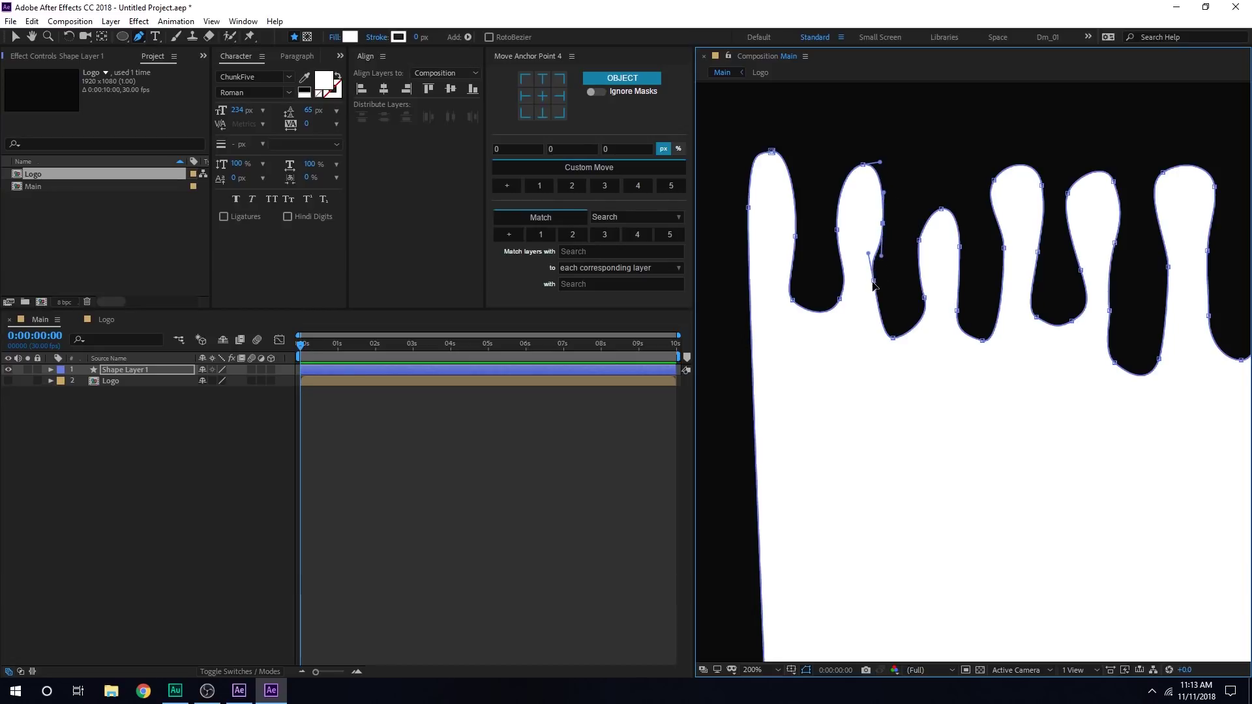
pyautogui.moveTo(894, 340); pyautogui.dragTo(907, 335)
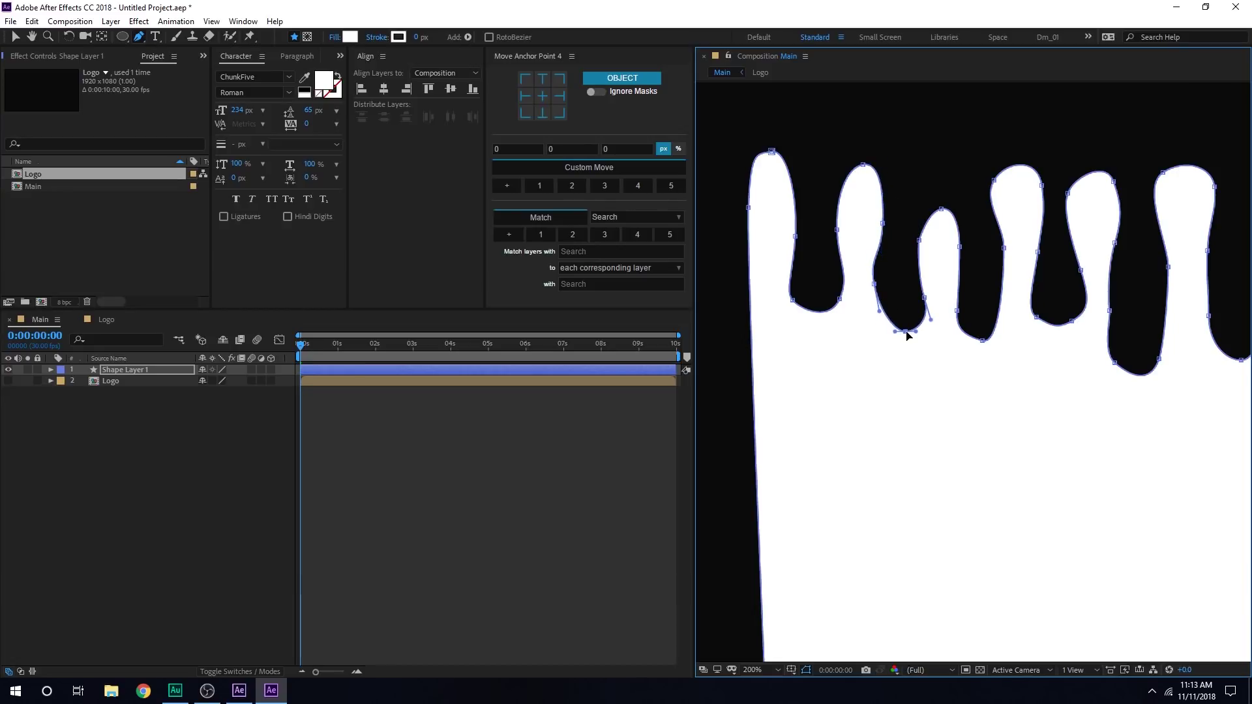
pyautogui.scroll(-4, 926, 306)
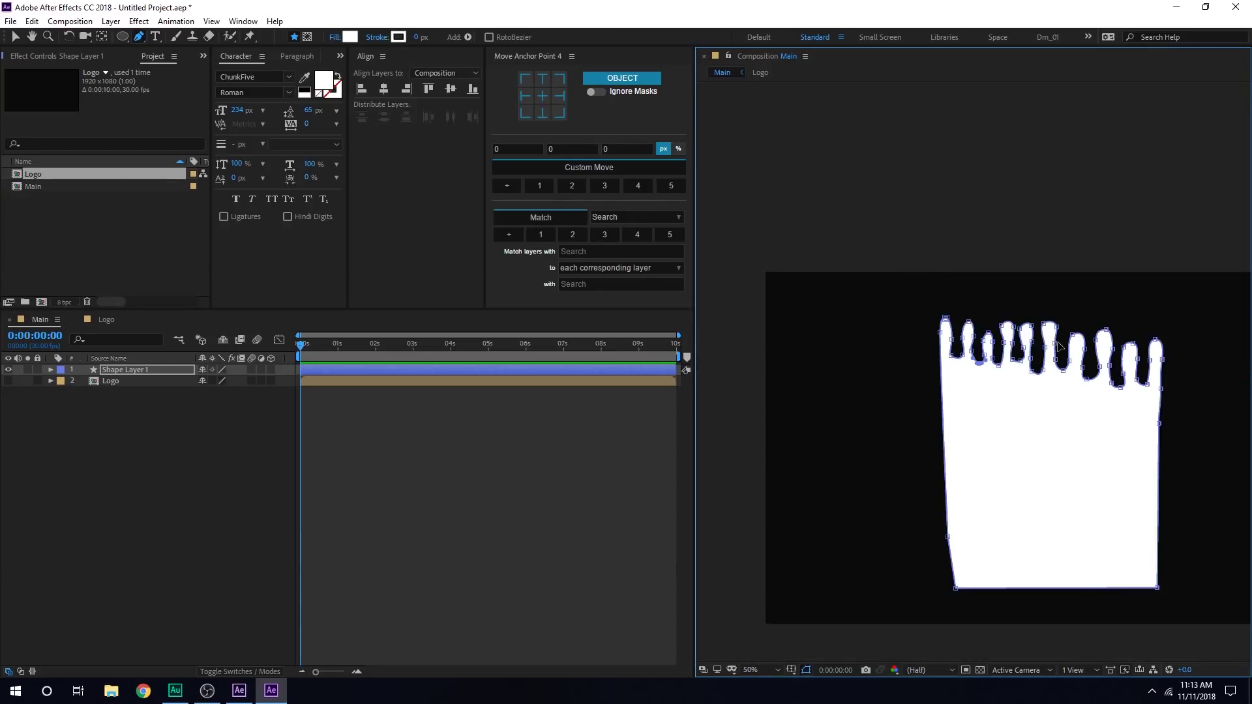
# Rename the drip shape layer to 'Liquid'
pyautogui.click(460, 450)
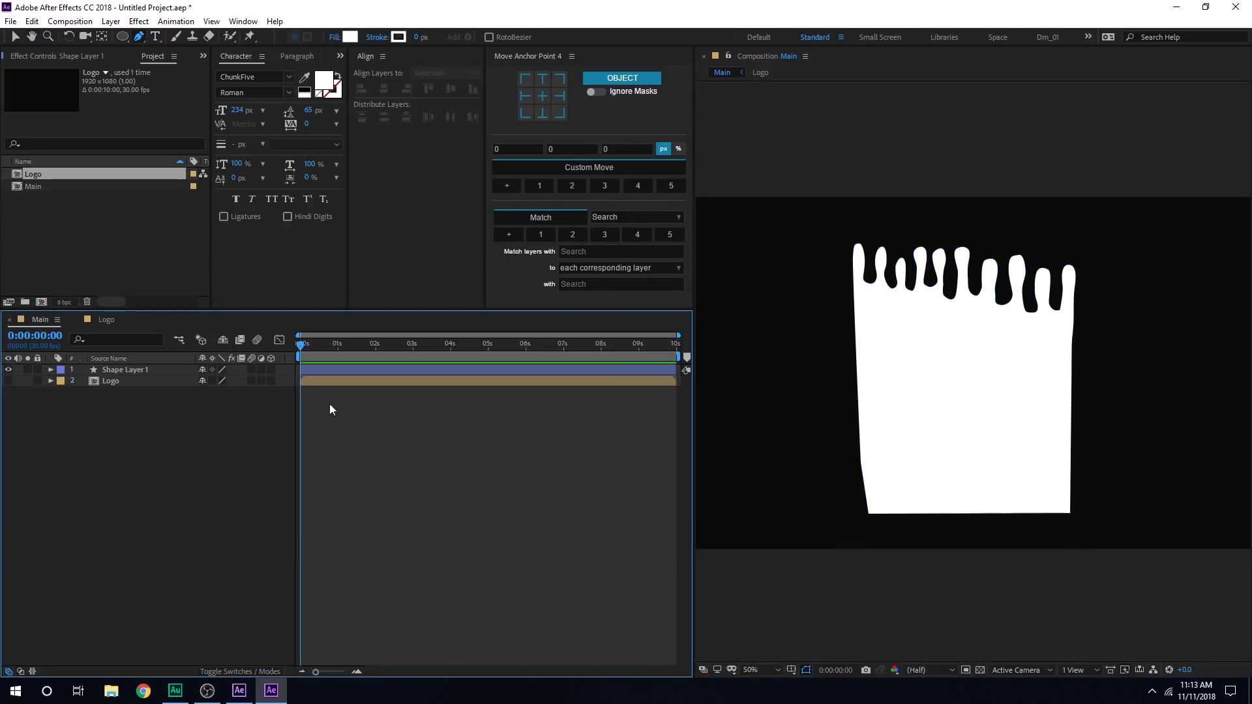
pyautogui.click(134, 370)
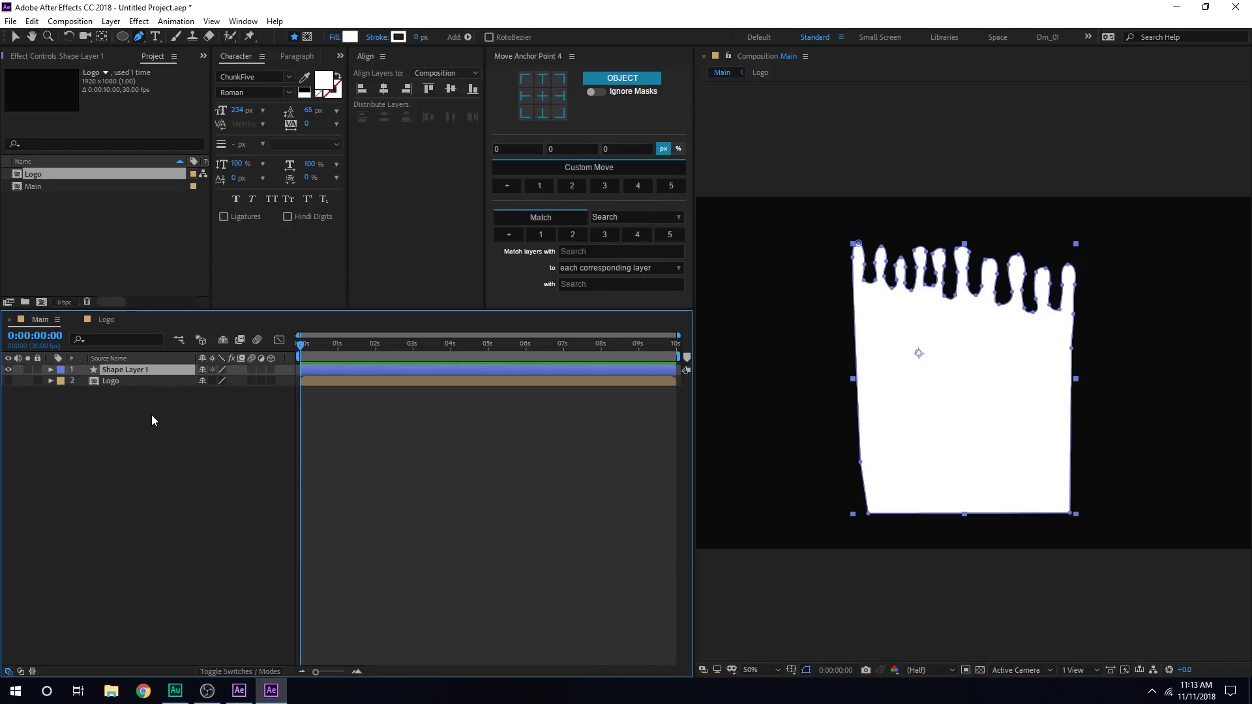
pyautogui.press('Return')
pyautogui.write('Liquy')
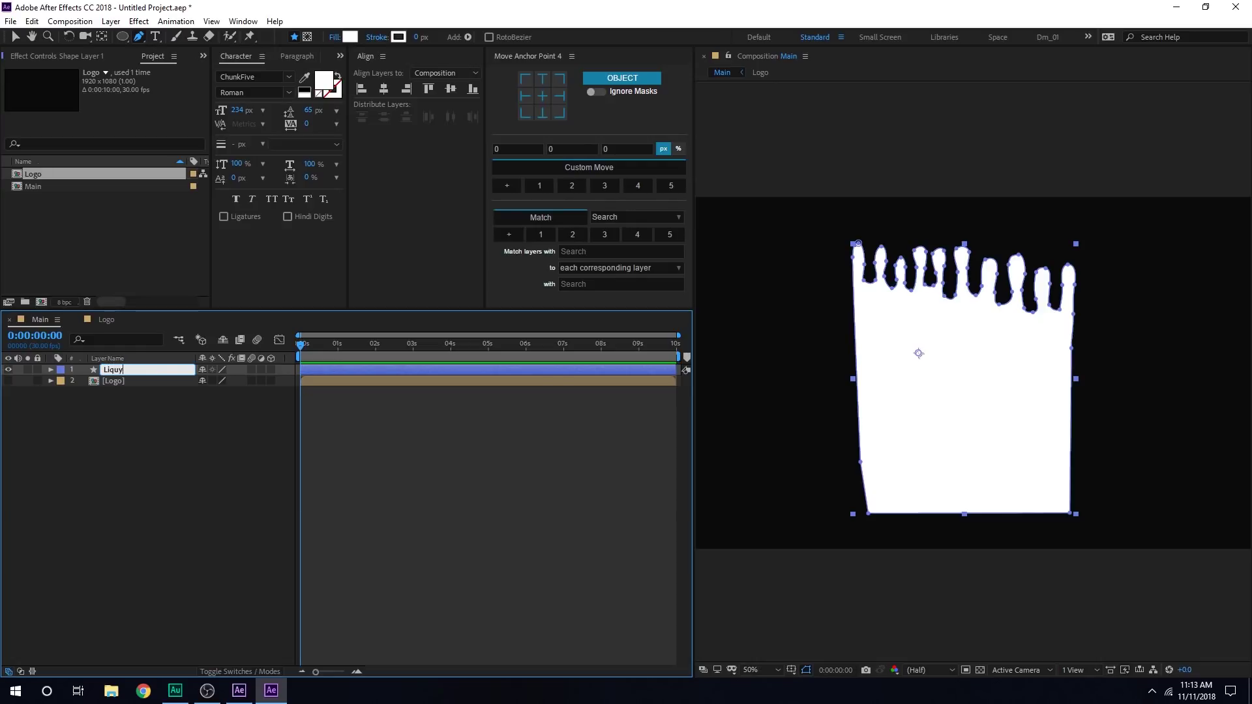
pyautogui.write('iid')
pyautogui.press('Return')
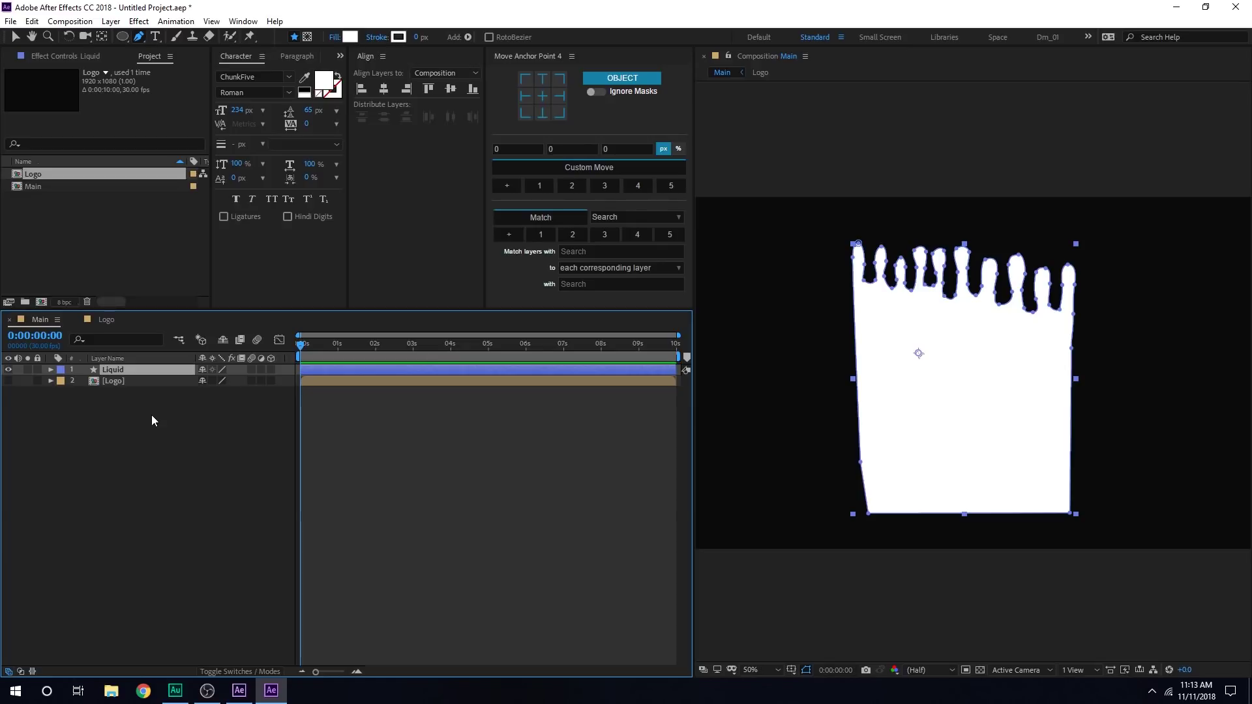
# Make the Logo layer visible and set its track matte to Luma Matte 'Liquid'
pyautogui.click(8, 382)
pyautogui.click(116, 381)
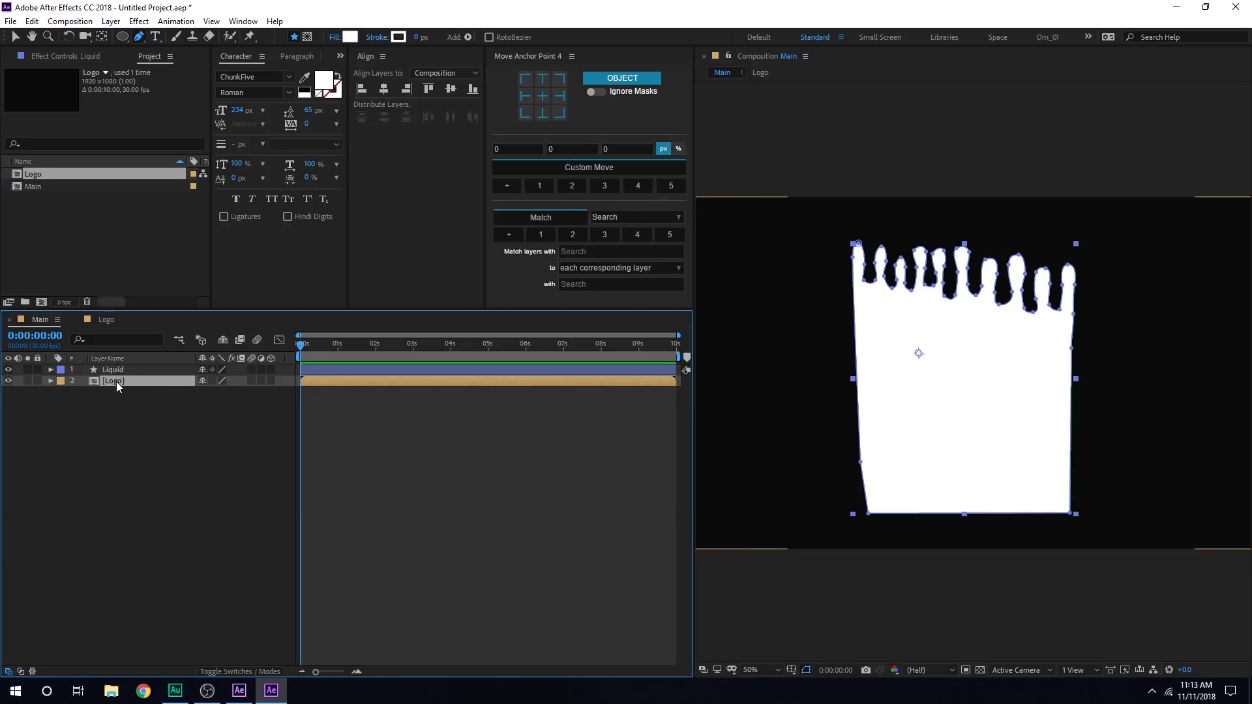
pyautogui.click(208, 418)
pyautogui.press('F4')
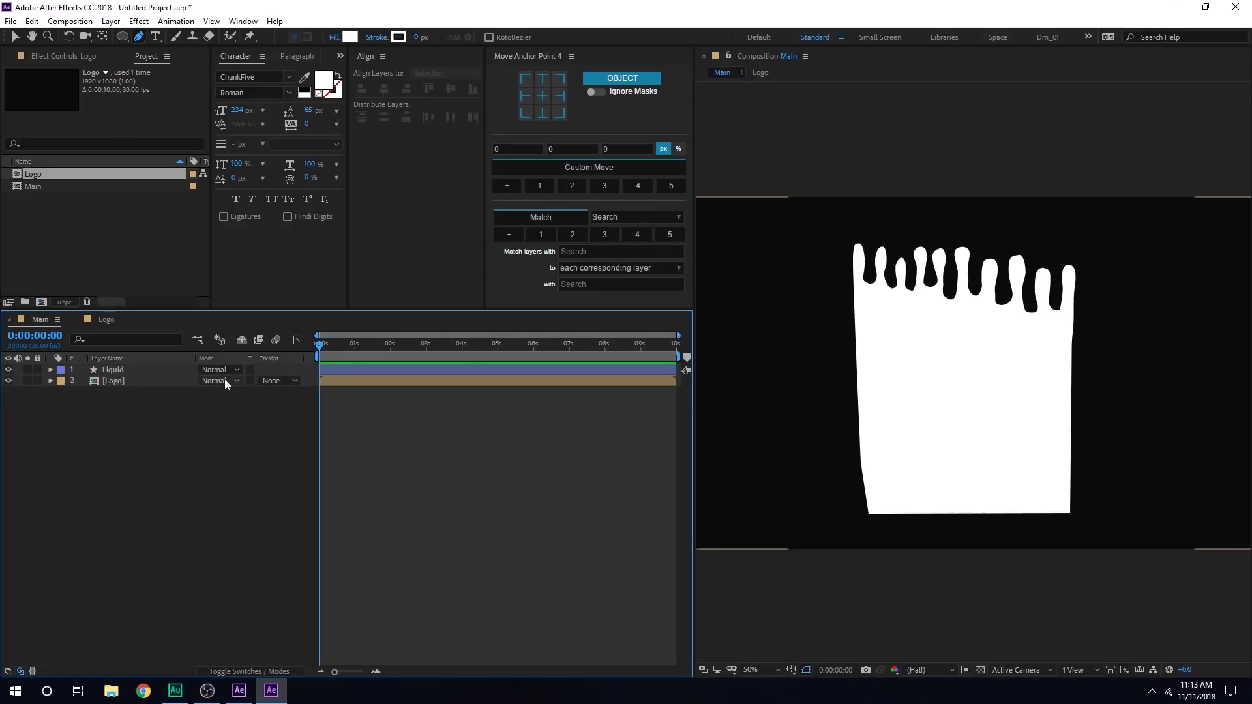
pyautogui.click(267, 381)
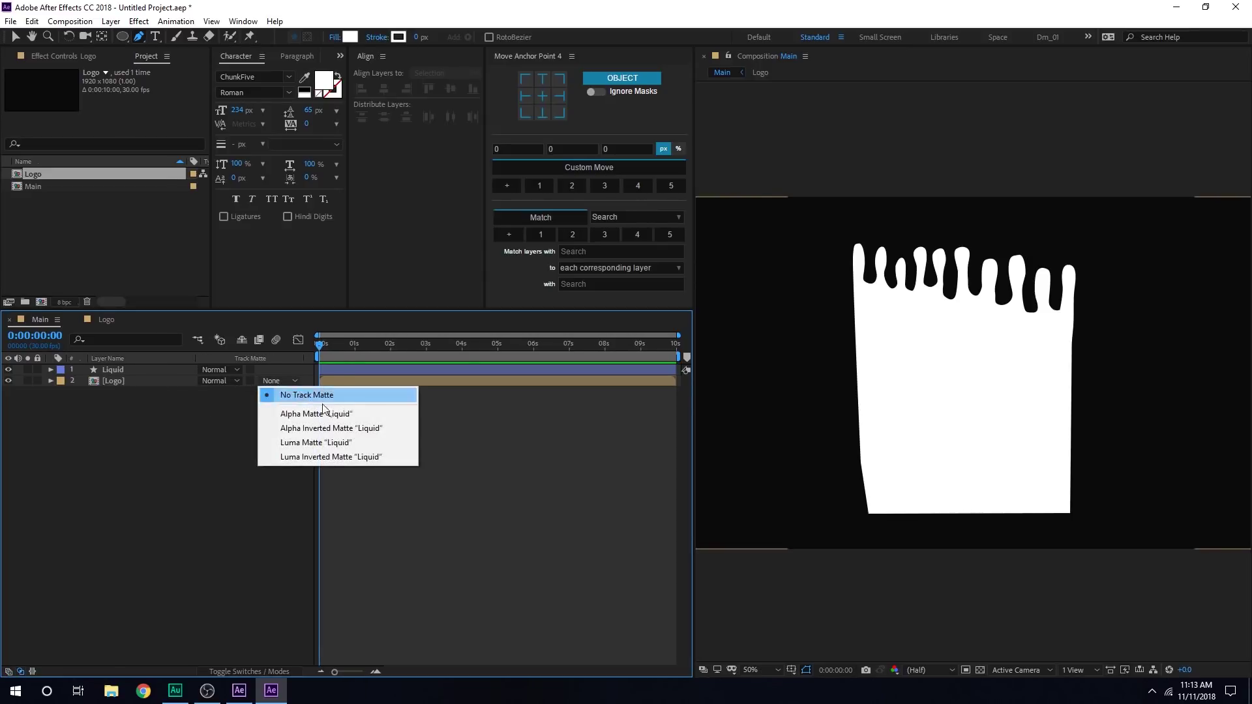
pyautogui.click(323, 441)
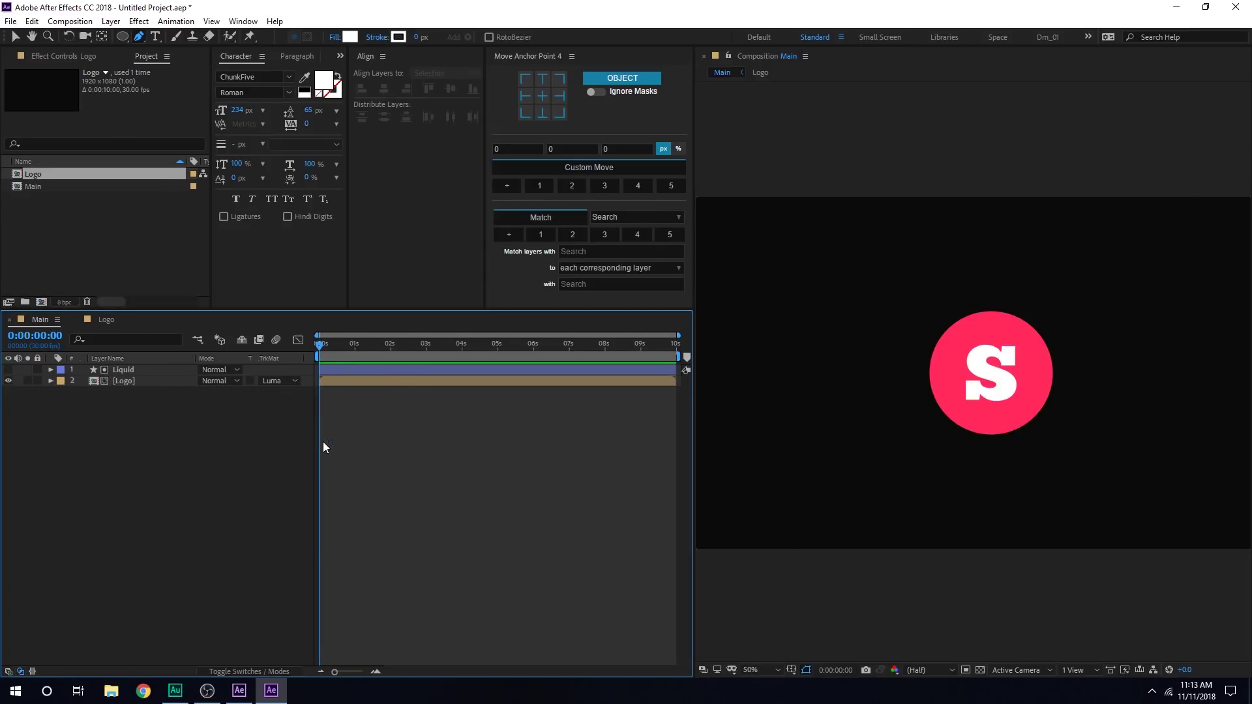
pyautogui.click(131, 373)
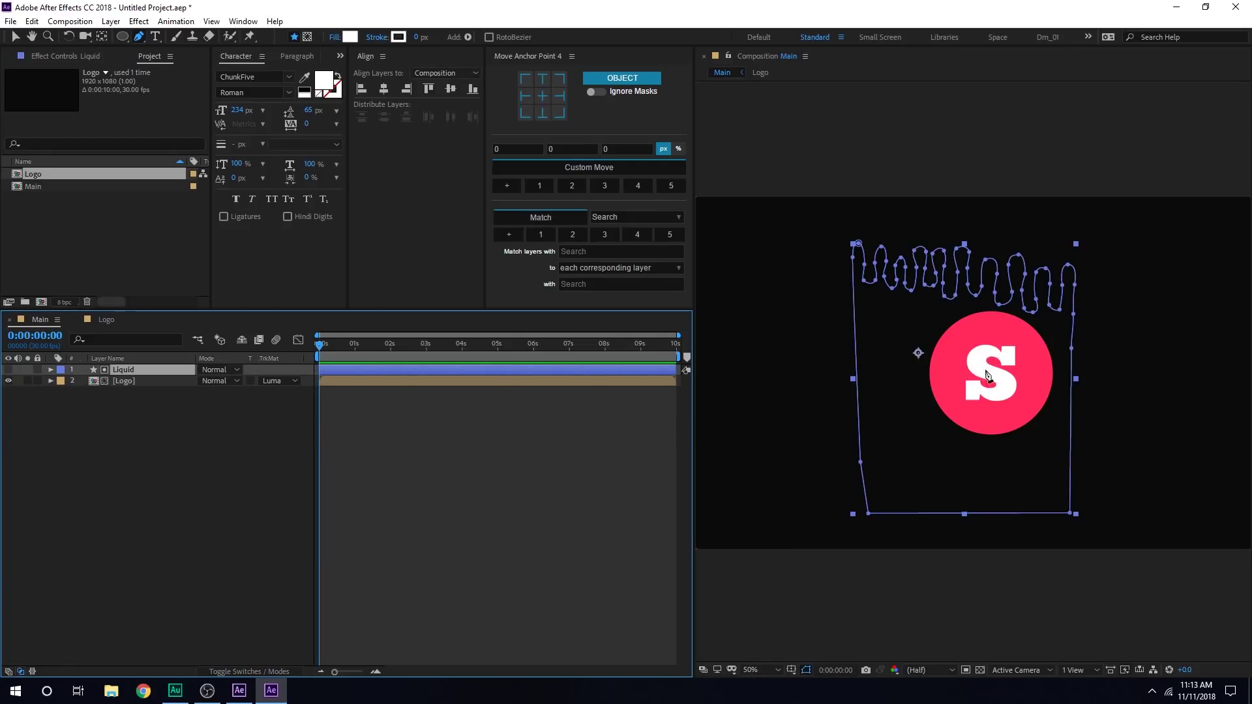
# Centre the Liquid layer horizontally, scale it to 63% width, and move it lower
pyautogui.click(542, 97)
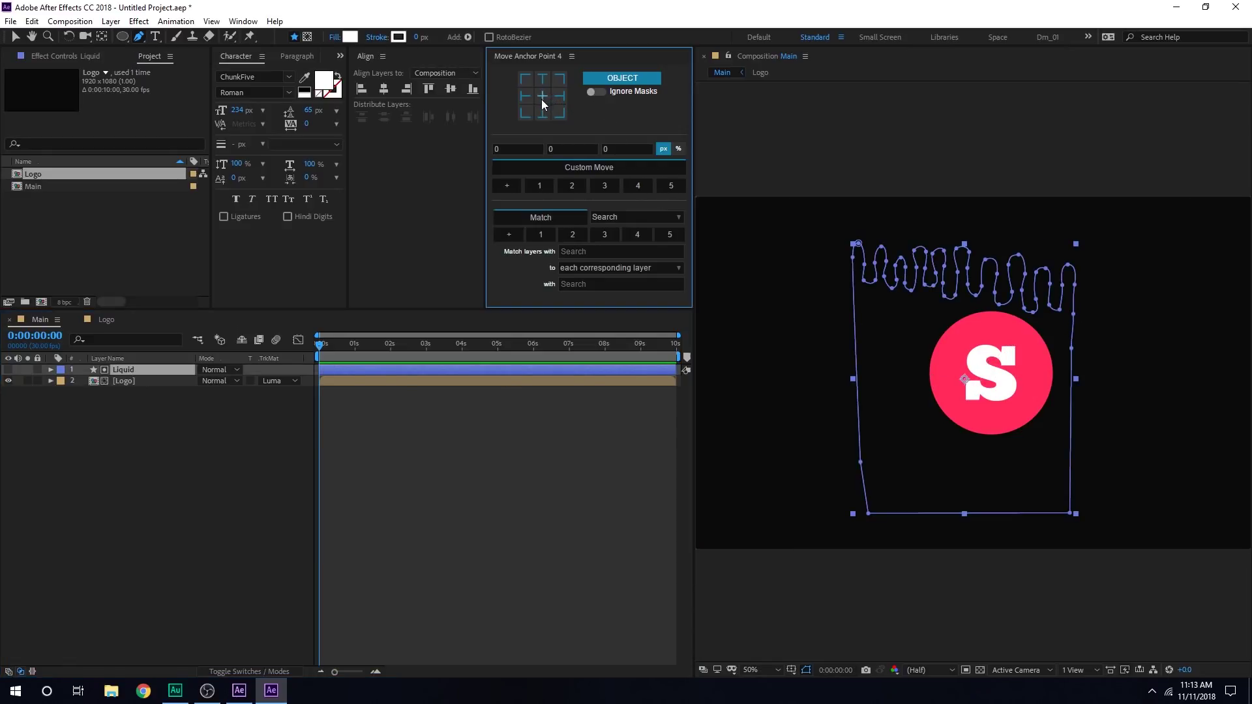
pyautogui.click(384, 89)
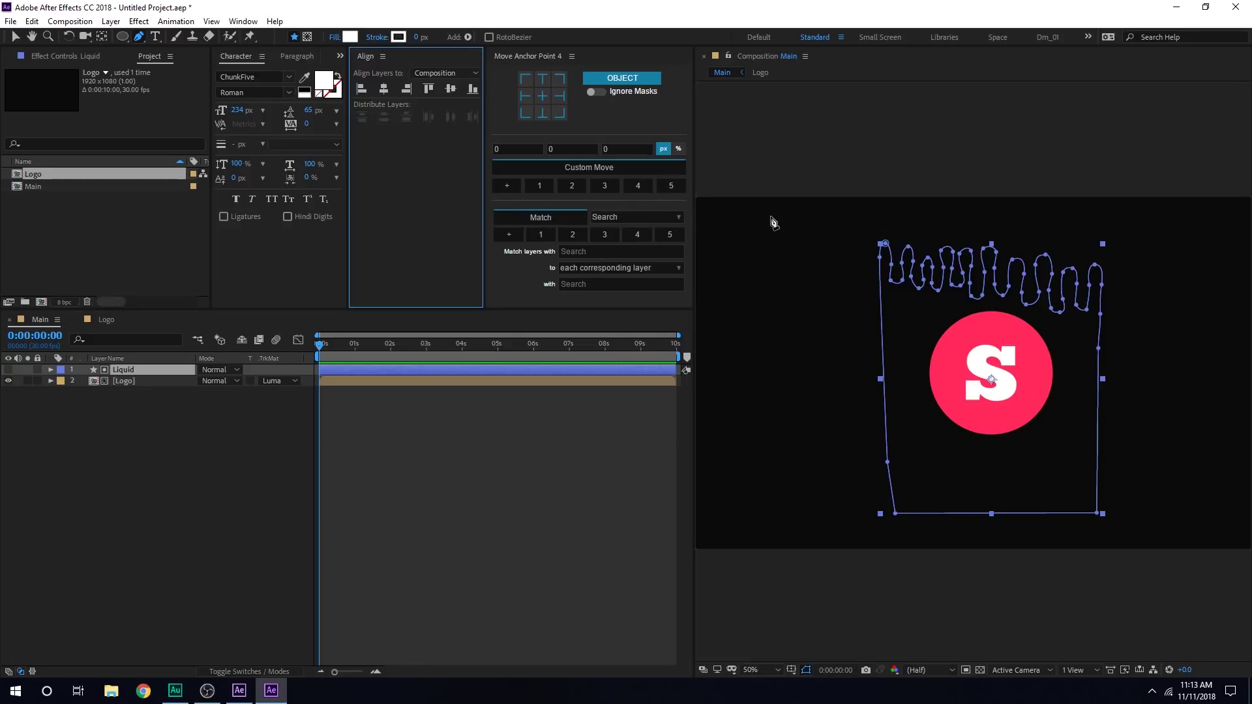
pyautogui.press('s')
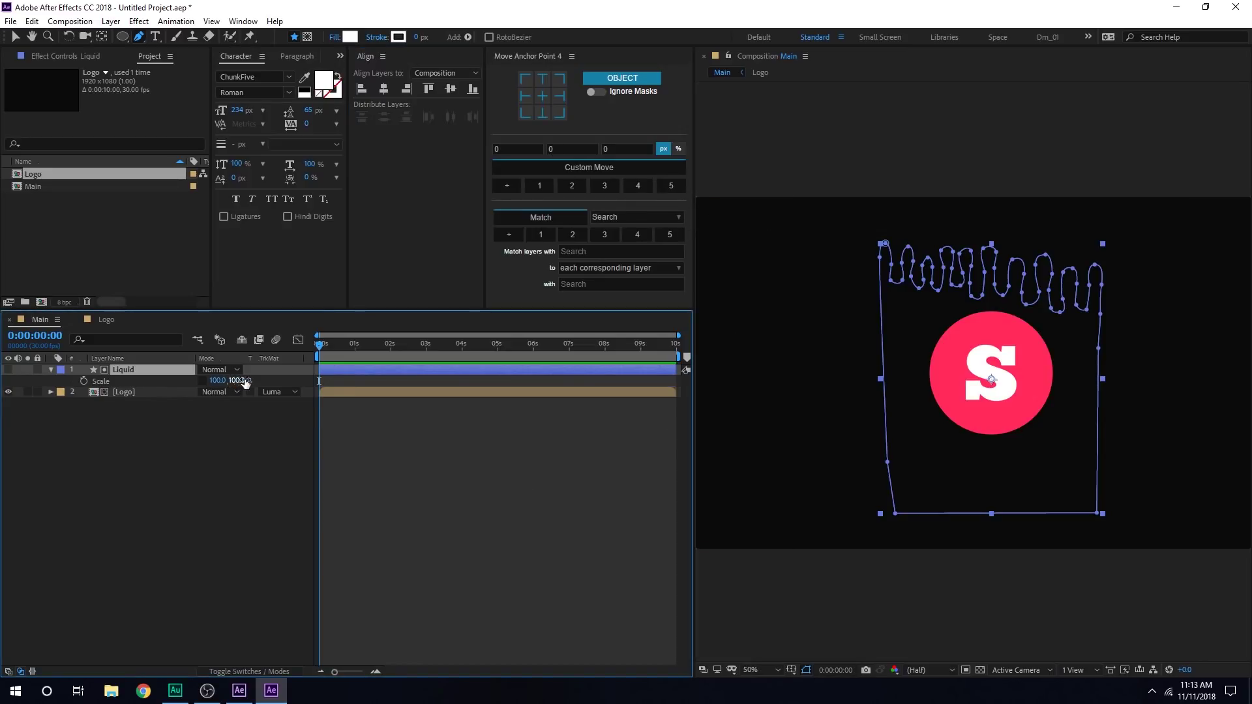
pyautogui.moveTo(243, 381); pyautogui.dragTo(195, 384)
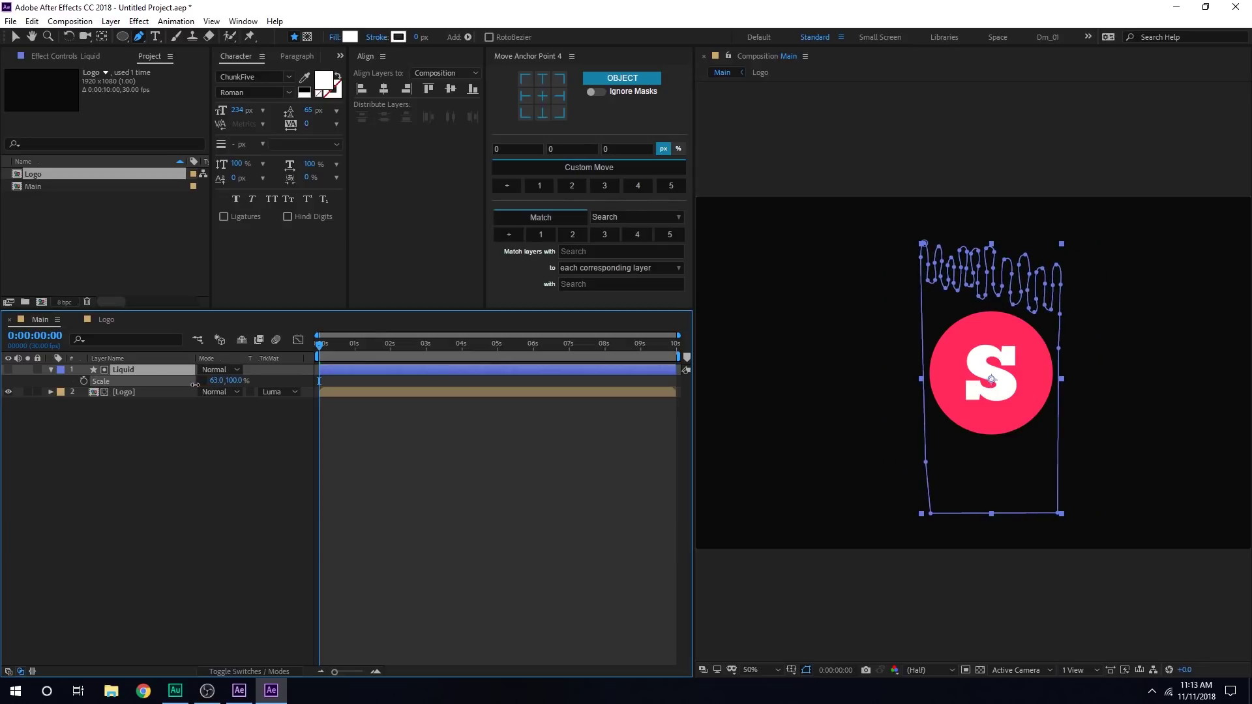
pyautogui.click(185, 425)
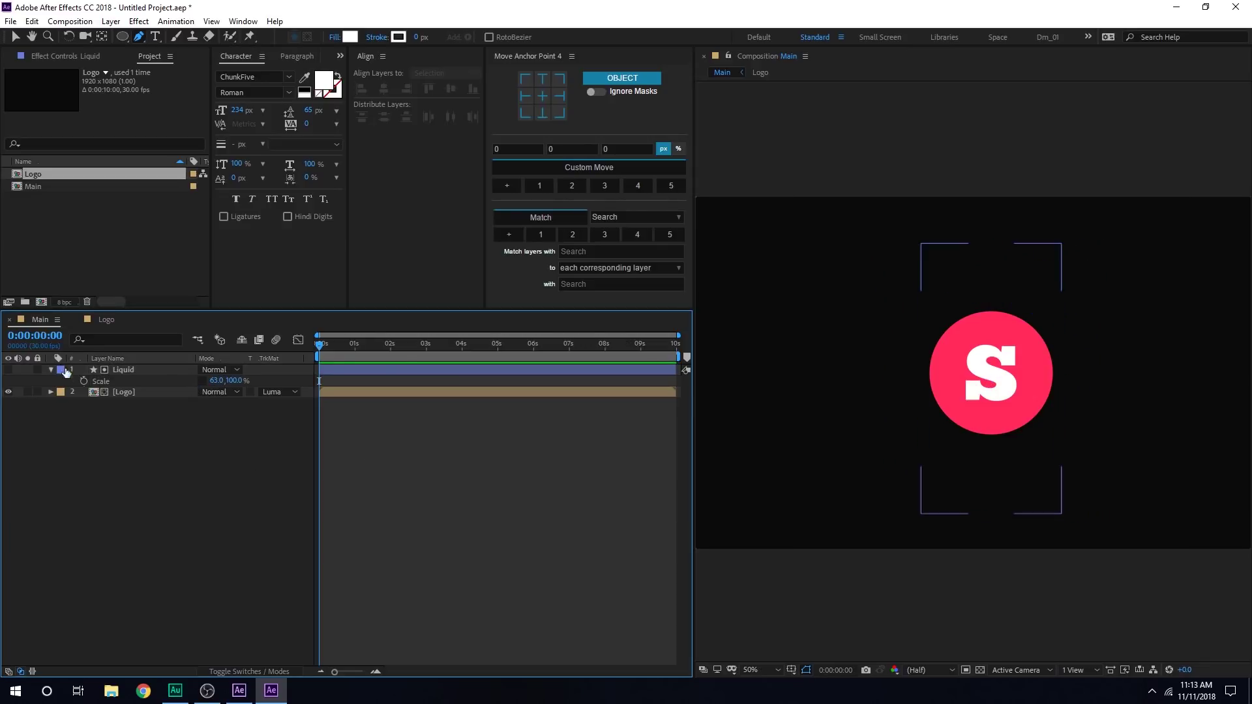
pyautogui.click(121, 372)
pyautogui.press('v')
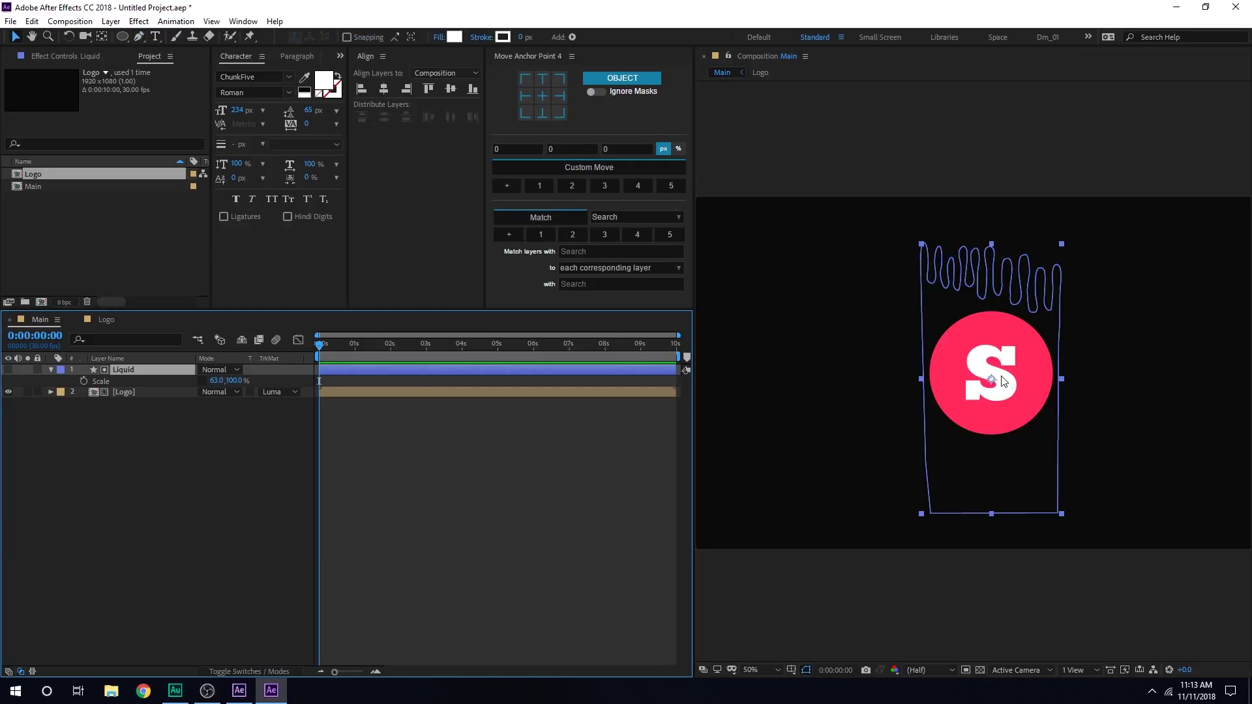
pyautogui.moveTo(989, 386)
pyautogui.mouseDown()
pyautogui.moveTo(987, 512)
pyautogui.moveTo(994, 401)
pyautogui.mouseUp()
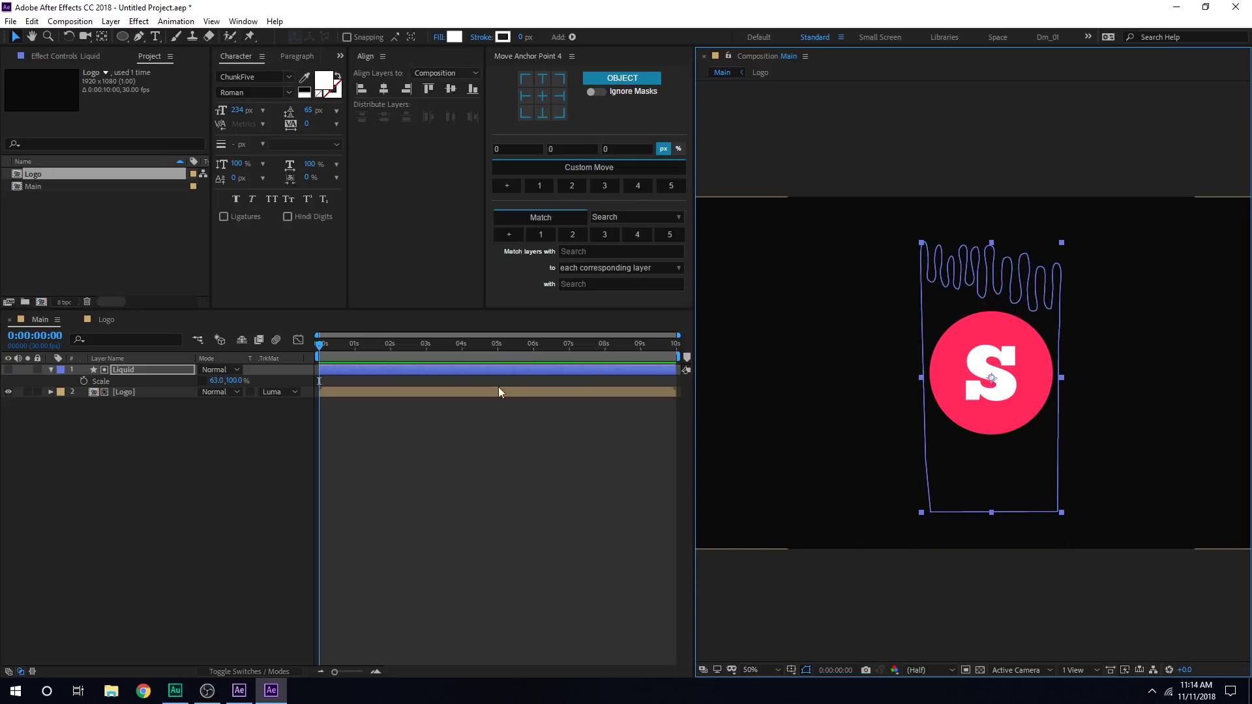
# Tilt the Liquid layer's Rotation to 42 degrees
pyautogui.click(118, 370)
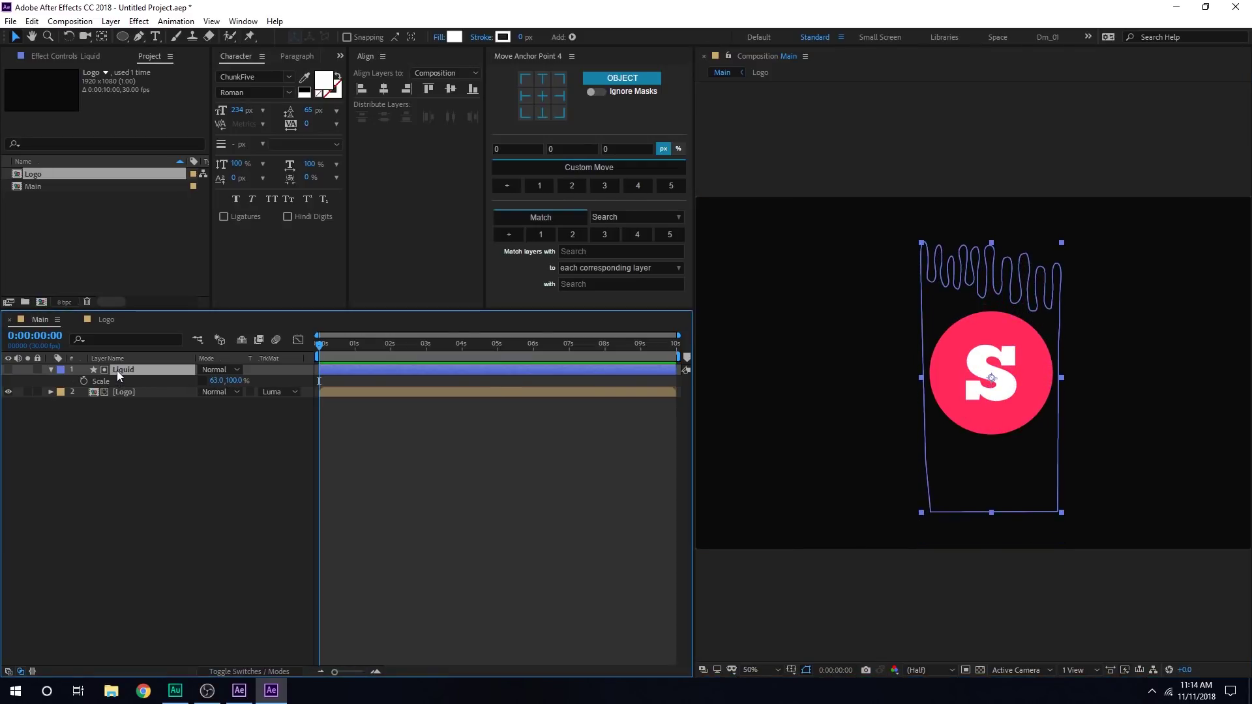
pyautogui.press('r')
pyautogui.moveTo(215, 380); pyautogui.dragTo(236, 387)
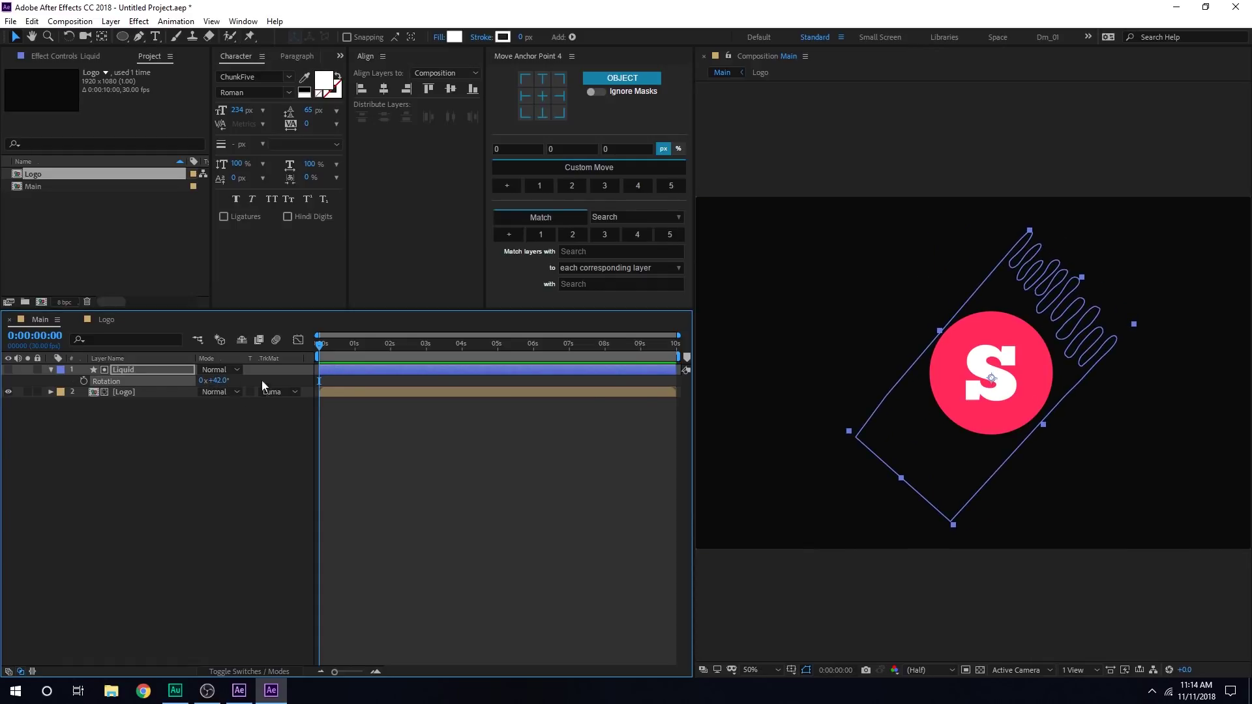
pyautogui.click(289, 465)
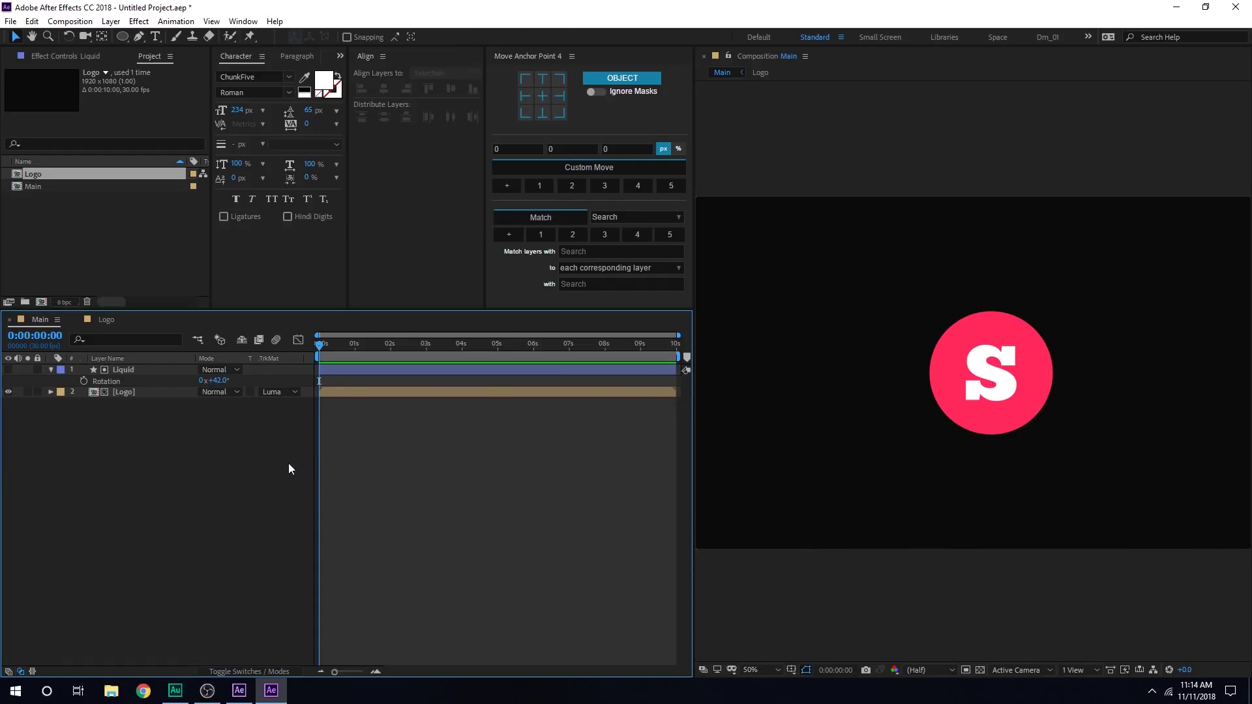
# Keyframe Liquid's Position from 562.0, 1063.5 at 0 s to 960.0, 553.5 at 2 s
pyautogui.moveTo(380, 355); pyautogui.dragTo(391, 354)
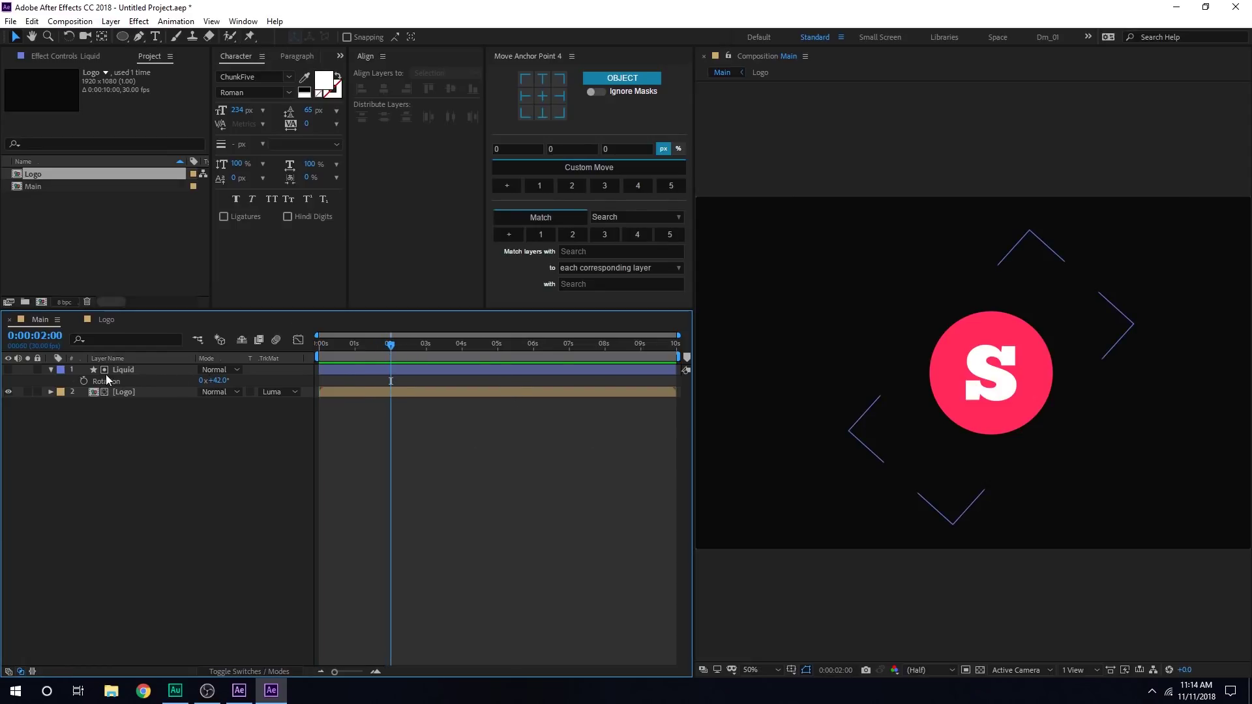
pyautogui.click(126, 369)
pyautogui.press('p')
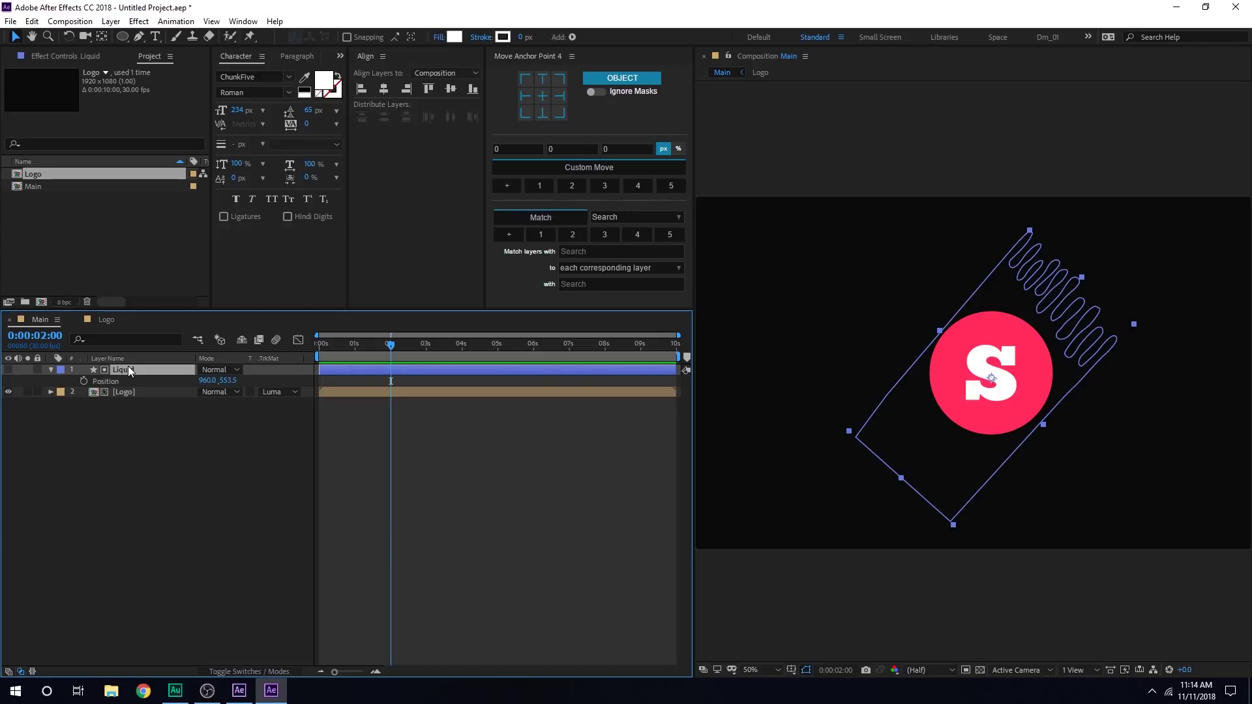
pyautogui.click(84, 380)
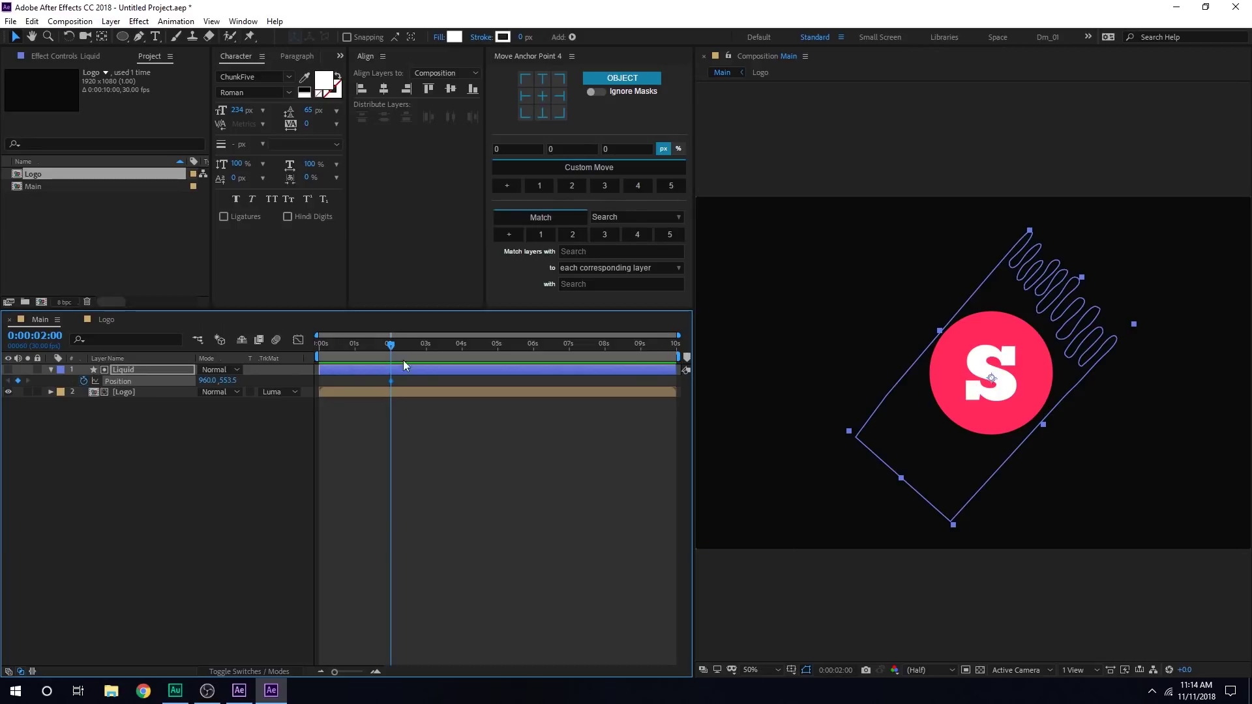
pyautogui.moveTo(389, 344); pyautogui.dragTo(306, 345)
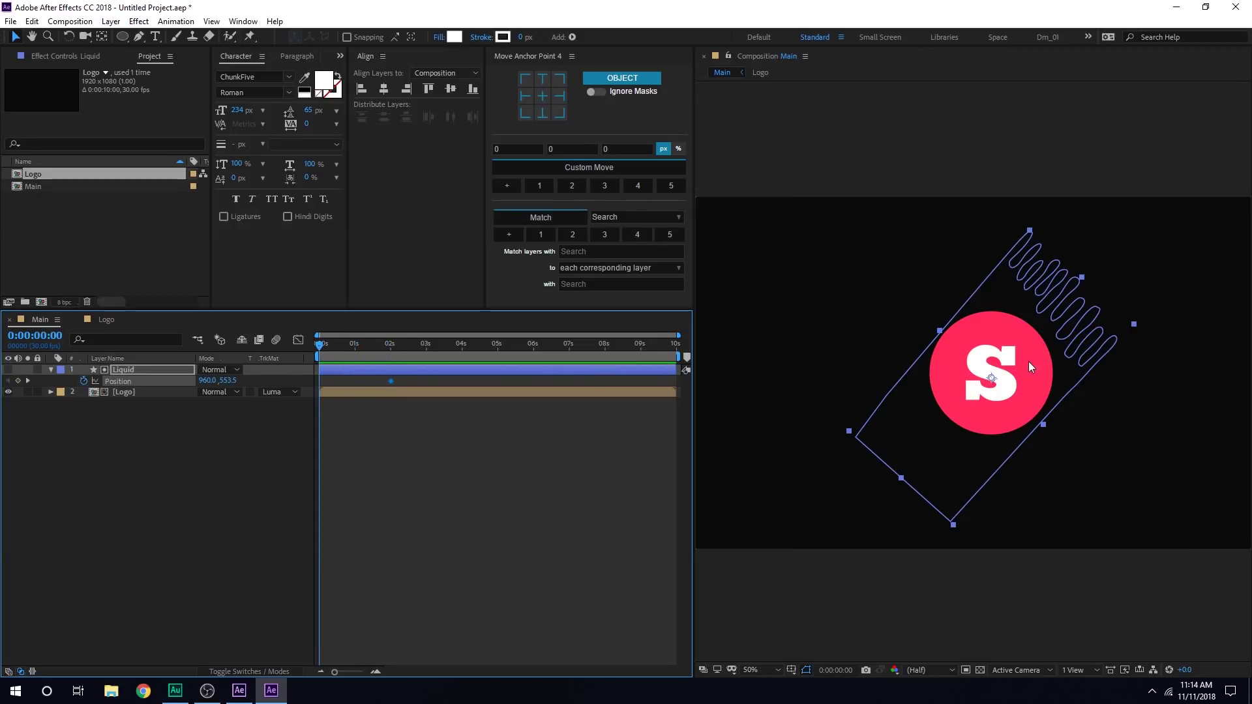
pyautogui.moveTo(1029, 367); pyautogui.dragTo(882, 527)
pyautogui.click(459, 513)
# Preview and scrub the liquid reveal of the S logo from the start
pyautogui.press('space')
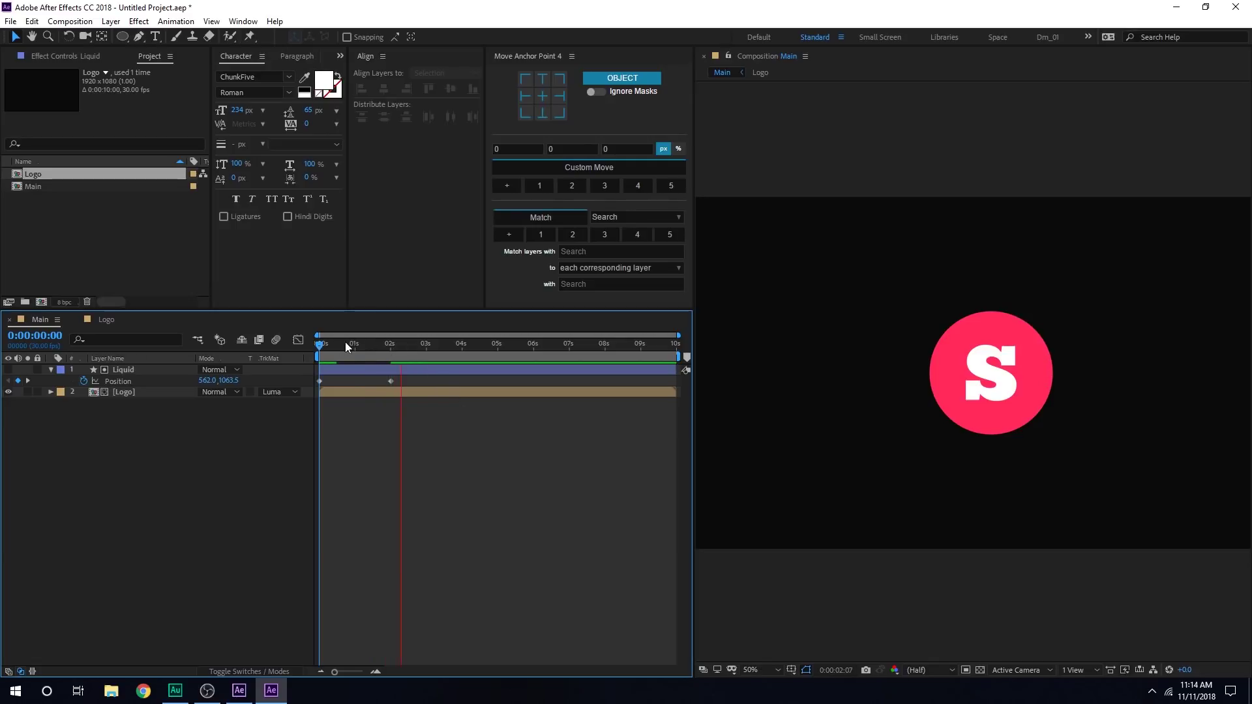
pyautogui.moveTo(346, 341); pyautogui.dragTo(293, 394)
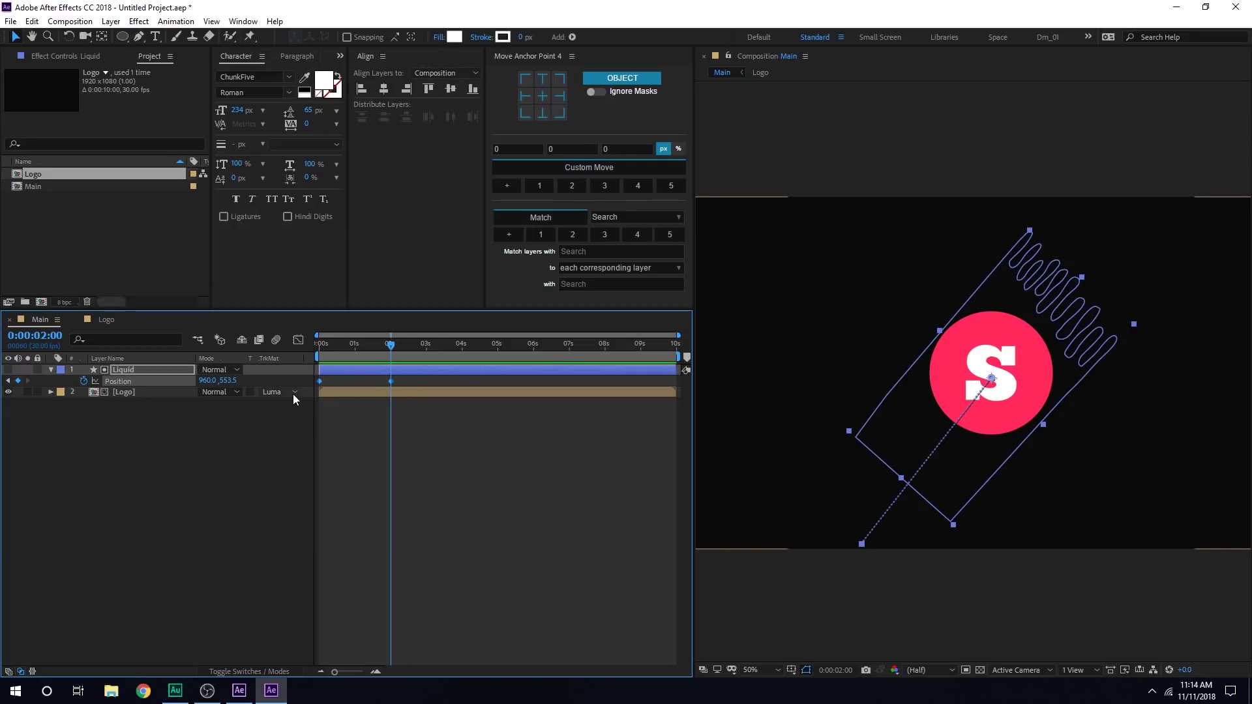
pyautogui.press('Home')
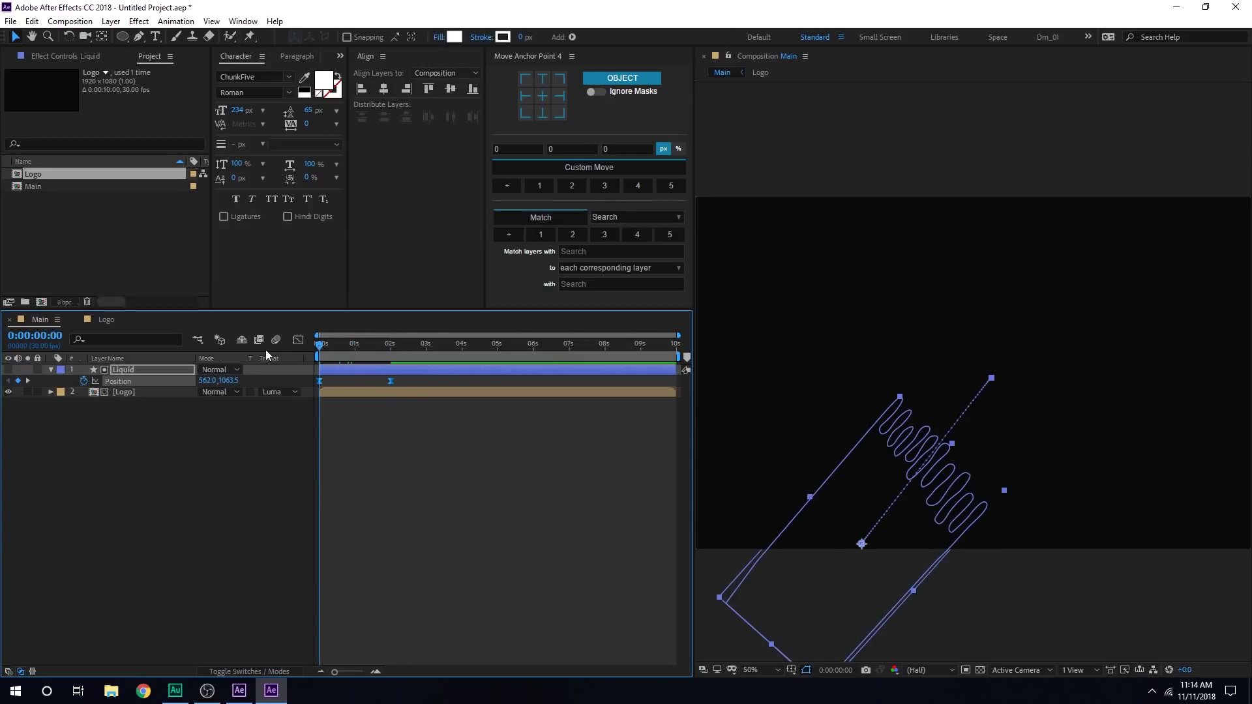
pyautogui.press('space')
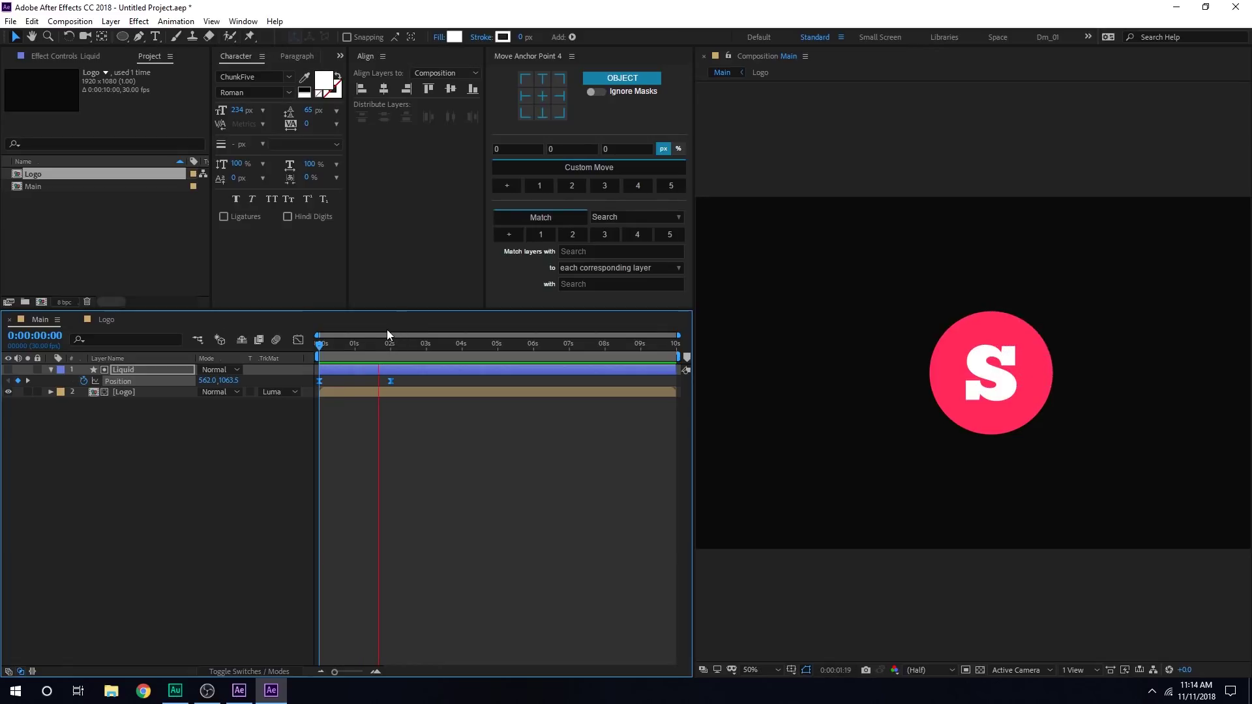
pyautogui.press('space')
pyautogui.press('space')
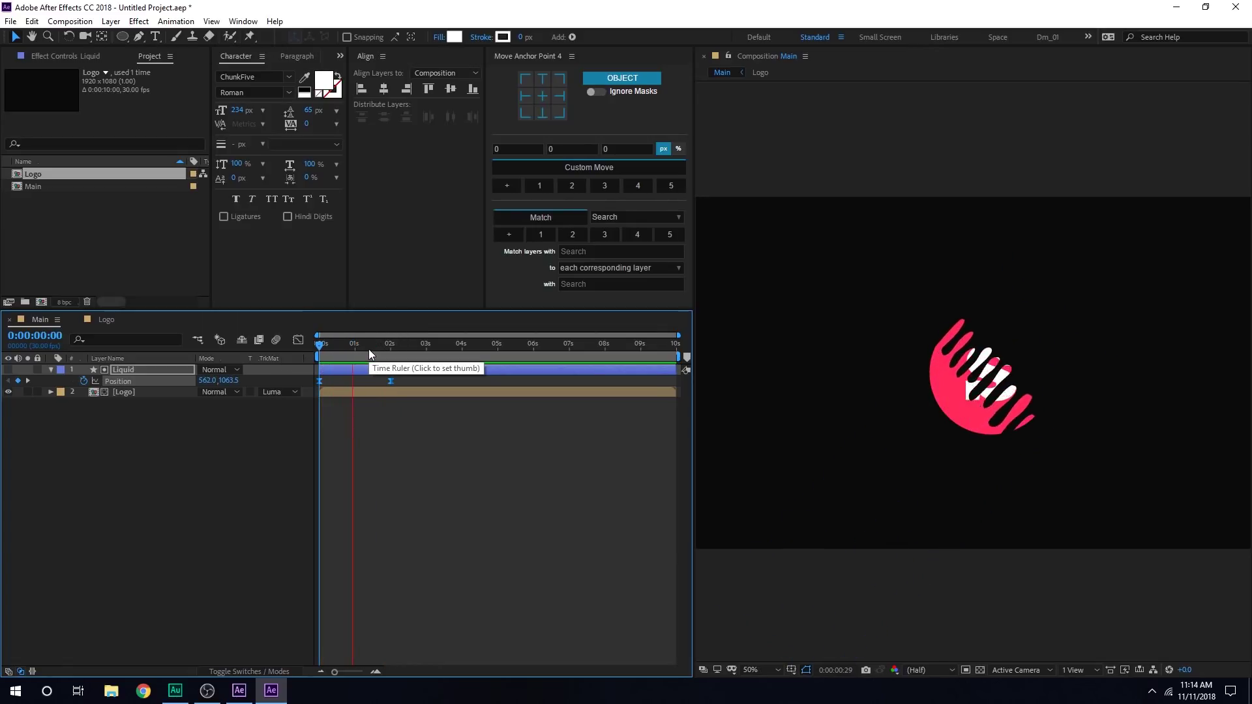
# Apply Turbulent Displace to the Liquid layer with Amount 70 and Size 30
pyautogui.click(376, 347)
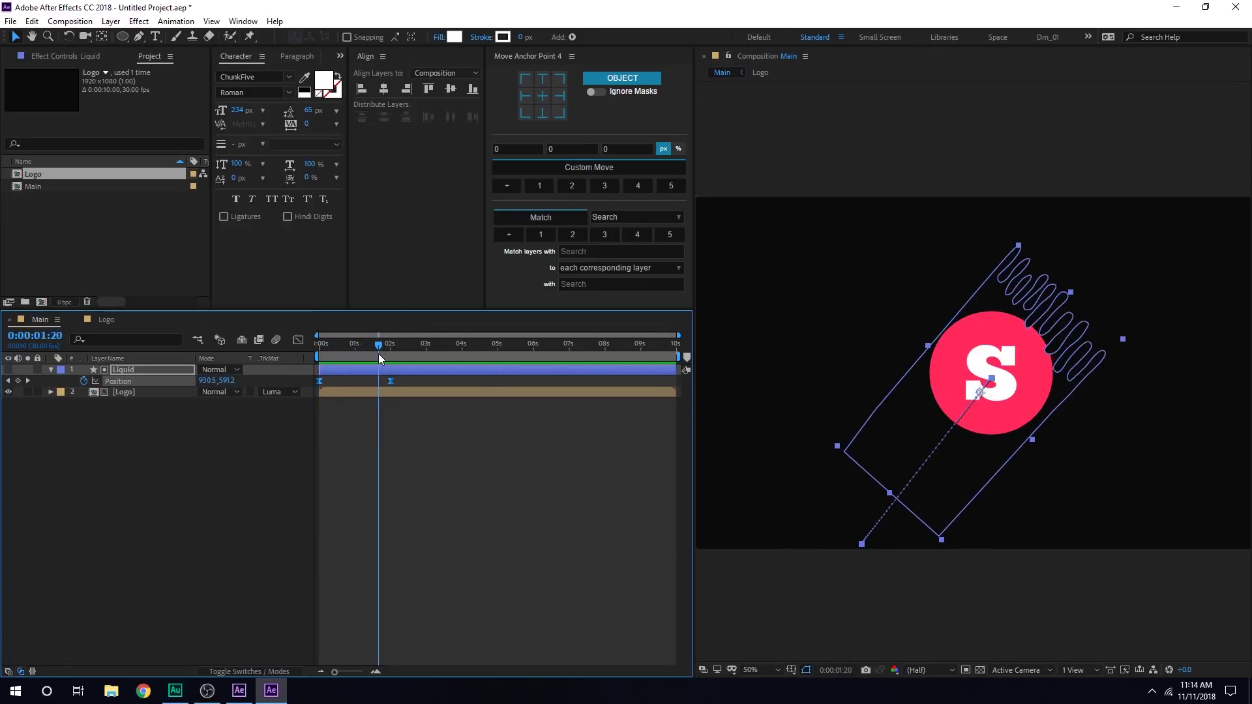
pyautogui.click(124, 437)
pyautogui.click(132, 374)
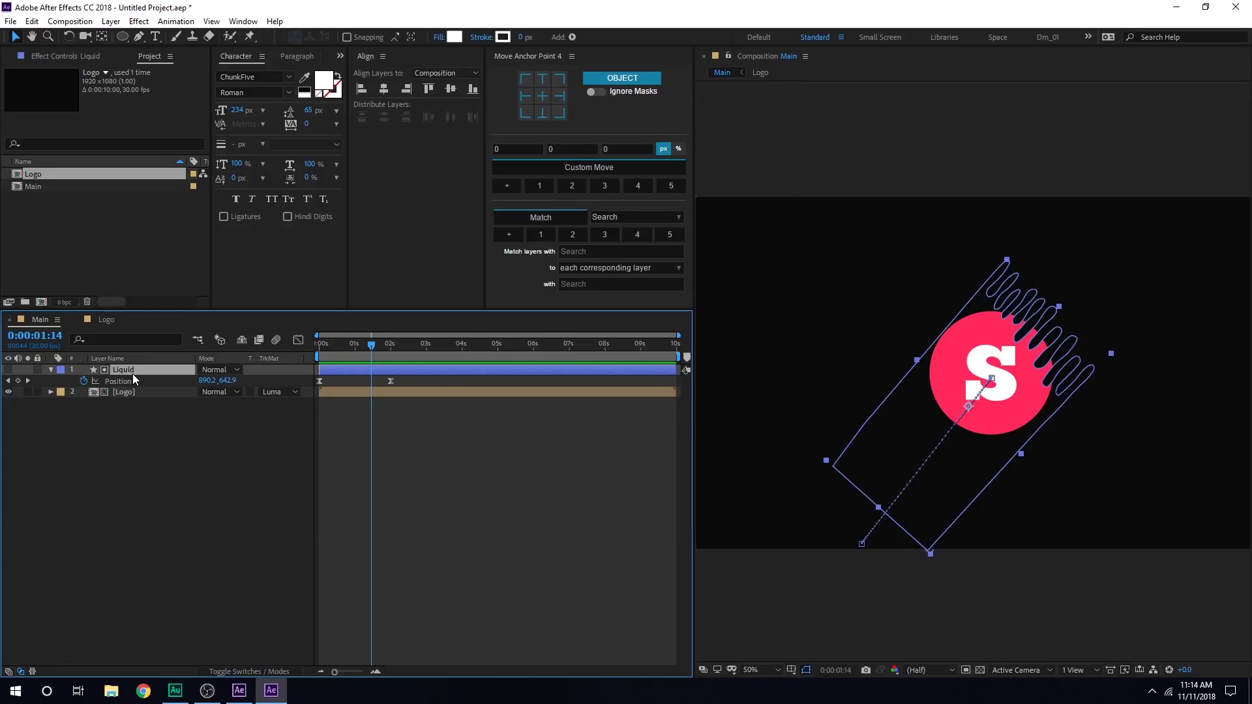
pyautogui.hotkey('ctrl', 'space')
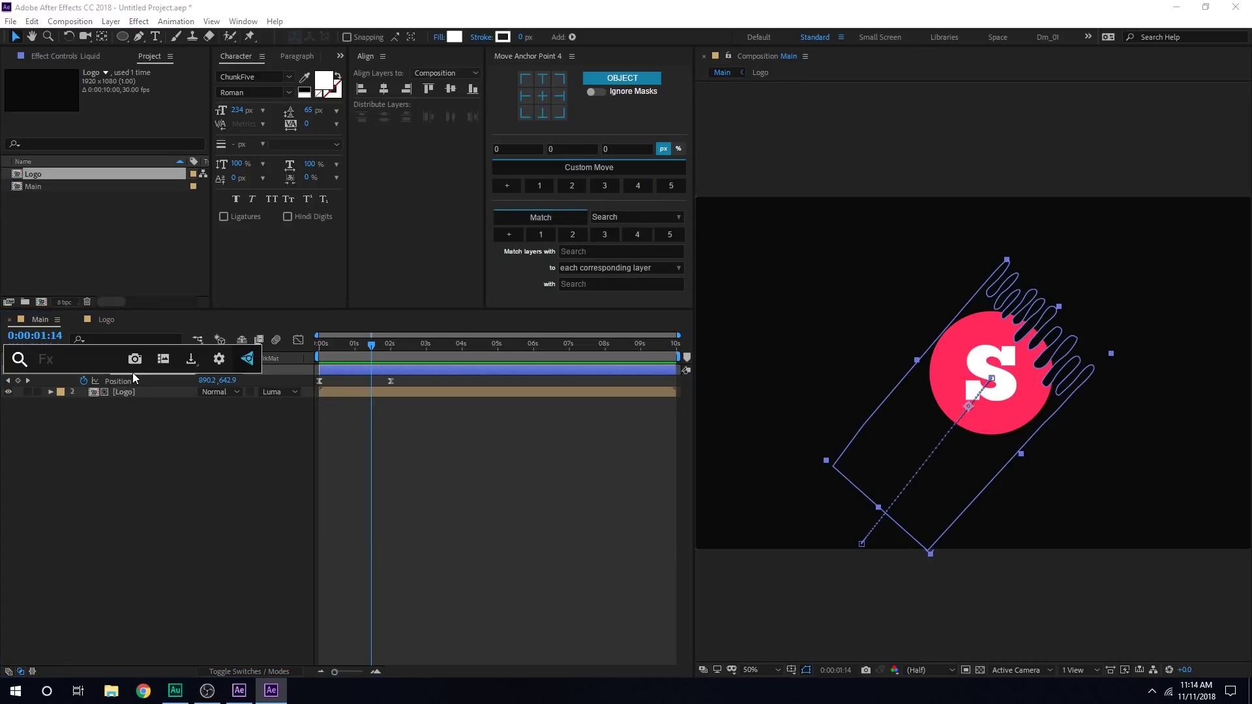
pyautogui.write('tur')
pyautogui.click(87, 398)
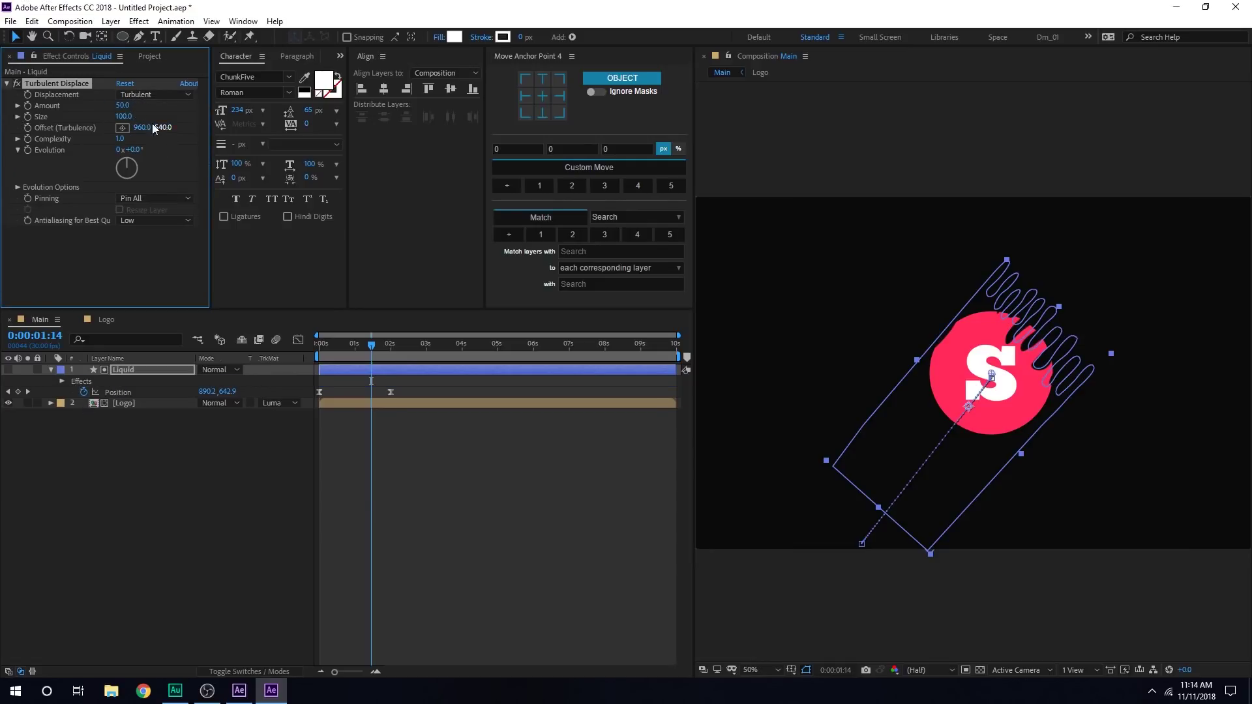
pyautogui.click(123, 105)
pyautogui.write('70')
pyautogui.press('Return')
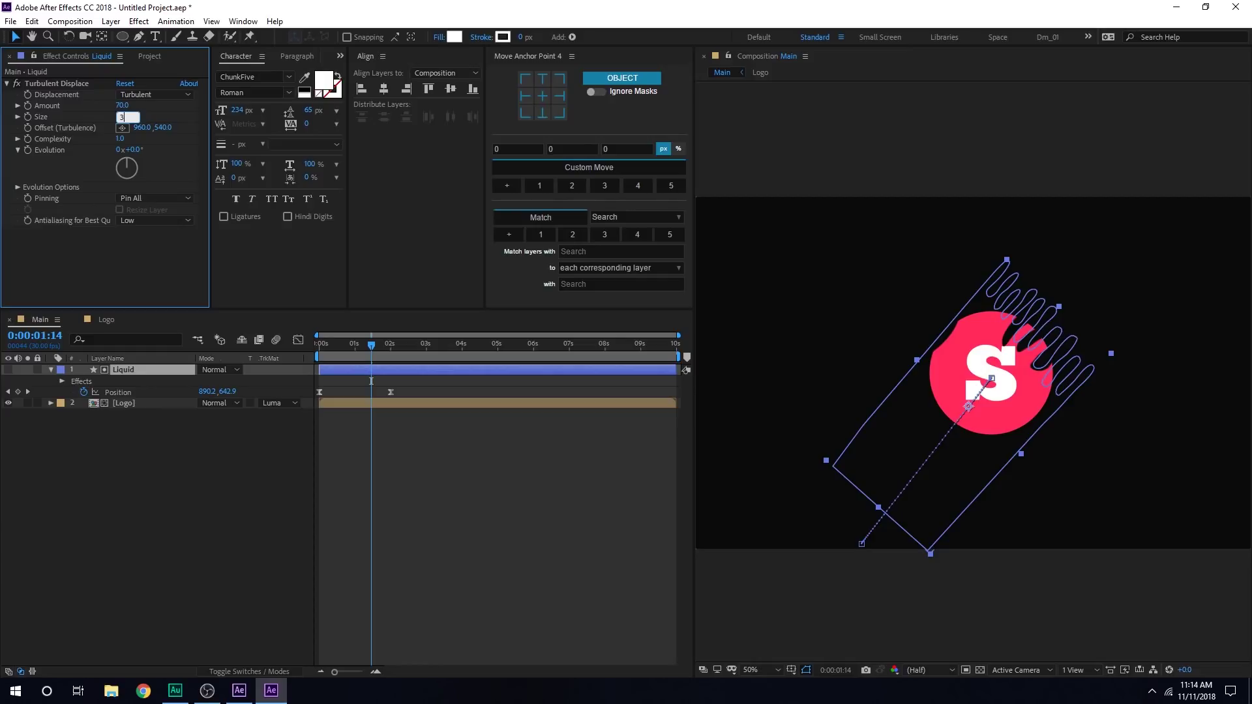
pyautogui.write('30')
pyautogui.press('Return')
# Try a turbulence Size of about 125 and scrub to preview the drips
pyautogui.click(309, 460)
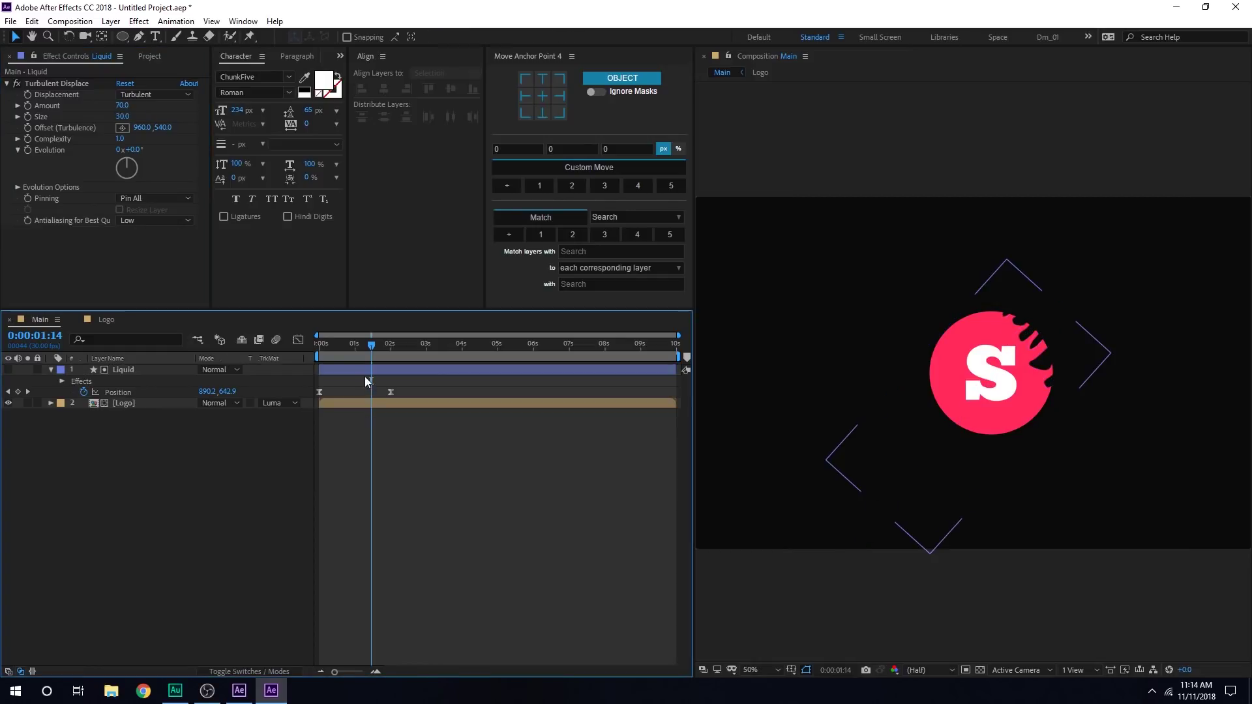
pyautogui.moveTo(368, 353)
pyautogui.mouseDown()
pyautogui.moveTo(333, 357)
pyautogui.moveTo(370, 351)
pyautogui.moveTo(339, 357)
pyautogui.moveTo(363, 359)
pyautogui.mouseUp()
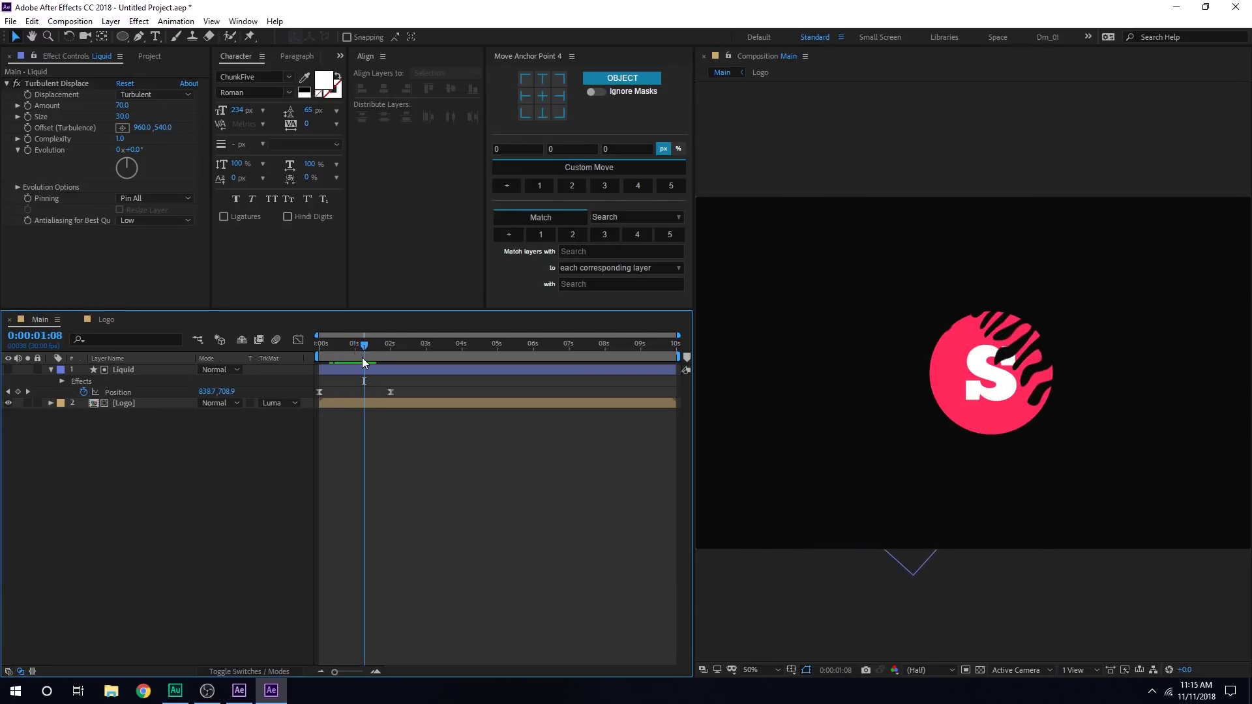
pyautogui.moveTo(119, 119)
pyautogui.mouseDown()
pyautogui.moveTo(153, 119)
pyautogui.moveTo(105, 132)
pyautogui.moveTo(135, 129)
pyautogui.mouseUp()
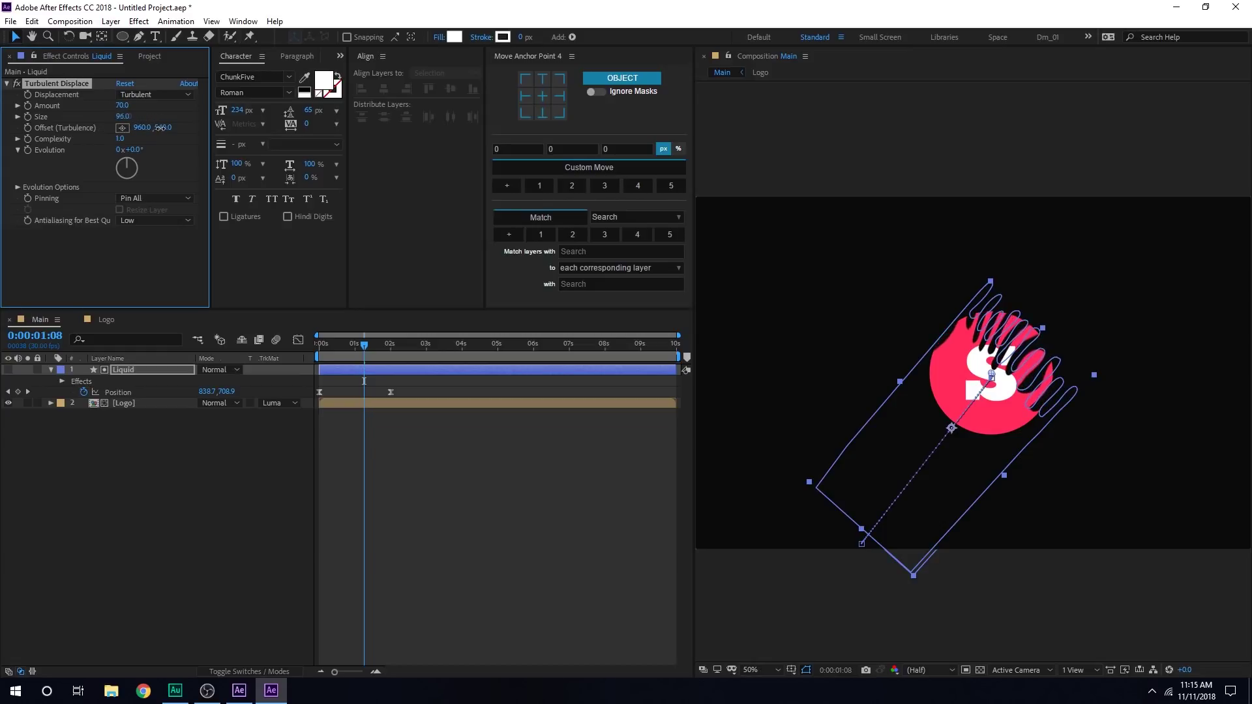
pyautogui.moveTo(160, 128); pyautogui.dragTo(183, 129)
pyautogui.click(248, 488)
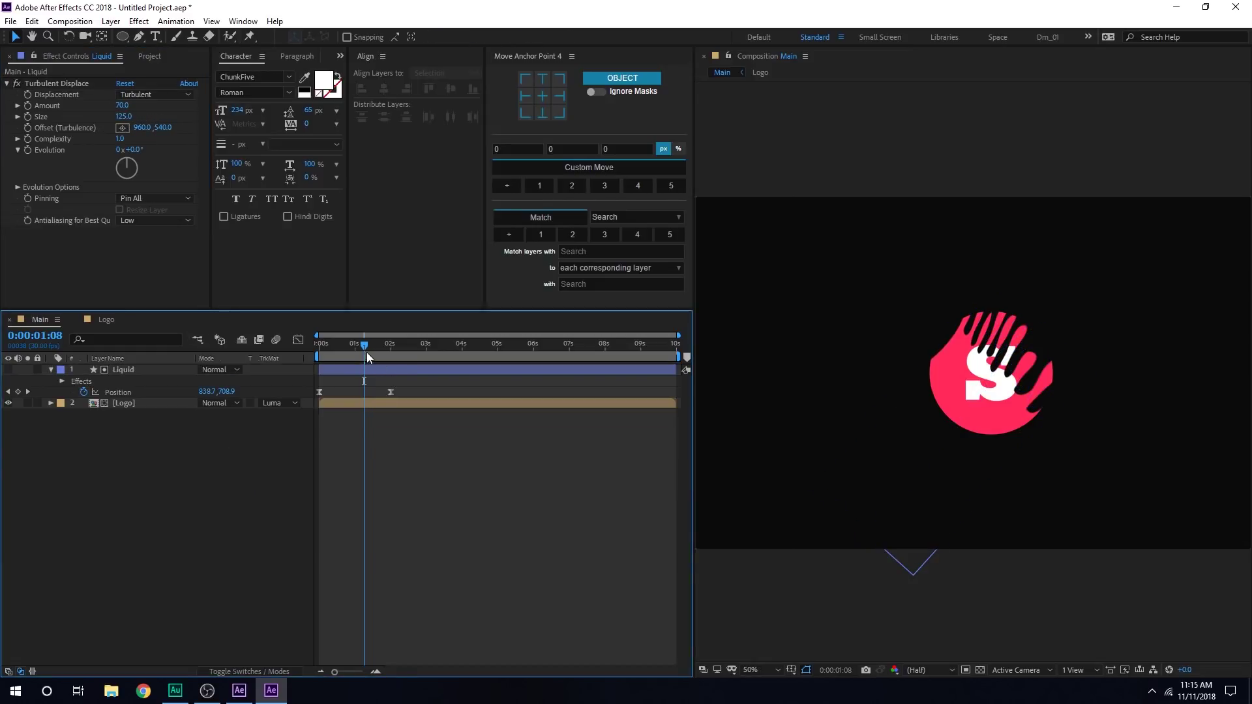
pyautogui.moveTo(367, 352)
pyautogui.mouseDown()
pyautogui.moveTo(382, 354)
pyautogui.moveTo(350, 356)
pyautogui.mouseUp()
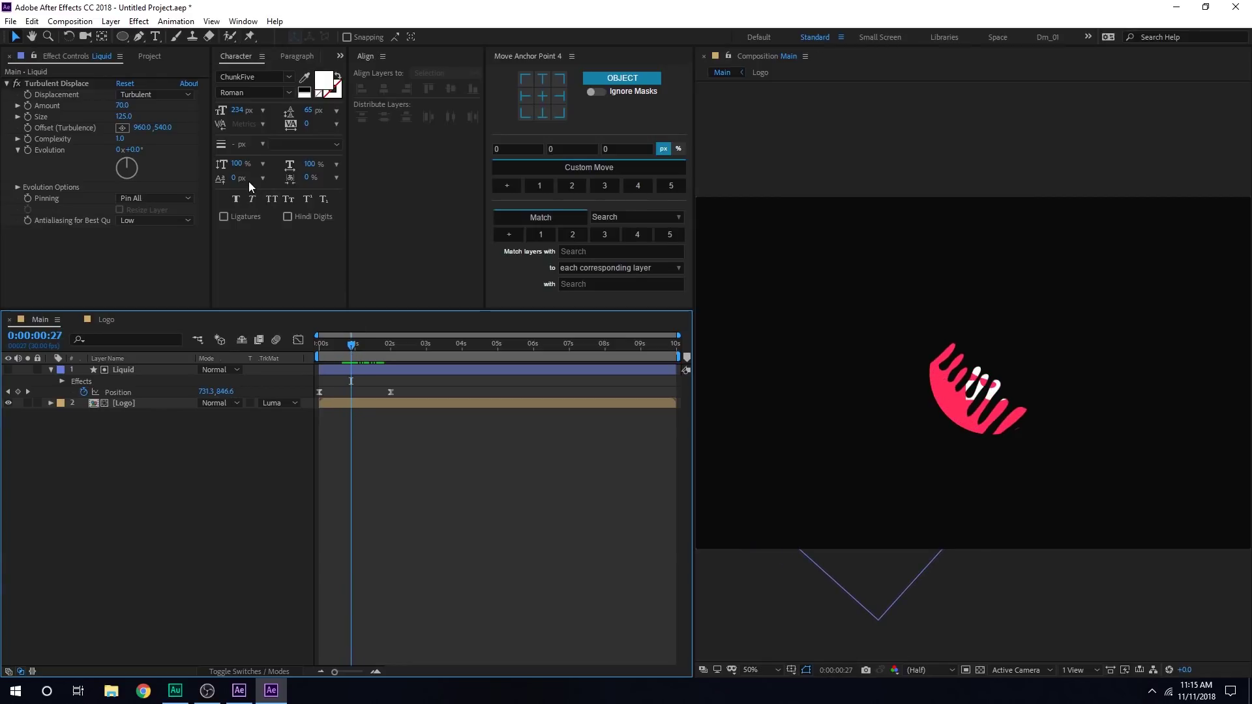
pyautogui.moveTo(366, 342)
pyautogui.mouseDown()
pyautogui.moveTo(329, 343)
pyautogui.moveTo(381, 347)
pyautogui.moveTo(341, 354)
pyautogui.moveTo(358, 354)
pyautogui.mouseUp()
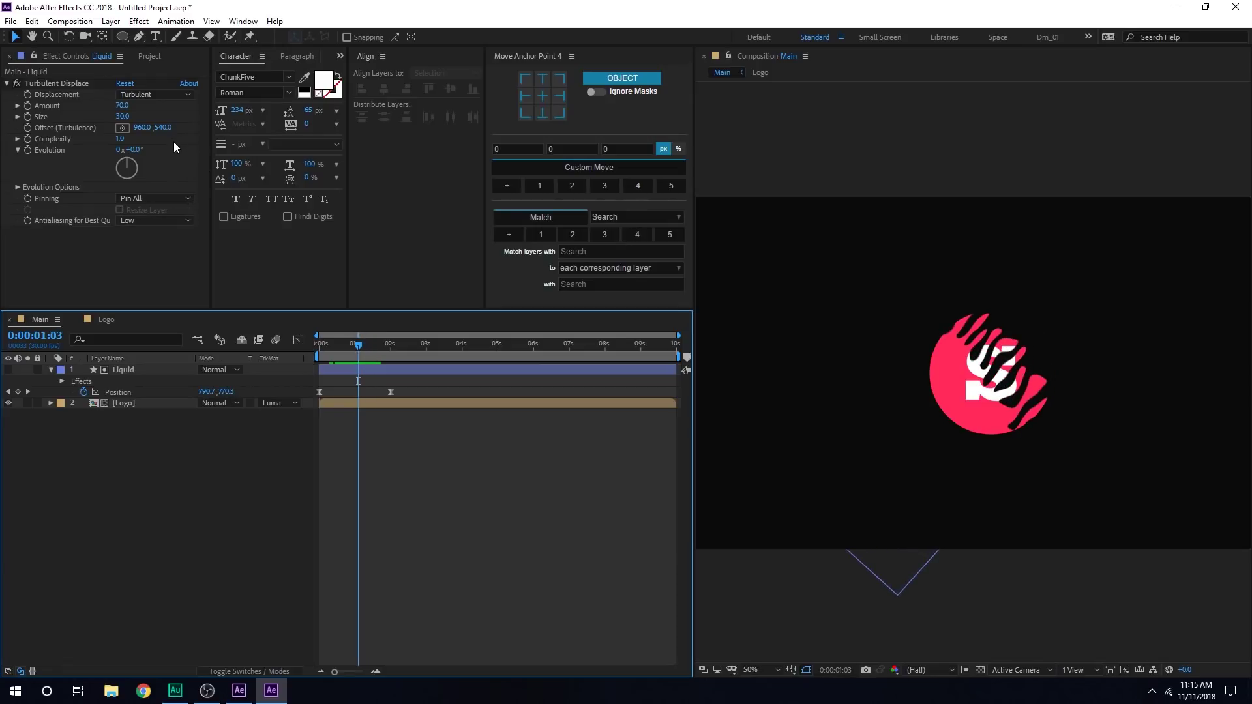
# Try Complexity 2, then undo the turbulence tweaks back to earlier values
pyautogui.moveTo(120, 138); pyautogui.dragTo(163, 135)
pyautogui.click(429, 454)
pyautogui.moveTo(365, 344)
pyautogui.mouseDown()
pyautogui.moveTo(347, 354)
pyautogui.moveTo(370, 350)
pyautogui.moveTo(358, 355)
pyautogui.mouseUp()
pyautogui.hotkey('ctrl', 'z')
# Add Roughen Edges to the Liquid layer with Scale 110
pyautogui.click(121, 369)
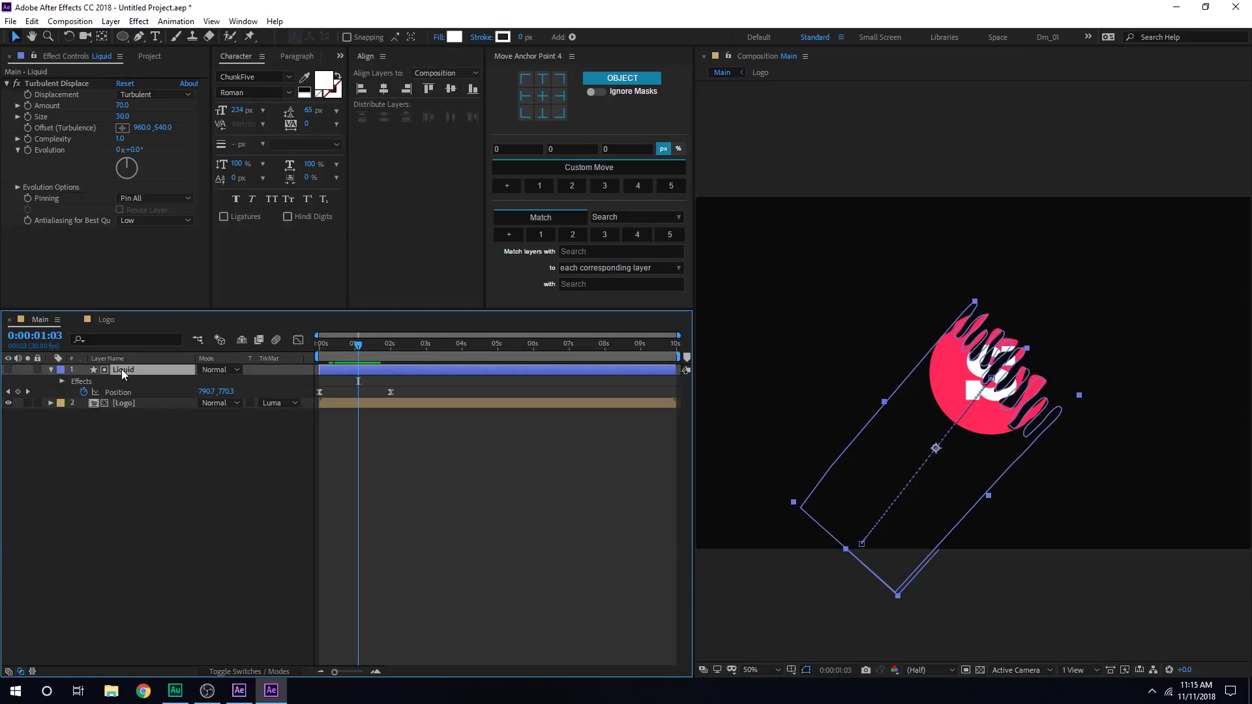
pyautogui.hotkey('ctrl', 'space')
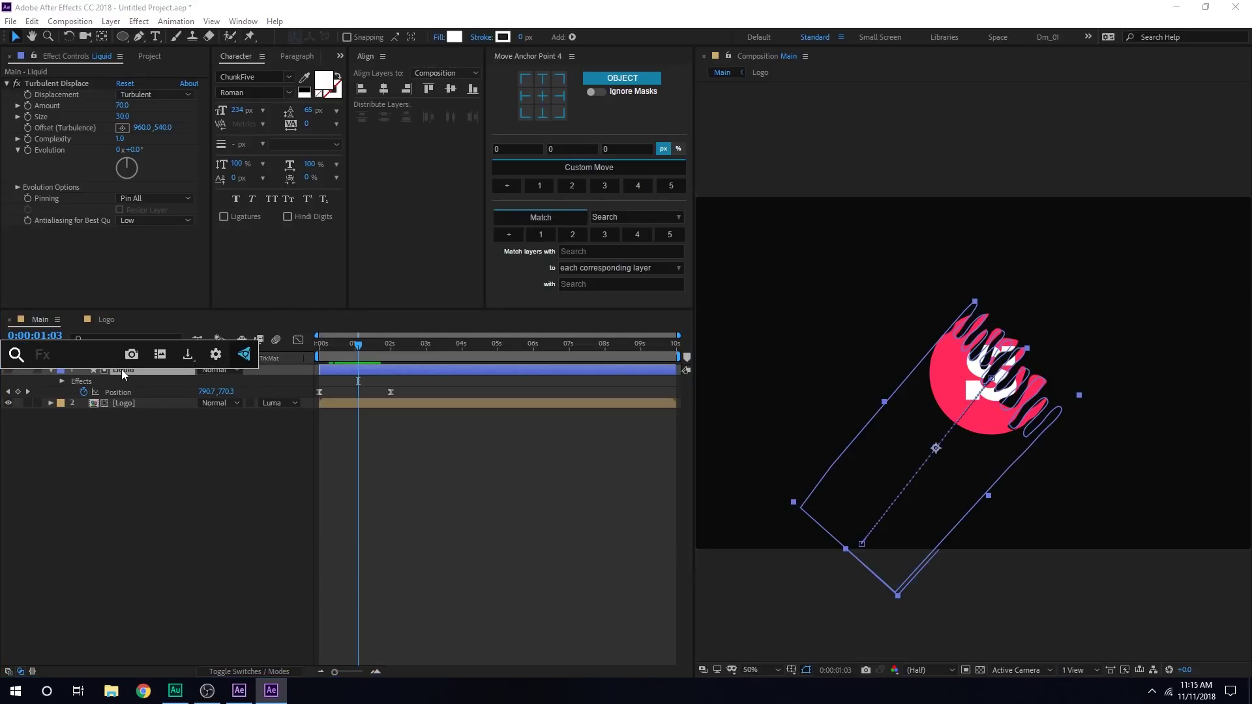
pyautogui.write('rou')
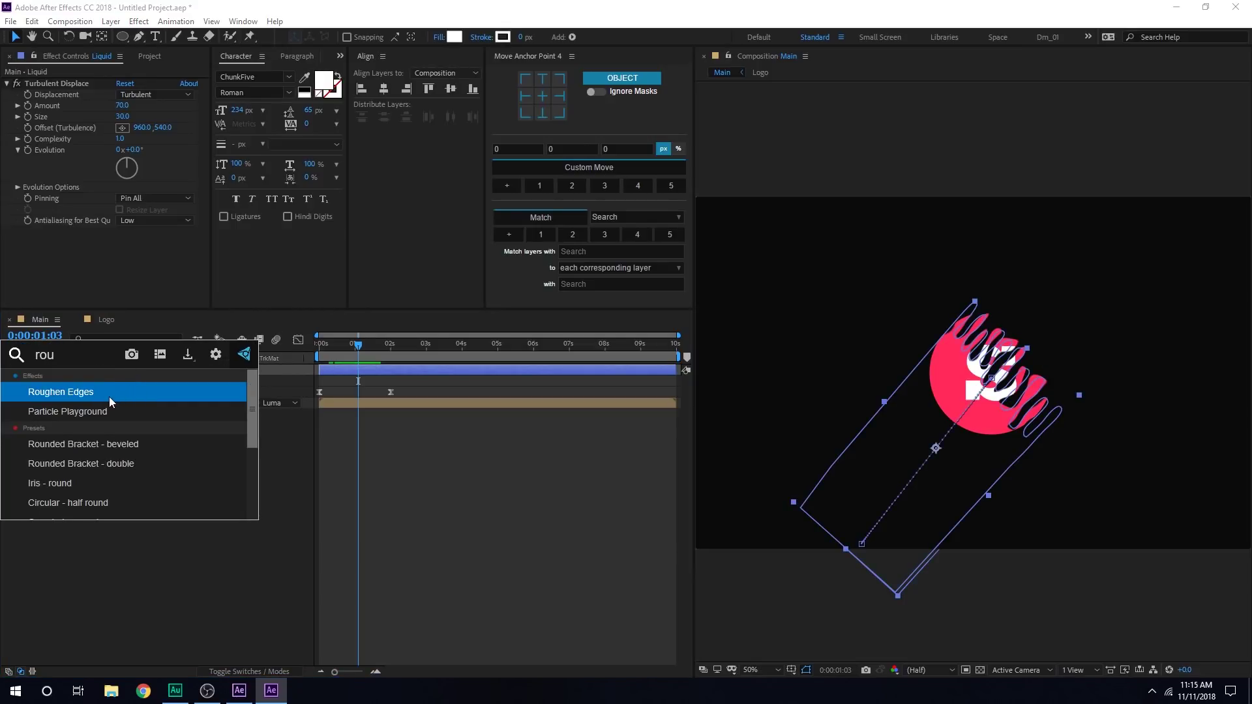
pyautogui.click(108, 395)
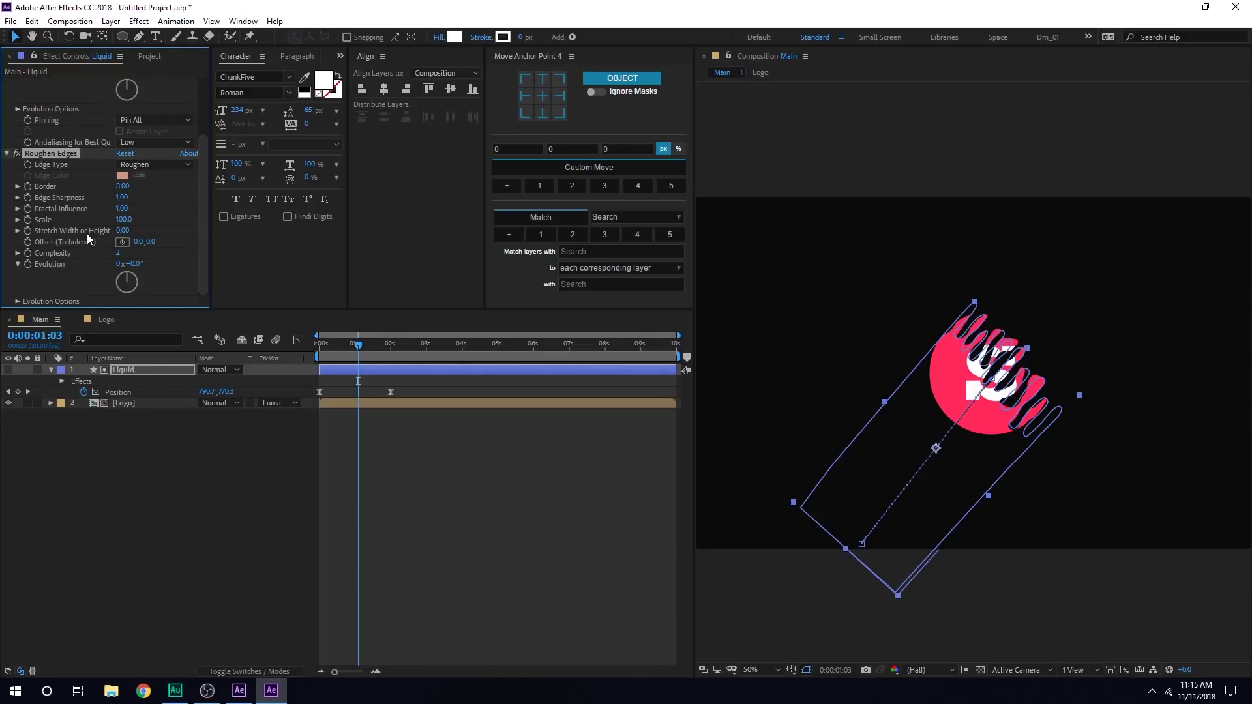
pyautogui.click(124, 220)
pyautogui.write('110')
pyautogui.press('Return')
# Scrub the timeline to preview the roughened liquid reveal
pyautogui.click(186, 467)
pyautogui.scroll(2, 1058, 385)
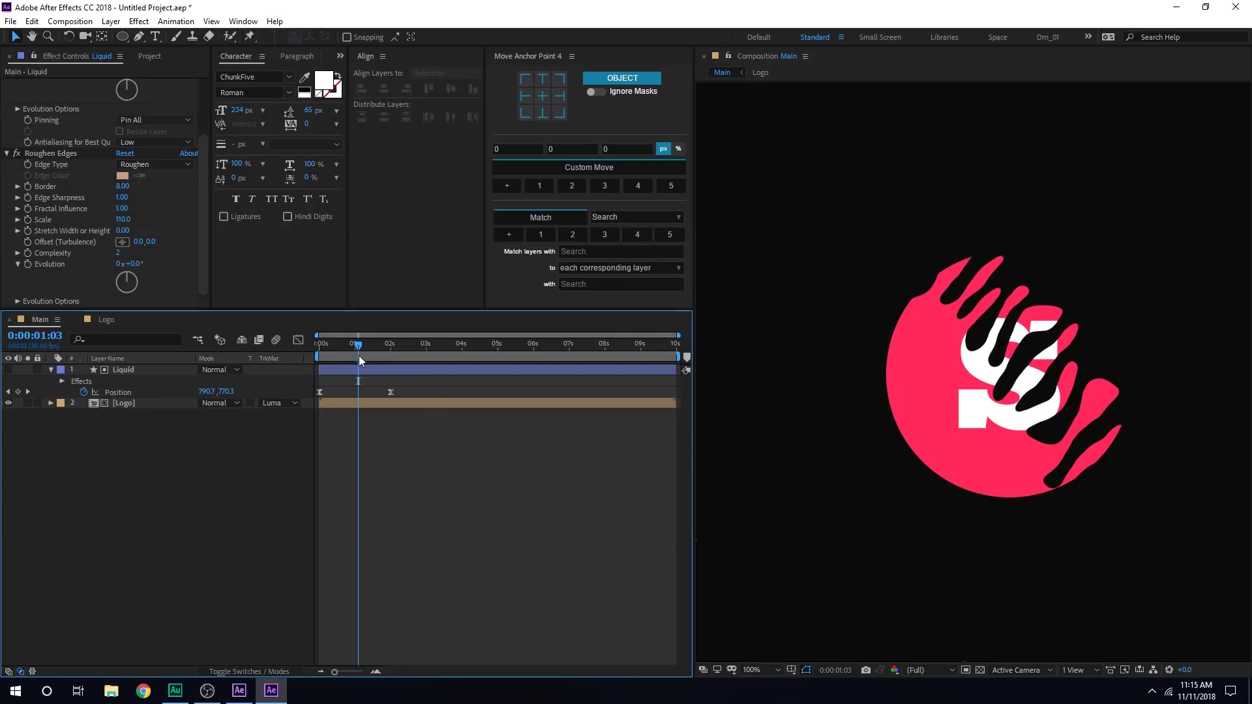
pyautogui.moveTo(359, 355)
pyautogui.mouseDown()
pyautogui.moveTo(333, 355)
pyautogui.moveTo(386, 355)
pyautogui.moveTo(362, 352)
pyautogui.mouseUp()
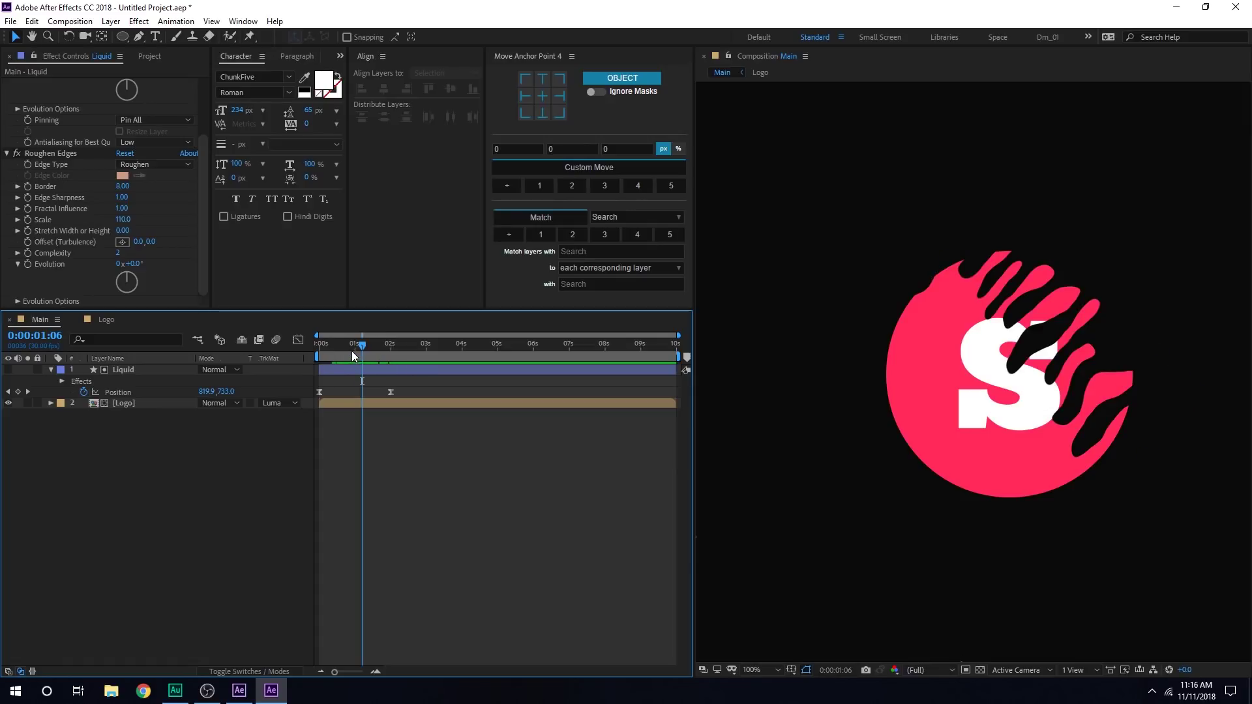
pyautogui.moveTo(351, 351)
pyautogui.mouseDown()
pyautogui.moveTo(380, 352)
pyautogui.moveTo(359, 355)
pyautogui.mouseUp()
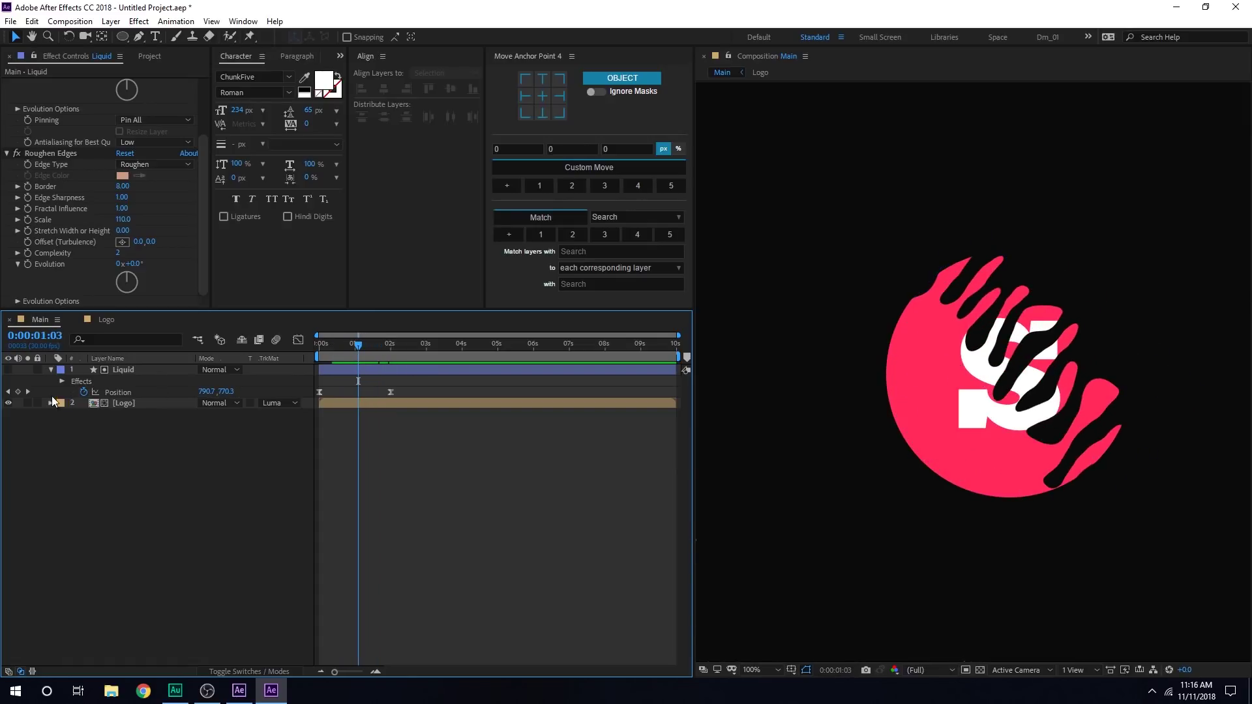
# Duplicate the Liquid and Logo layers and start the copies about half a second later
pyautogui.click(51, 370)
pyautogui.moveTo(113, 427); pyautogui.dragTo(148, 355)
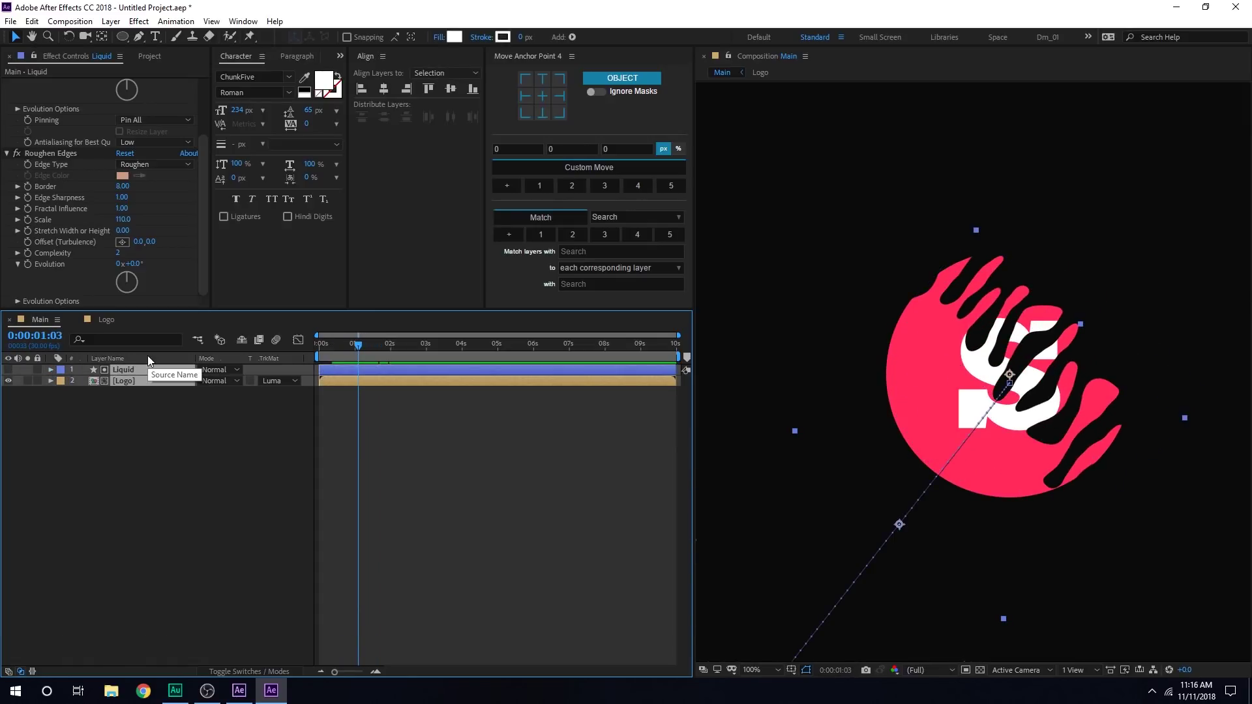
pyautogui.hotkey('ctrl', 'd')
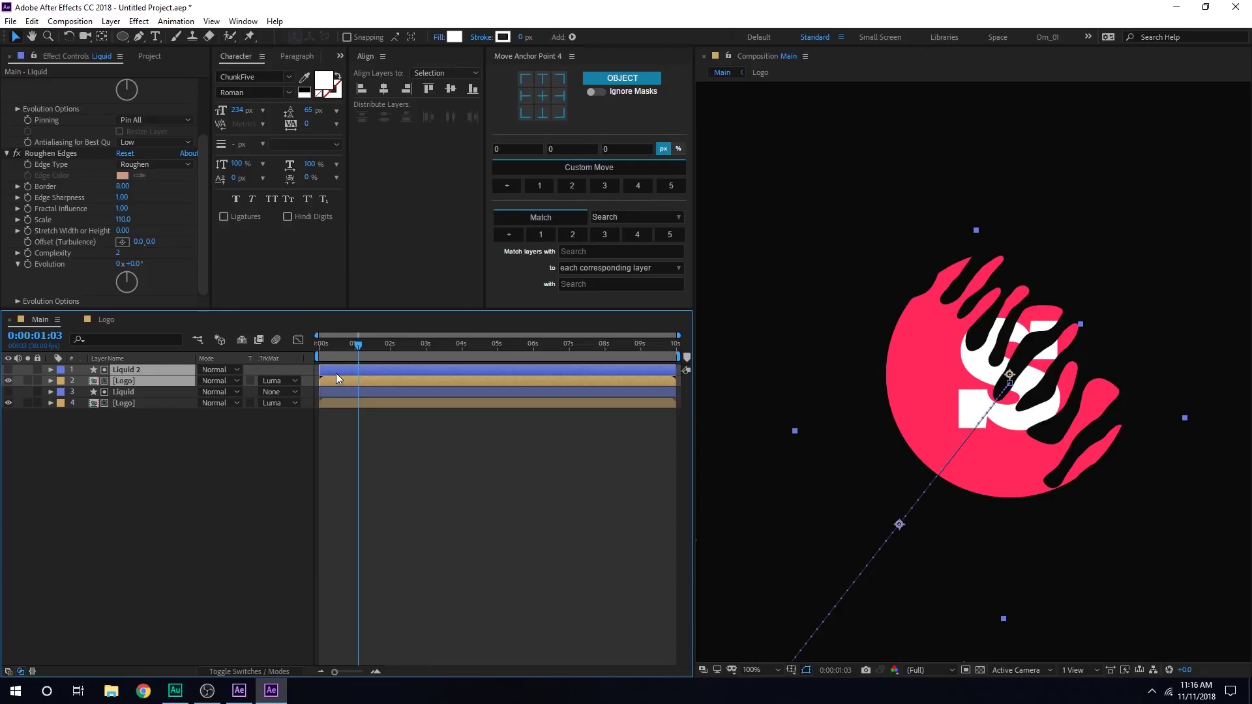
pyautogui.moveTo(336, 379); pyautogui.dragTo(346, 379)
pyautogui.click(334, 450)
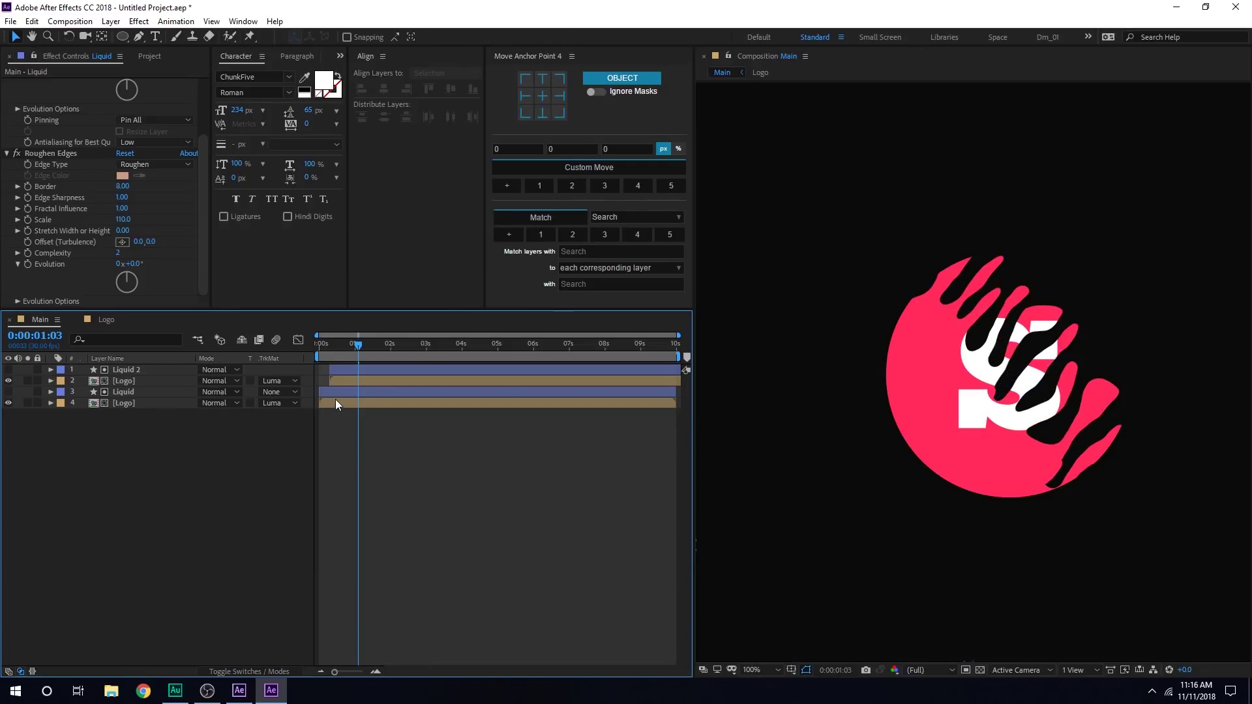
# Select the bottom Logo layer and search effects for 'fil'
pyautogui.click(334, 402)
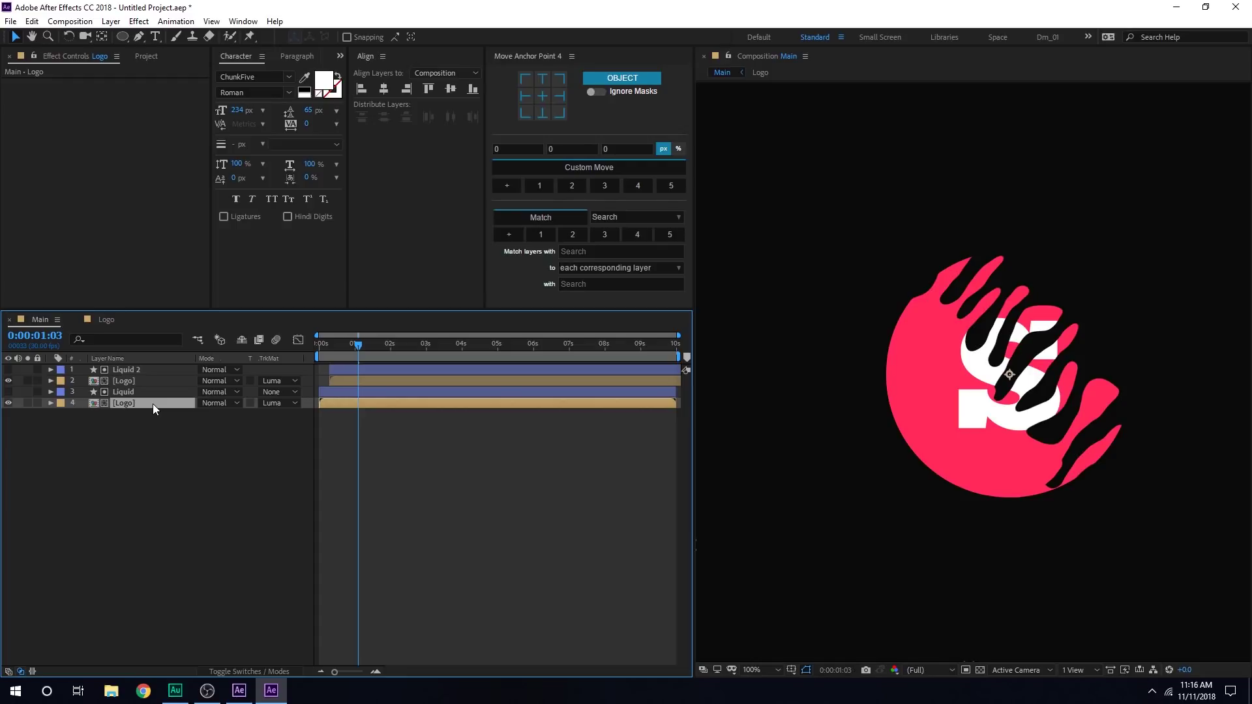
pyautogui.hotkey('ctrl', 'space')
pyautogui.write('fil')
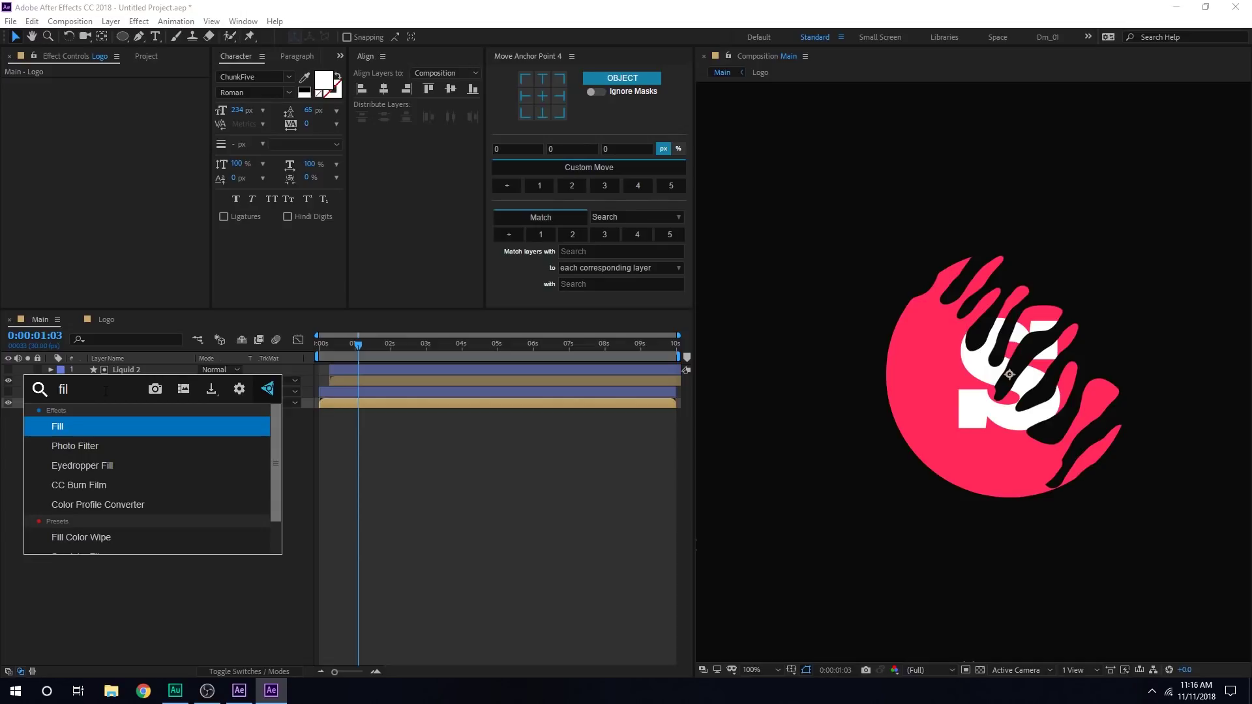
# Apply Fill to the bottom Logo layer and close the Effects & Presets panel
pyautogui.click(64, 425)
pyautogui.click(242, 21)
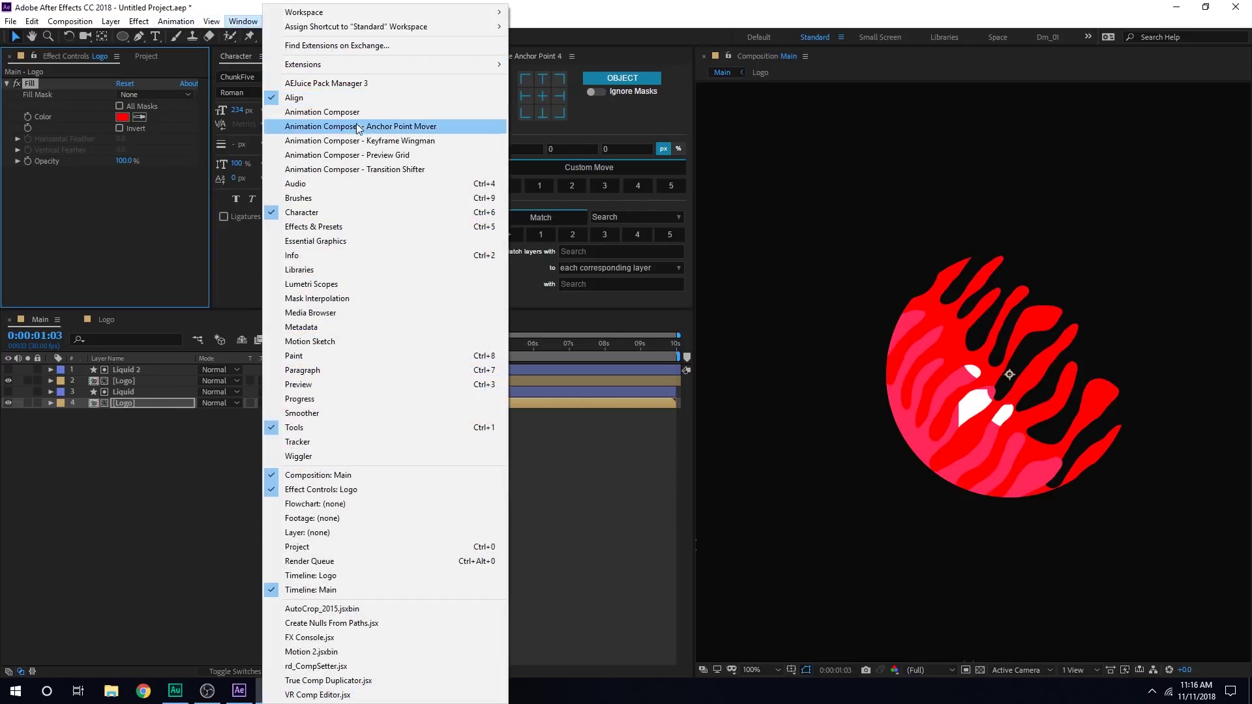
pyautogui.click(315, 228)
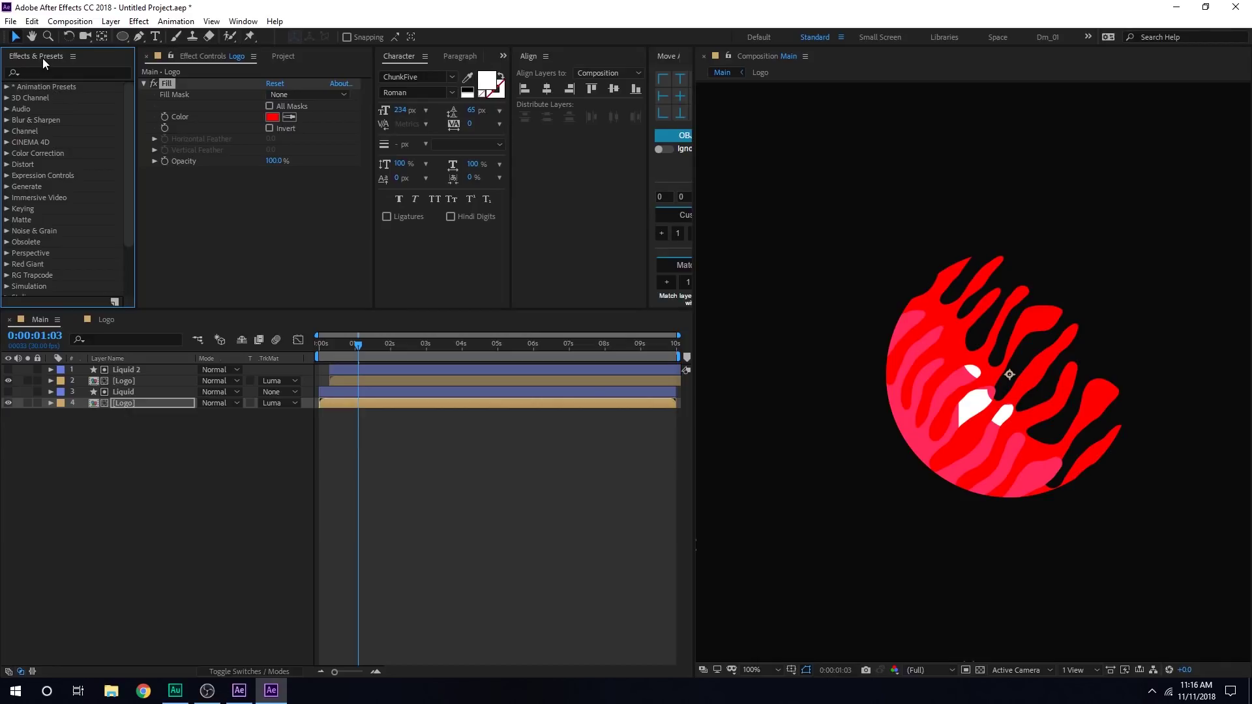
pyautogui.rightClick(41, 57)
pyautogui.click(56, 59)
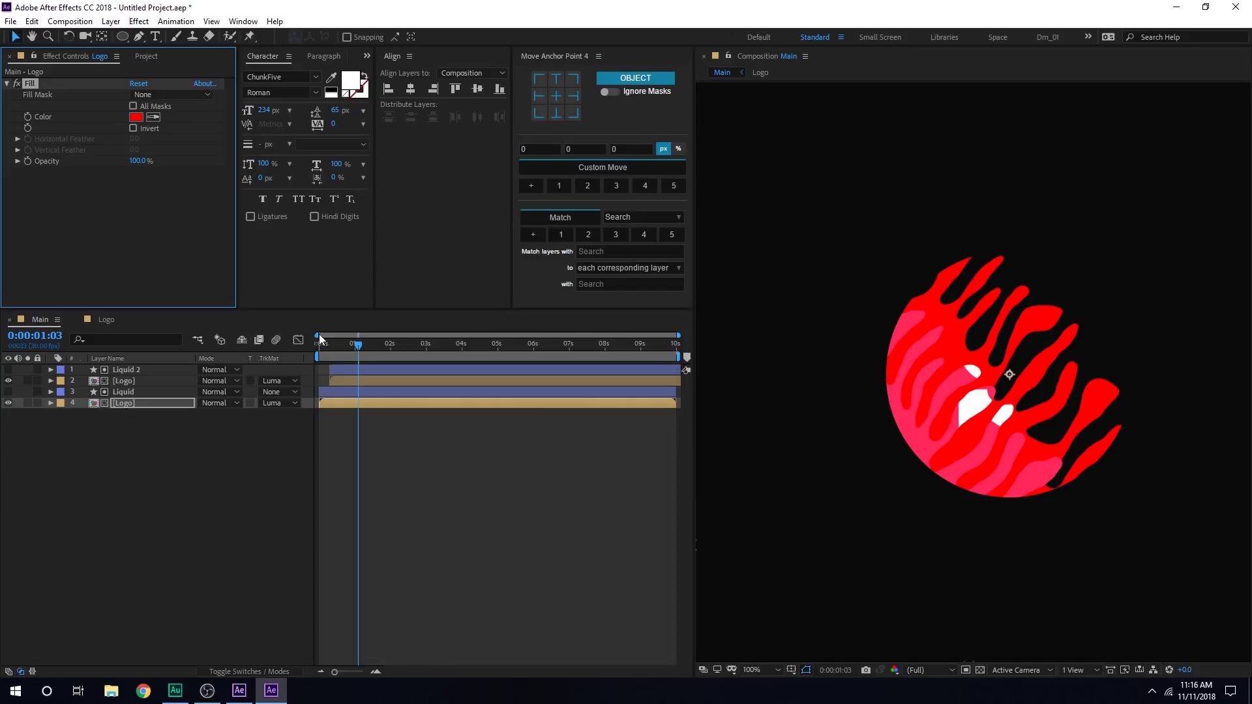
# Nudge Liquid 2 and the top Logo copy slightly in time
pyautogui.click(335, 369)
pyautogui.keyDown('shift'); pyautogui.click(338, 380); pyautogui.keyUp('shift')
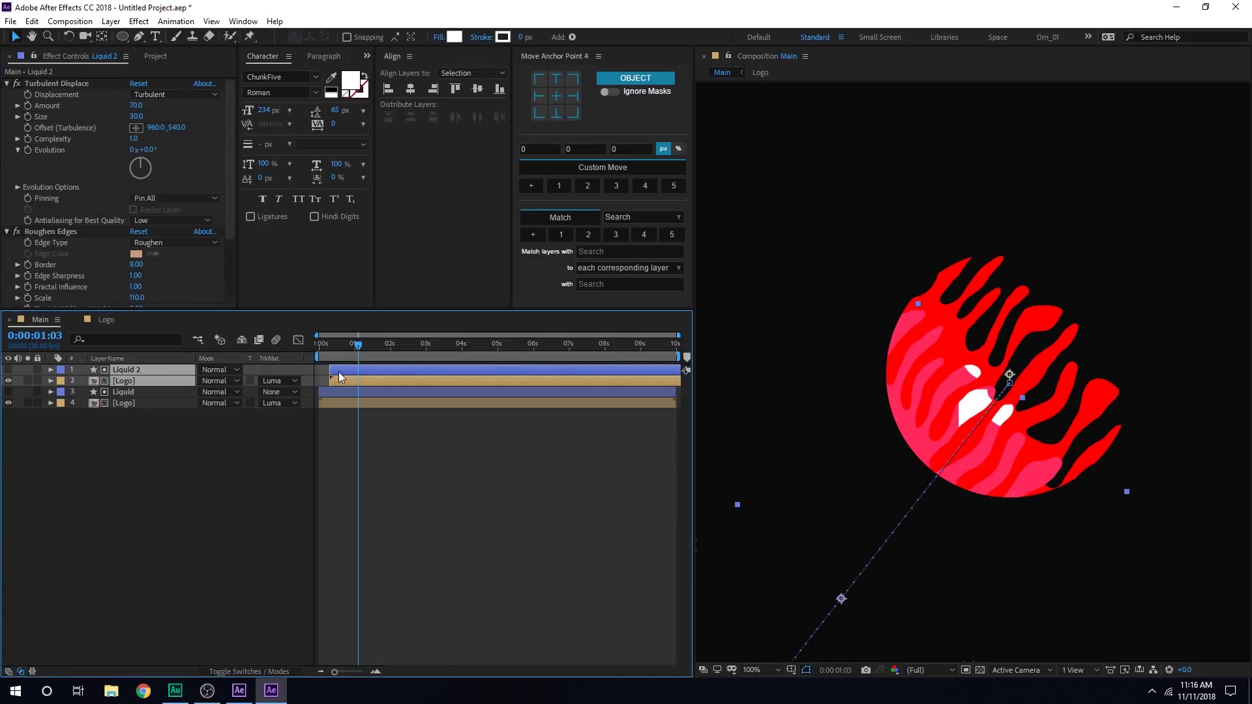
pyautogui.moveTo(335, 370); pyautogui.dragTo(333, 371)
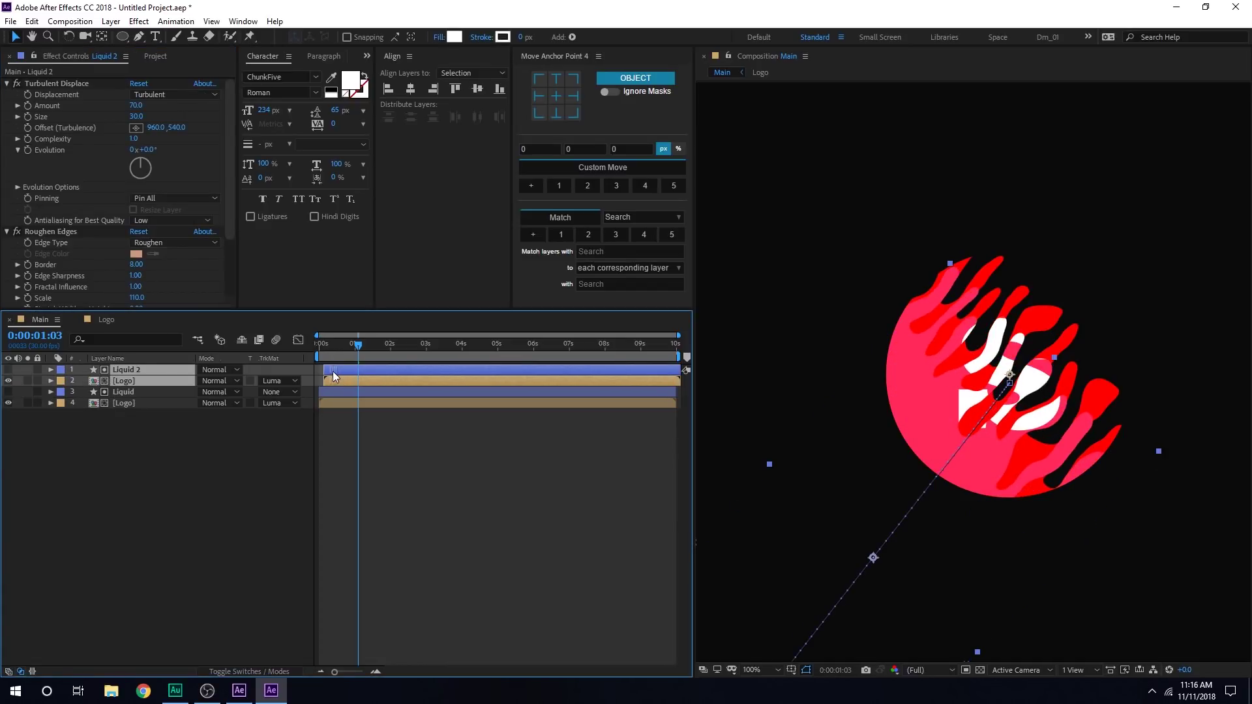
pyautogui.click(248, 435)
# Change the bottom Logo layer's Fill colour from red to white (FFFFFF)
pyautogui.click(157, 405)
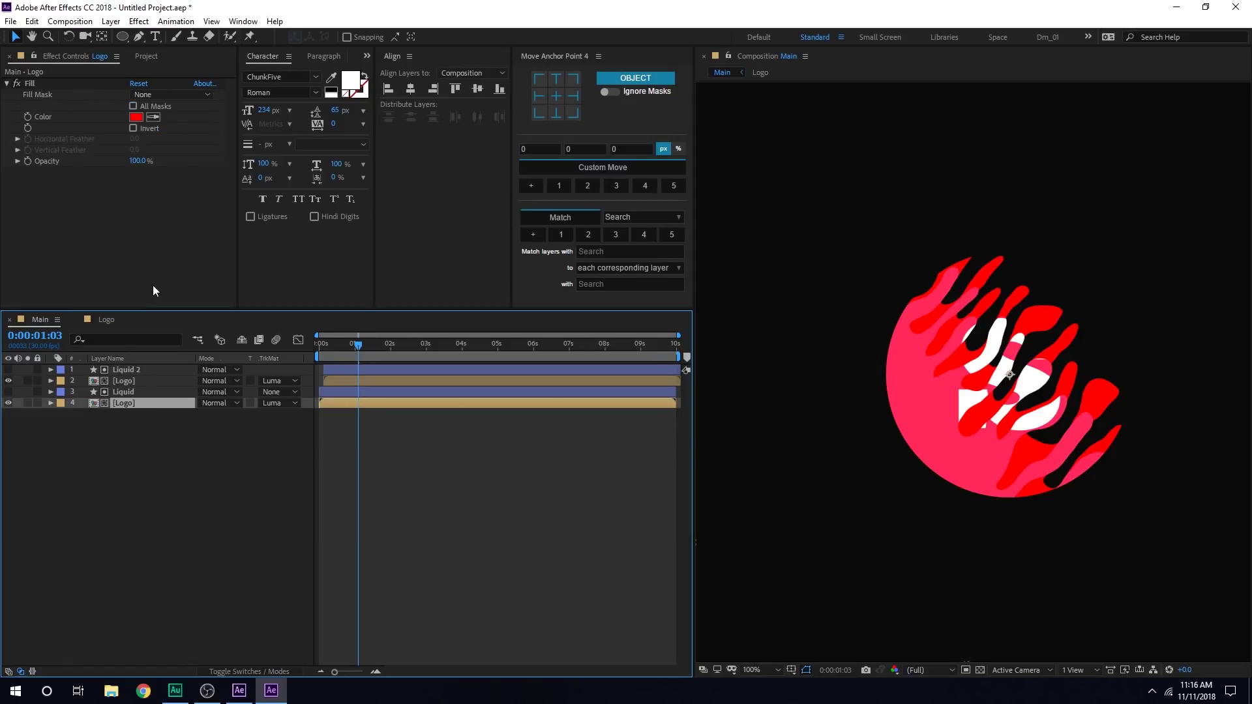
pyautogui.click(143, 116)
pyautogui.click(759, 248)
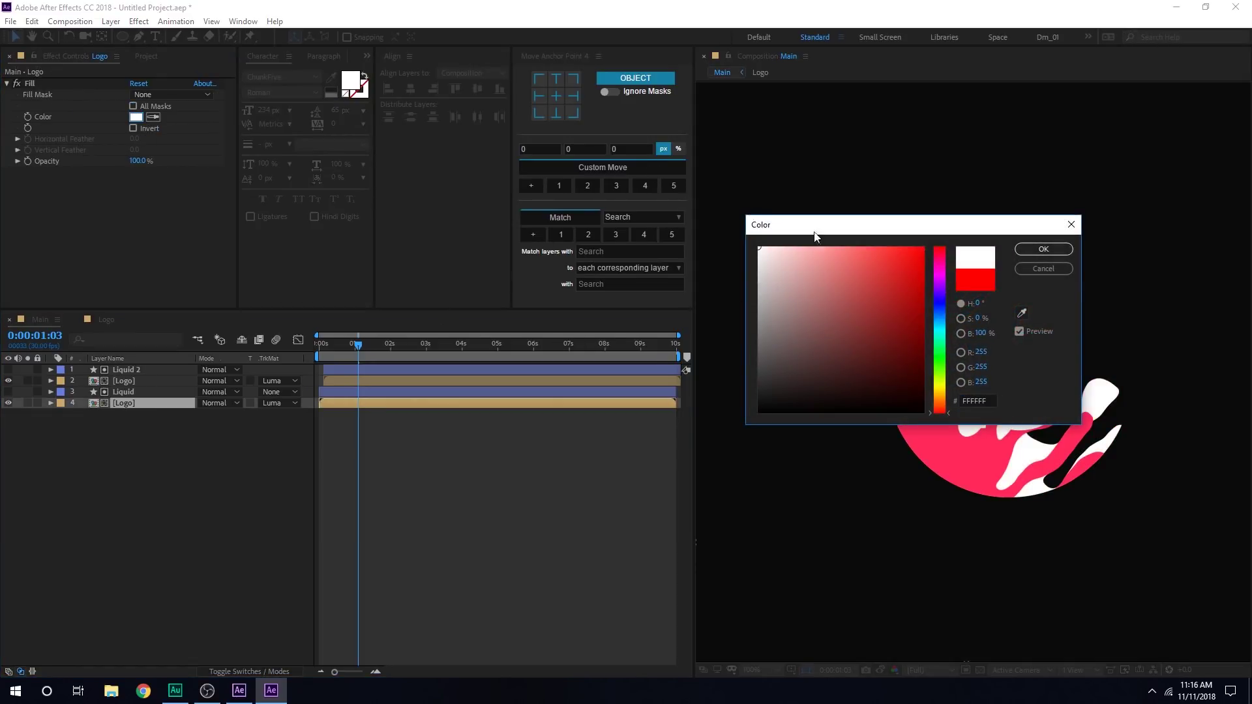
pyautogui.click(1045, 253)
# Rewind and play back the white-and-pink reveal, selecting Liquid 2 and its Logo matte
pyautogui.click(380, 570)
pyautogui.click(340, 350)
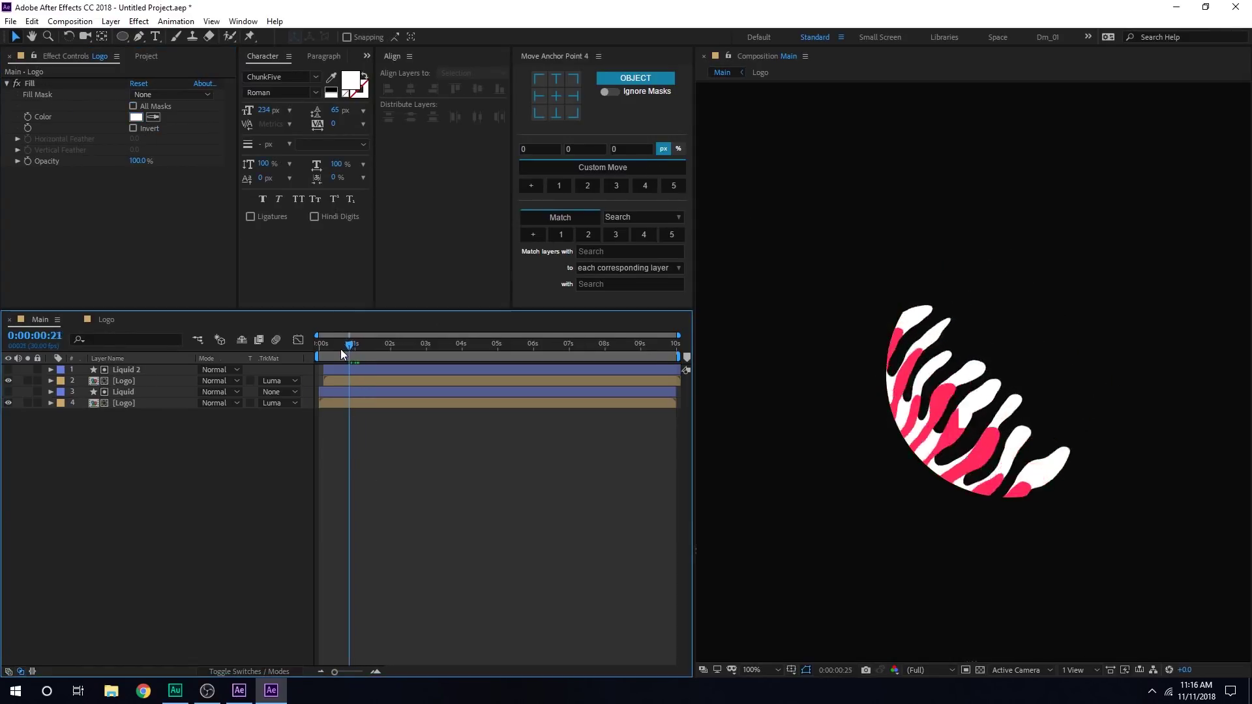
pyautogui.moveTo(340, 349); pyautogui.dragTo(326, 349)
pyautogui.moveTo(401, 346); pyautogui.dragTo(304, 352)
pyautogui.press('space')
pyautogui.click(332, 371)
pyautogui.keyDown('shift'); pyautogui.click(334, 382); pyautogui.keyUp('shift')
pyautogui.press('space')
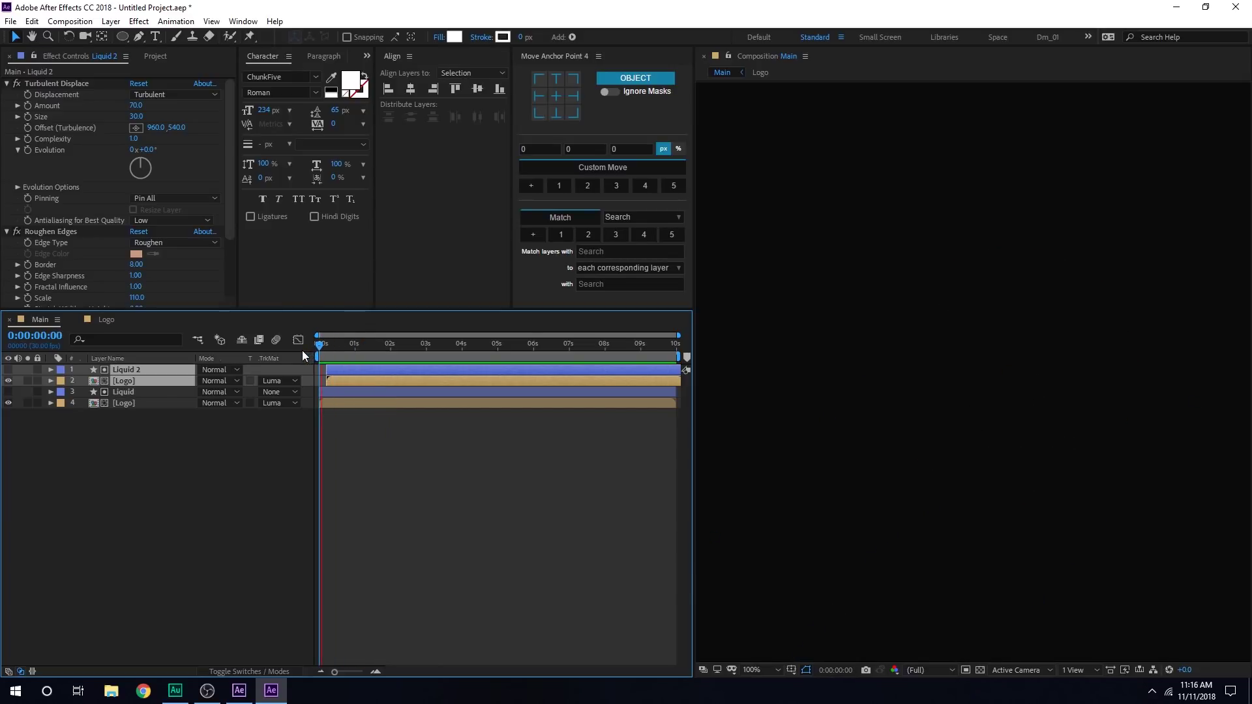
# Show both Liquid layers' Position keyframes in the Graph Editor's speed graph
pyautogui.click(392, 345)
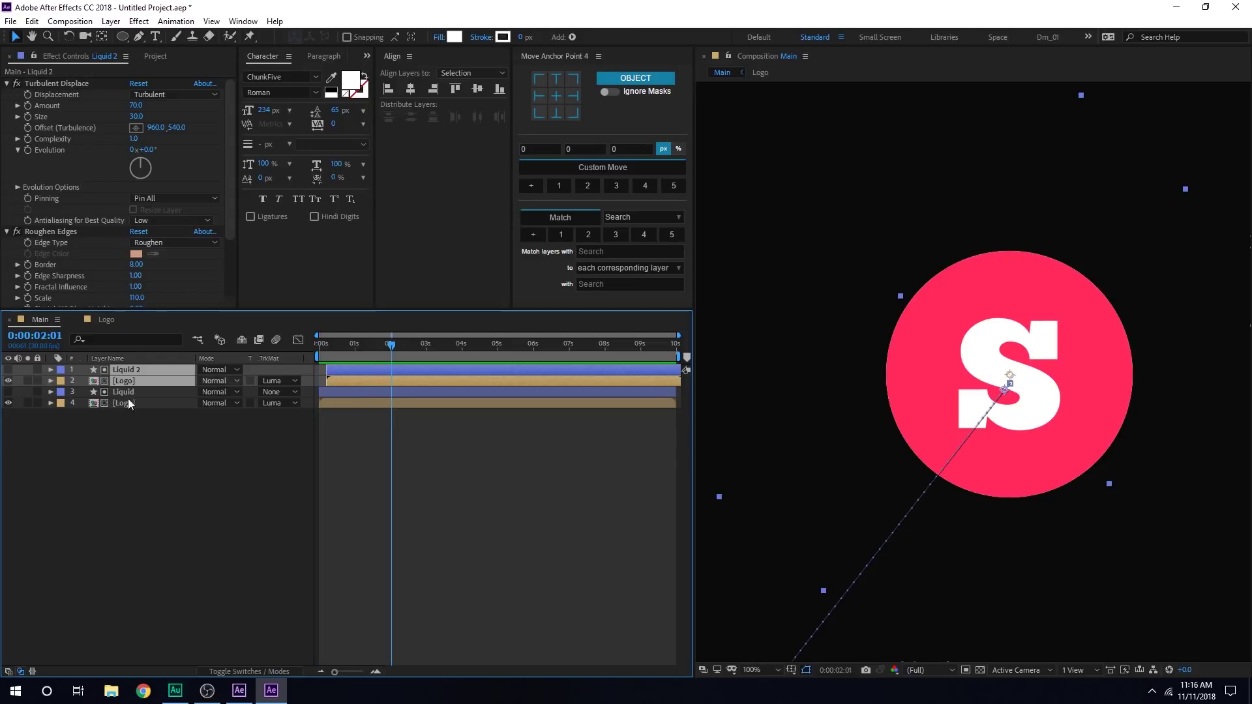
pyautogui.moveTo(100, 472); pyautogui.dragTo(159, 362)
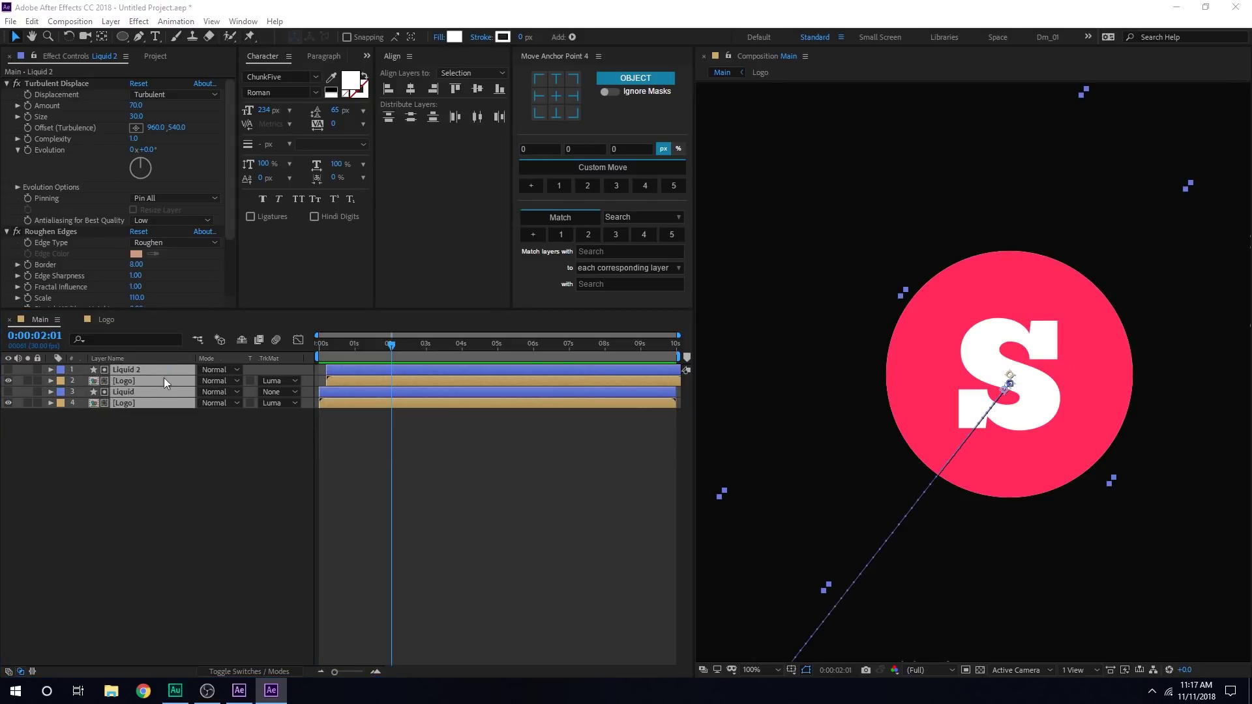
pyautogui.click(166, 439)
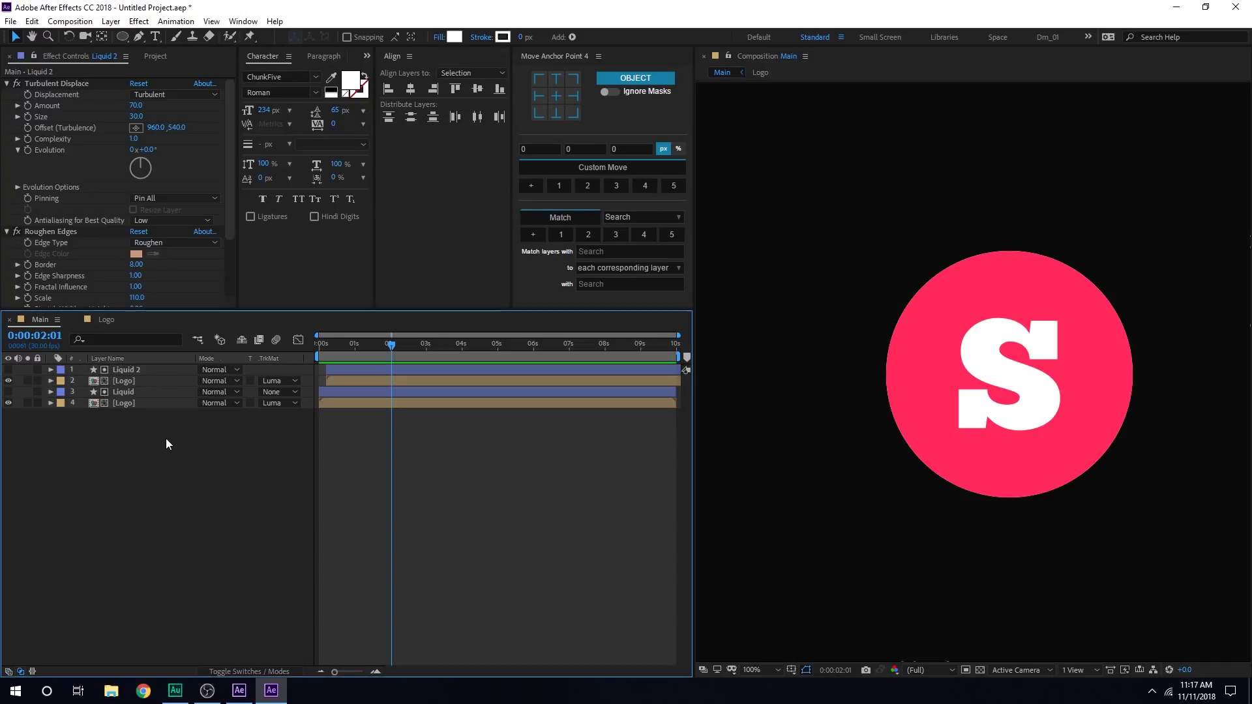
pyautogui.hotkey('ctrl', 'a')
pyautogui.press('u')
pyautogui.moveTo(413, 377); pyautogui.dragTo(307, 431)
pyautogui.click(297, 341)
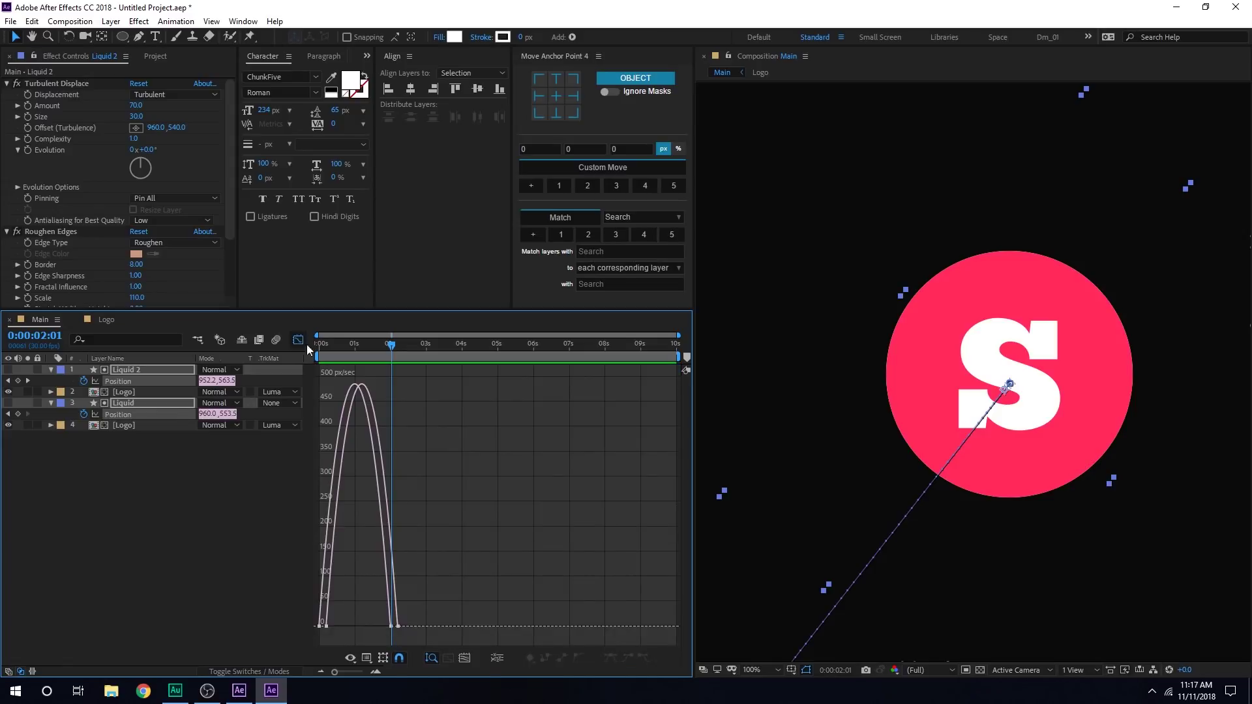
# Strengthen the keyframe influence so the liquid bursts in fast and settles slowly
pyautogui.scroll(2, 355, 505)
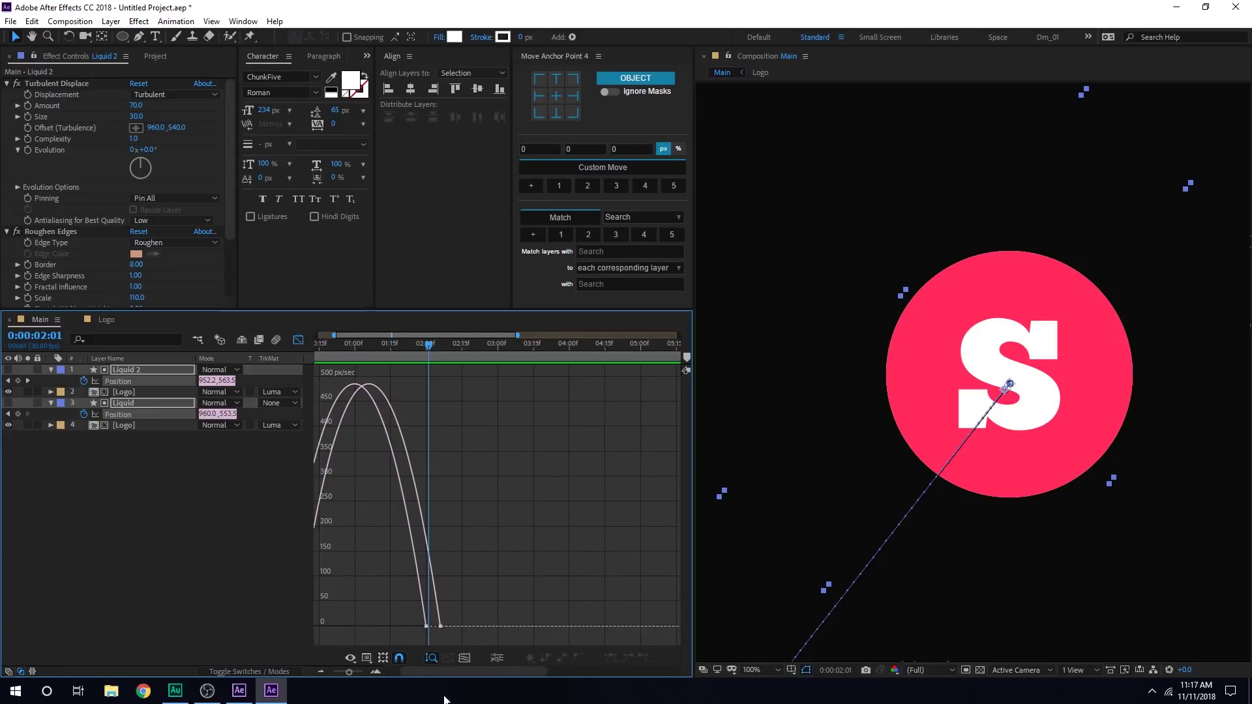
pyautogui.moveTo(442, 672); pyautogui.dragTo(427, 672)
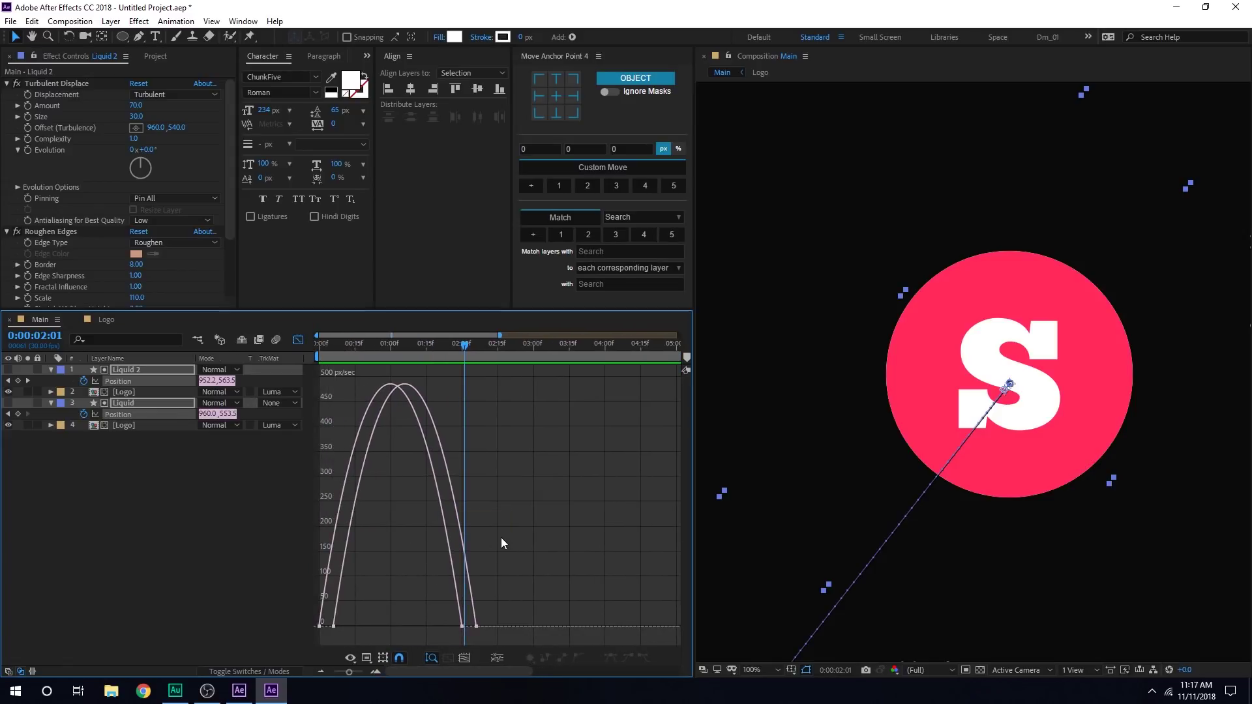
pyautogui.rightClick(521, 418)
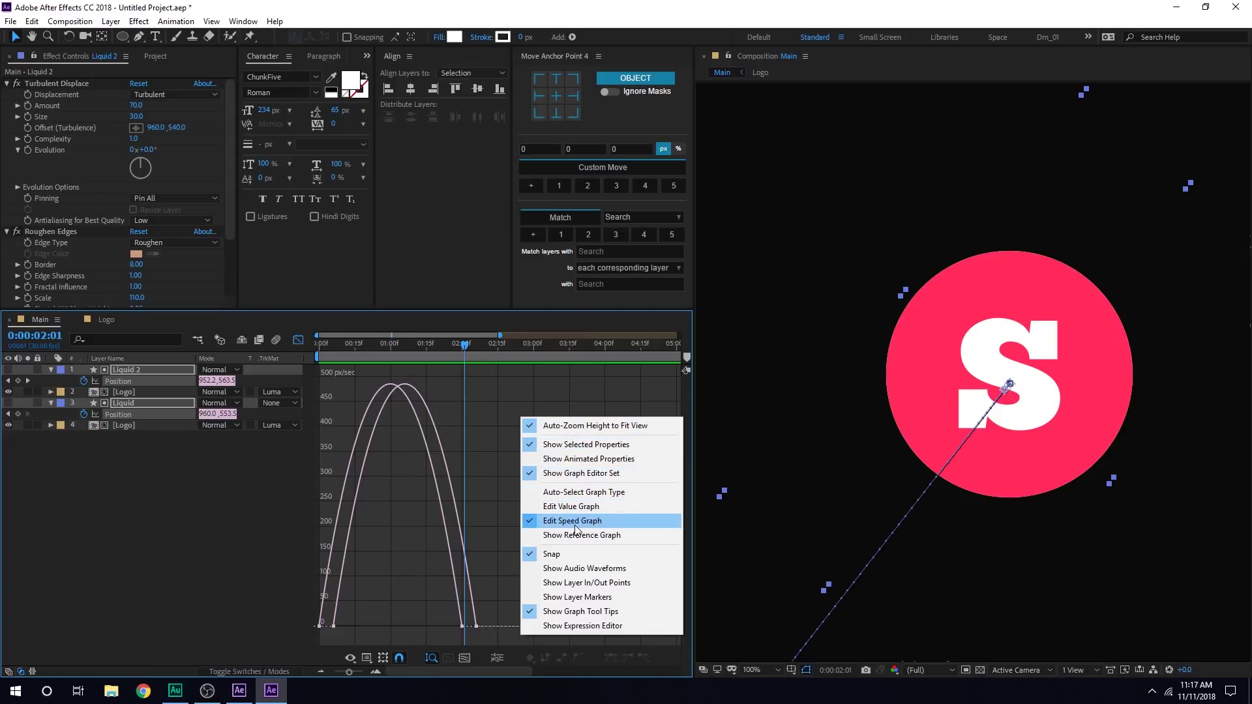
pyautogui.click(511, 605)
pyautogui.moveTo(510, 596); pyautogui.dragTo(343, 627)
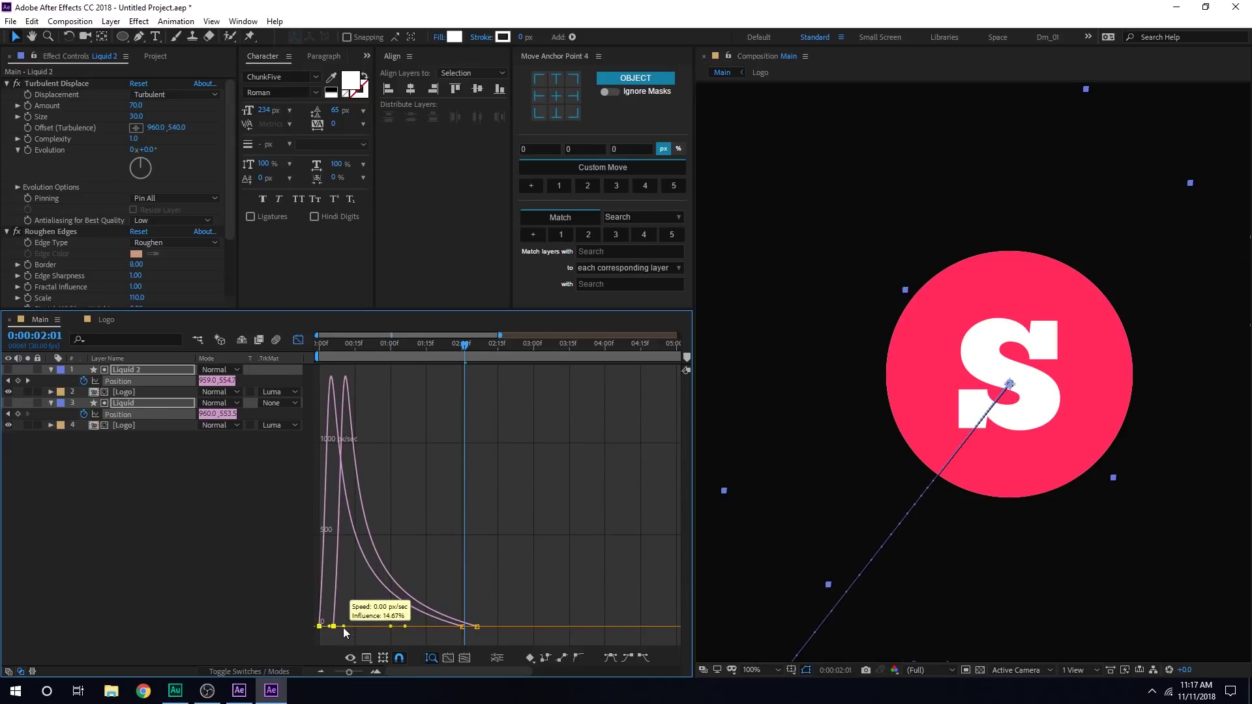
pyautogui.click(348, 593)
# Preview the eased liquid animation from the start
pyautogui.moveTo(348, 352); pyautogui.dragTo(274, 340)
pyautogui.press('space')
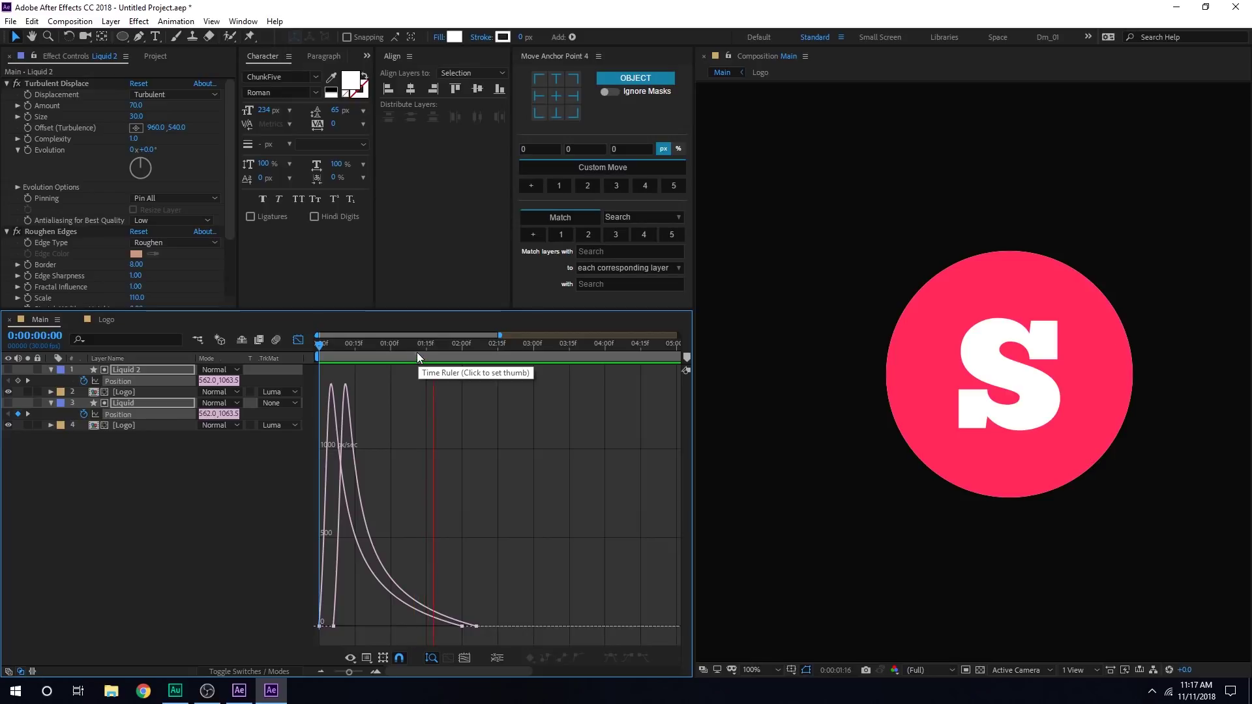
pyautogui.press('space')
pyautogui.press('space')
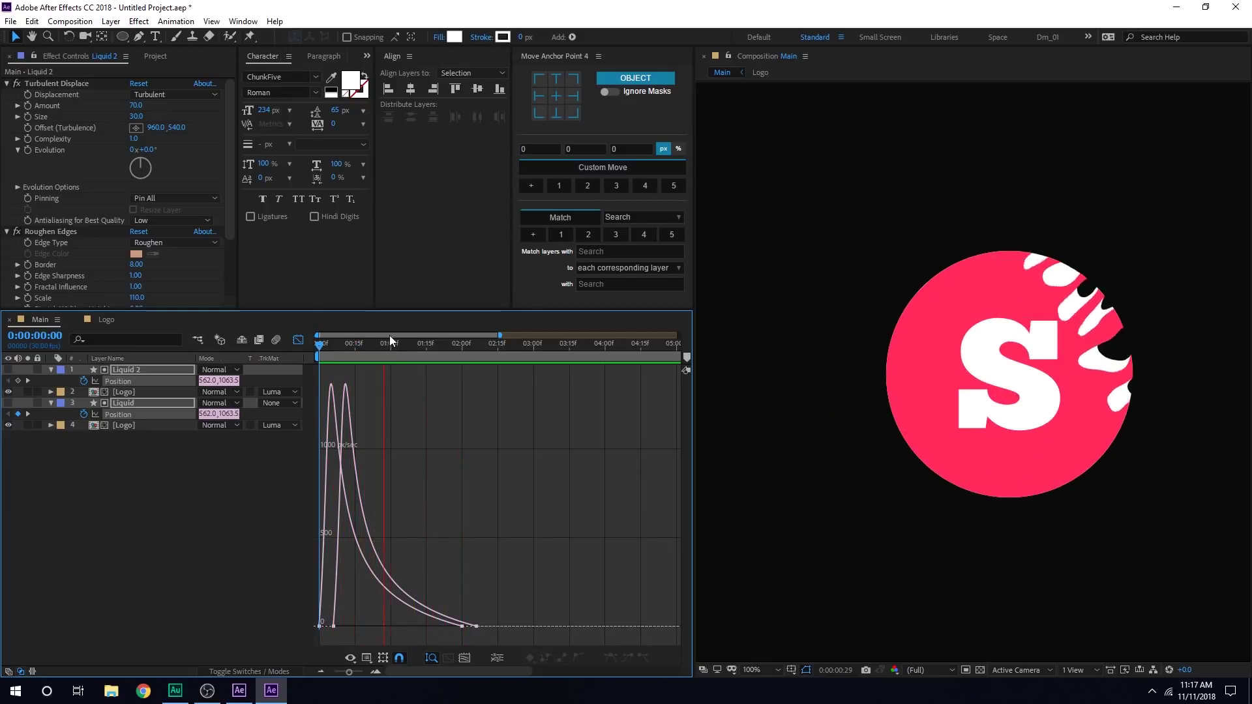
pyautogui.press('space')
# Return to layer bars, collapse the Position properties, and move to 0:00:01:01
pyautogui.click(297, 341)
pyautogui.click(263, 462)
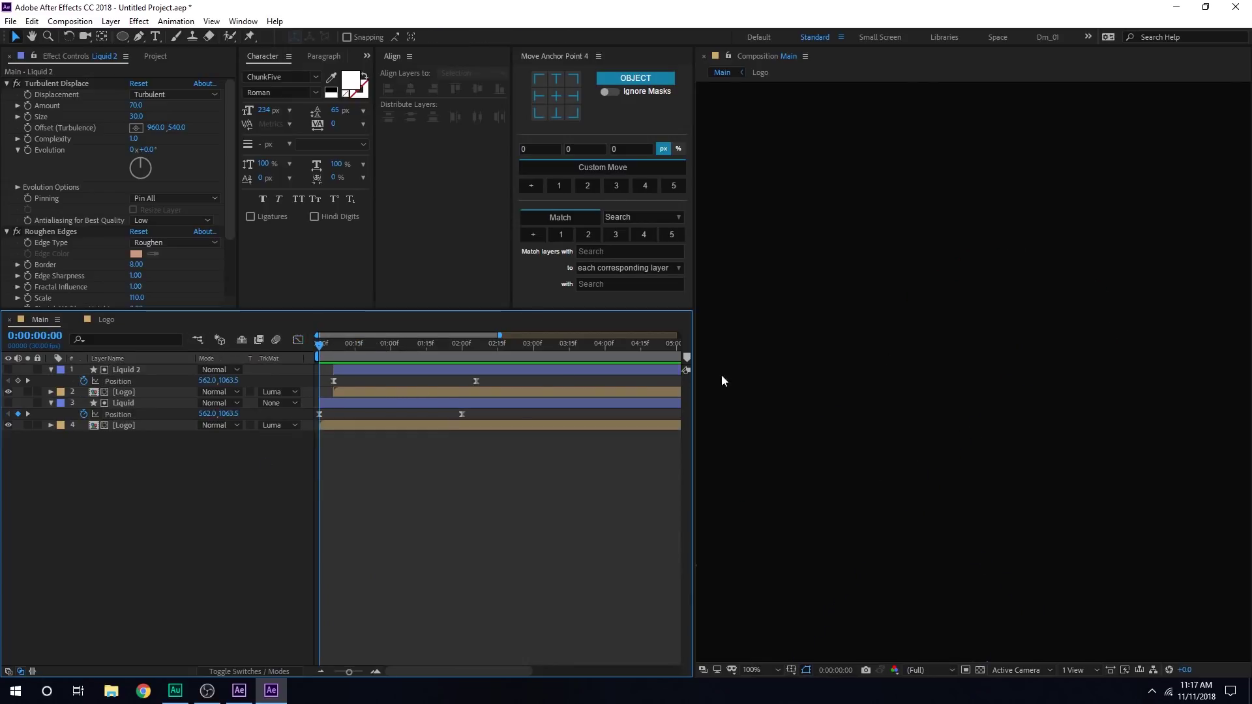
pyautogui.scroll(-2, 776, 373)
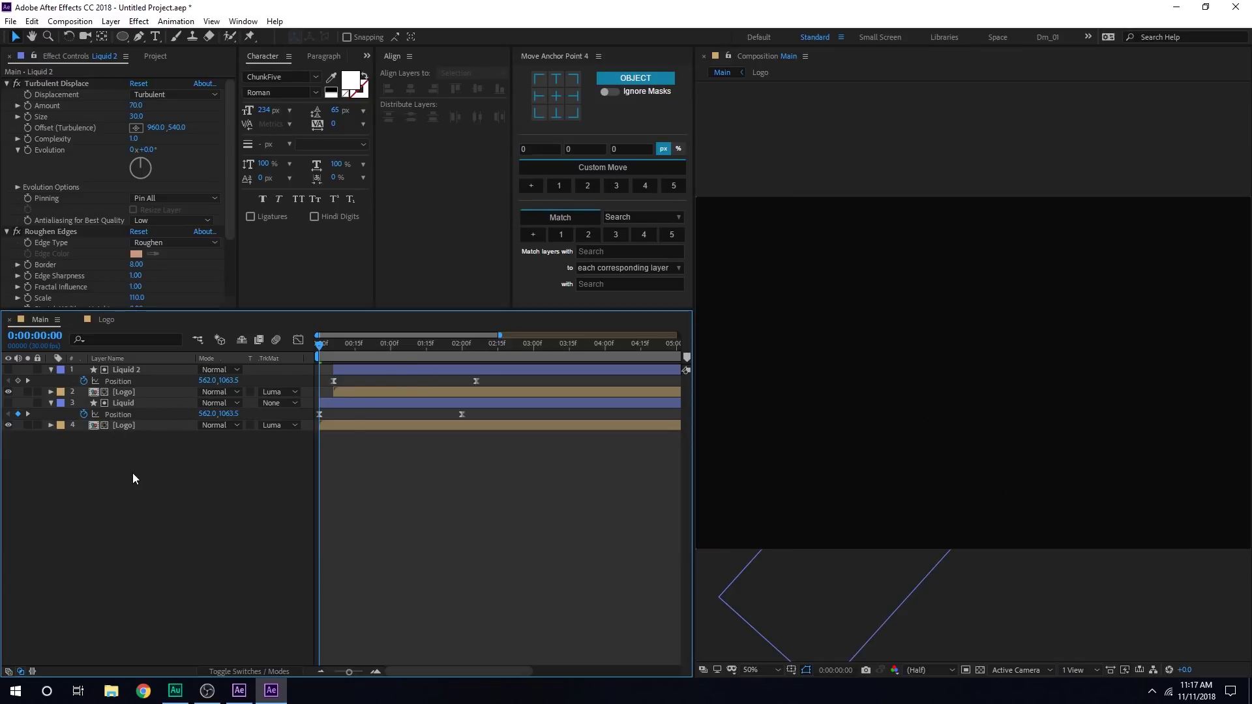
pyautogui.hotkey('ctrl', 'a')
pyautogui.press('u')
pyautogui.click(156, 503)
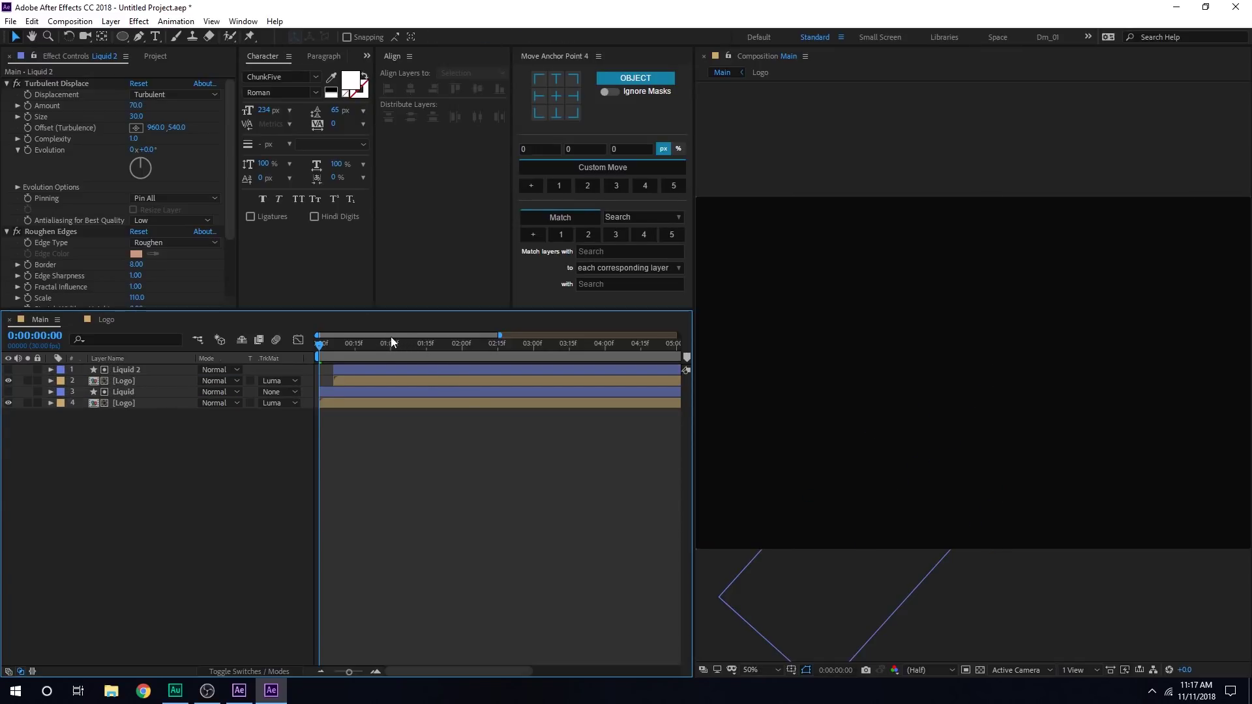
pyautogui.moveTo(390, 338)
pyautogui.mouseDown()
pyautogui.moveTo(343, 347)
pyautogui.moveTo(393, 348)
pyautogui.mouseUp()
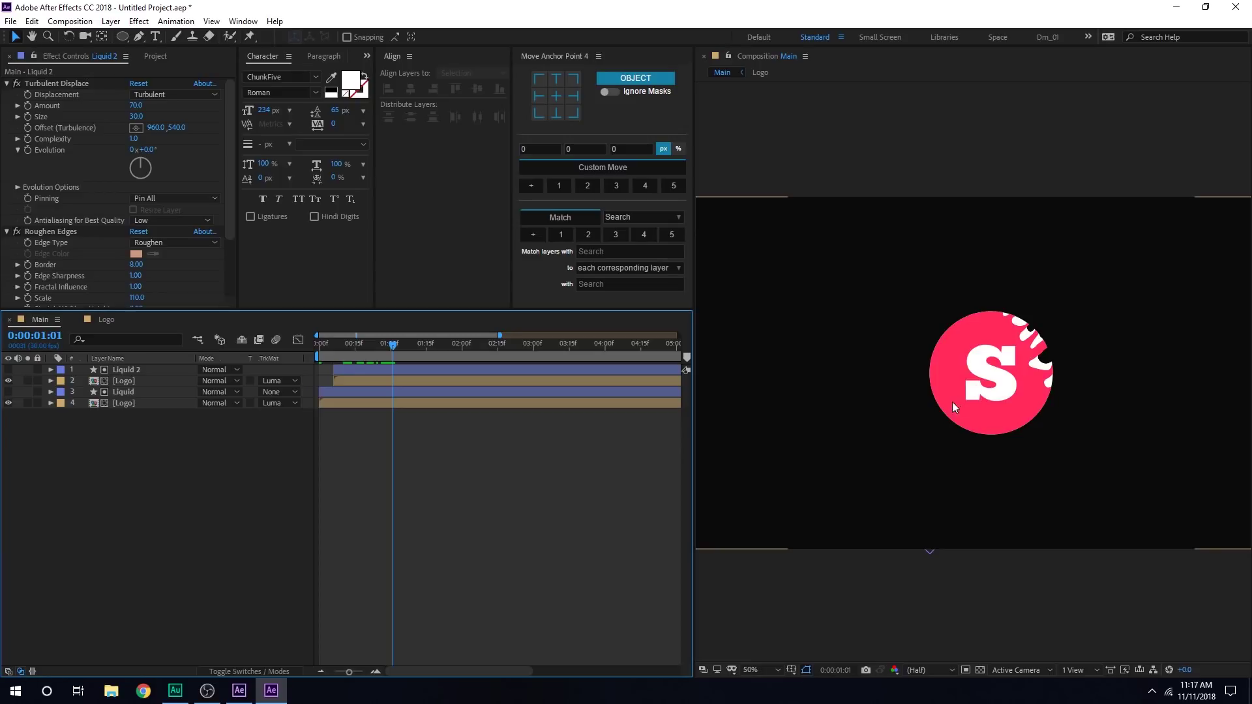
# Apply Simple Choker to the bottom Logo layer with Choke Matte 1.00
pyautogui.click(124, 405)
pyautogui.hotkey('ctrl', 'space')
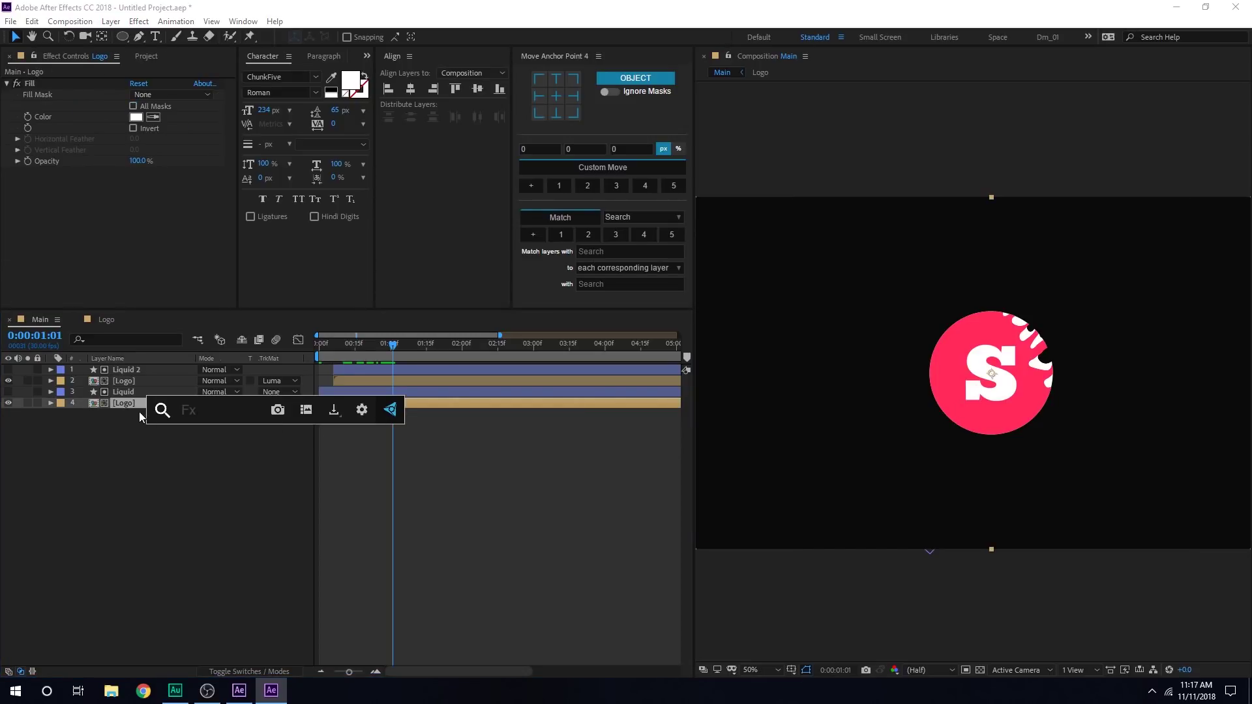
pyautogui.write('simp')
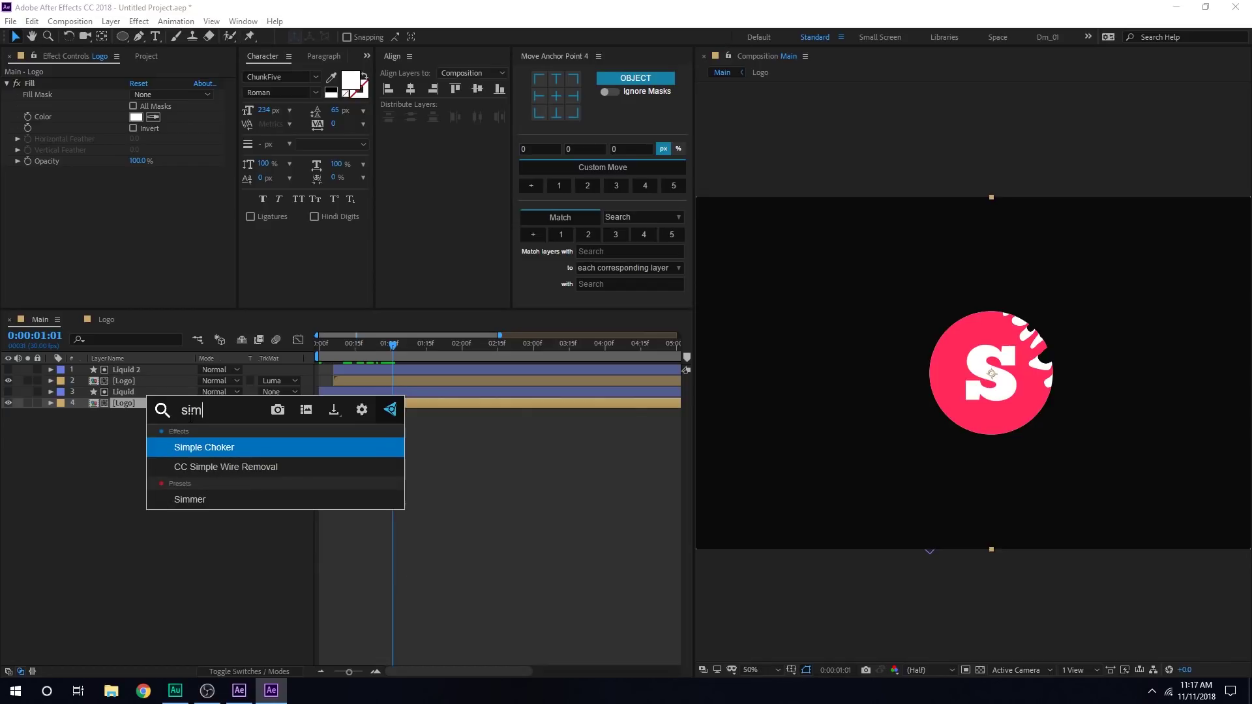
pyautogui.click(192, 449)
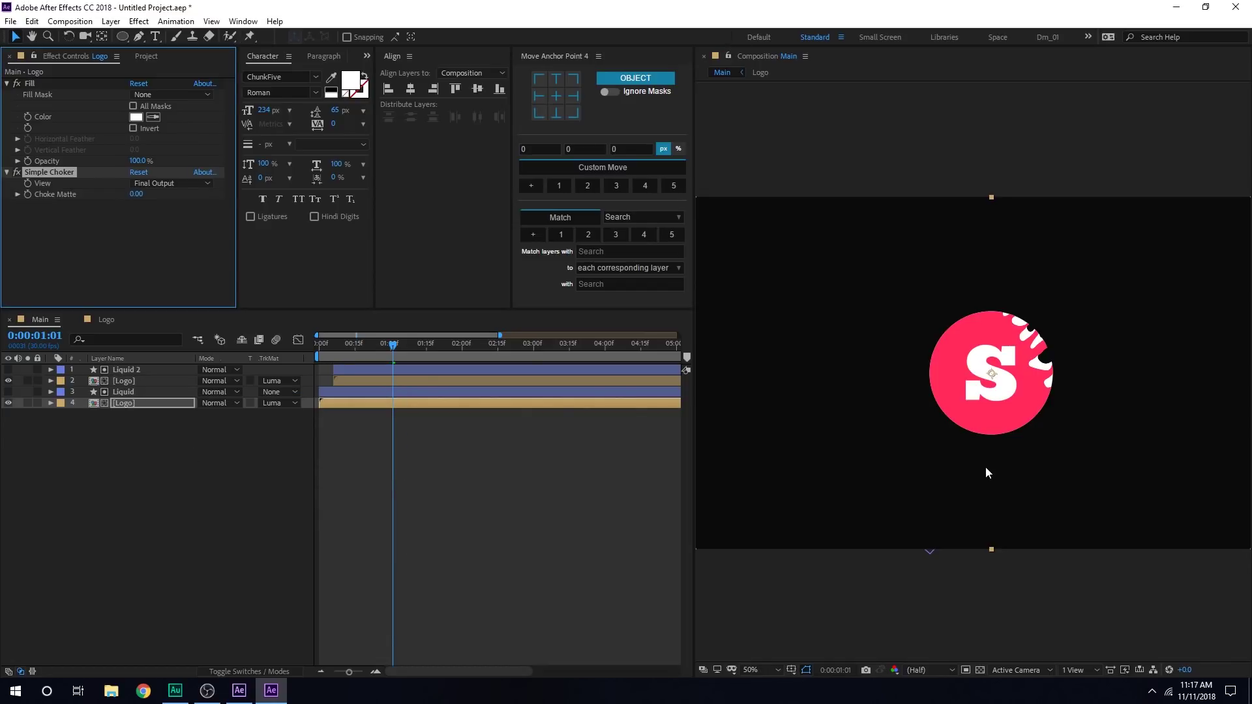
pyautogui.scroll(4, 1007, 497)
pyautogui.scroll(-1, 1015, 510)
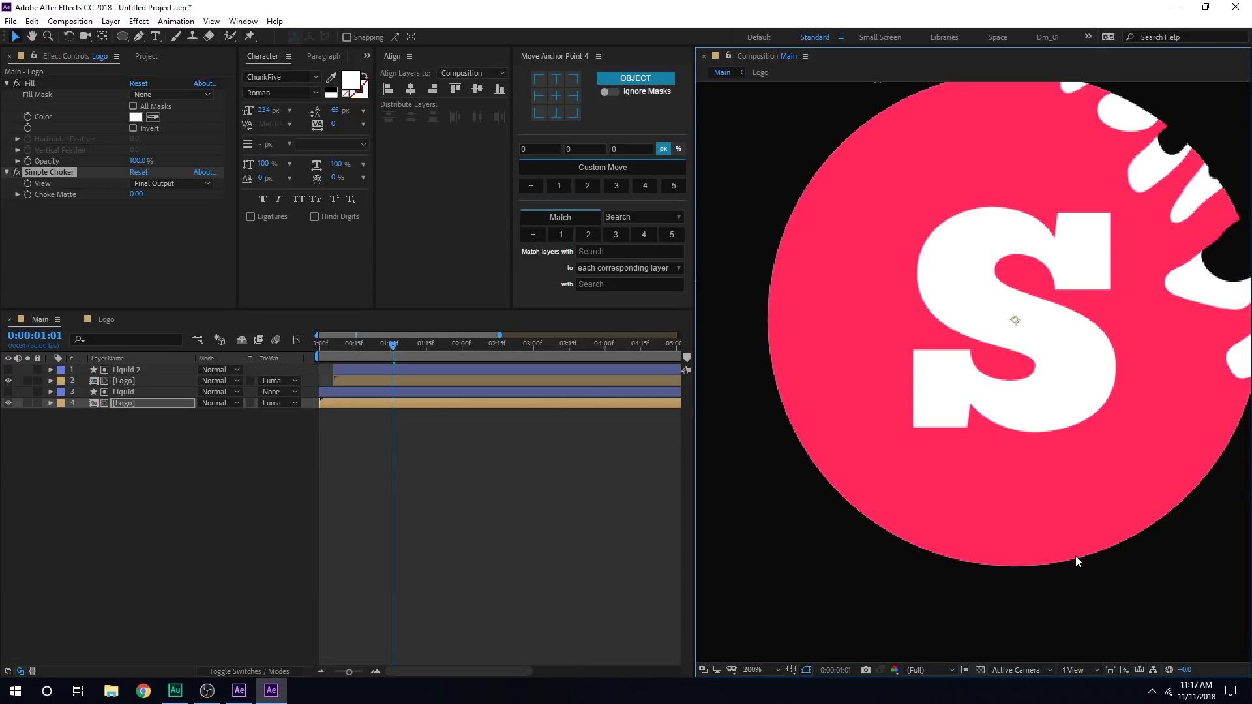
pyautogui.click(136, 195)
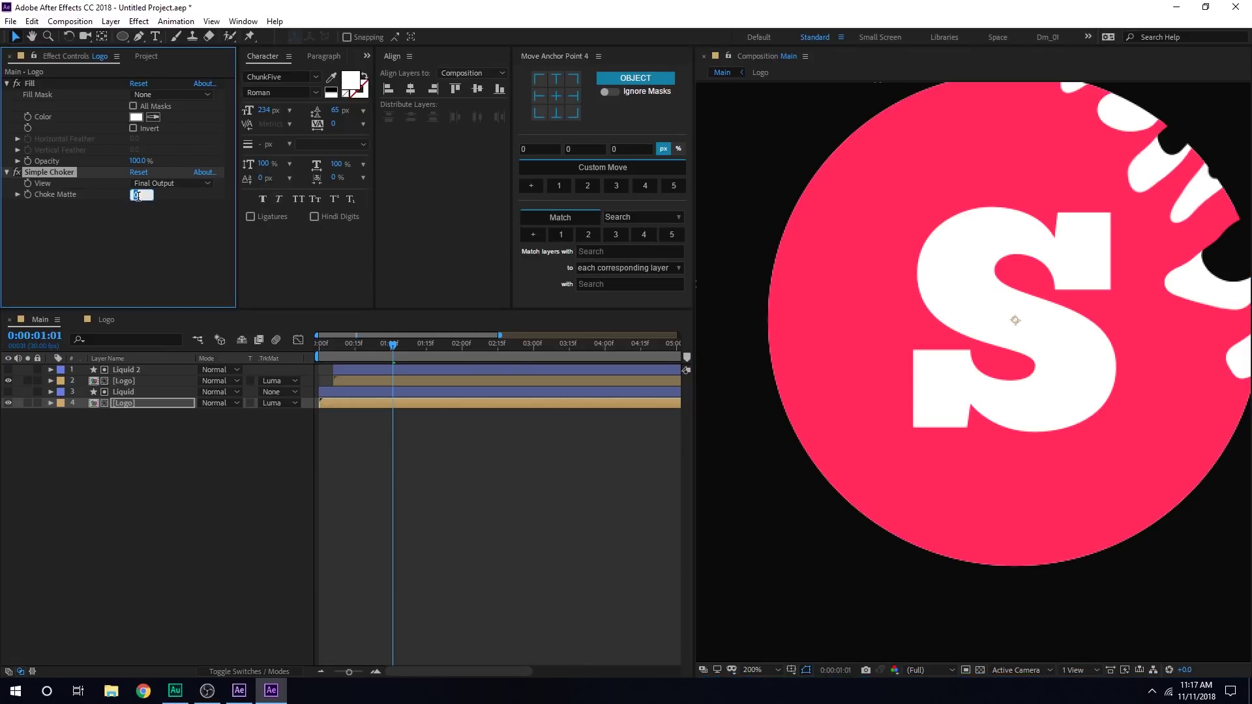
pyautogui.write('1')
pyautogui.click(142, 287)
# Select all four liquid and logo layers in Main
pyautogui.scroll(-4, 1043, 443)
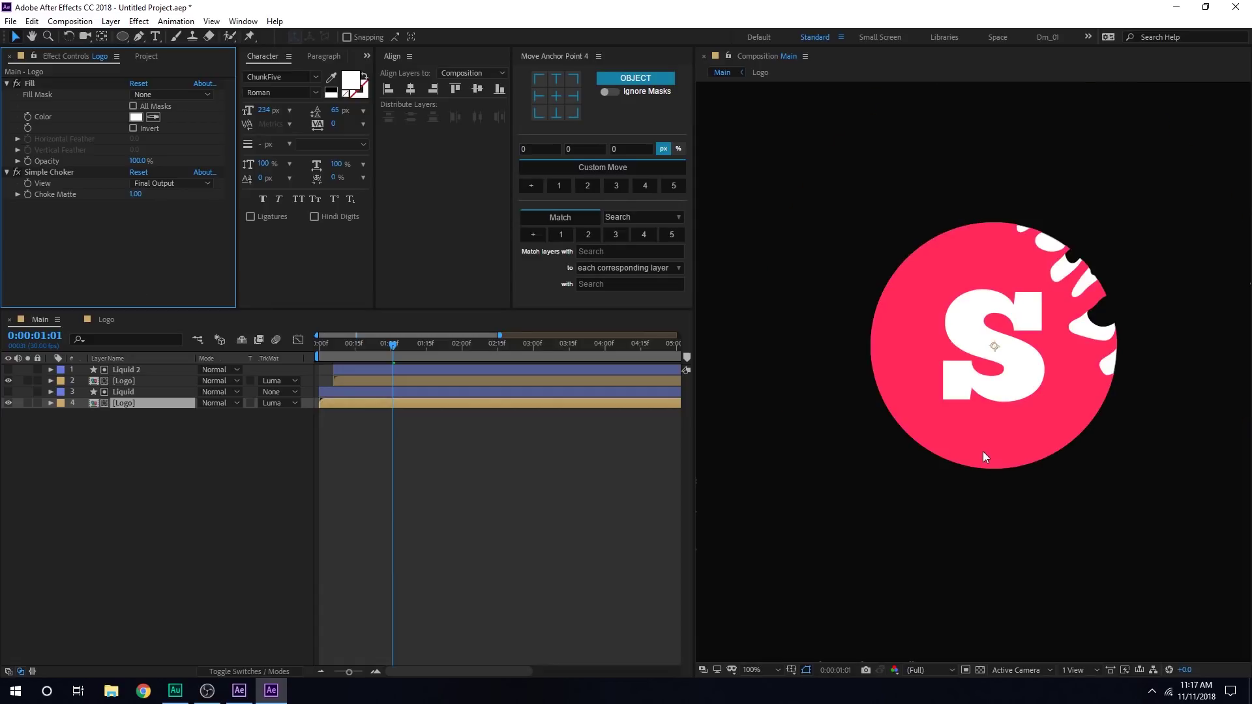
pyautogui.click(128, 424)
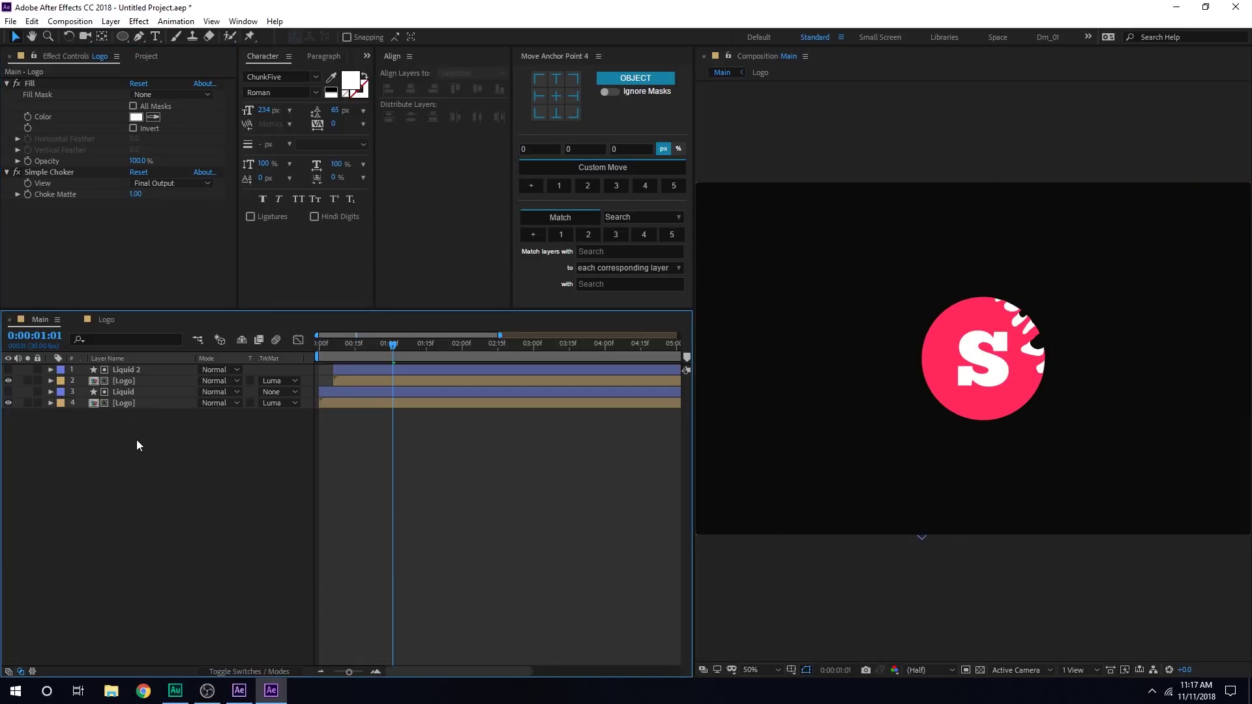
pyautogui.moveTo(112, 455); pyautogui.dragTo(156, 379)
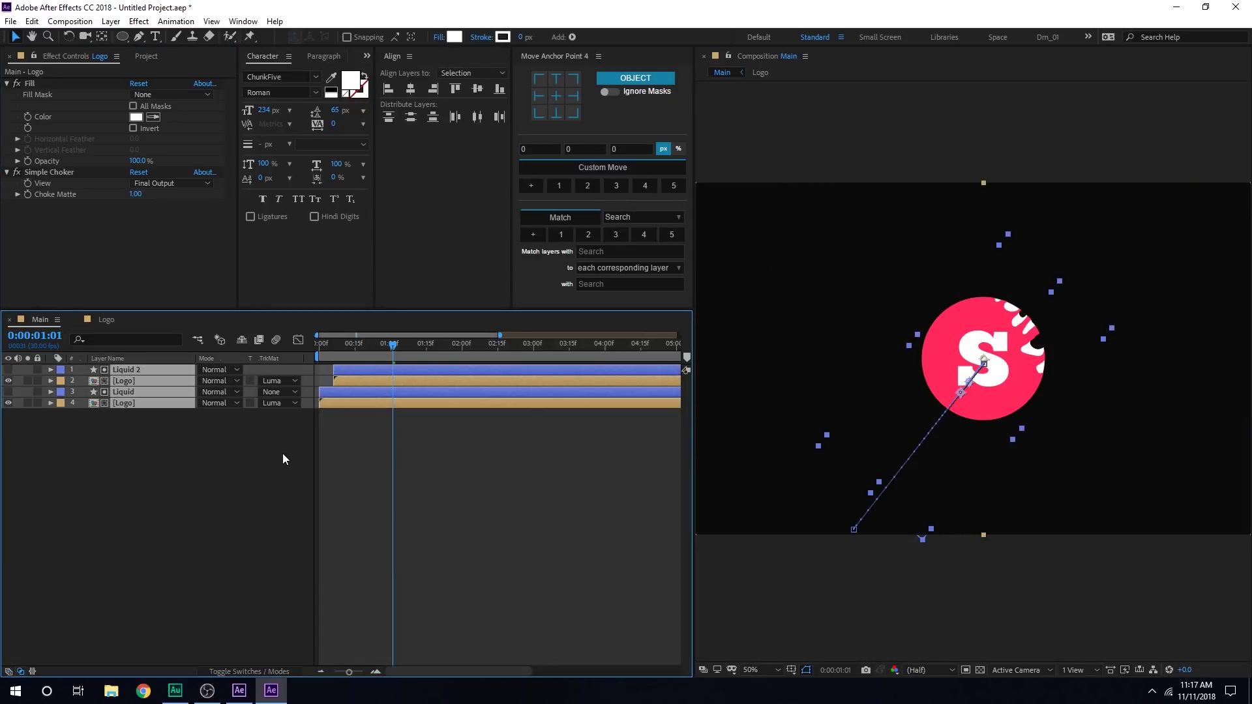
# Precompose the four layers into a 'Logo Animation' precomp
pyautogui.hotkey('ctrl', 'shift', 'c')
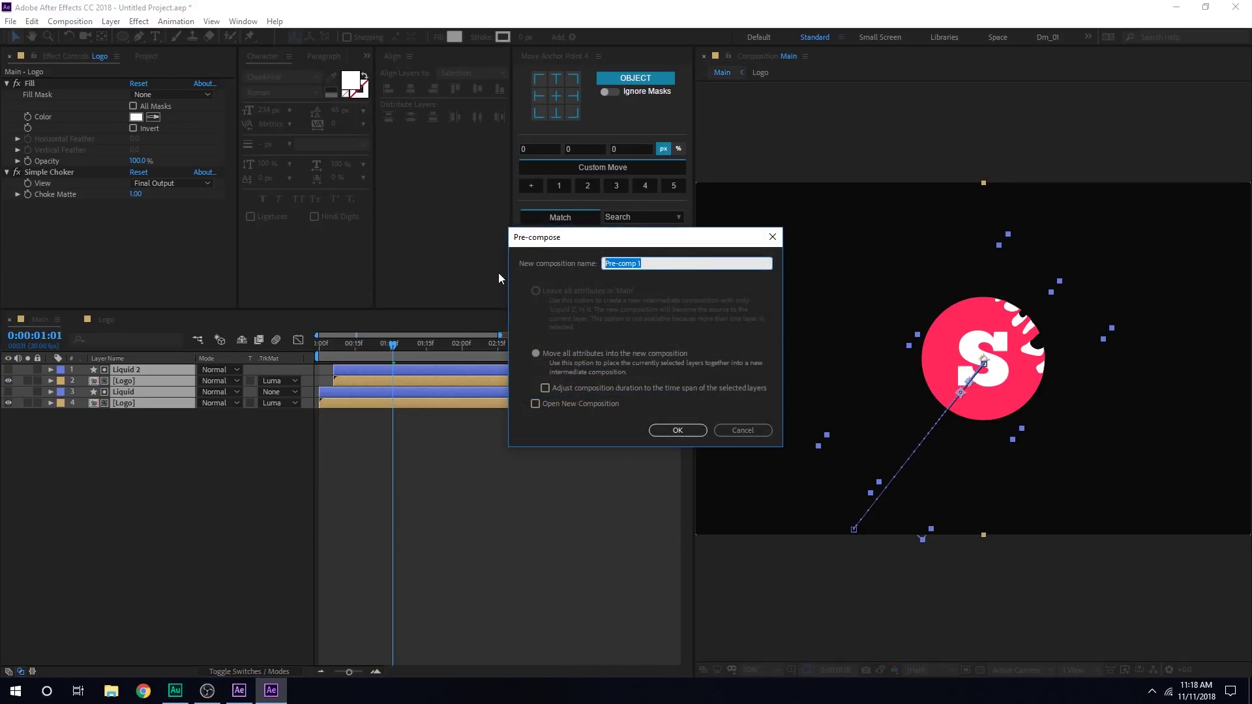
pyautogui.write('Logo Animation')
pyautogui.press('Return')
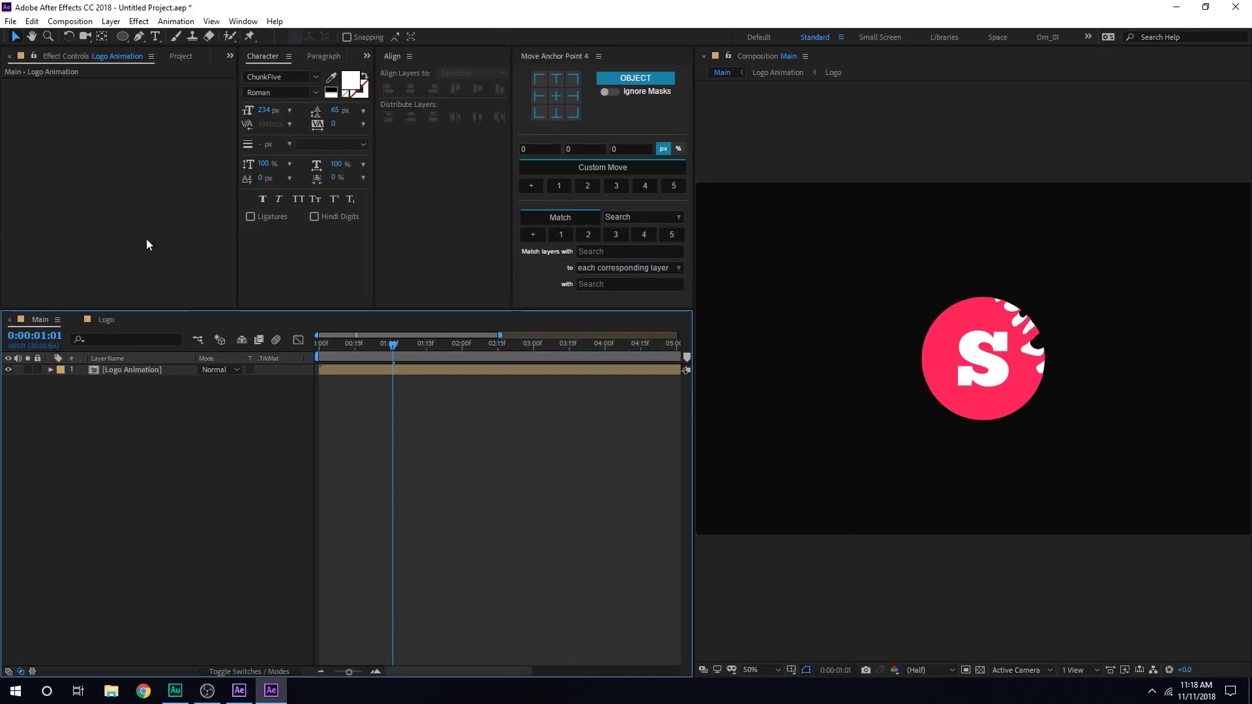
pyautogui.click(193, 61)
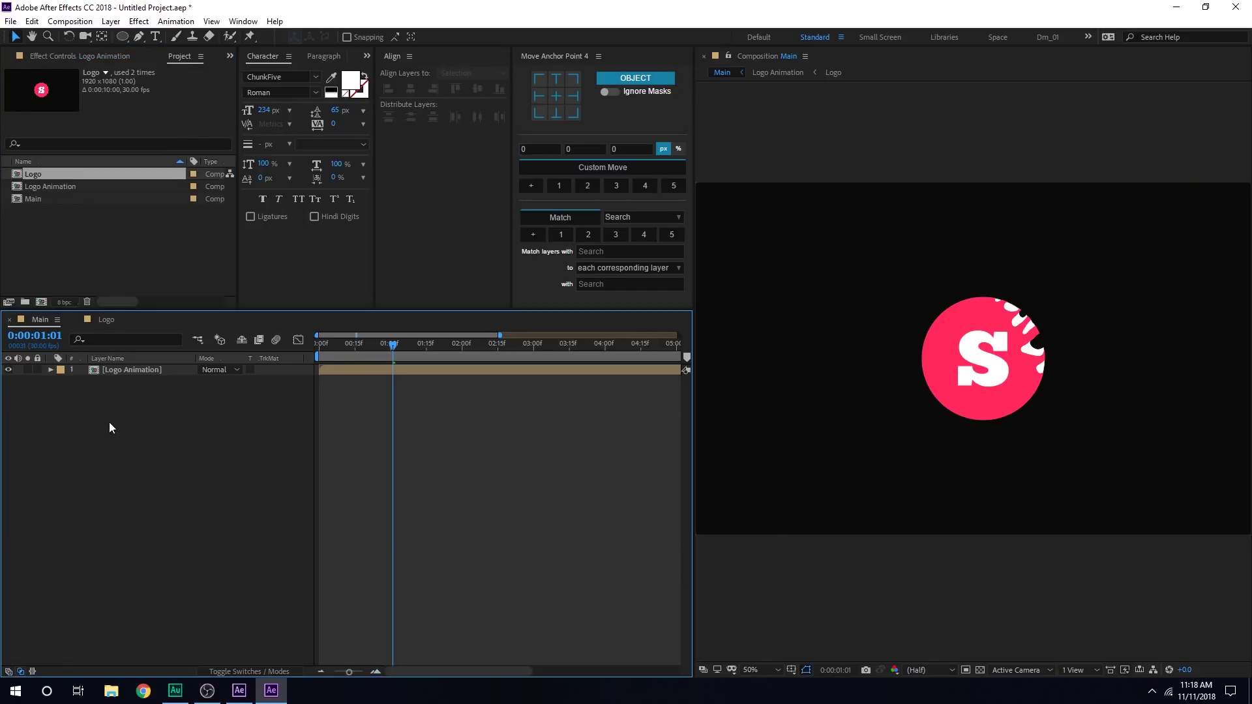
# Set pen shapes to no fill with a 5 px stroke and show title/action safe guides
pyautogui.click(139, 36)
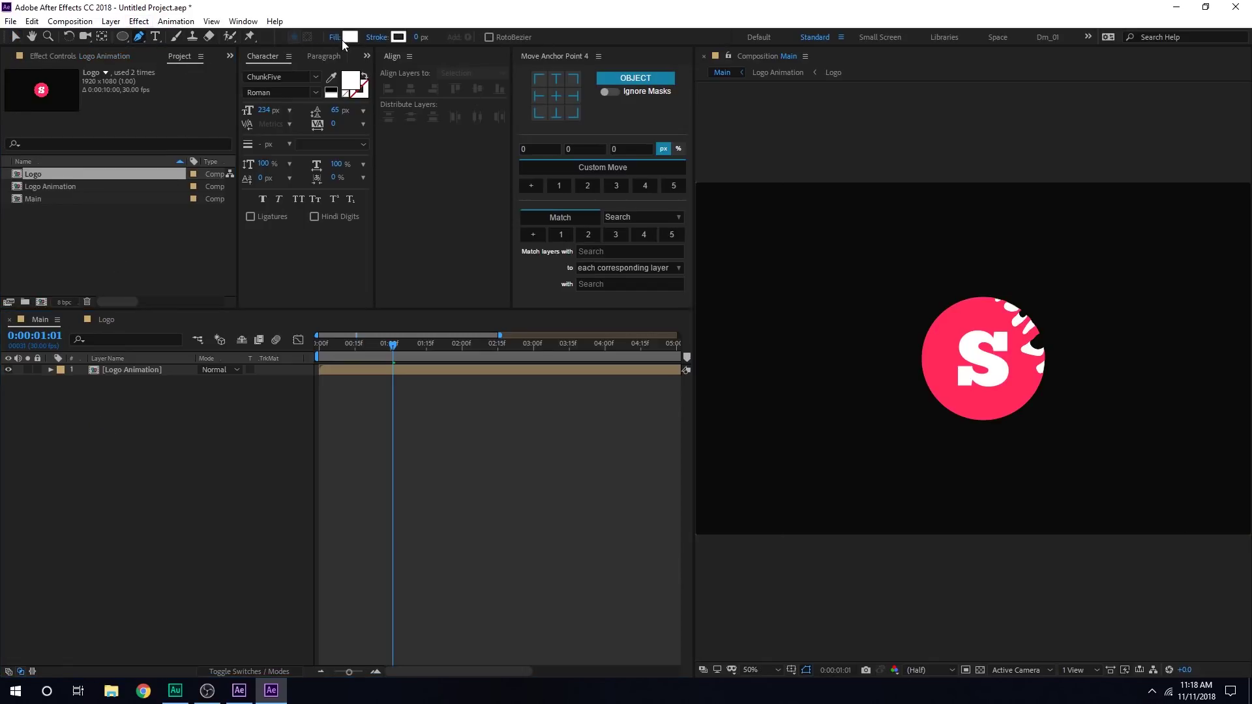
pyautogui.click(334, 37)
pyautogui.click(1017, 309)
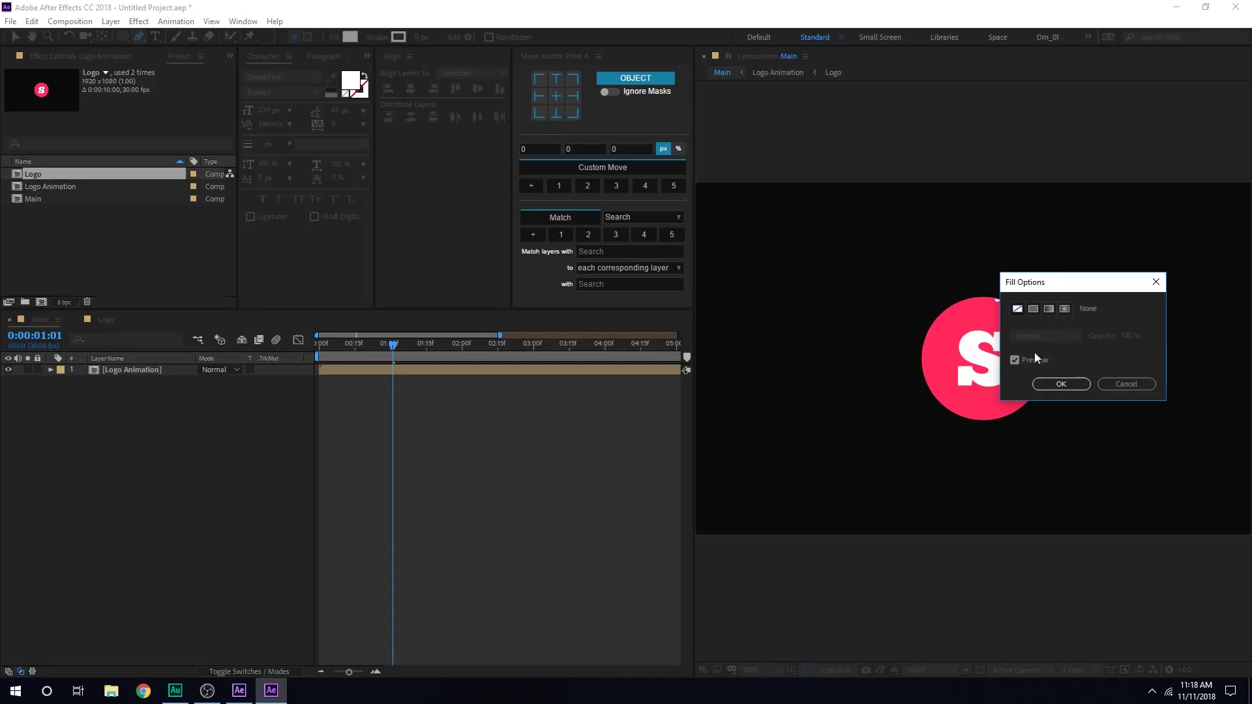
pyautogui.click(1059, 384)
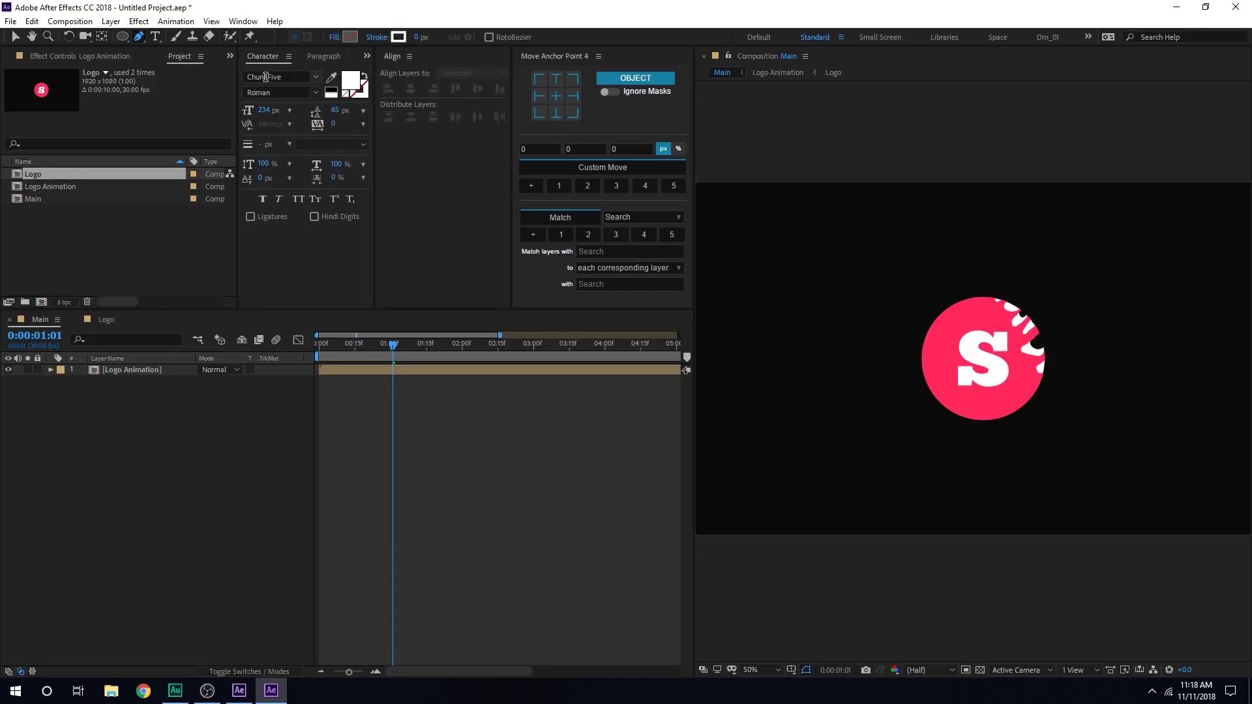
pyautogui.click(416, 36)
pyautogui.write('5')
pyautogui.press('Return')
pyautogui.click(792, 670)
pyautogui.click(815, 573)
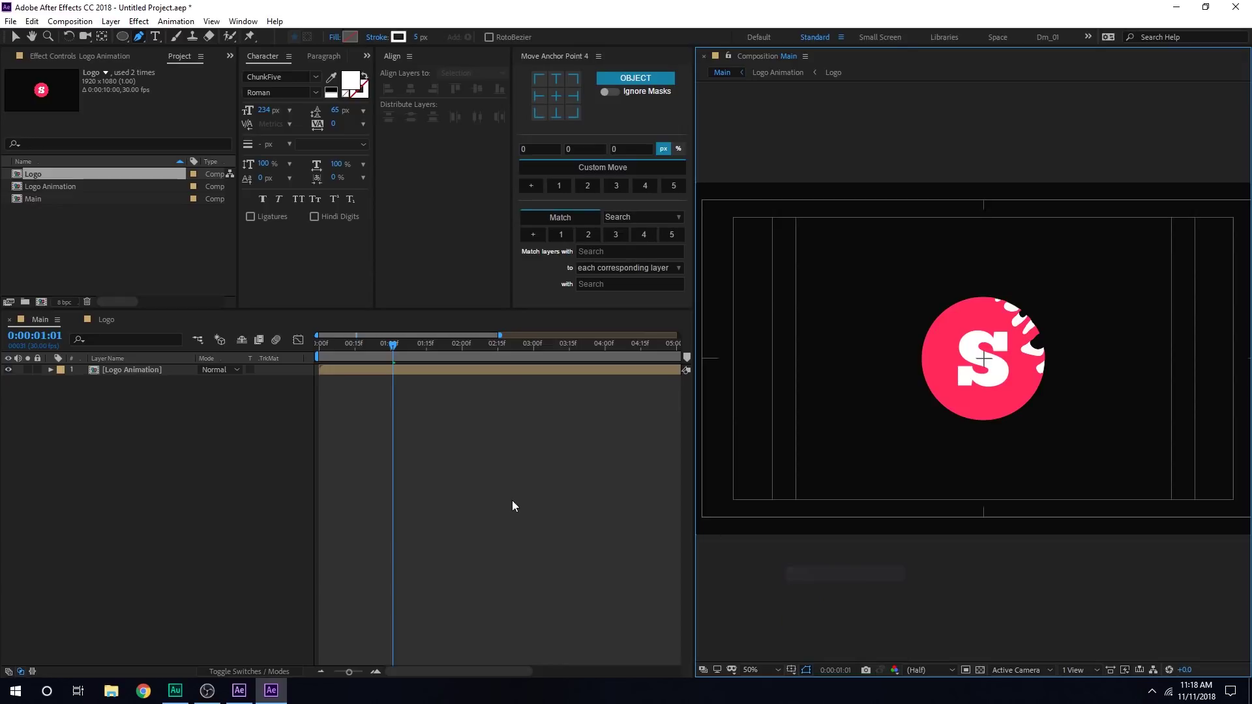
# Draw a pen path from the logo's centre, looping below the circle and up to its lower-left edge
pyautogui.scroll(2, 1096, 439)
pyautogui.press('h')
pyautogui.moveTo(1085, 437); pyautogui.dragTo(1027, 324)
pyautogui.press('g')
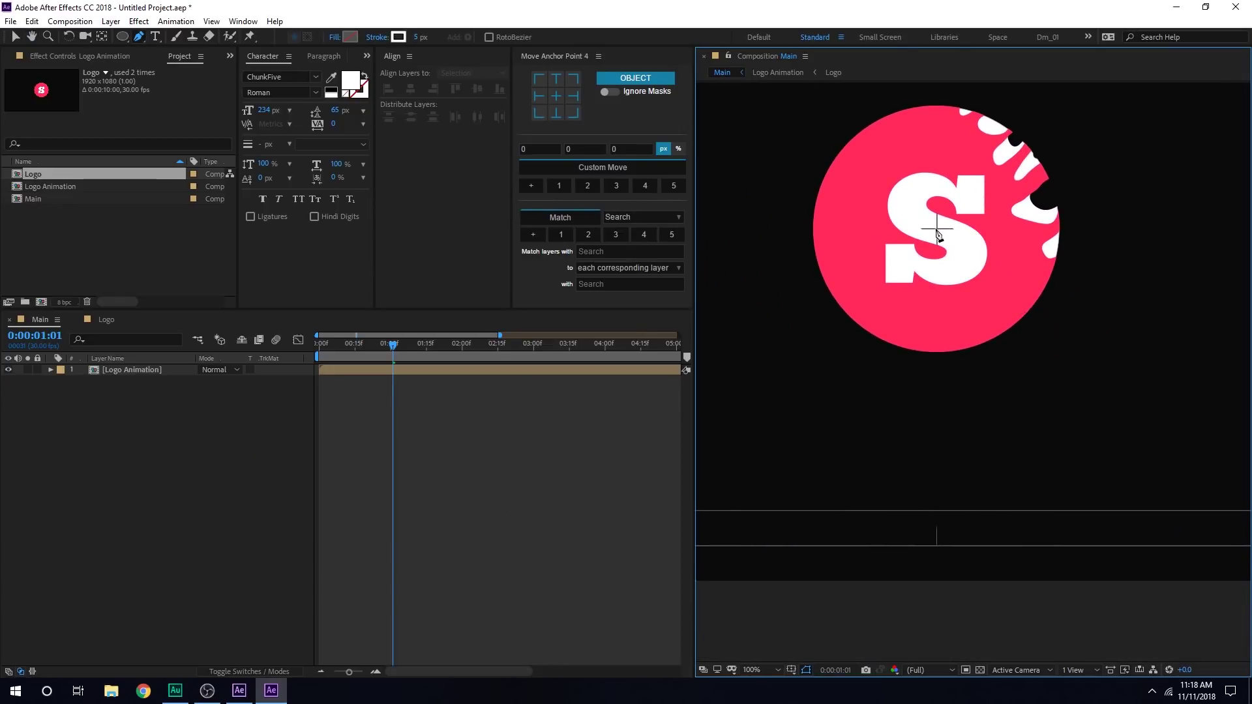
pyautogui.click(936, 229)
pyautogui.moveTo(1010, 301); pyautogui.dragTo(1013, 304)
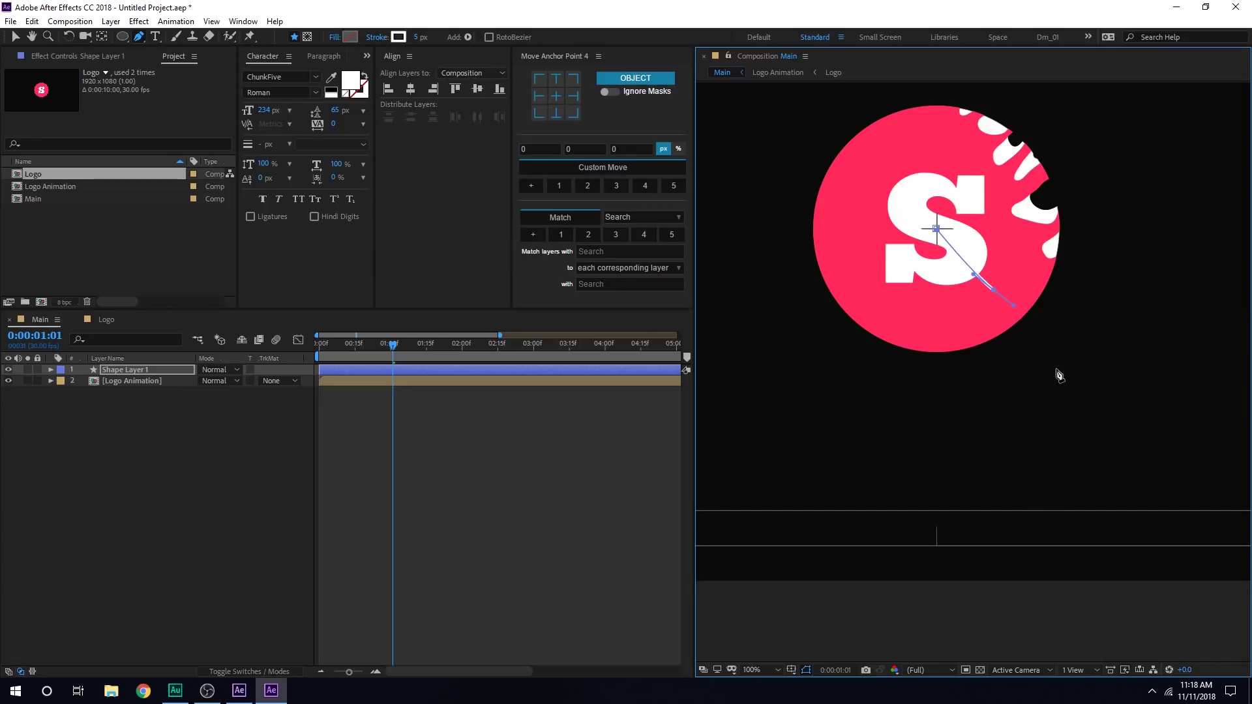
pyautogui.moveTo(1058, 370); pyautogui.dragTo(1065, 386)
pyautogui.moveTo(1074, 441); pyautogui.dragTo(1066, 473)
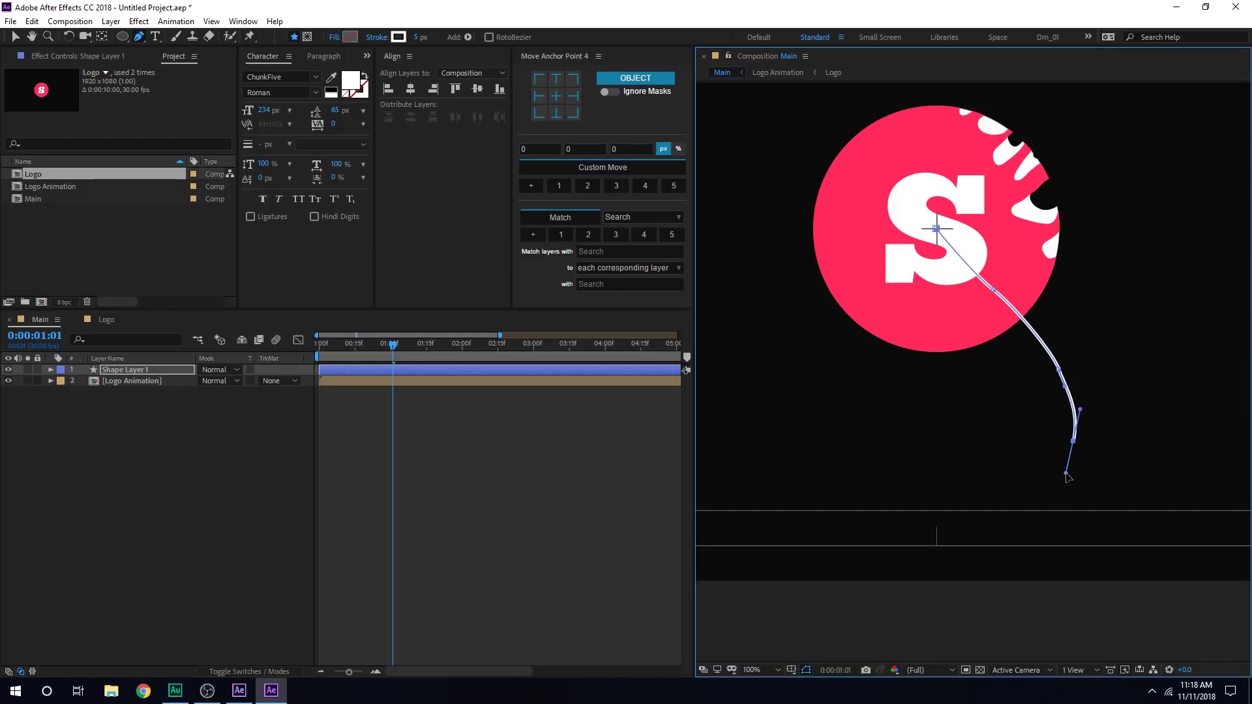
pyautogui.moveTo(956, 536); pyautogui.dragTo(891, 544)
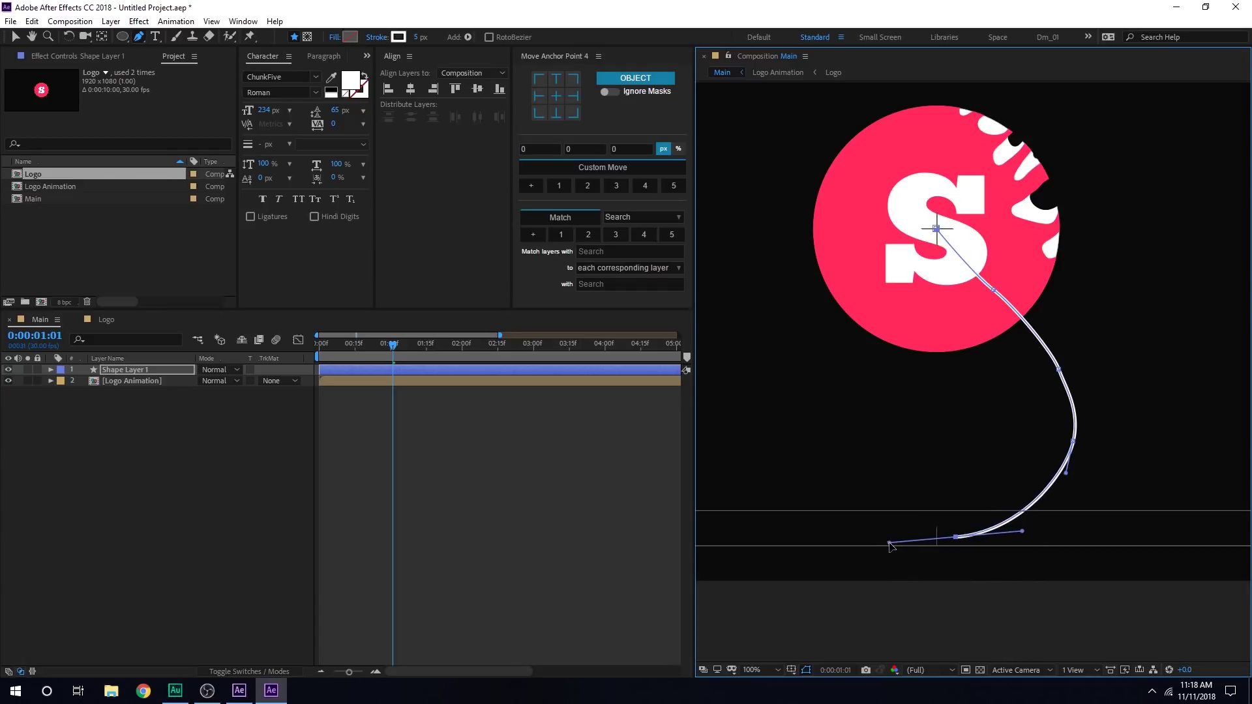
pyautogui.moveTo(804, 507); pyautogui.dragTo(784, 474)
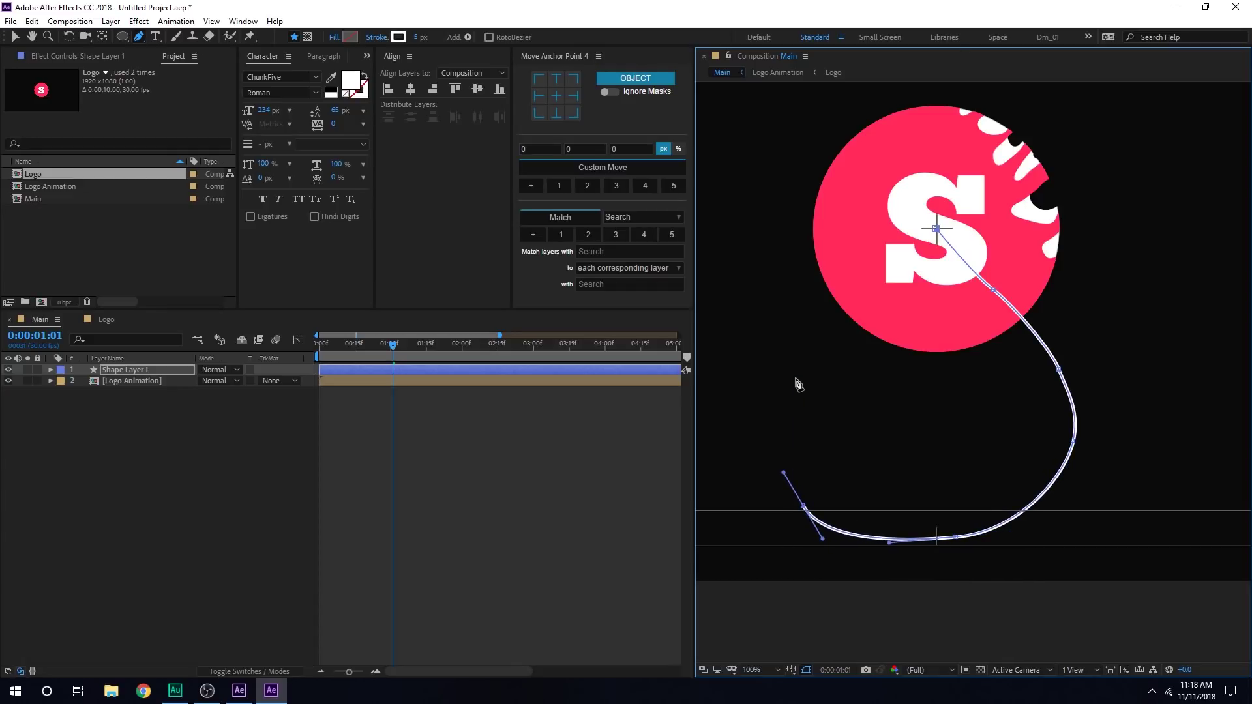
pyautogui.moveTo(795, 379); pyautogui.dragTo(814, 355)
pyautogui.click(848, 317)
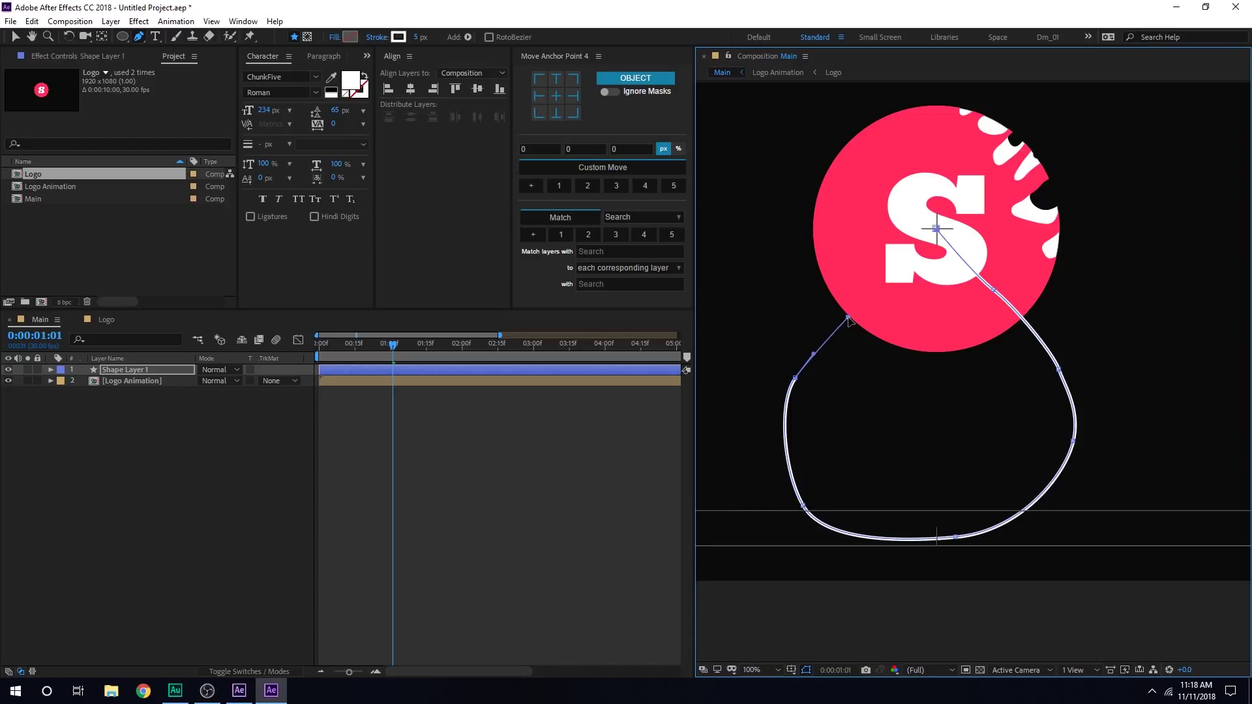
# Refine the loop's Bezier curves at its left, bottom and right vertices
pyautogui.click(795, 379)
pyautogui.moveTo(776, 403); pyautogui.dragTo(768, 414)
pyautogui.click(803, 508)
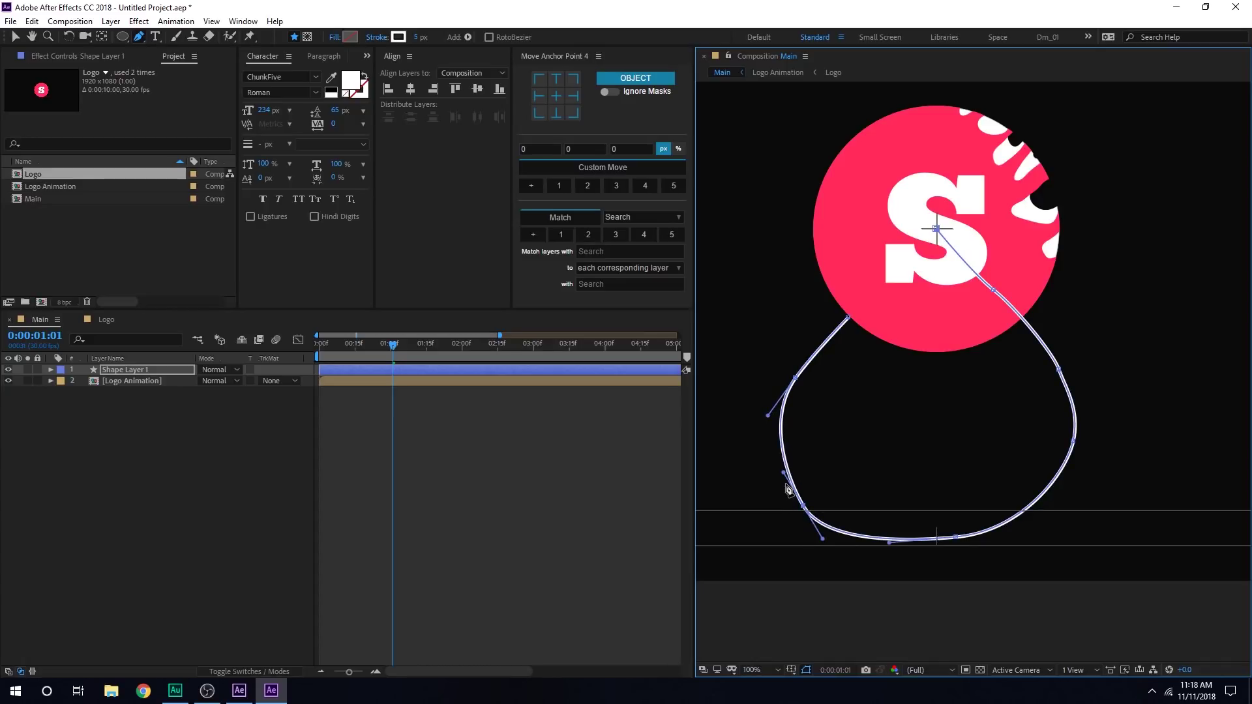
pyautogui.moveTo(783, 474); pyautogui.dragTo(773, 473)
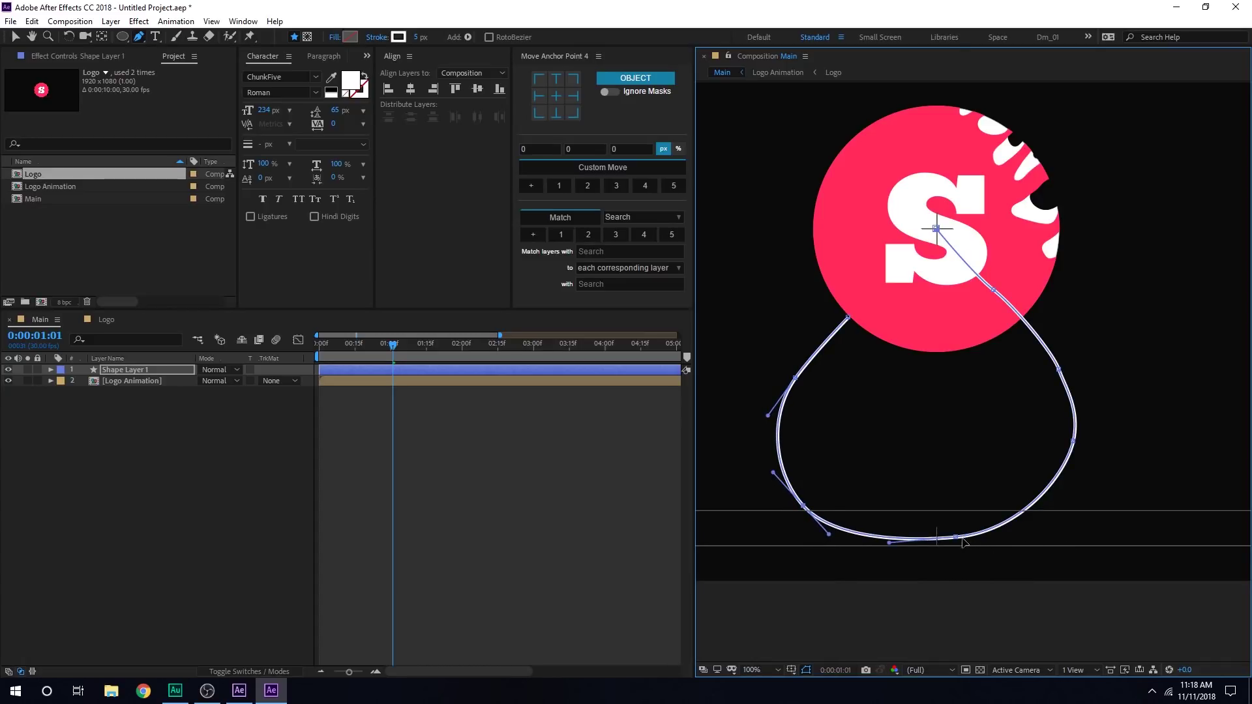
pyautogui.moveTo(956, 538); pyautogui.dragTo(977, 548)
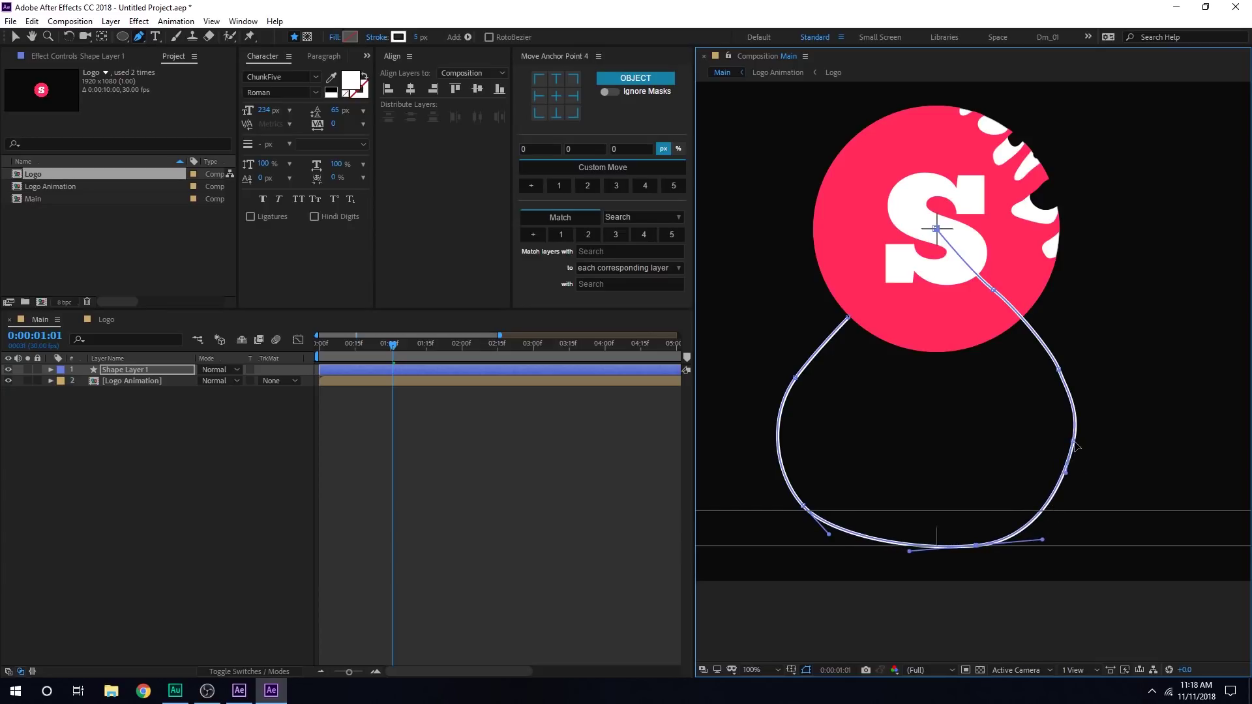
pyautogui.click(1074, 443)
pyautogui.moveTo(1065, 471); pyautogui.dragTo(1063, 487)
pyautogui.moveTo(1059, 372); pyautogui.dragTo(1061, 378)
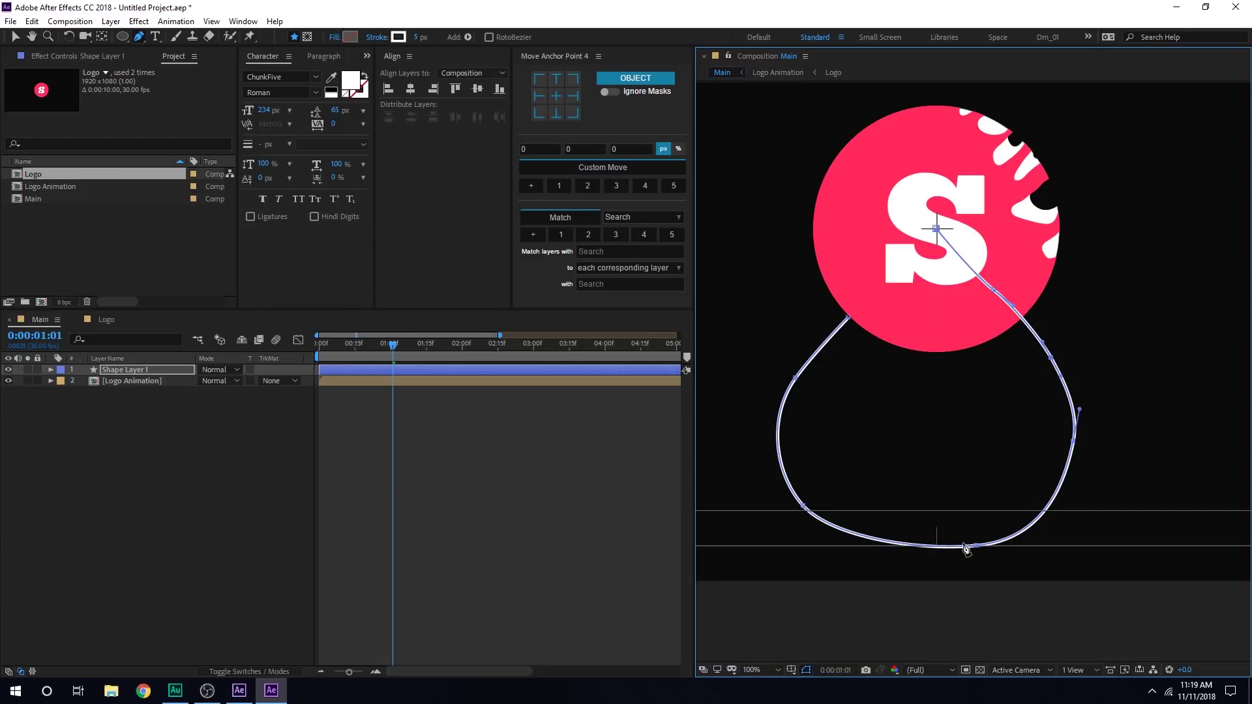
pyautogui.moveTo(977, 549); pyautogui.dragTo(965, 553)
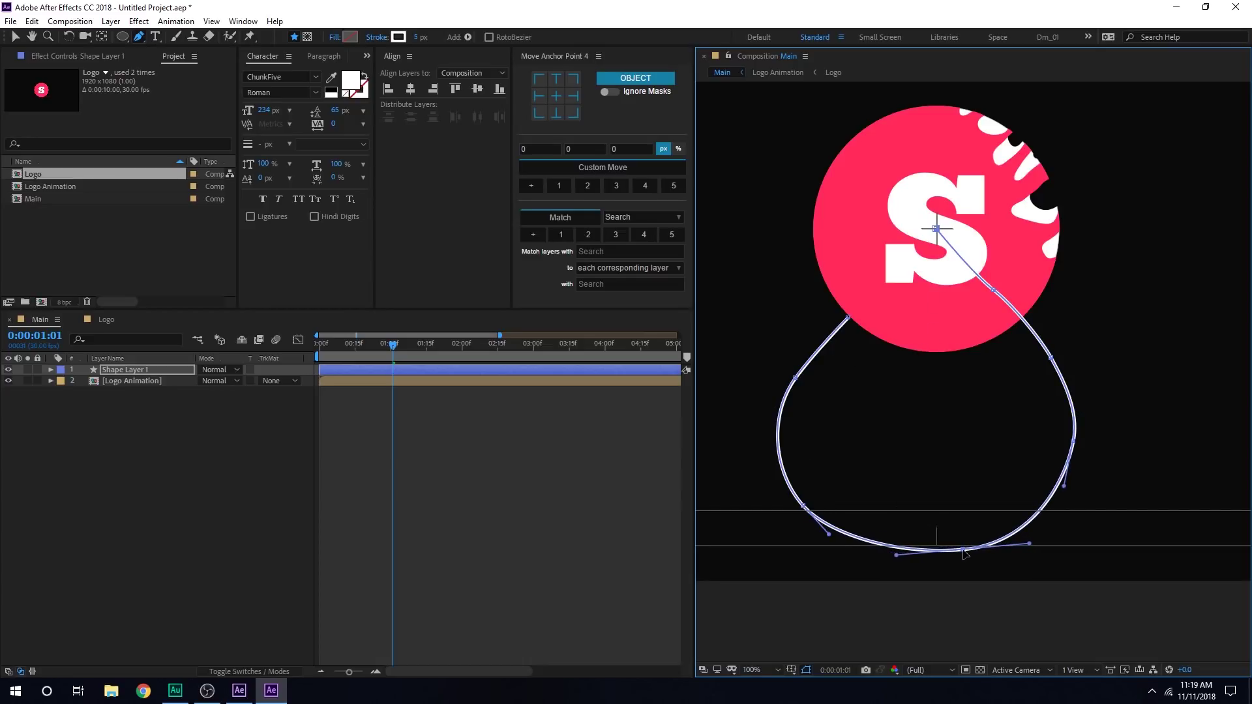
pyautogui.click(355, 447)
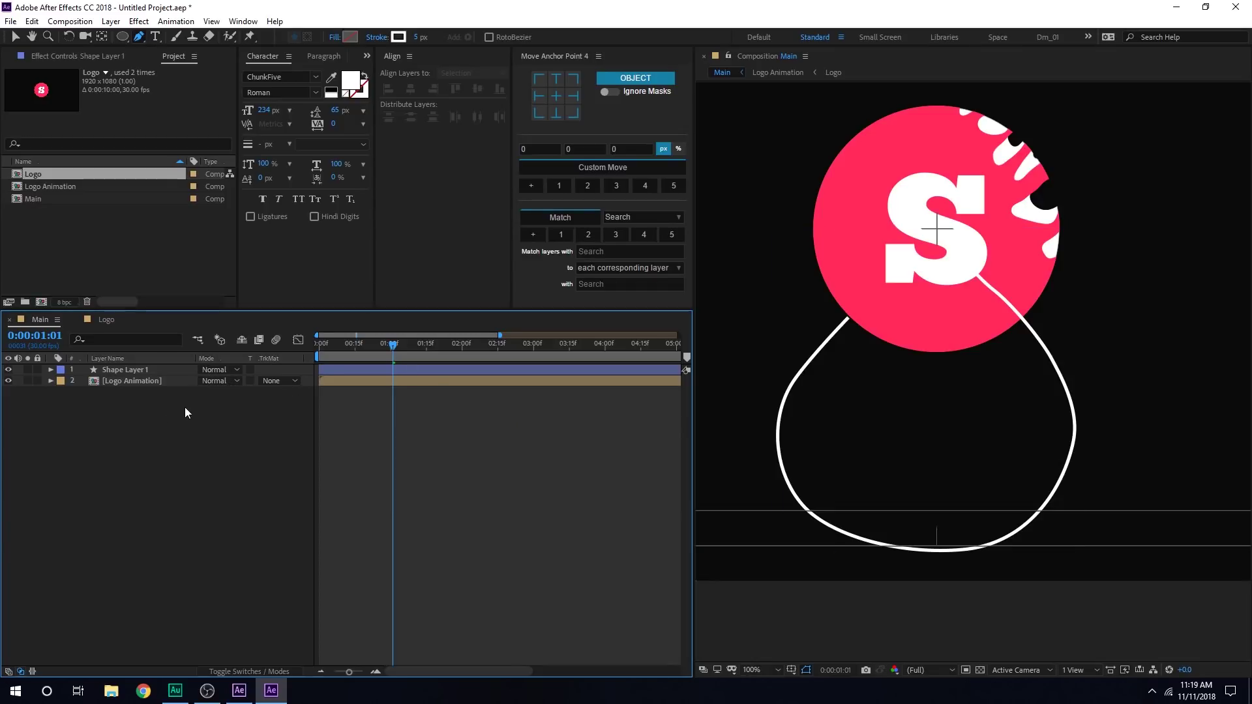
# Rename the shape layer to 'Line' and solo it
pyautogui.click(133, 372)
pyautogui.press('Return')
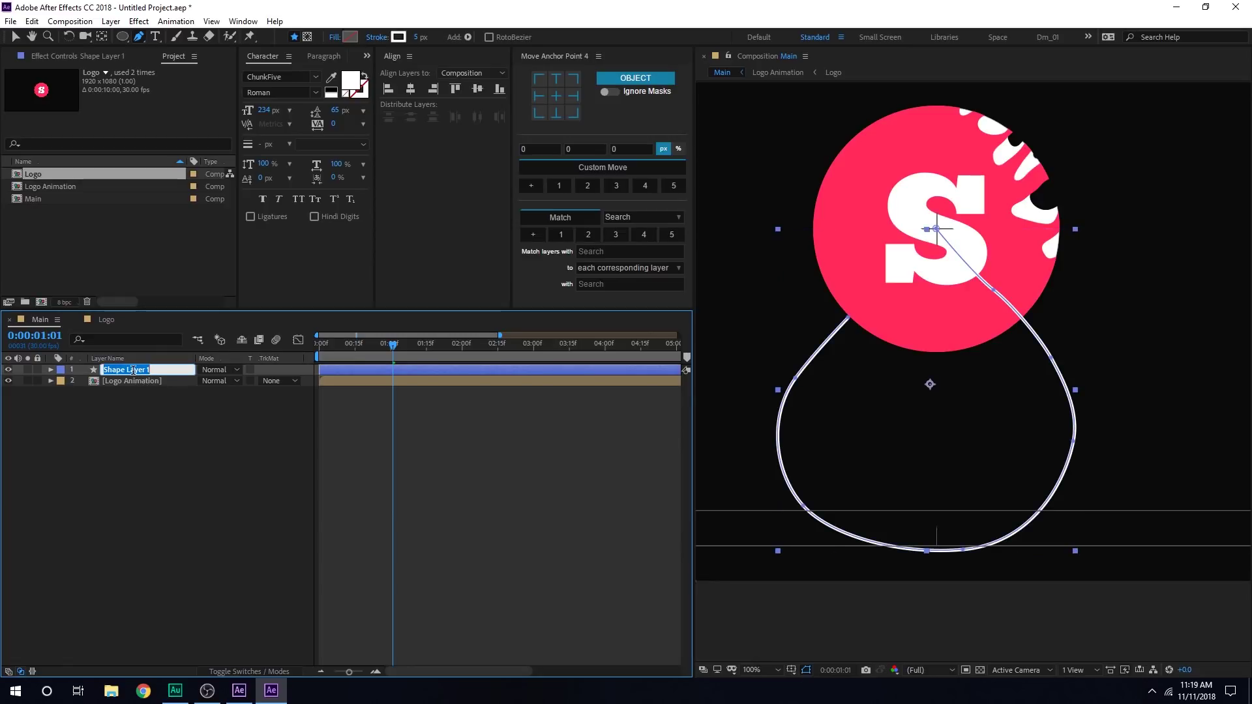
pyautogui.write('Line')
pyautogui.press('Return')
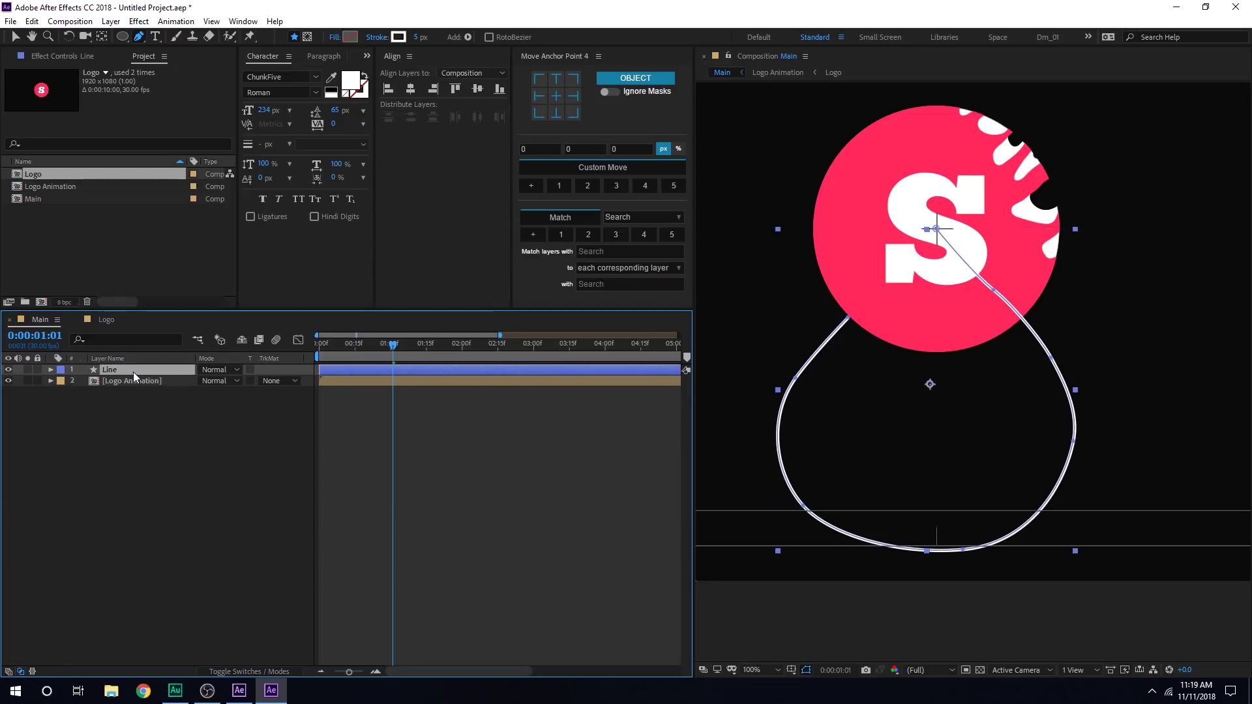
pyautogui.click(28, 369)
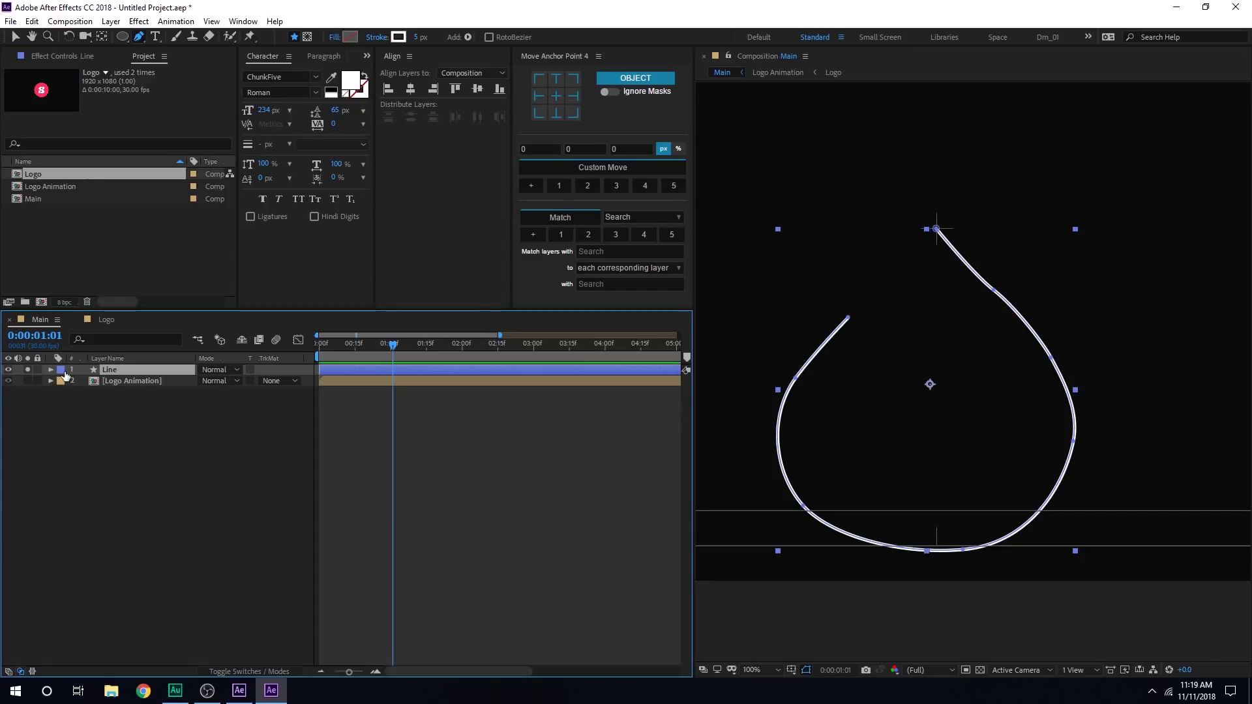
# Add Trim Paths to the Line layer's contents
pyautogui.click(52, 370)
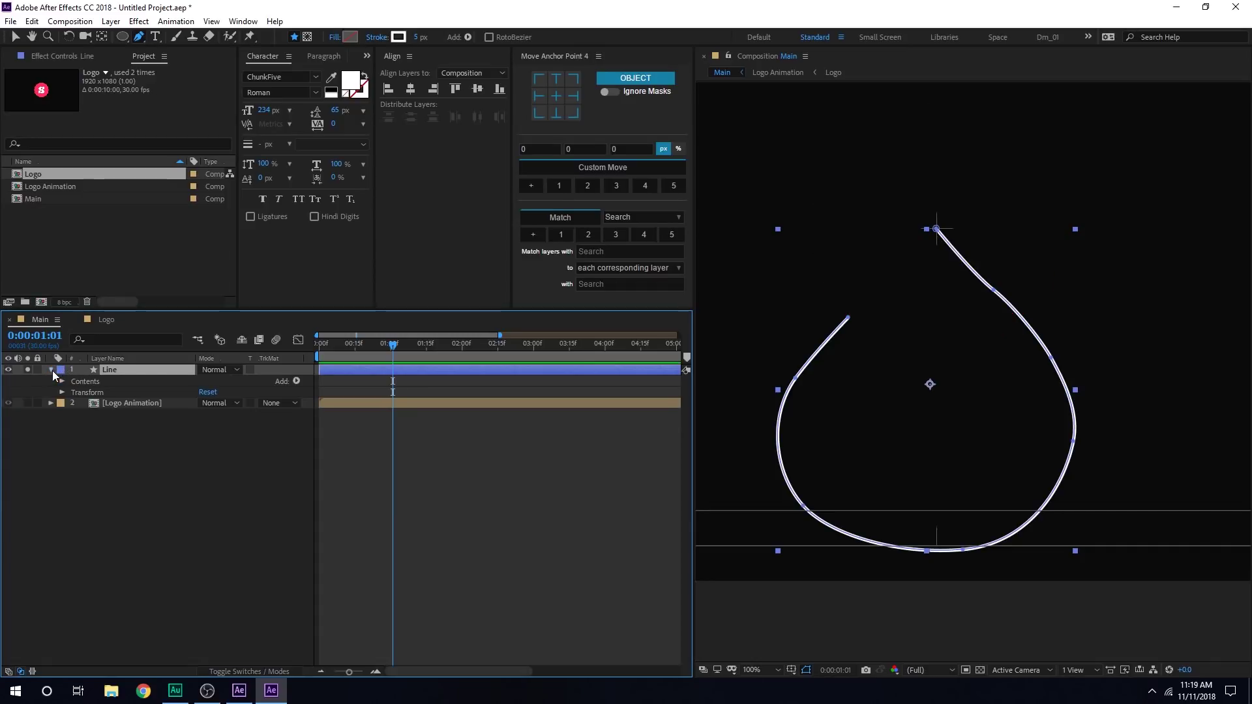
pyautogui.click(298, 379)
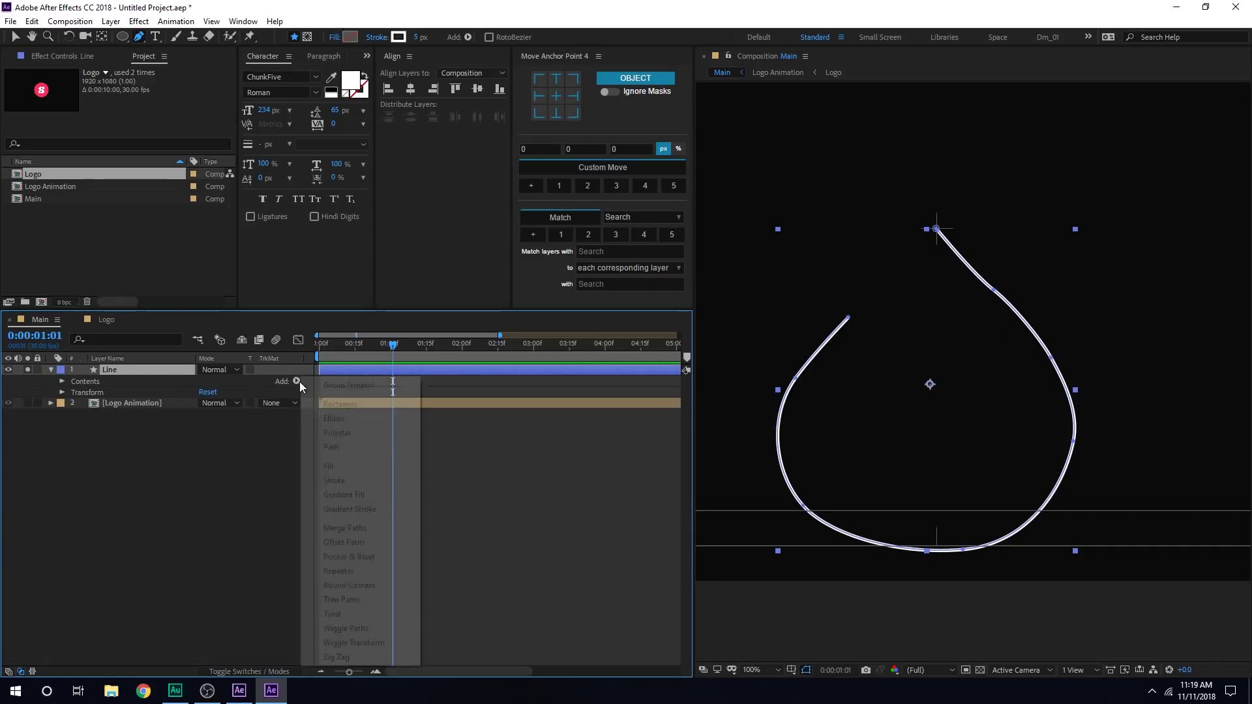
pyautogui.click(354, 600)
pyautogui.press('=')
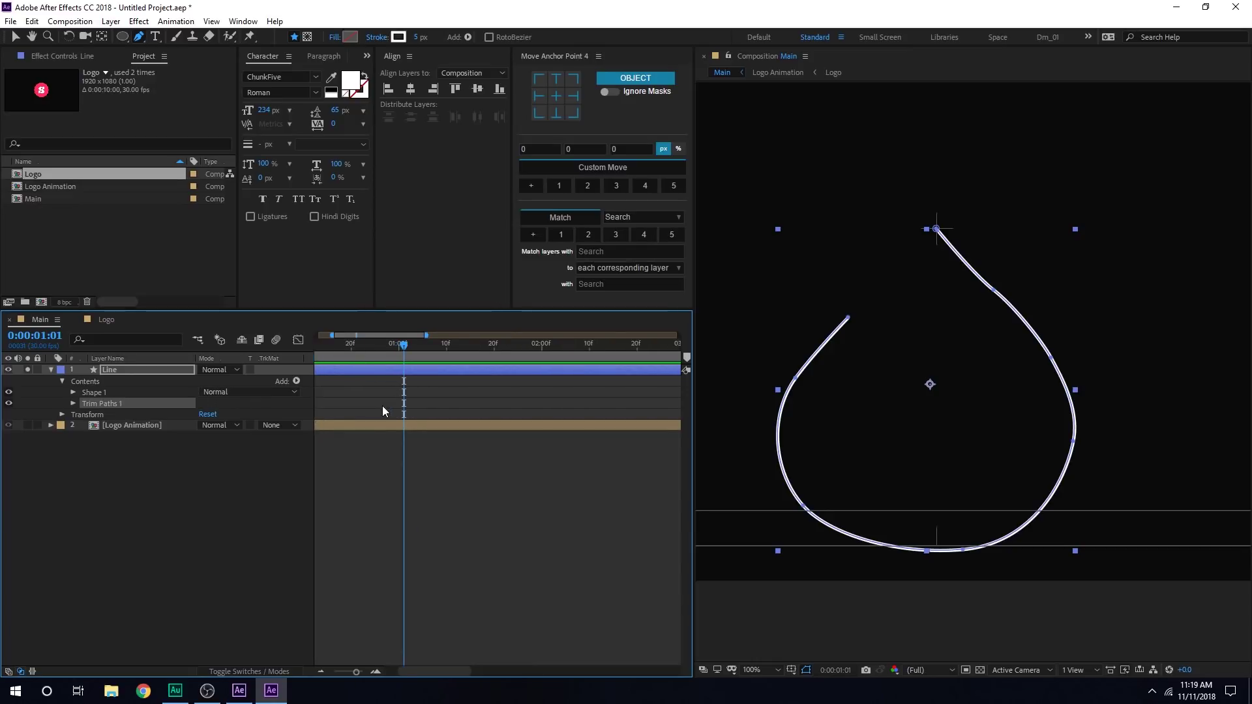
pyautogui.moveTo(425, 667); pyautogui.dragTo(407, 675)
pyautogui.moveTo(406, 344); pyautogui.dragTo(304, 354)
pyautogui.click(73, 403)
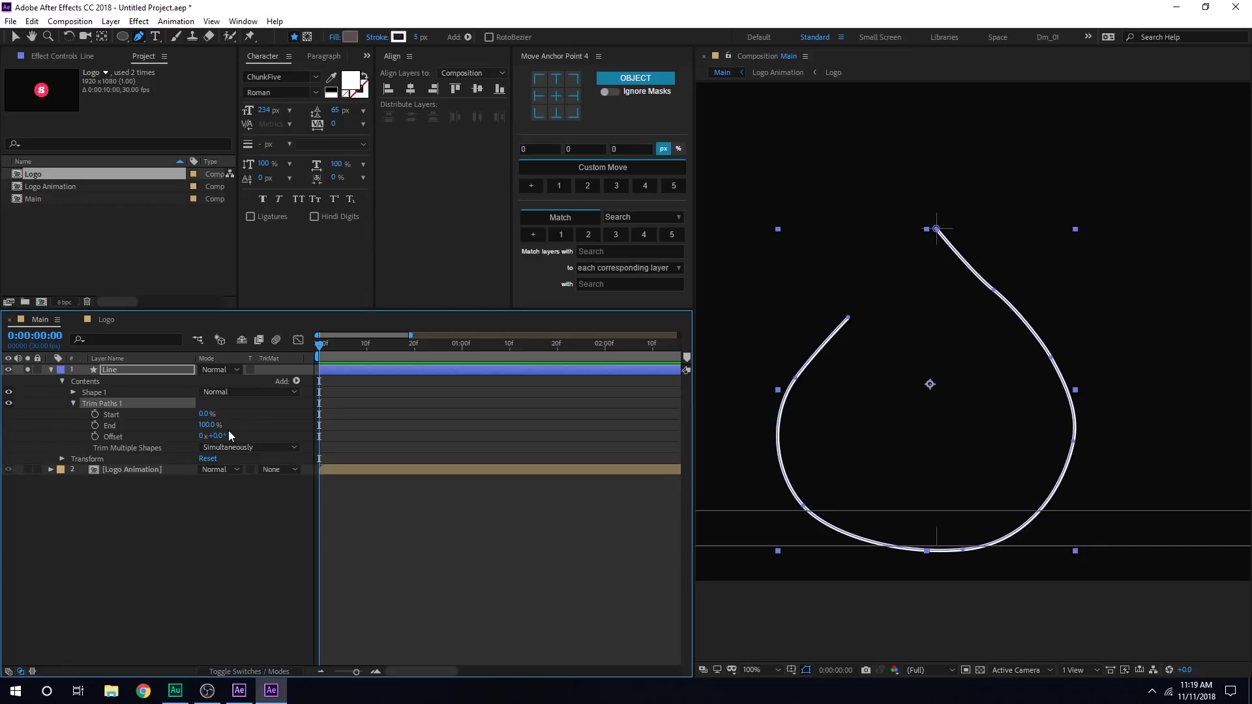
# Keyframe Trim Paths End from 0% to 100% at 20 frames
pyautogui.moveTo(218, 425); pyautogui.dragTo(76, 444)
pyautogui.click(95, 425)
pyautogui.moveTo(349, 343); pyautogui.dragTo(413, 357)
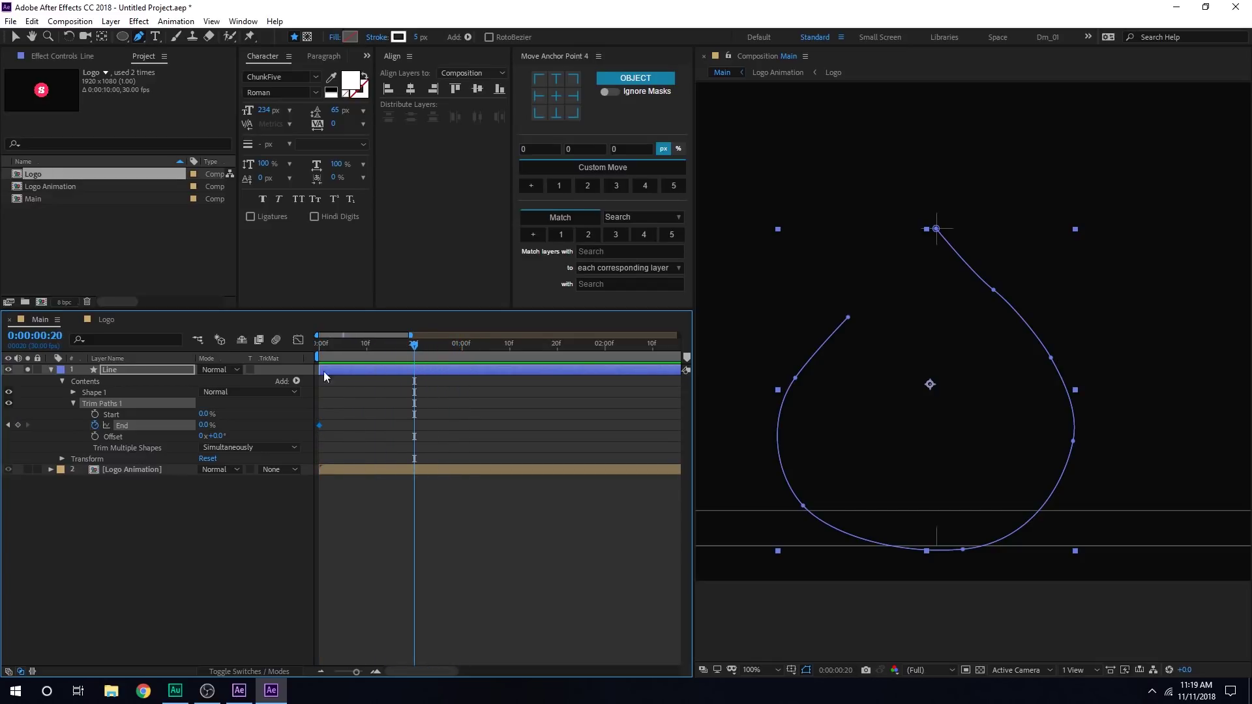
pyautogui.moveTo(205, 425); pyautogui.dragTo(339, 430)
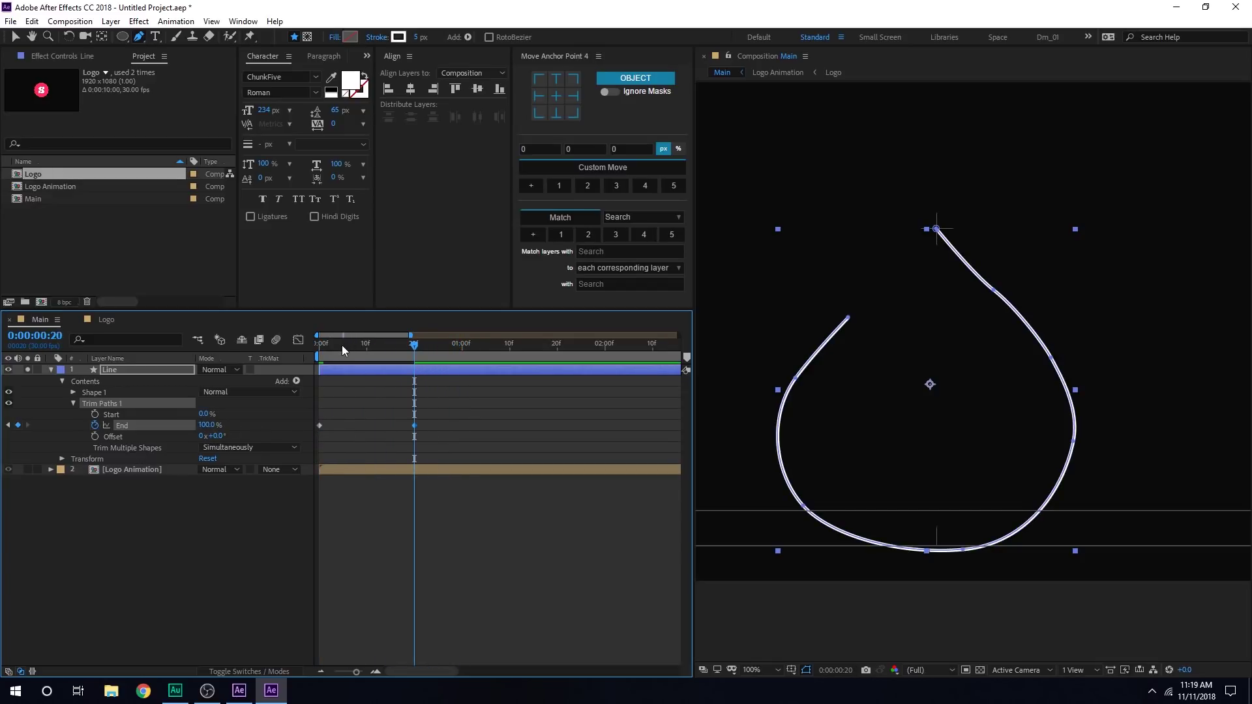
pyautogui.click(324, 350)
pyautogui.moveTo(324, 353); pyautogui.dragTo(329, 352)
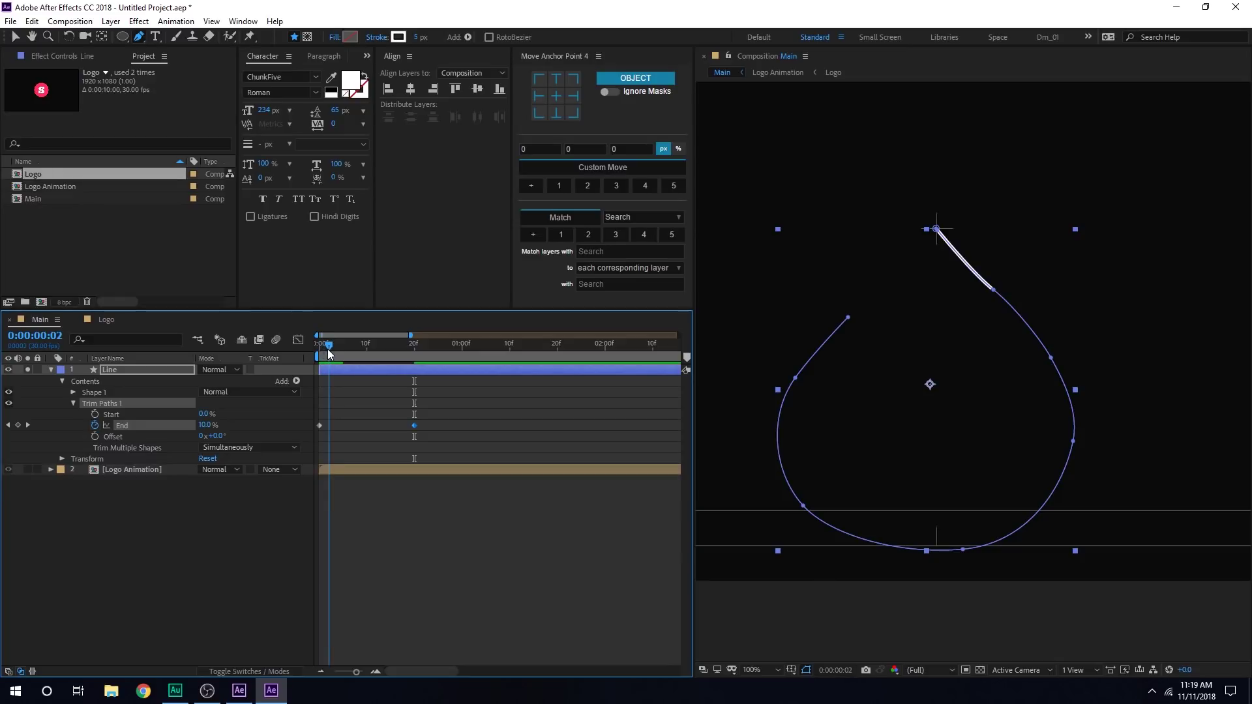
# Keyframe Trim Paths Start from 0% at frame 2 to 100% at frame 23
pyautogui.click(95, 414)
pyautogui.moveTo(422, 352); pyautogui.dragTo(428, 354)
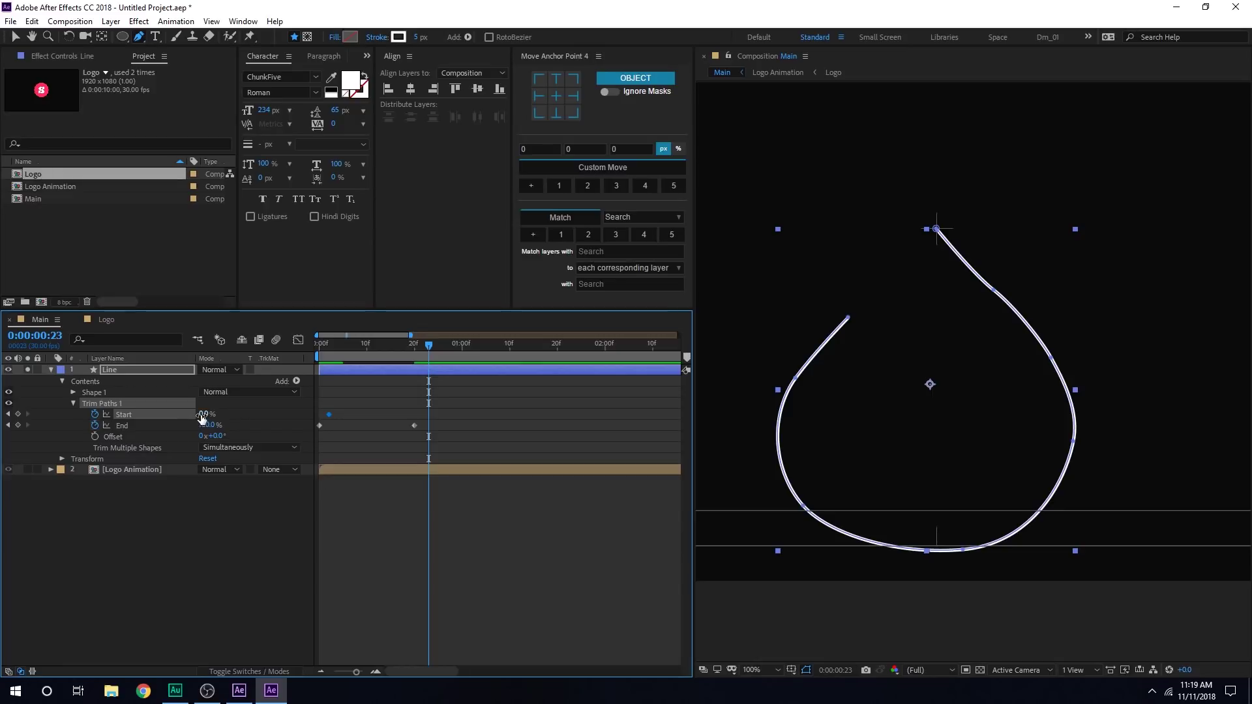
pyautogui.moveTo(202, 418); pyautogui.dragTo(248, 418)
pyautogui.moveTo(334, 345); pyautogui.dragTo(321, 353)
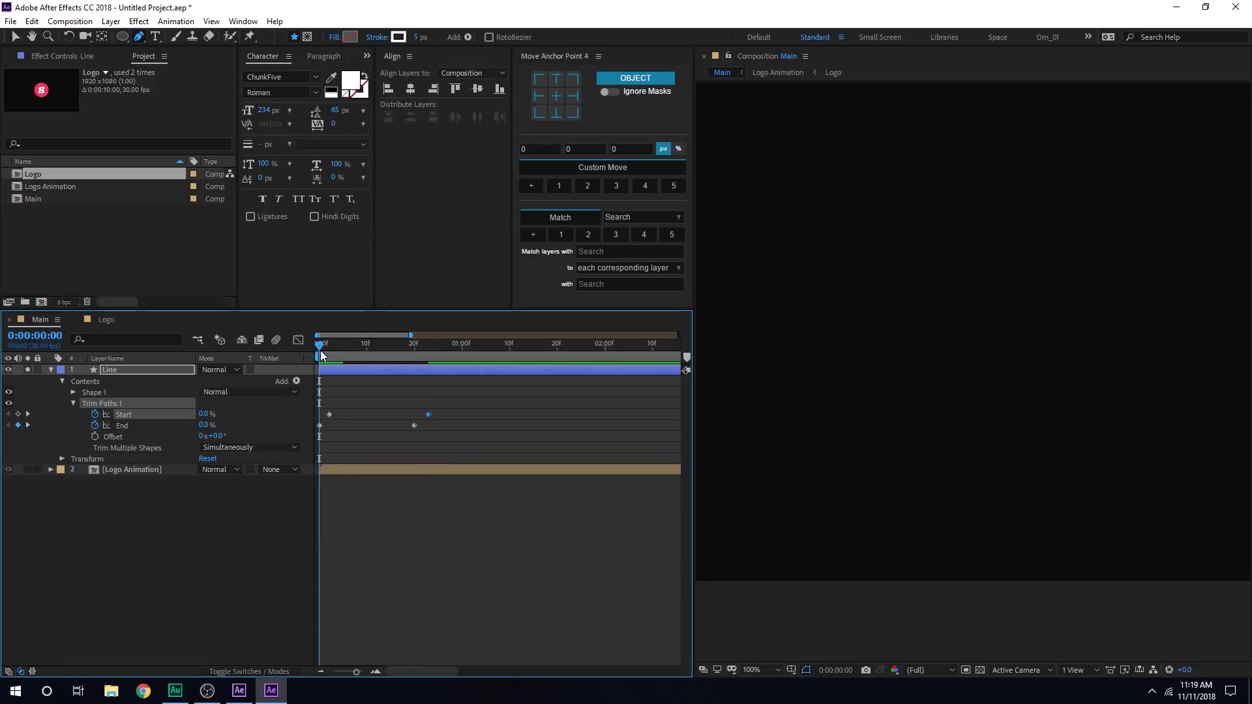
pyautogui.press('space')
pyautogui.press('space')
# Shift the later Start and End keyframes to the one-second mark
pyautogui.click(460, 353)
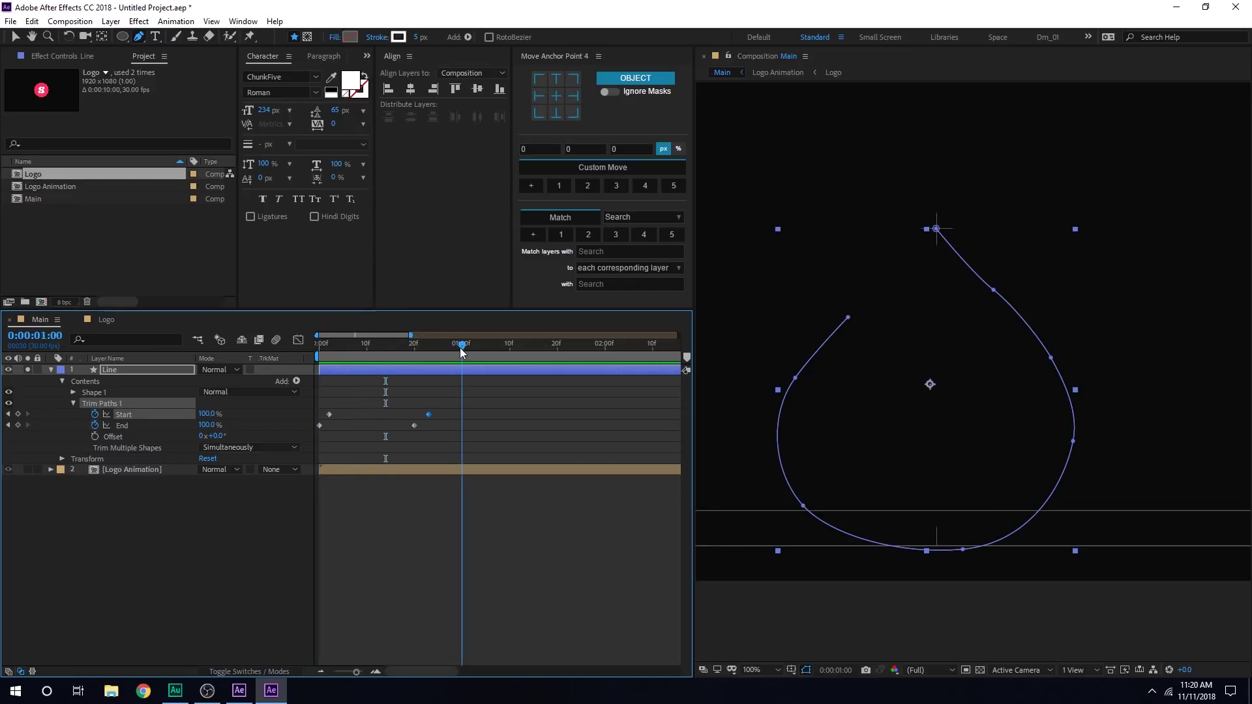
pyautogui.keyDown('shift'); pyautogui.click(414, 426); pyautogui.keyUp('shift')
pyautogui.moveTo(428, 420); pyautogui.dragTo(473, 419)
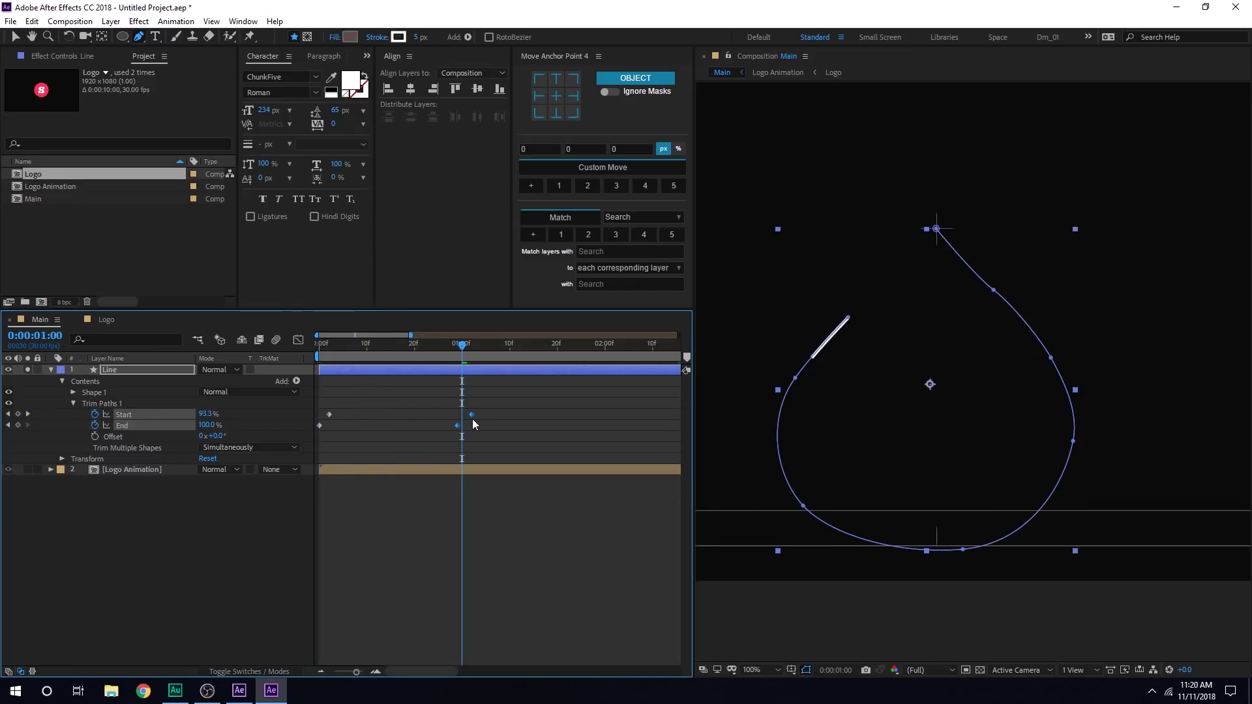
pyautogui.click(448, 382)
pyautogui.moveTo(431, 352); pyautogui.dragTo(365, 354)
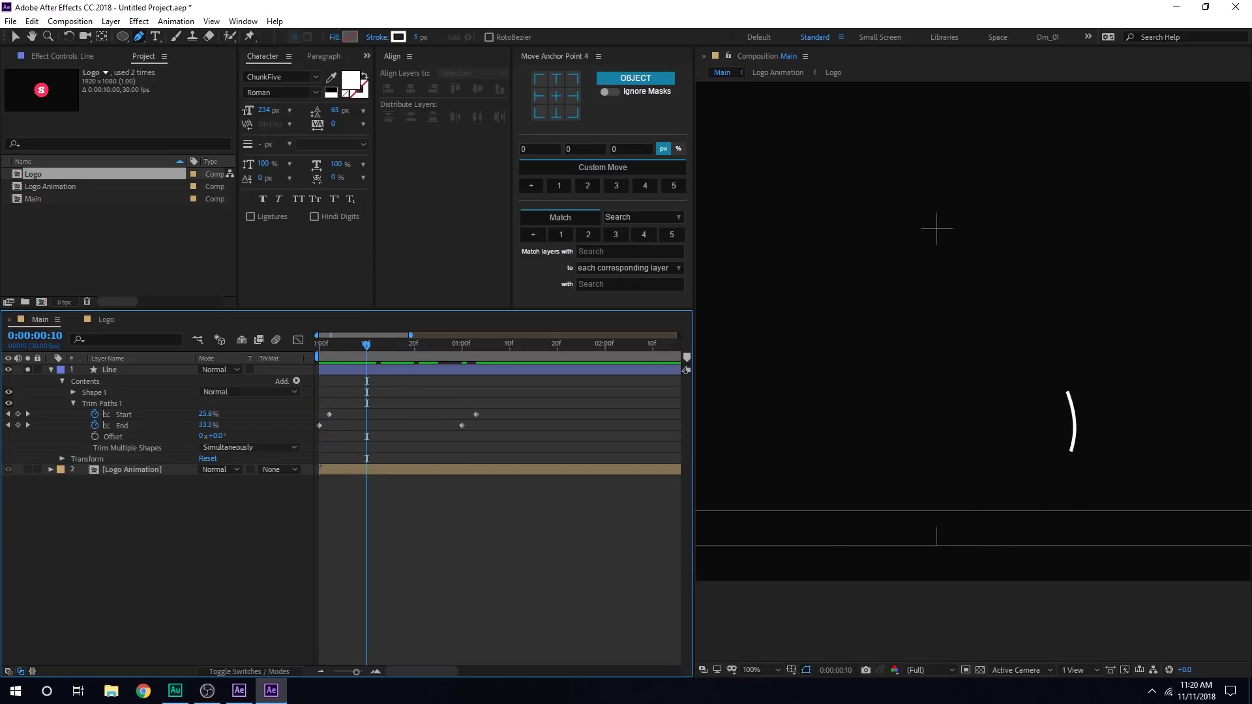
# Set the Line stroke's Line Join and Line Cap to Round
pyautogui.click(72, 401)
pyautogui.click(73, 403)
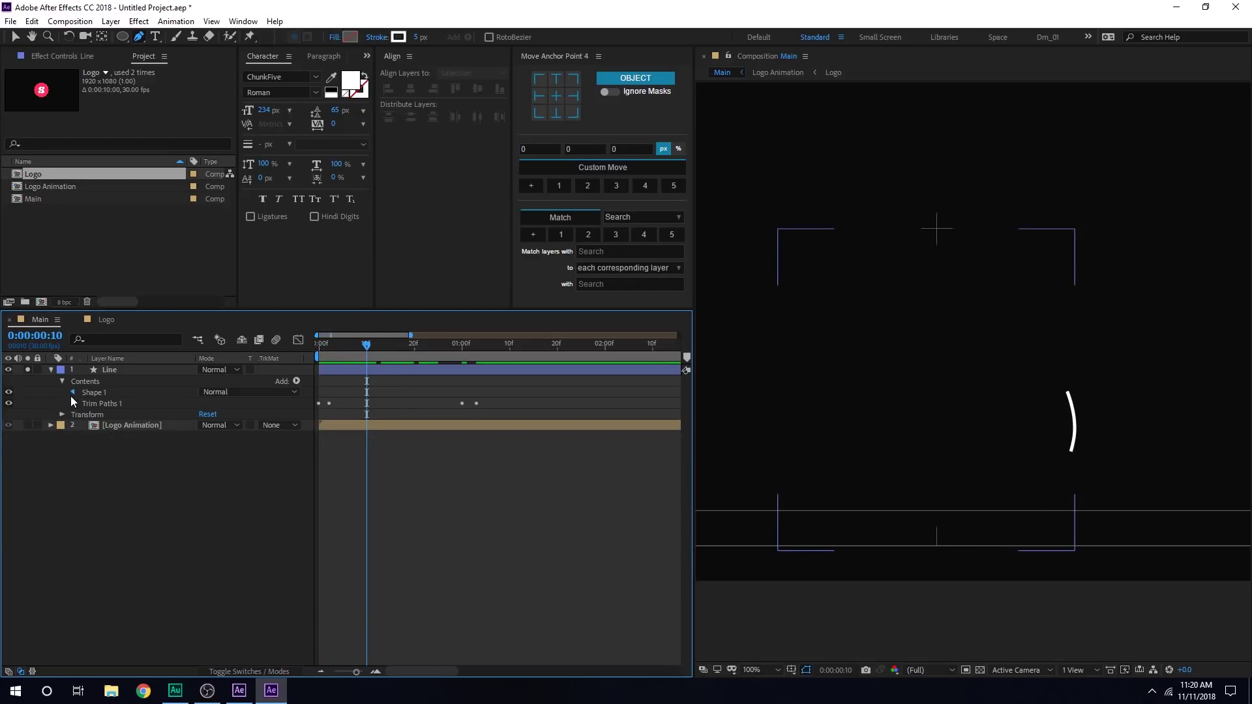
pyautogui.click(72, 393)
pyautogui.click(84, 415)
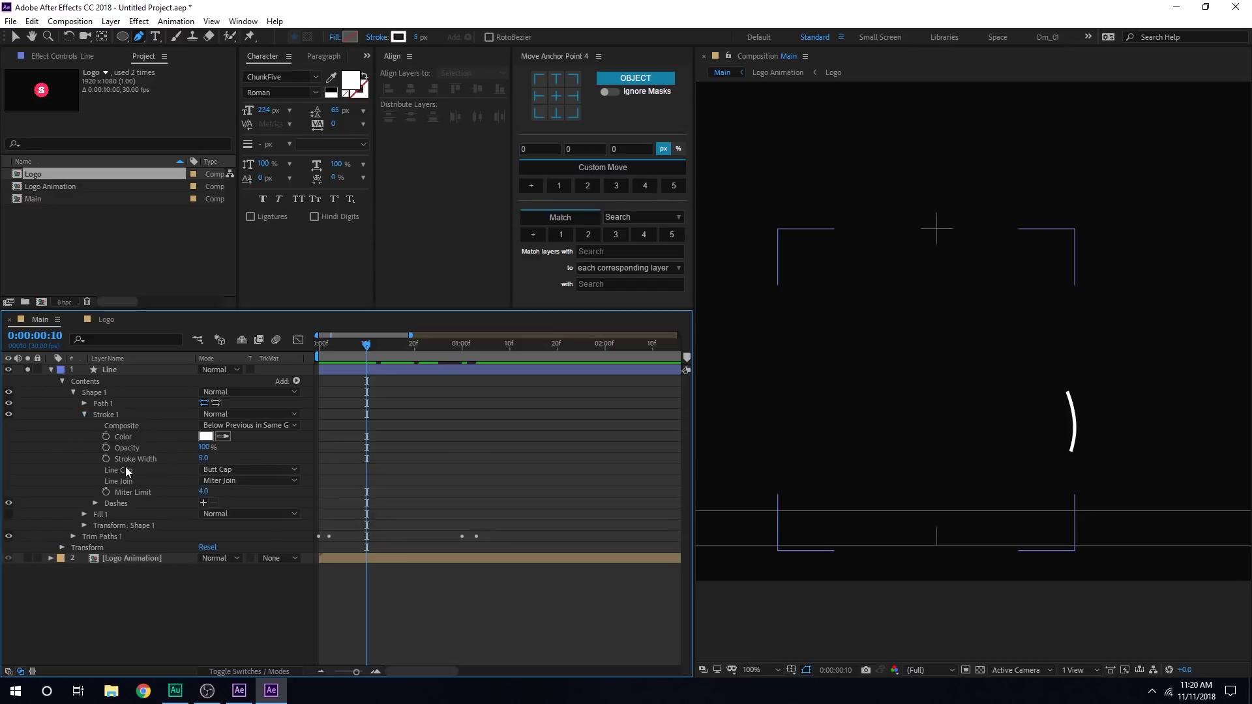
pyautogui.click(234, 481)
pyautogui.click(233, 504)
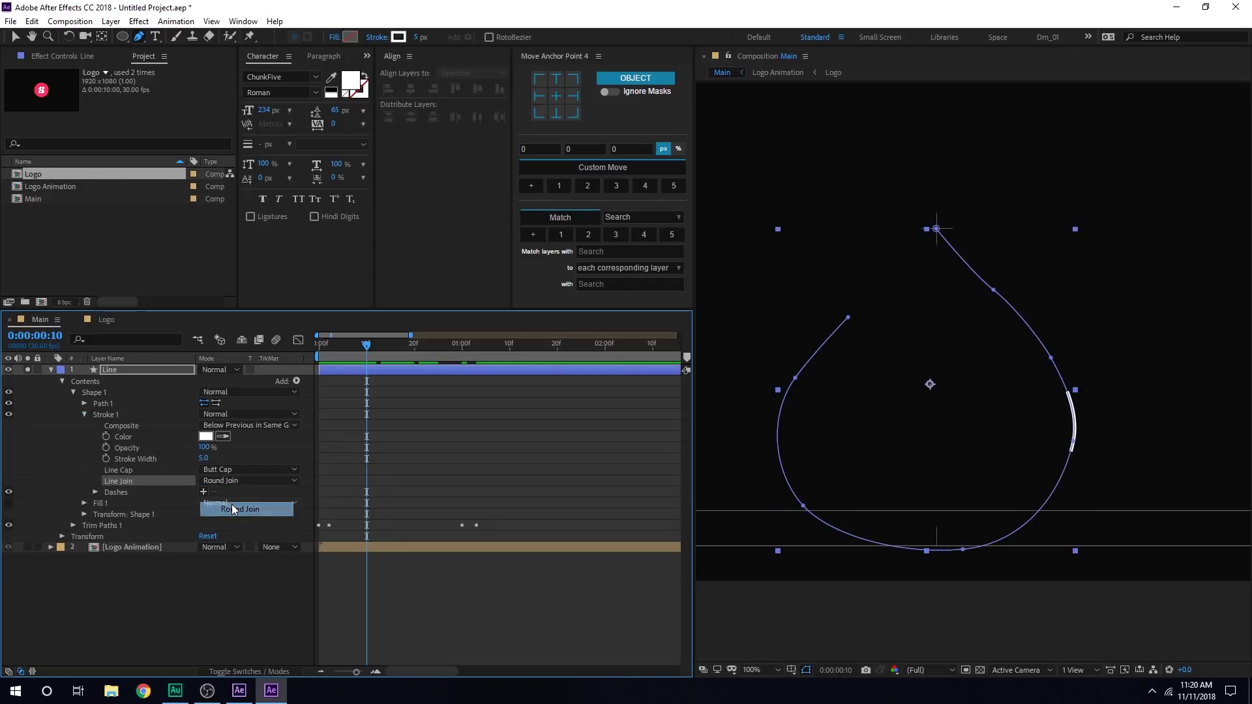
pyautogui.click(226, 470)
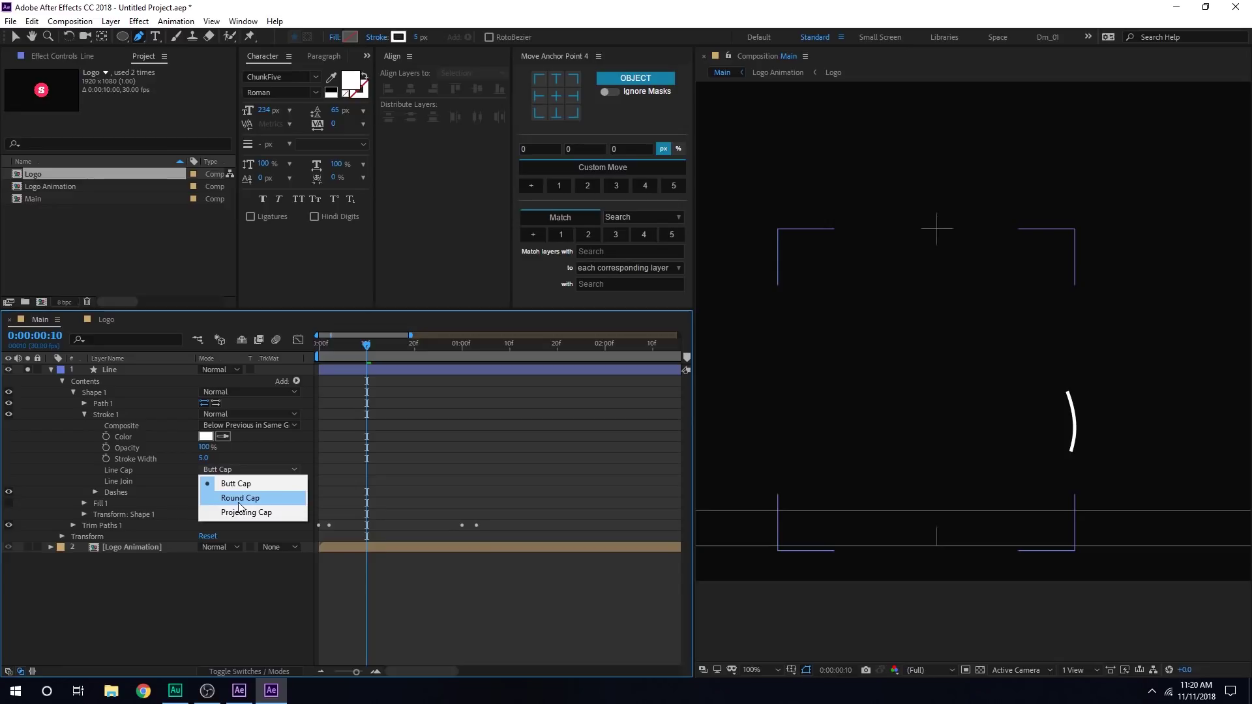
pyautogui.click(240, 498)
pyautogui.moveTo(356, 335)
pyautogui.mouseDown()
pyautogui.moveTo(334, 343)
pyautogui.moveTo(371, 343)
pyautogui.mouseUp()
# Easy-ease the four Start/End keyframes and lengthen their influence for sharp speed peaks
pyautogui.click(112, 369)
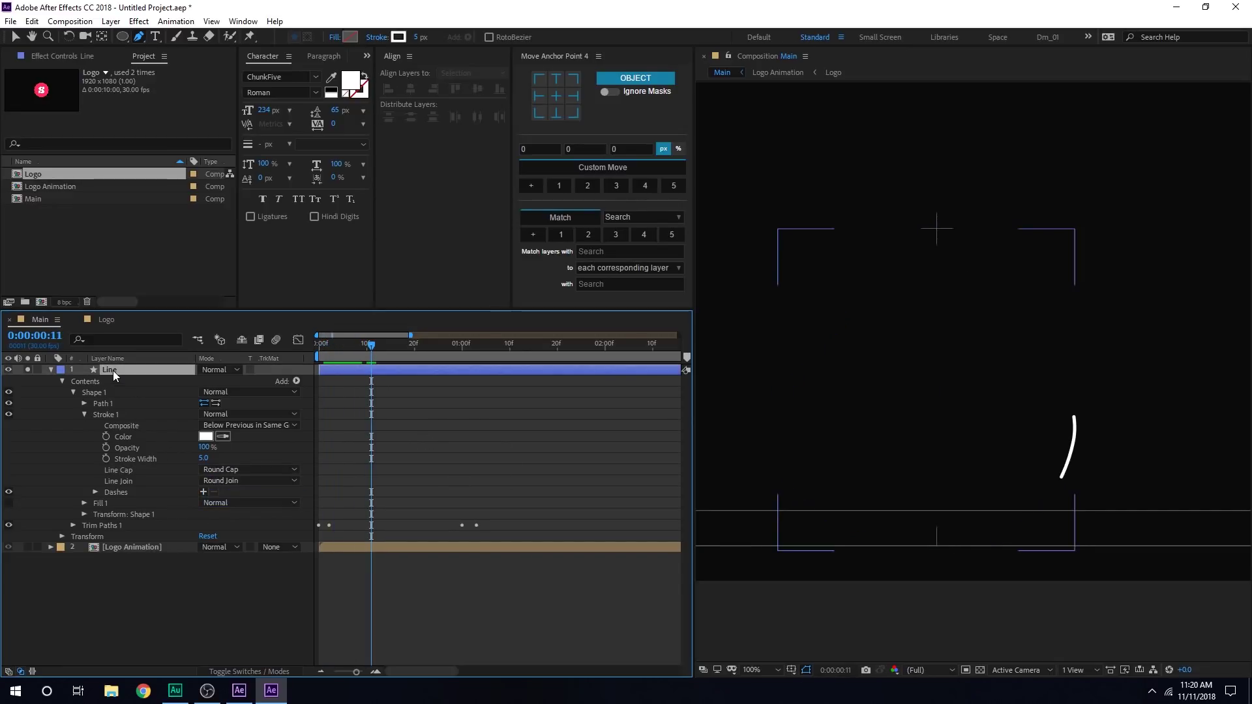
pyautogui.press('u')
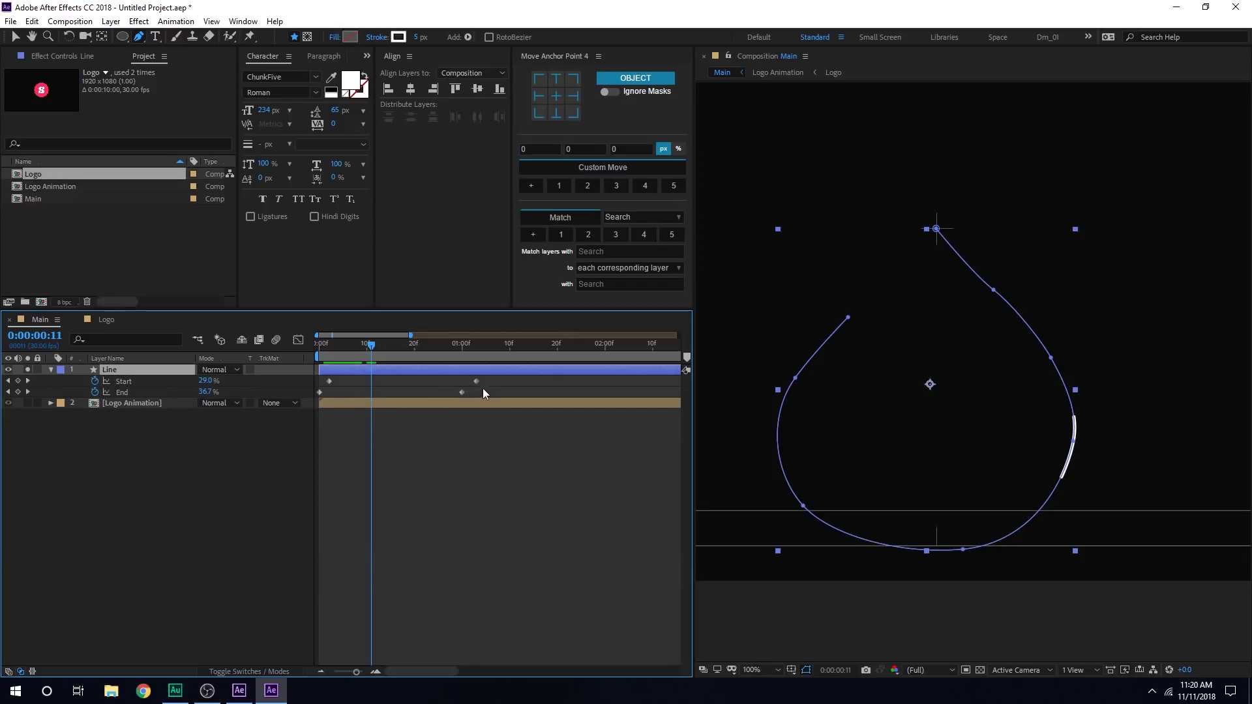
pyautogui.moveTo(491, 376); pyautogui.dragTo(312, 408)
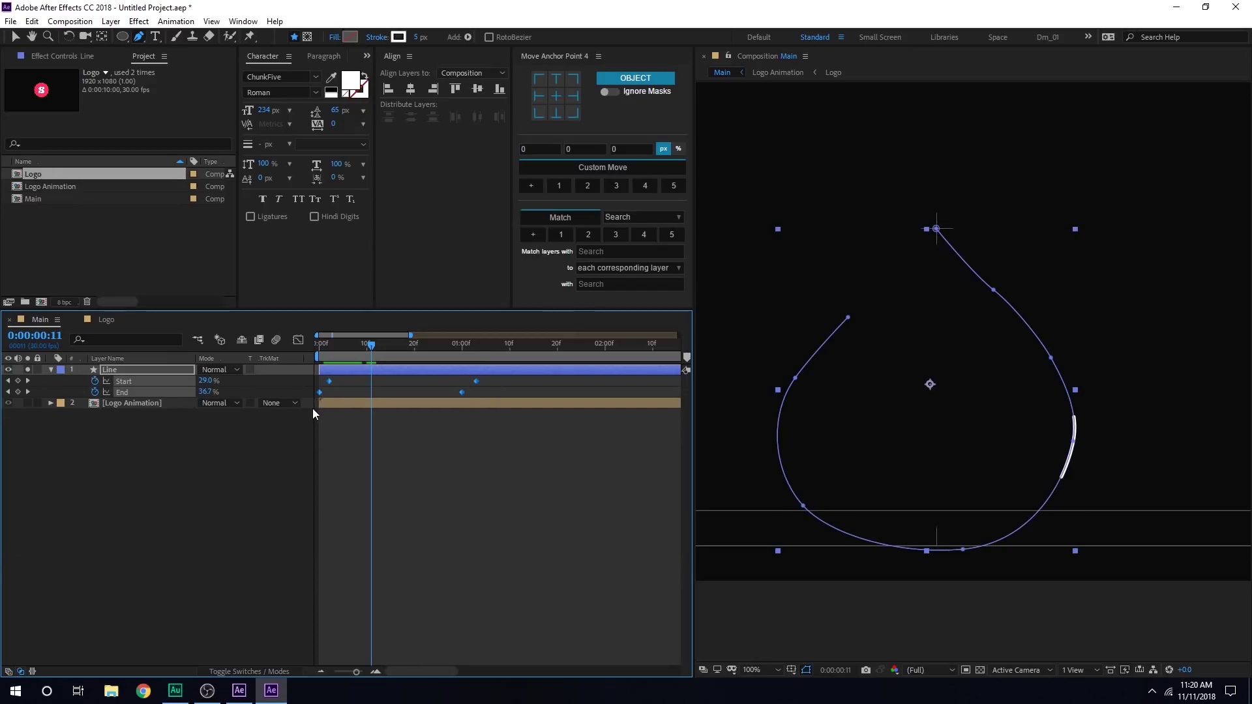
pyautogui.press('F9')
pyautogui.click(300, 341)
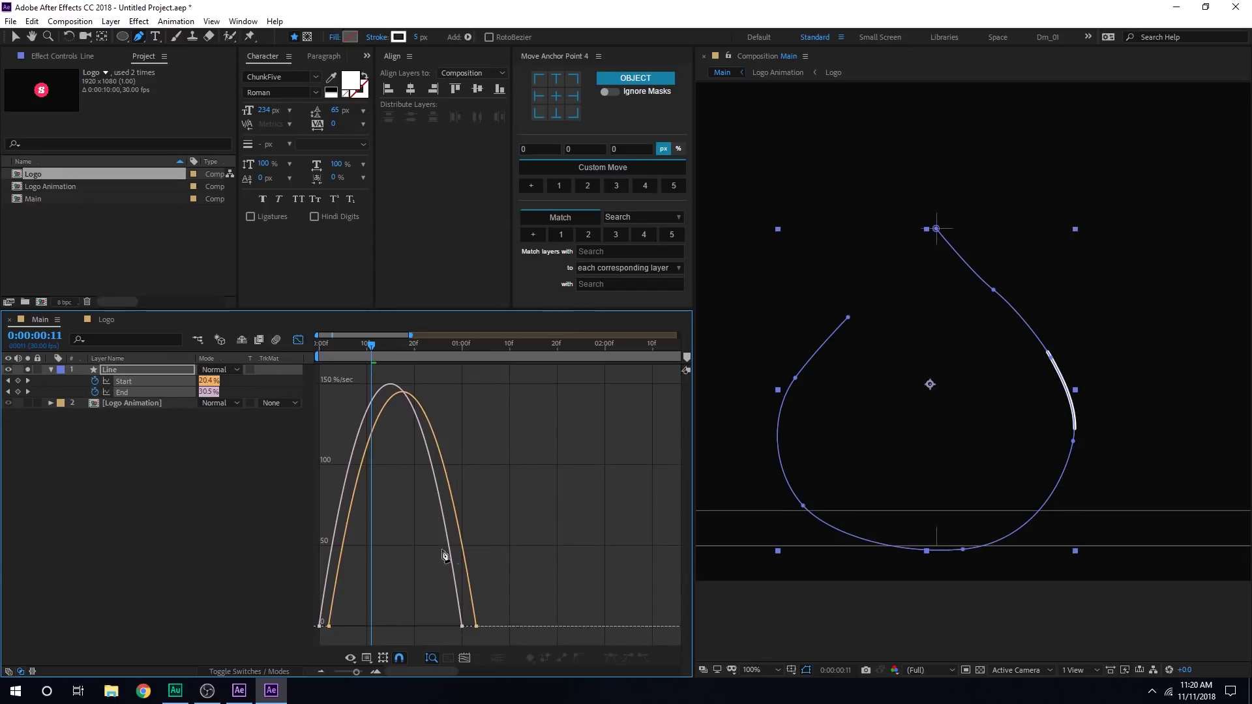
pyautogui.moveTo(392, 596); pyautogui.dragTo(256, 649)
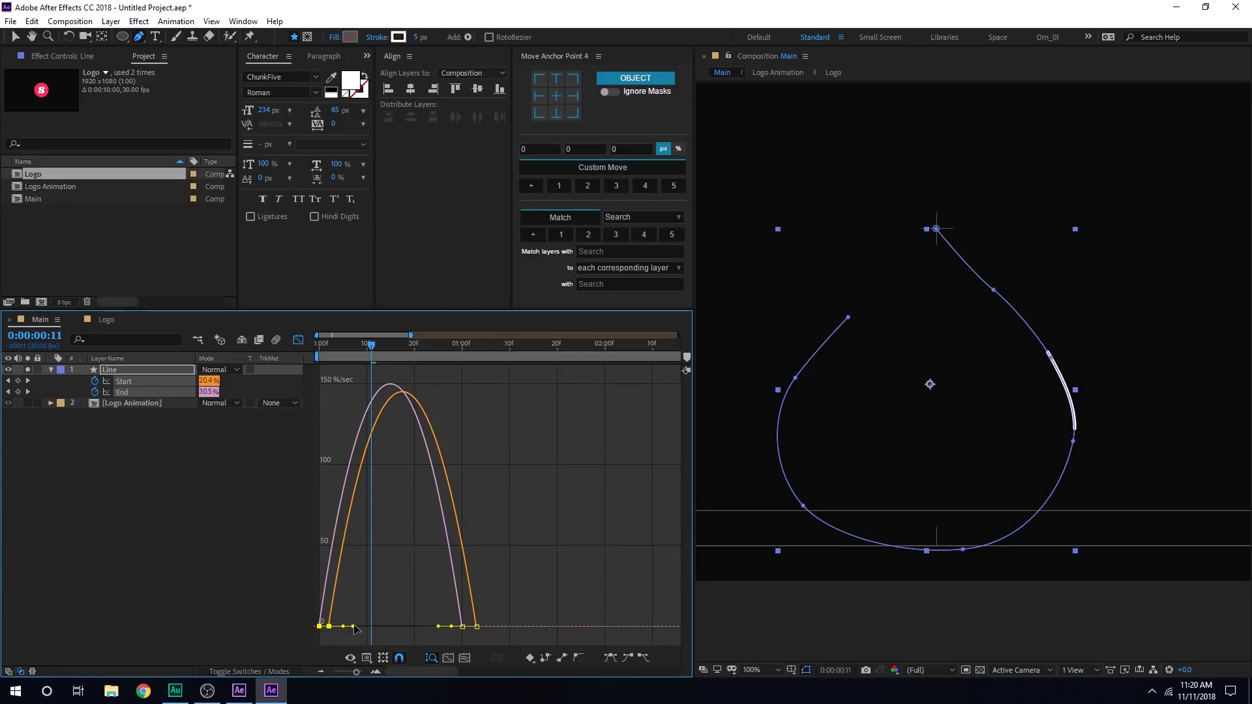
pyautogui.moveTo(355, 628); pyautogui.dragTo(455, 625)
pyautogui.click(509, 593)
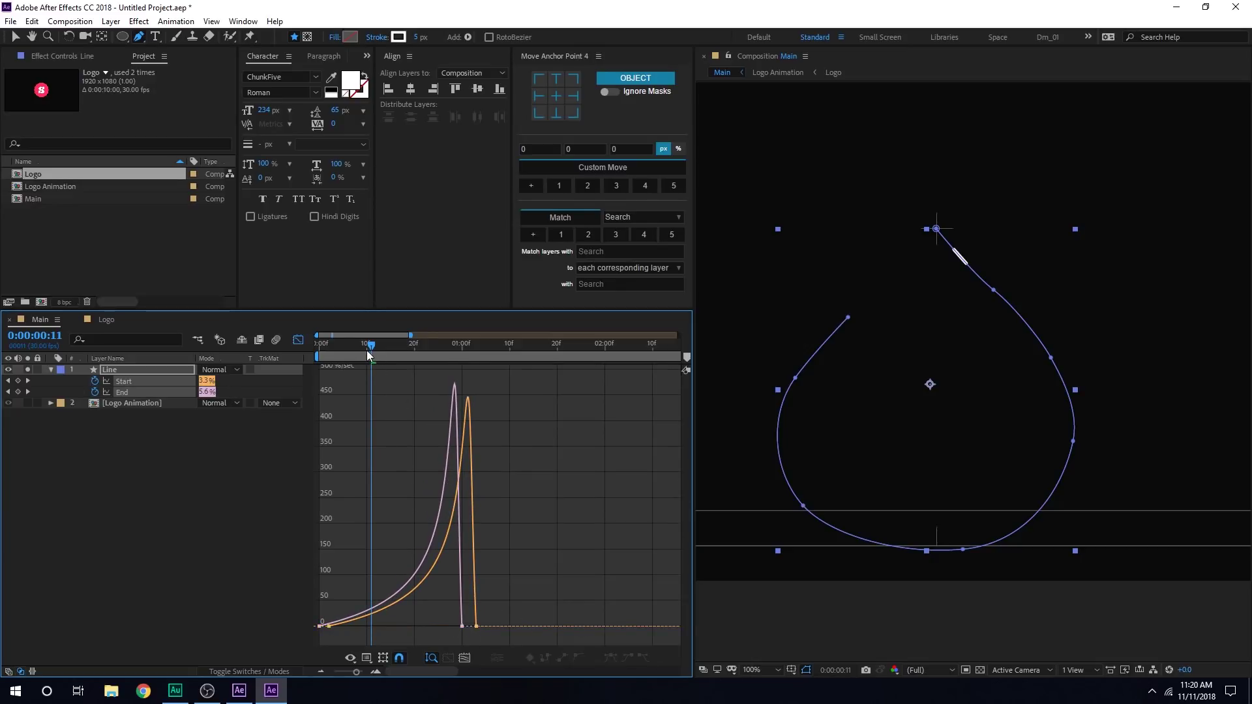
pyautogui.moveTo(368, 354)
pyautogui.mouseDown()
pyautogui.moveTo(280, 348)
pyautogui.moveTo(368, 346)
pyautogui.mouseUp()
pyautogui.press('space')
pyautogui.click(298, 340)
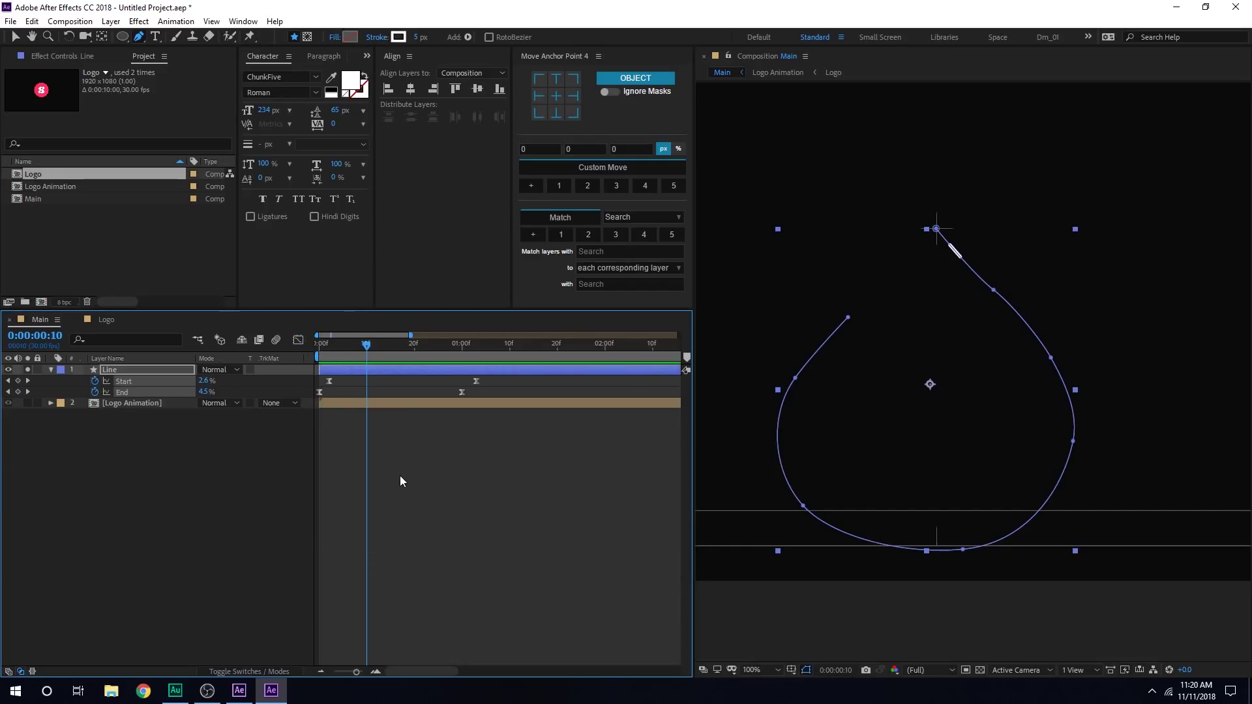
# Move the Line's Start keyframes slightly earlier
pyautogui.click(401, 475)
pyautogui.moveTo(444, 356); pyautogui.dragTo(464, 357)
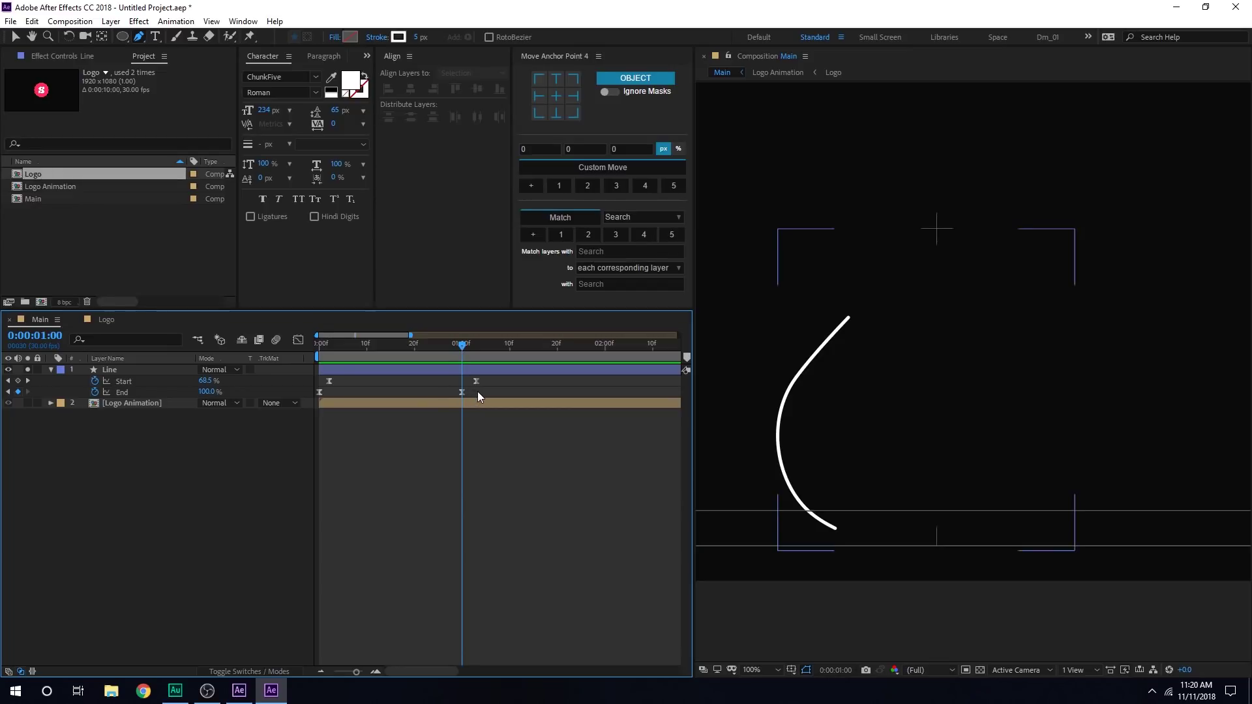
pyautogui.moveTo(330, 383); pyautogui.dragTo(486, 386)
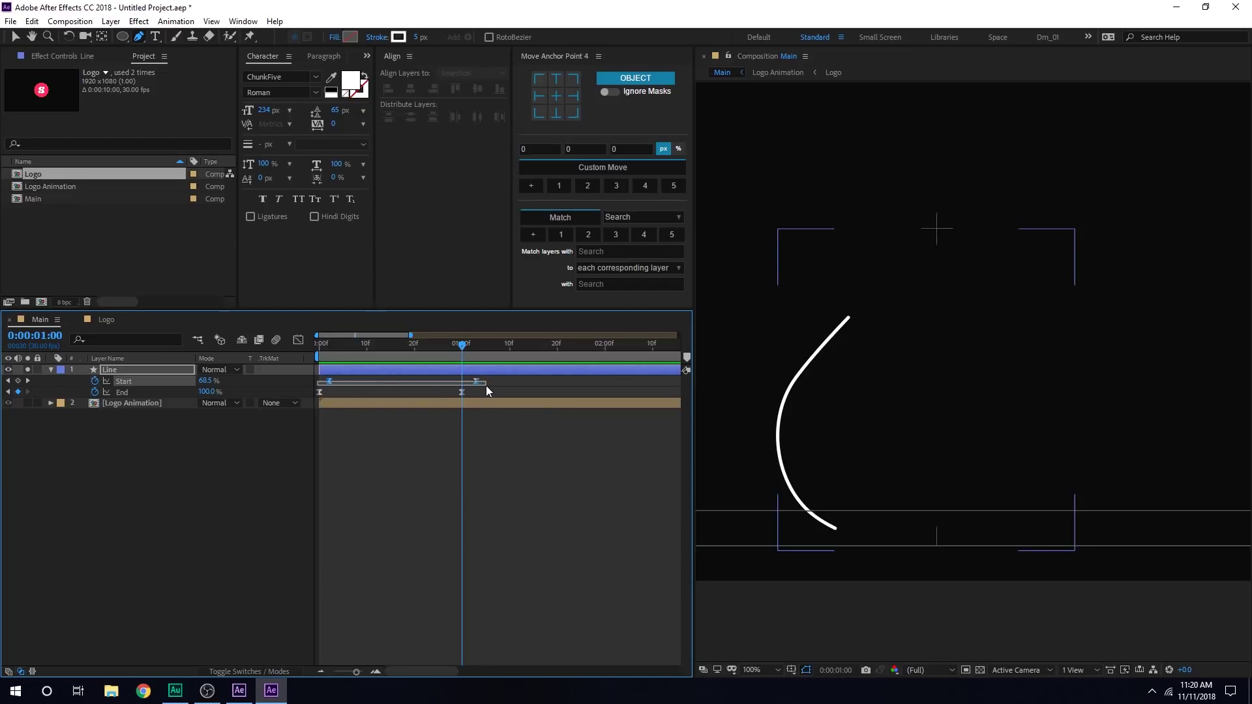
pyautogui.click(429, 446)
pyautogui.moveTo(411, 353); pyautogui.dragTo(459, 361)
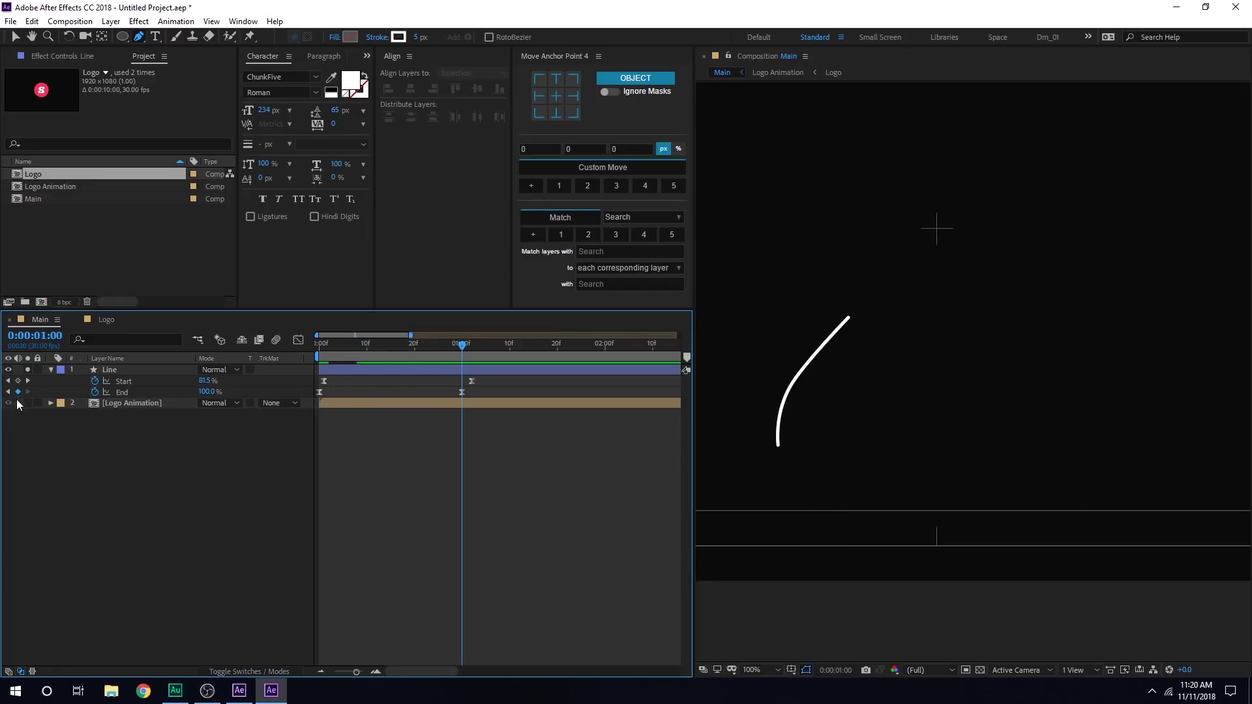
# Unsolo the Line layer and start the Logo Animation layer later
pyautogui.click(34, 370)
pyautogui.click(29, 370)
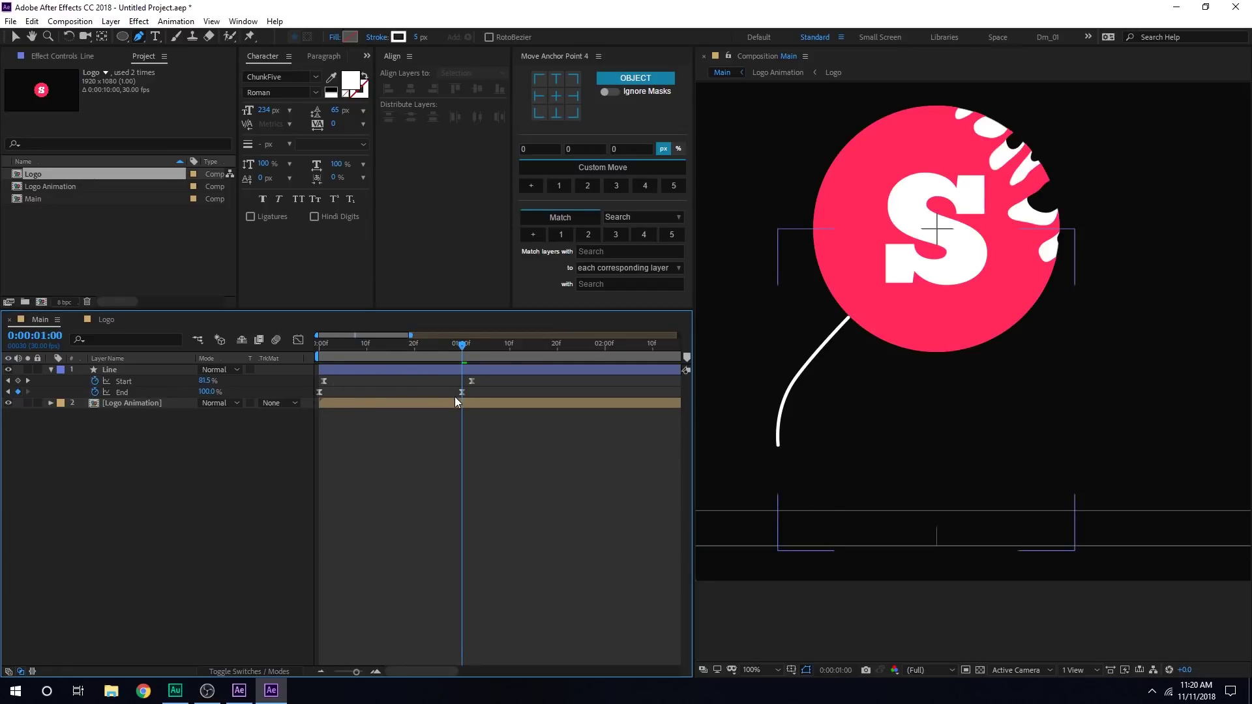
pyautogui.moveTo(390, 405); pyautogui.dragTo(508, 409)
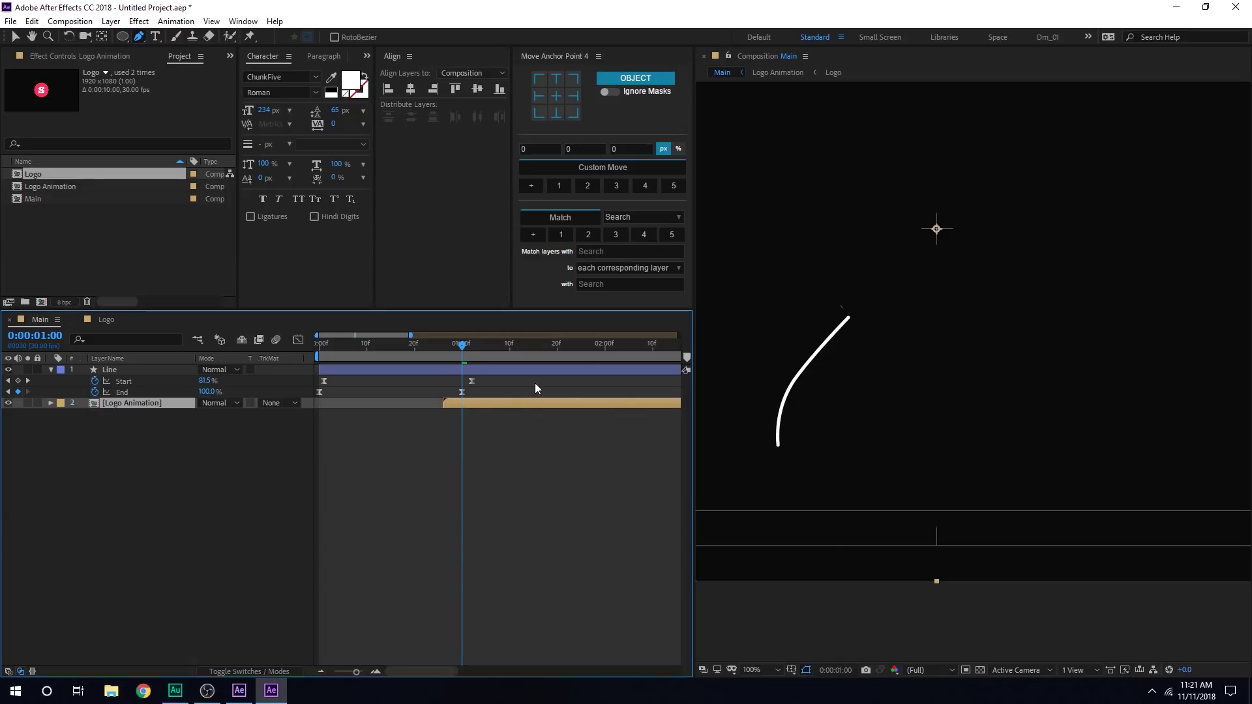
pyautogui.moveTo(470, 346); pyautogui.dragTo(501, 367)
# Inside the Logo Animation precomp, move Liquid 2 and [Logo] earlier in time
pyautogui.doubleClick(473, 400)
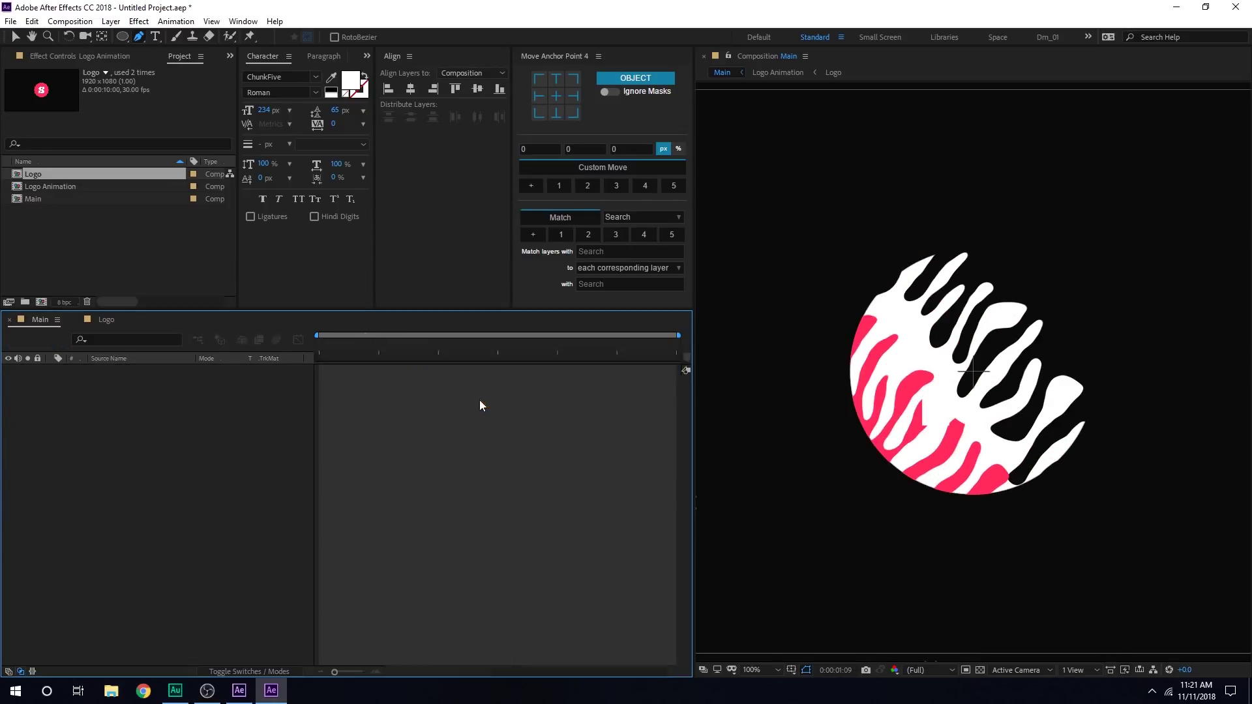
pyautogui.scroll(3, 409, 517)
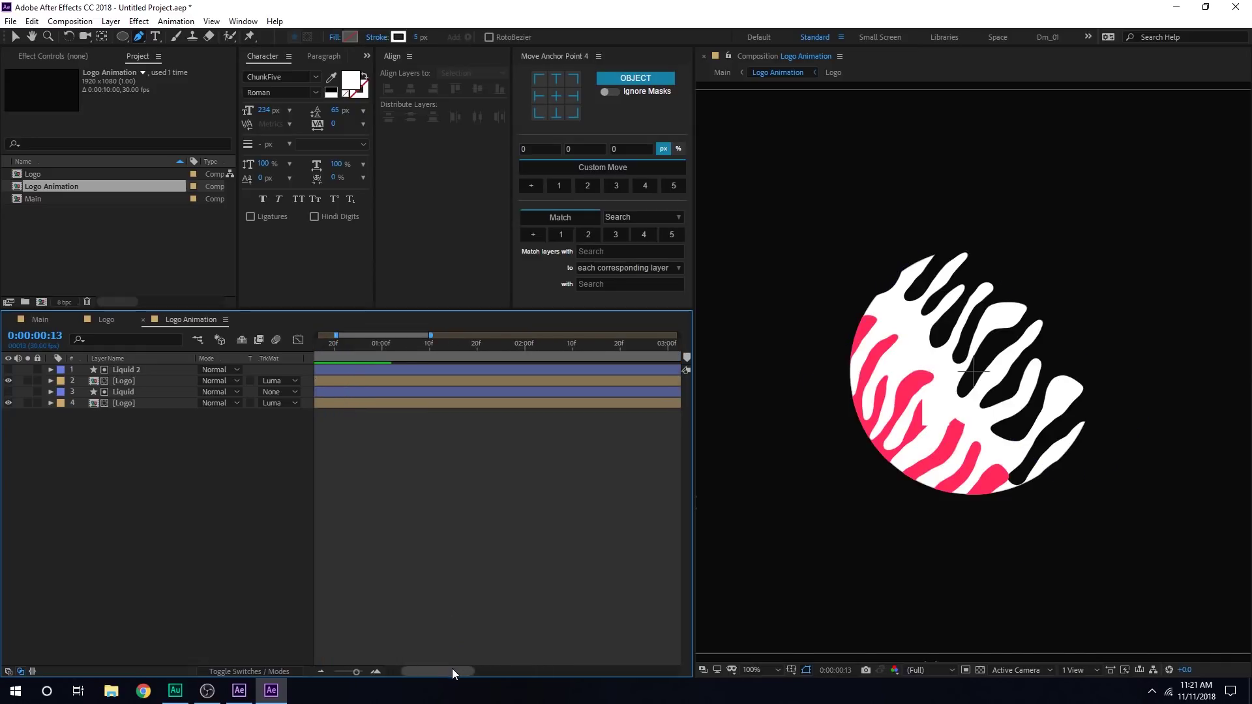
pyautogui.moveTo(452, 668); pyautogui.dragTo(436, 670)
pyautogui.click(374, 371)
pyautogui.keyDown('shift'); pyautogui.click(371, 377); pyautogui.keyUp('shift')
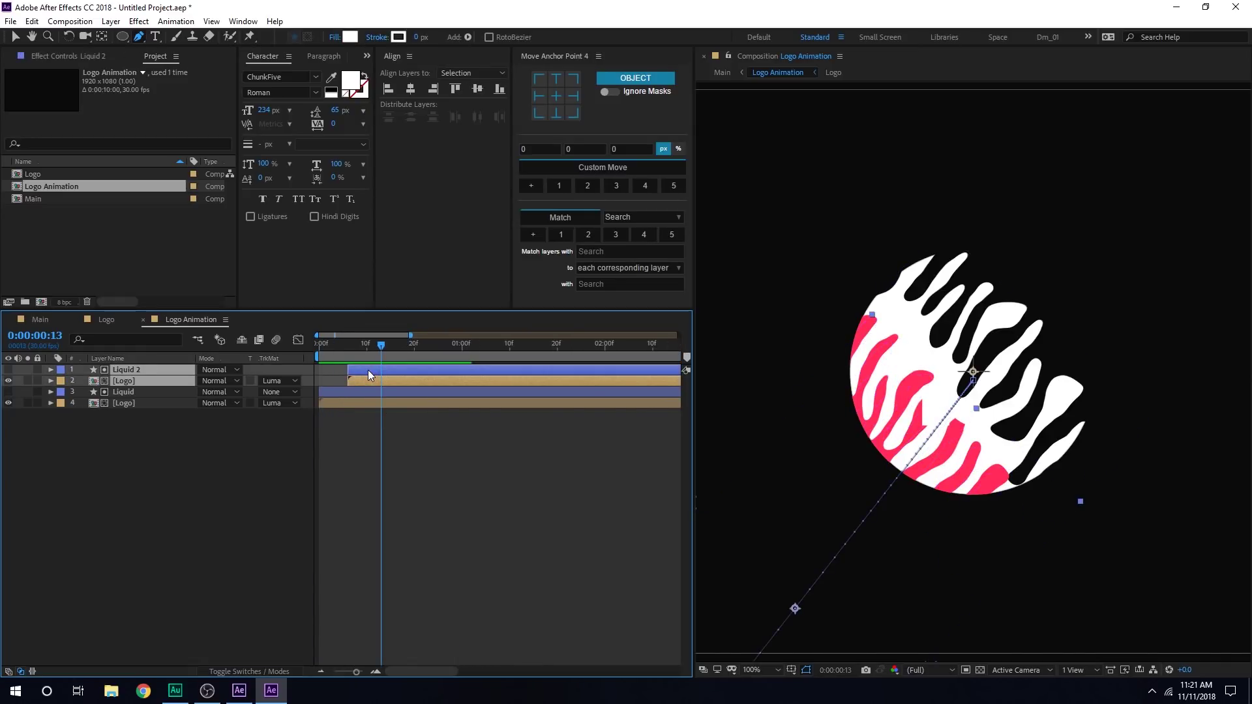
pyautogui.moveTo(367, 370); pyautogui.dragTo(362, 370)
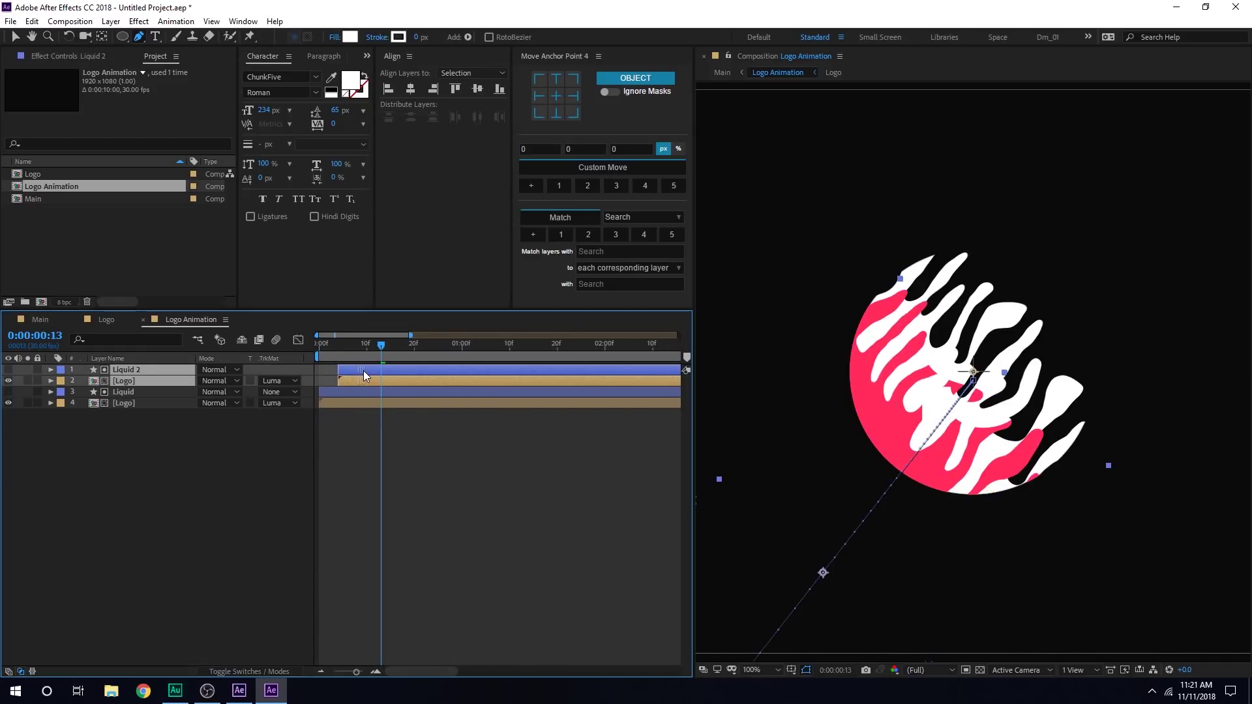
pyautogui.click(346, 448)
# Return to the Main comp and check the transition at frame 27
pyautogui.click(107, 323)
pyautogui.click(29, 320)
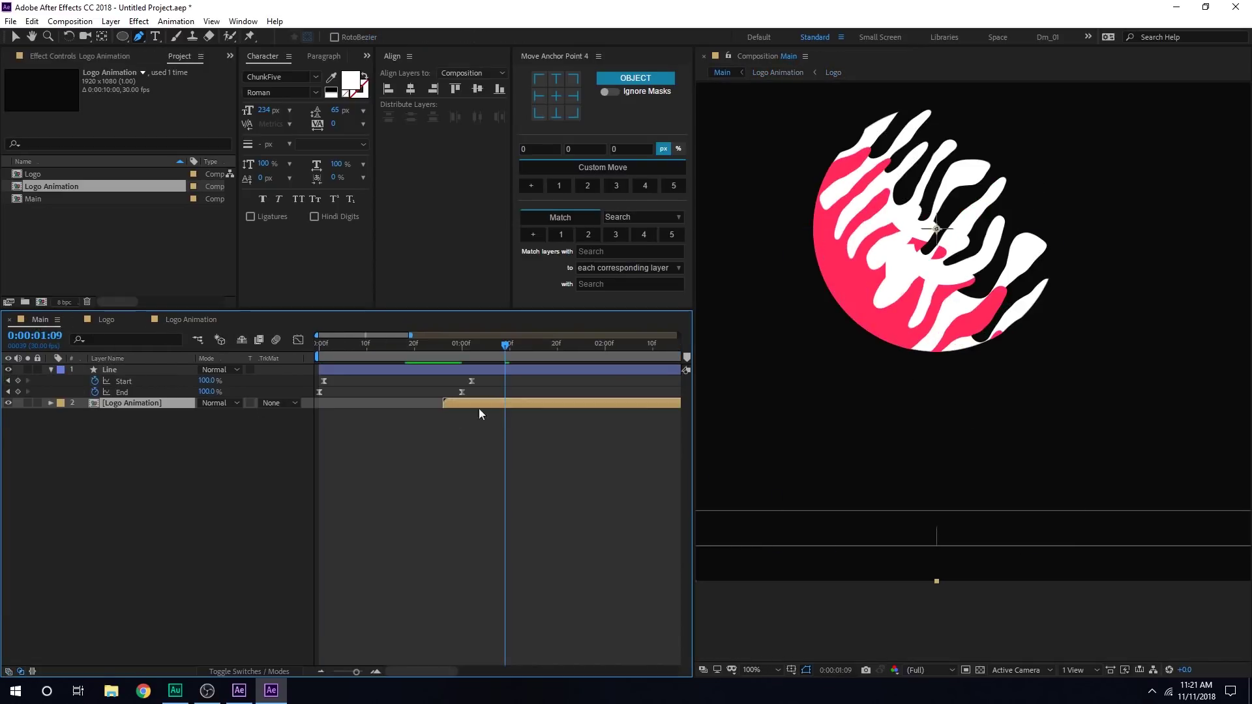
pyautogui.moveTo(439, 344)
pyautogui.mouseDown()
pyautogui.moveTo(510, 354)
pyautogui.moveTo(425, 351)
pyautogui.moveTo(481, 357)
pyautogui.moveTo(444, 368)
pyautogui.mouseUp()
pyautogui.click(446, 369)
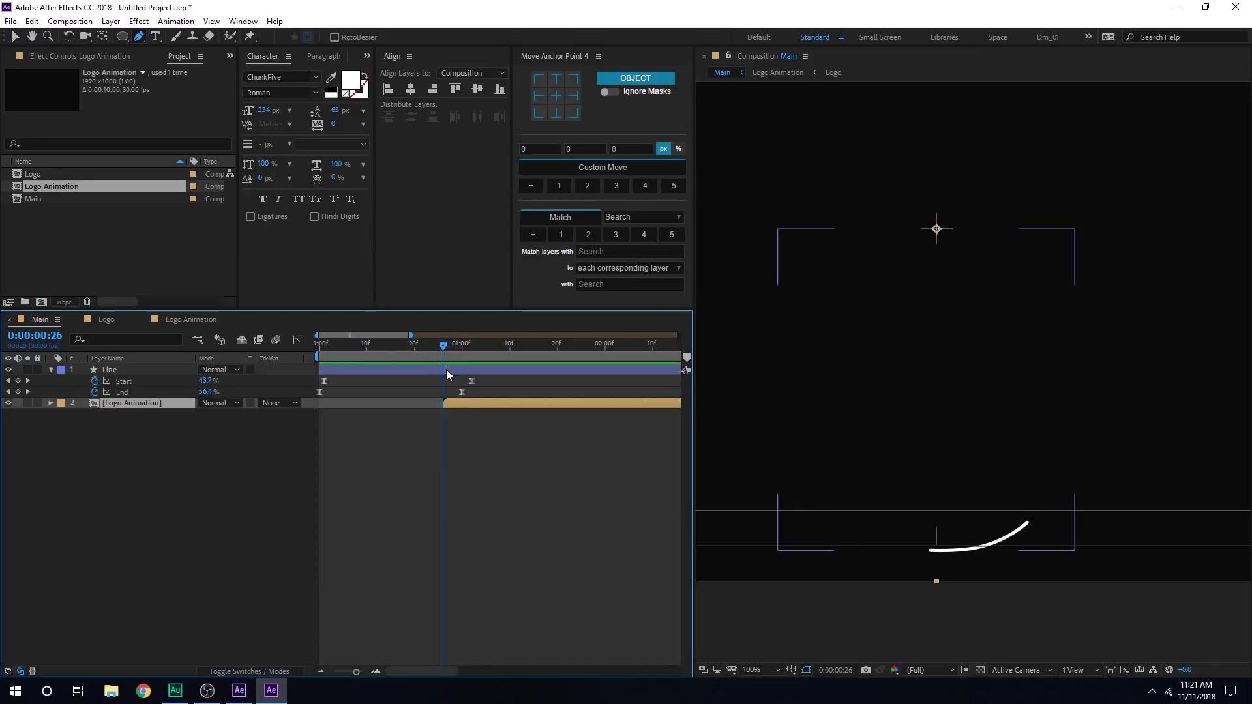
pyautogui.click(51, 370)
# Apply Turbulent Displace to the Line layer
pyautogui.click(135, 390)
pyautogui.click(124, 373)
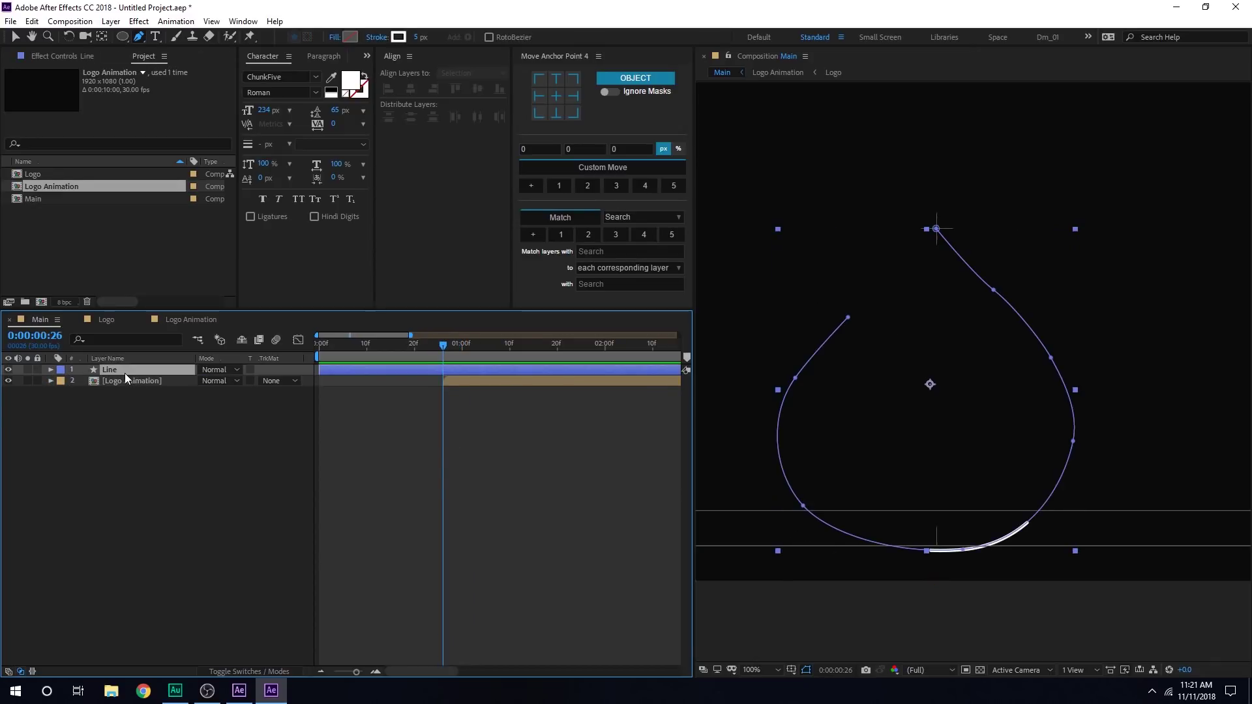
pyautogui.hotkey('ctrl', 'space')
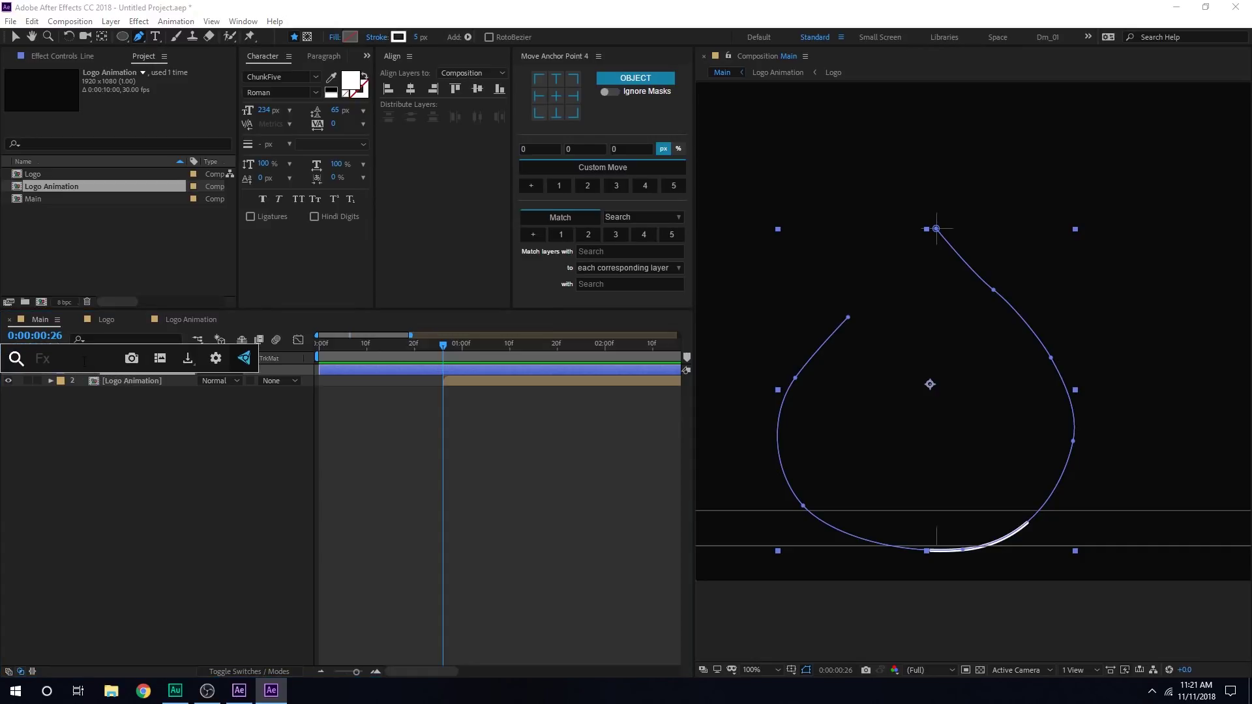
pyautogui.write('tr')
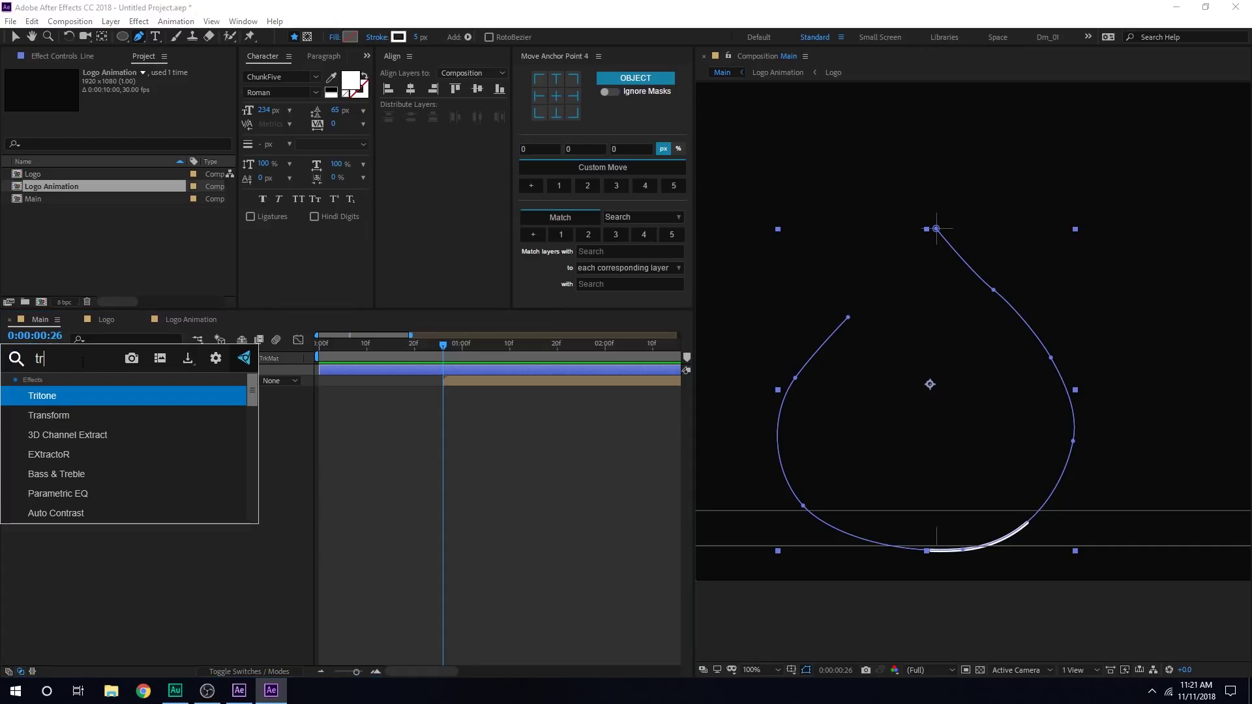
pyautogui.write('u')
pyautogui.press('BackSpace')
pyautogui.press('BackSpace')
pyautogui.write('ur')
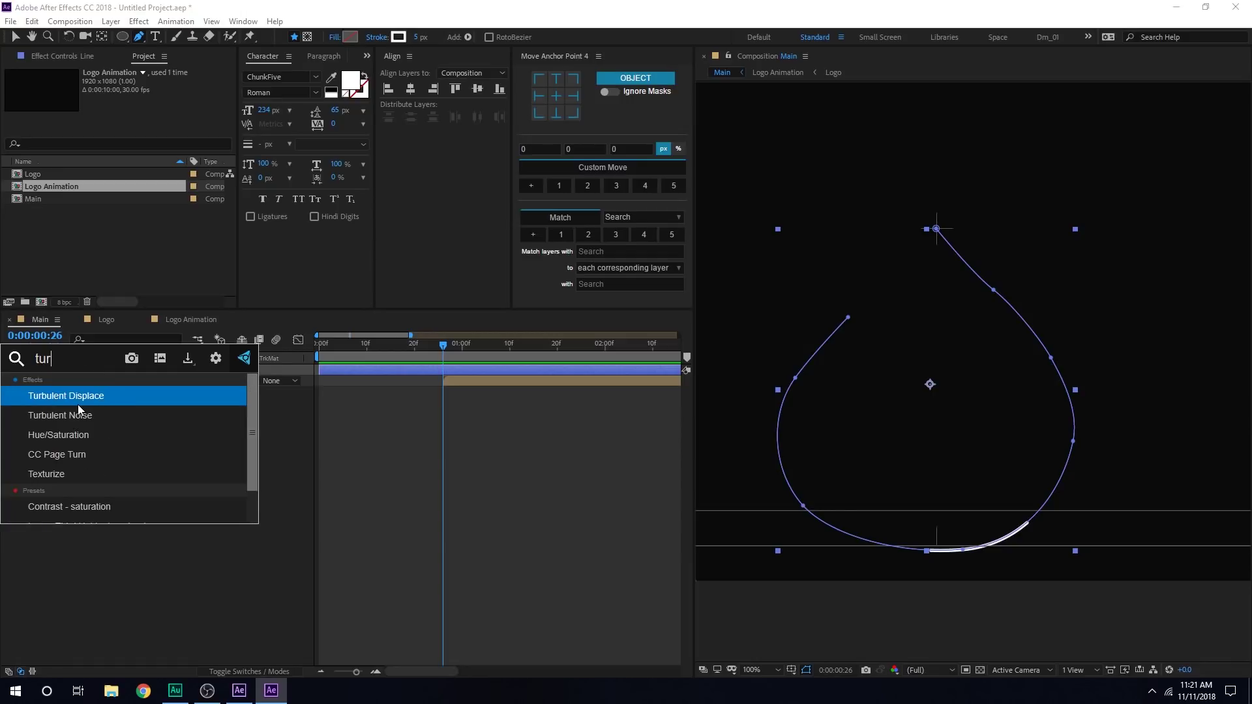
pyautogui.click(77, 404)
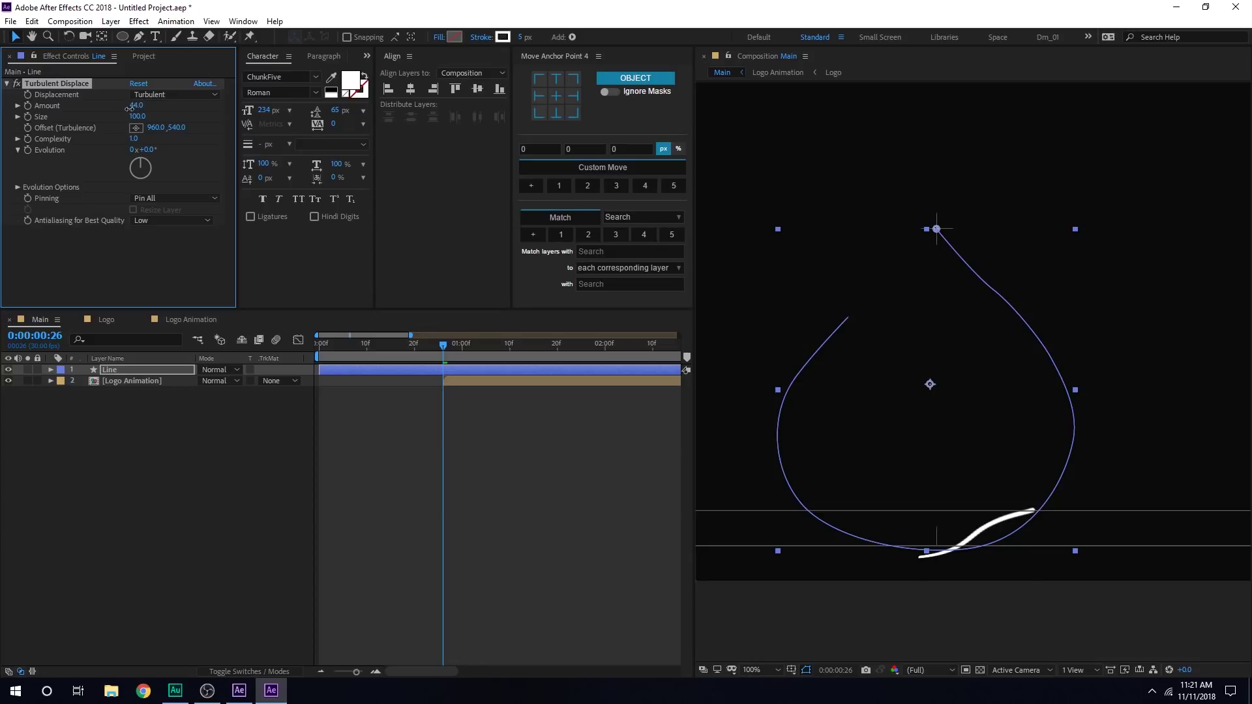
# Try Turbulent Displace Amounts of 11 and then 54, checking frame 29
pyautogui.moveTo(136, 108)
pyautogui.mouseDown()
pyautogui.moveTo(79, 130)
pyautogui.moveTo(92, 129)
pyautogui.mouseUp()
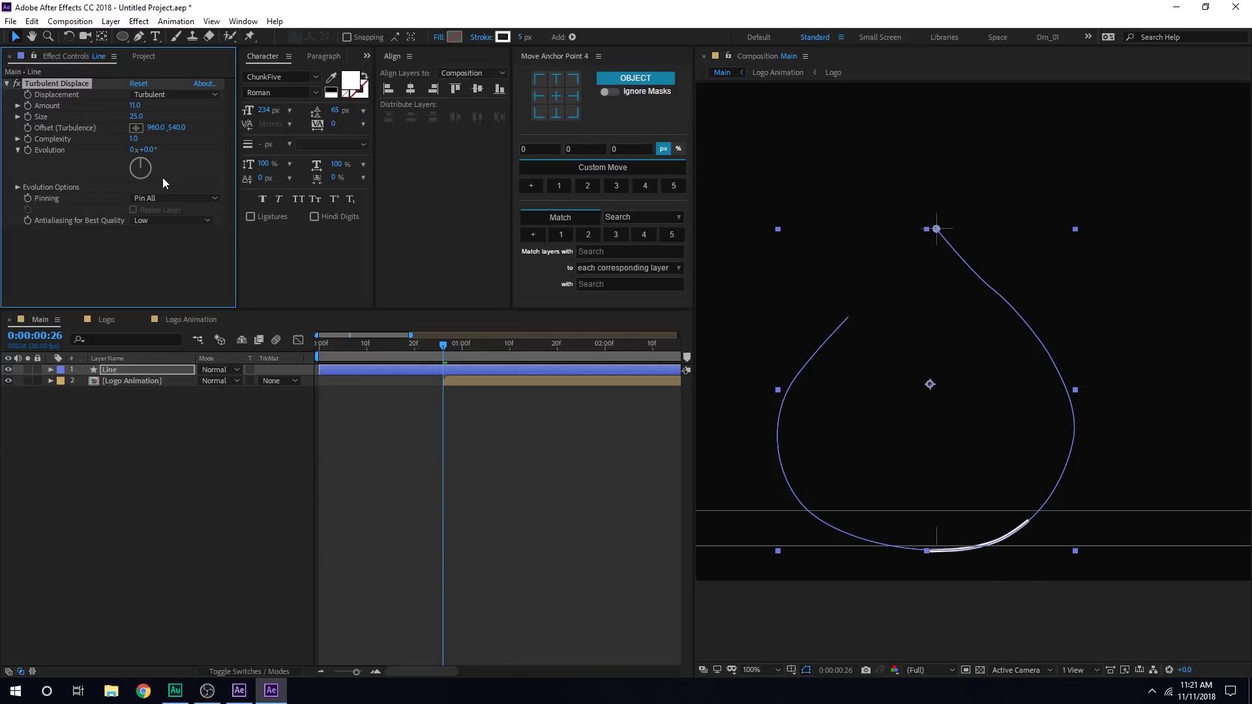
pyautogui.click(378, 406)
pyautogui.moveTo(445, 343)
pyautogui.mouseDown()
pyautogui.moveTo(468, 351)
pyautogui.moveTo(424, 352)
pyautogui.mouseUp()
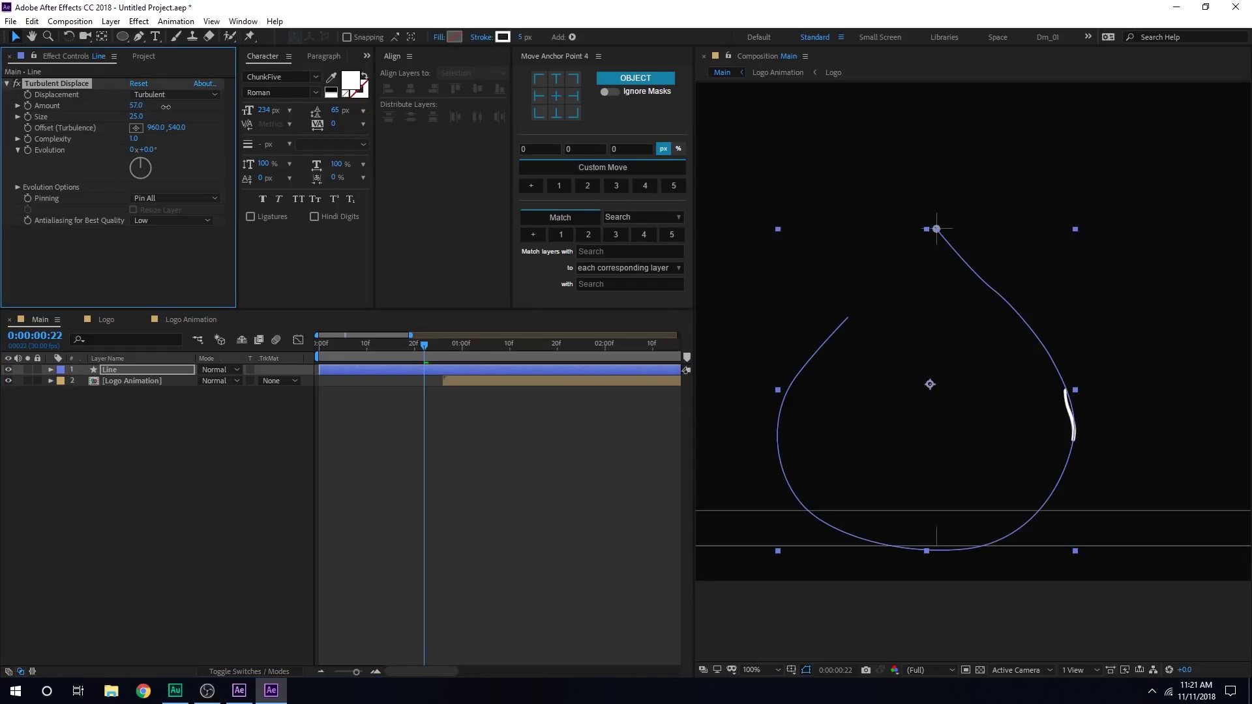
pyautogui.moveTo(166, 106); pyautogui.dragTo(156, 106)
pyautogui.click(330, 489)
pyautogui.moveTo(433, 347)
pyautogui.mouseDown()
pyautogui.moveTo(472, 344)
pyautogui.moveTo(396, 346)
pyautogui.moveTo(437, 349)
pyautogui.mouseUp()
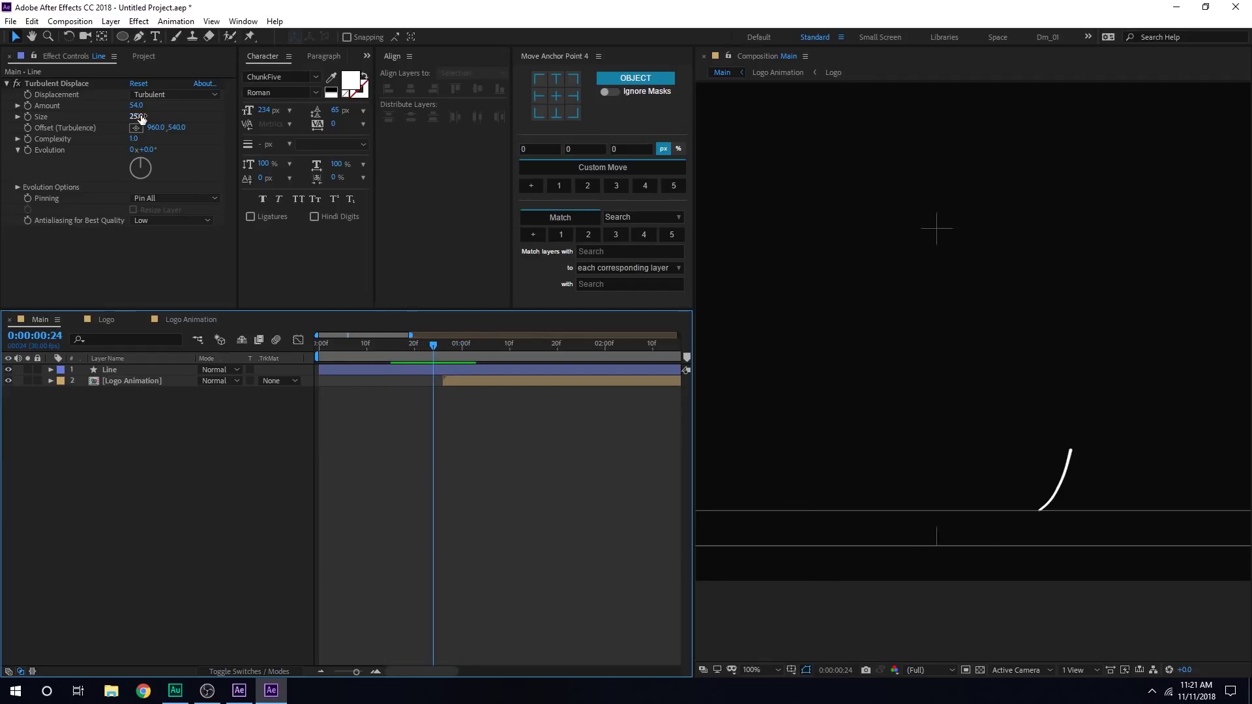
# Enlarge the displacement Size to 35 and preview the whole animation
pyautogui.moveTo(137, 116); pyautogui.dragTo(148, 115)
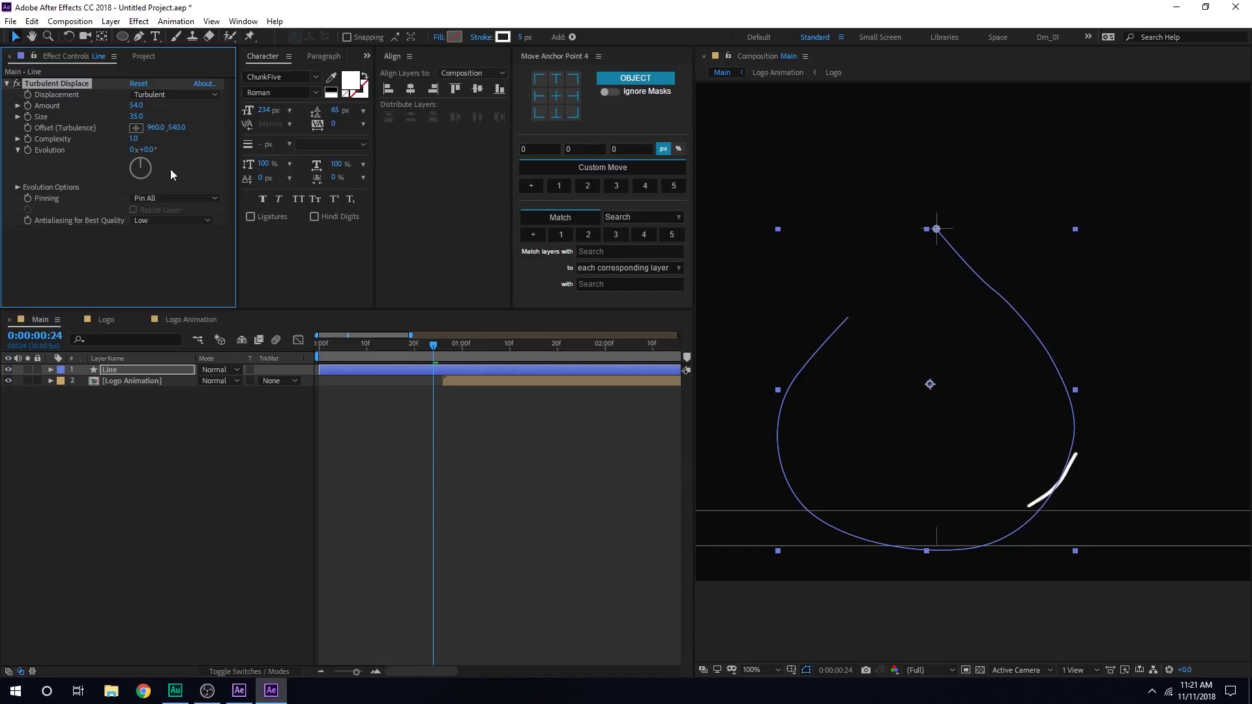
pyautogui.click(436, 347)
pyautogui.press('space')
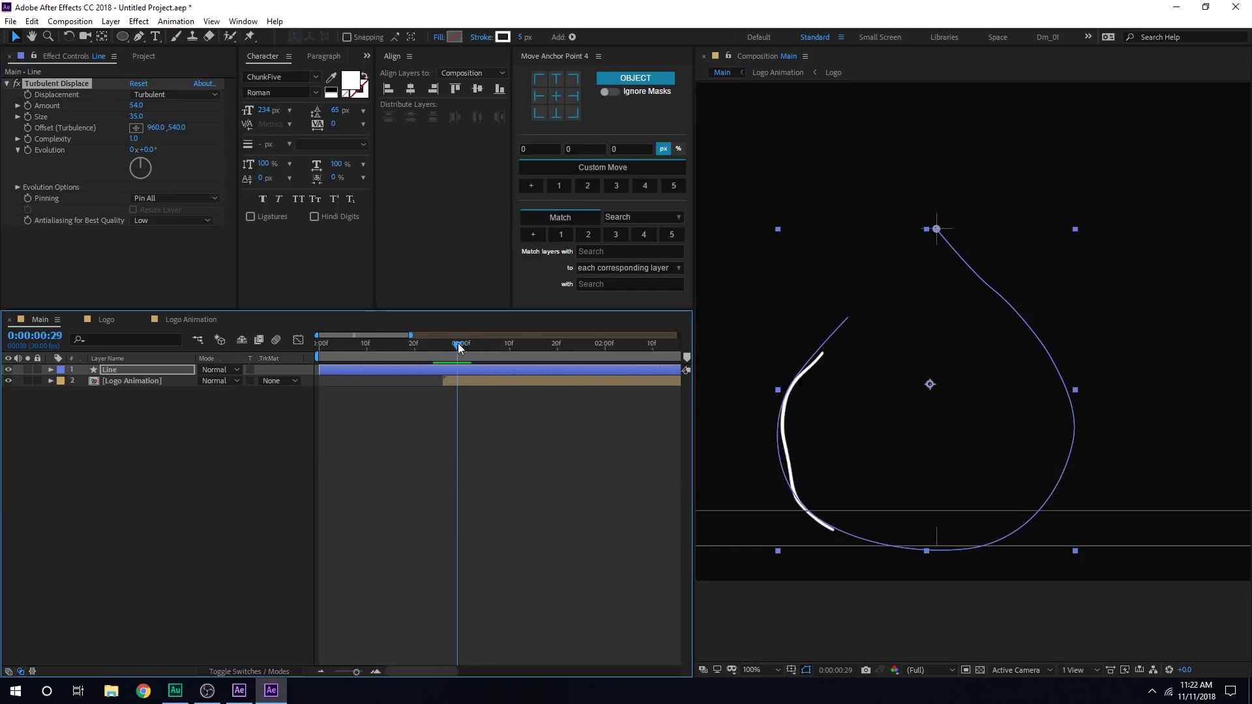
pyautogui.press('space')
pyautogui.moveTo(437, 348); pyautogui.dragTo(319, 349)
pyautogui.click(254, 416)
pyautogui.press('space')
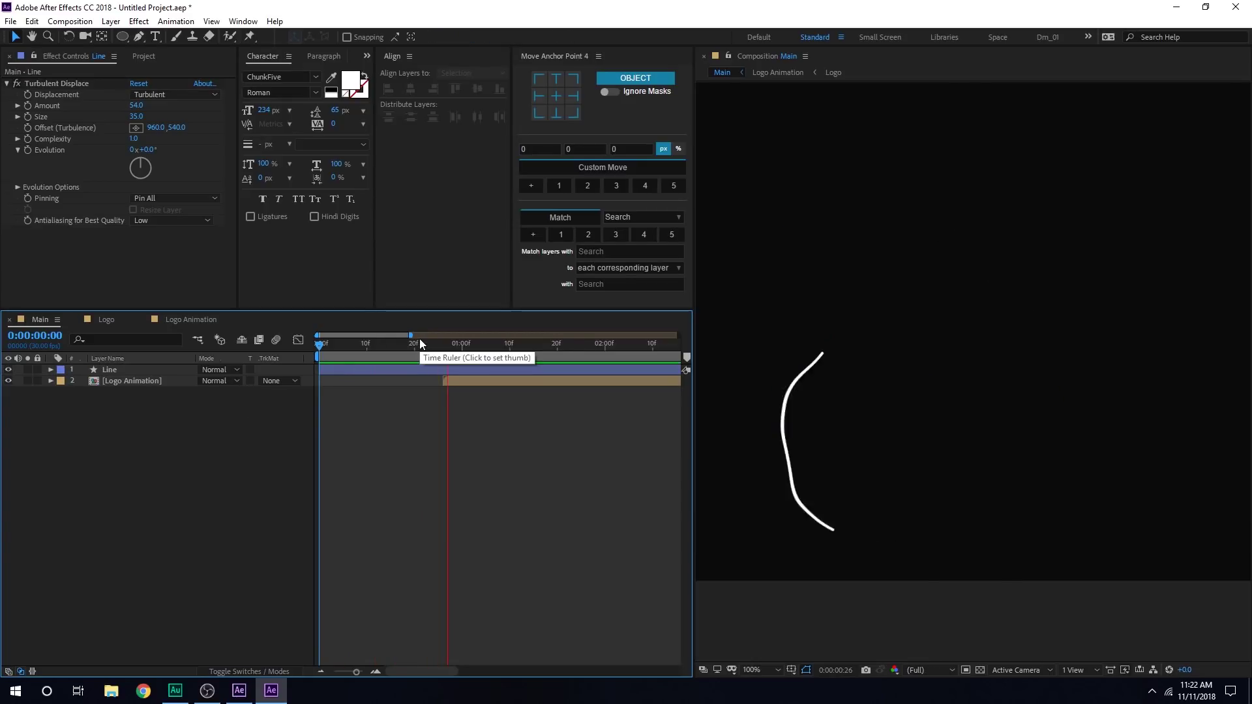
pyautogui.moveTo(435, 348); pyautogui.dragTo(458, 354)
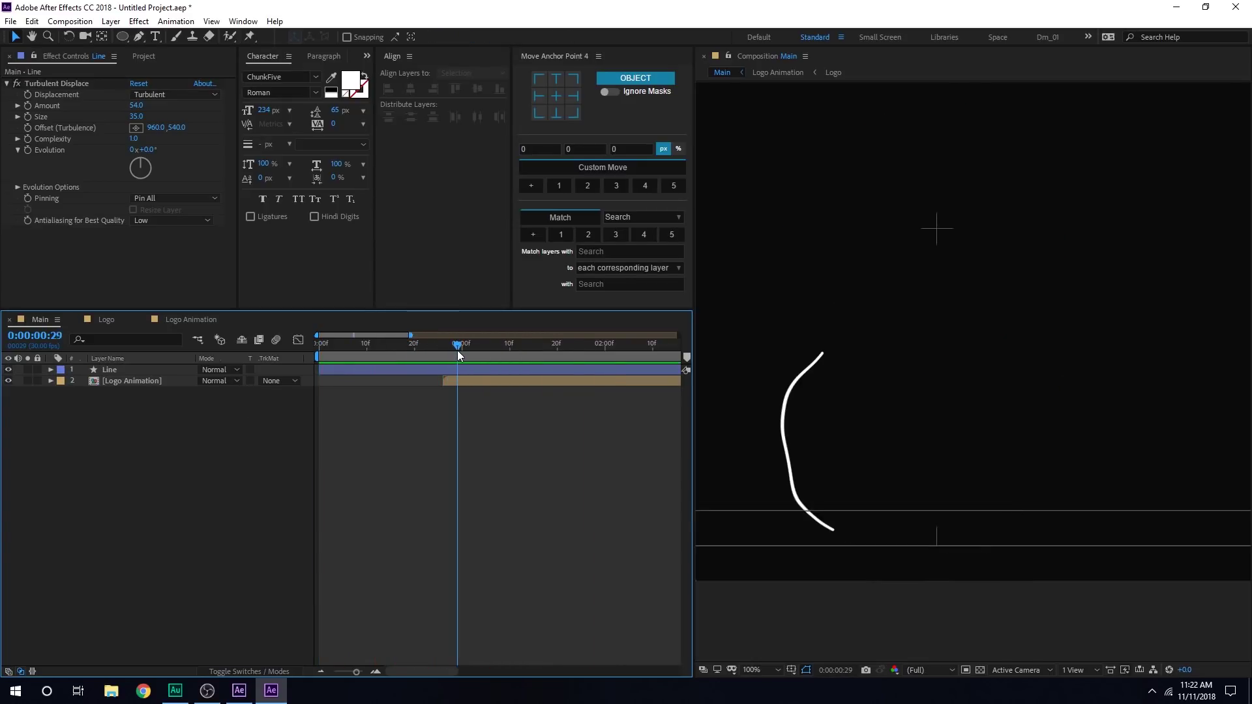
# Set the Turbulent Displace Amount to 21 and preview the calmer wobble
pyautogui.click(135, 104)
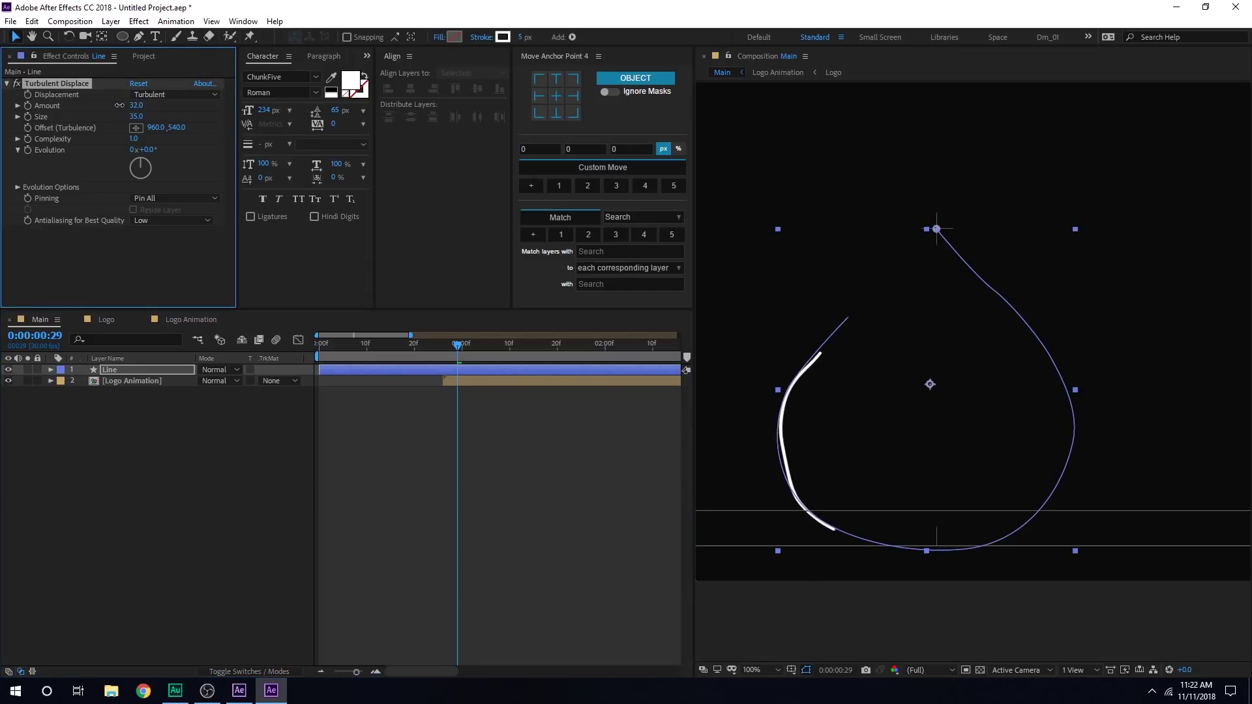
pyautogui.write('21')
pyautogui.click(394, 444)
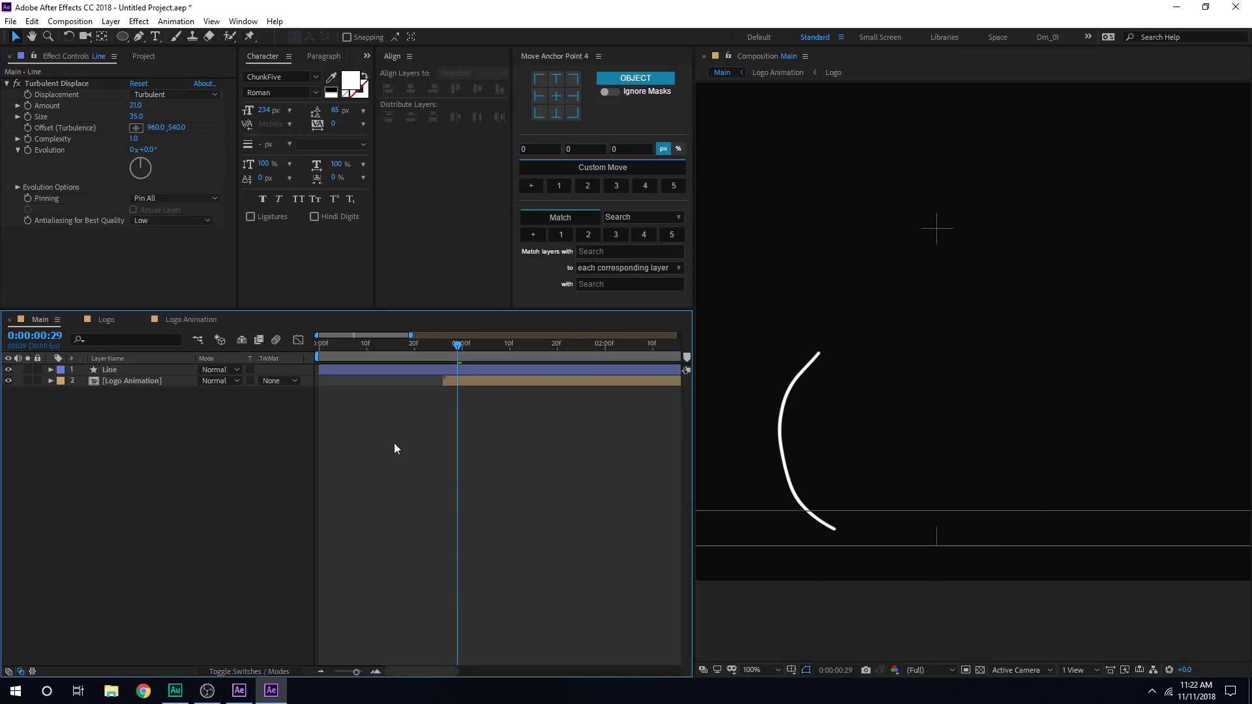
pyautogui.moveTo(399, 344)
pyautogui.mouseDown()
pyautogui.moveTo(373, 344)
pyautogui.moveTo(498, 347)
pyautogui.moveTo(448, 344)
pyautogui.moveTo(489, 399)
pyautogui.moveTo(506, 380)
pyautogui.moveTo(516, 407)
pyautogui.mouseUp()
pyautogui.press('space')
pyautogui.click(402, 345)
# Shift the Logo Animation layer one frame later, to about 0:00:01:01
pyautogui.click(407, 369)
pyautogui.press('u')
pyautogui.click(502, 405)
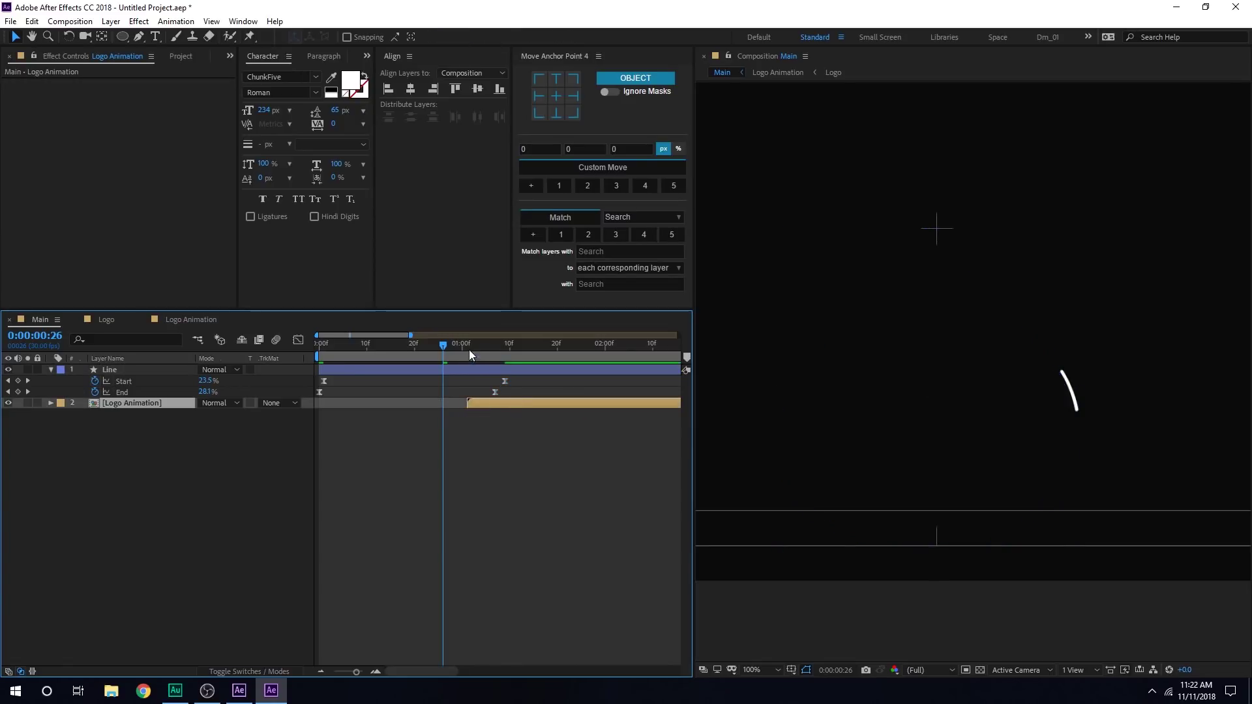
pyautogui.moveTo(470, 354); pyautogui.dragTo(493, 354)
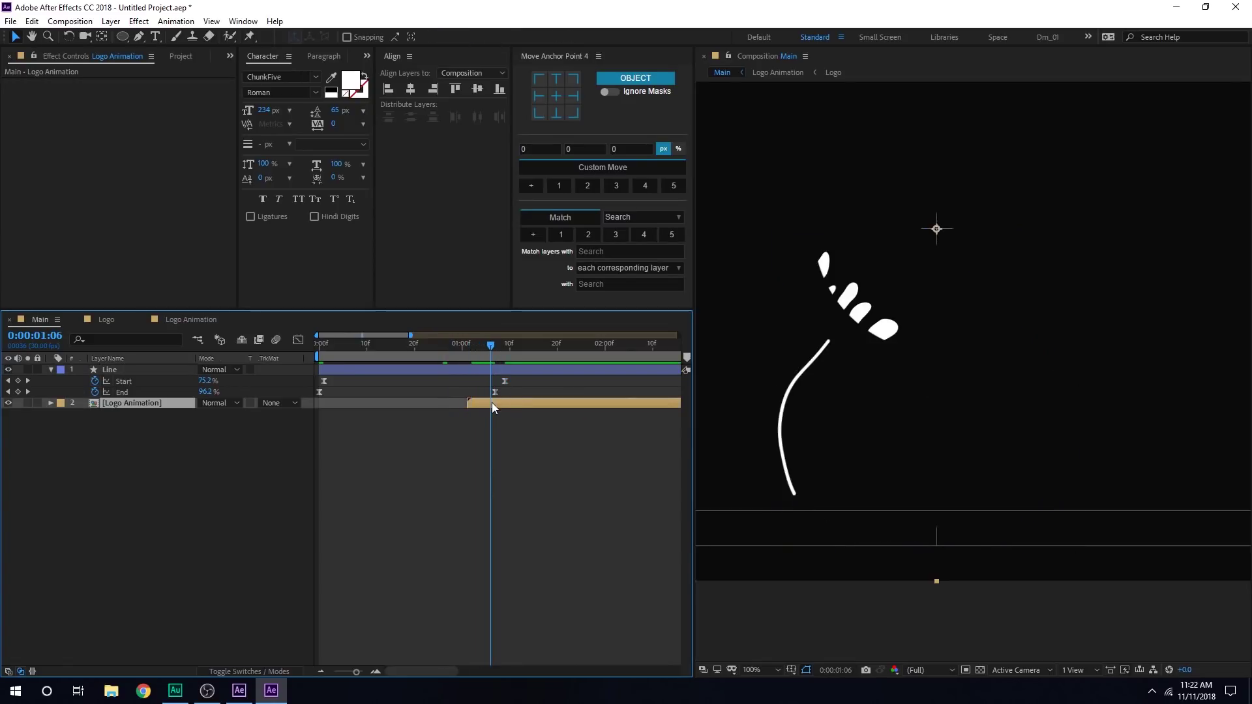
pyautogui.moveTo(492, 402); pyautogui.dragTo(495, 402)
pyautogui.click(498, 347)
pyautogui.moveTo(498, 347)
pyautogui.mouseDown()
pyautogui.moveTo(442, 347)
pyautogui.moveTo(498, 350)
pyautogui.mouseUp()
# Show the Line path's vertices at 200% zoom near its tip
pyautogui.click(506, 382)
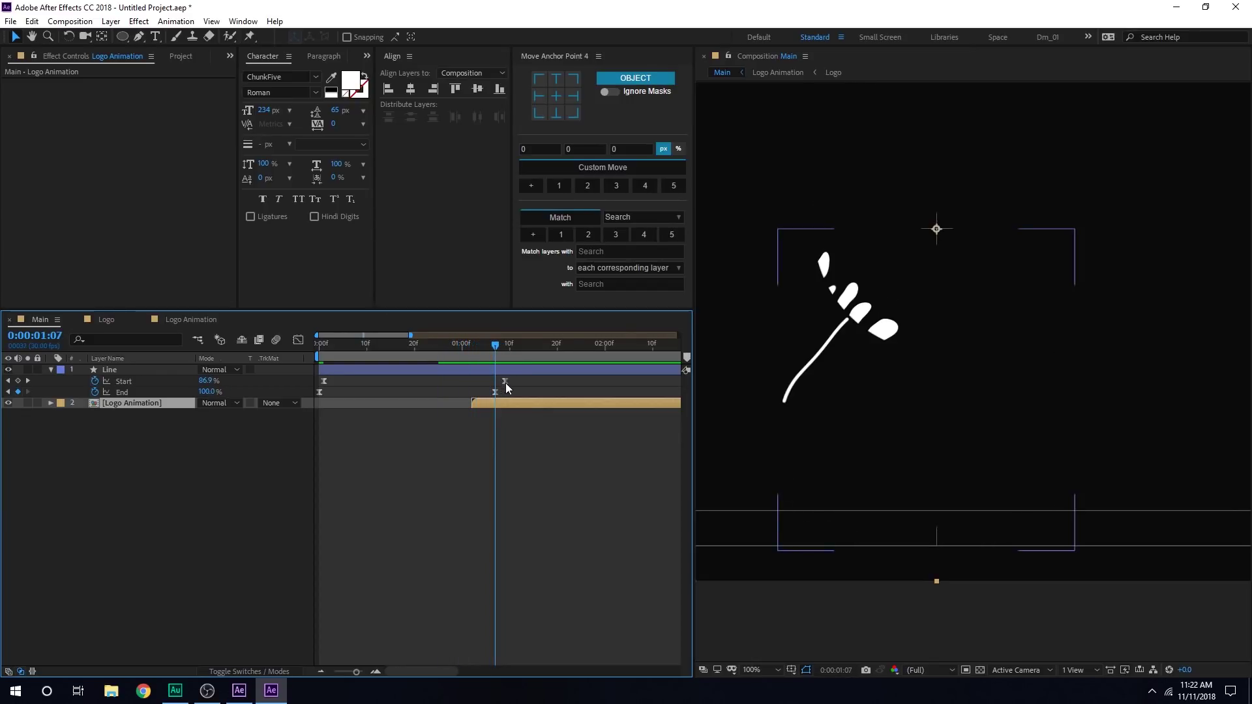
pyautogui.click(507, 370)
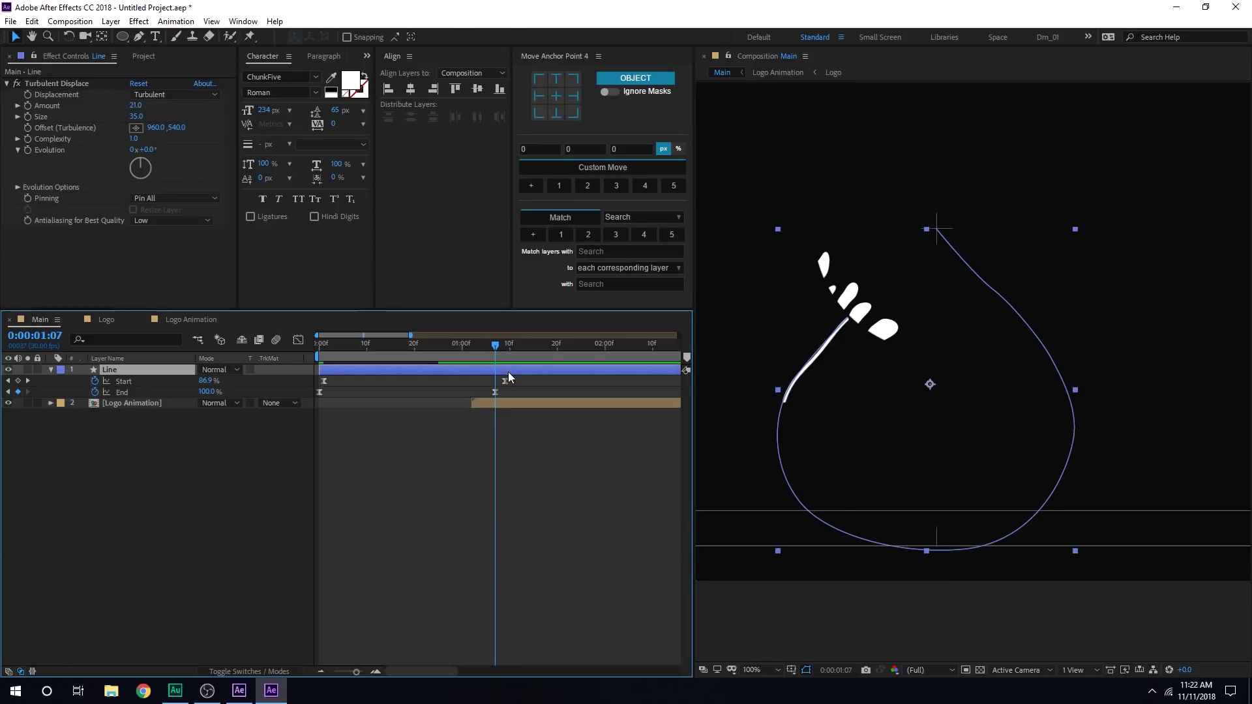
pyautogui.click(51, 370)
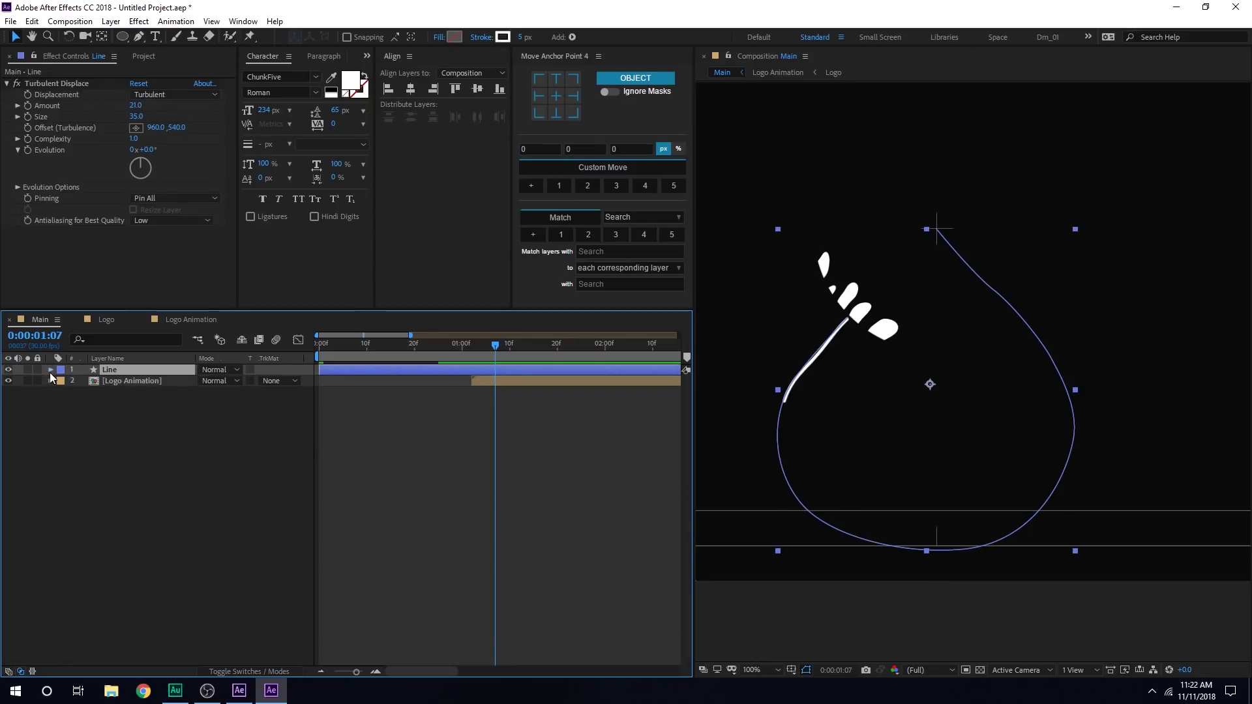
pyautogui.press('u')
pyautogui.press('u')
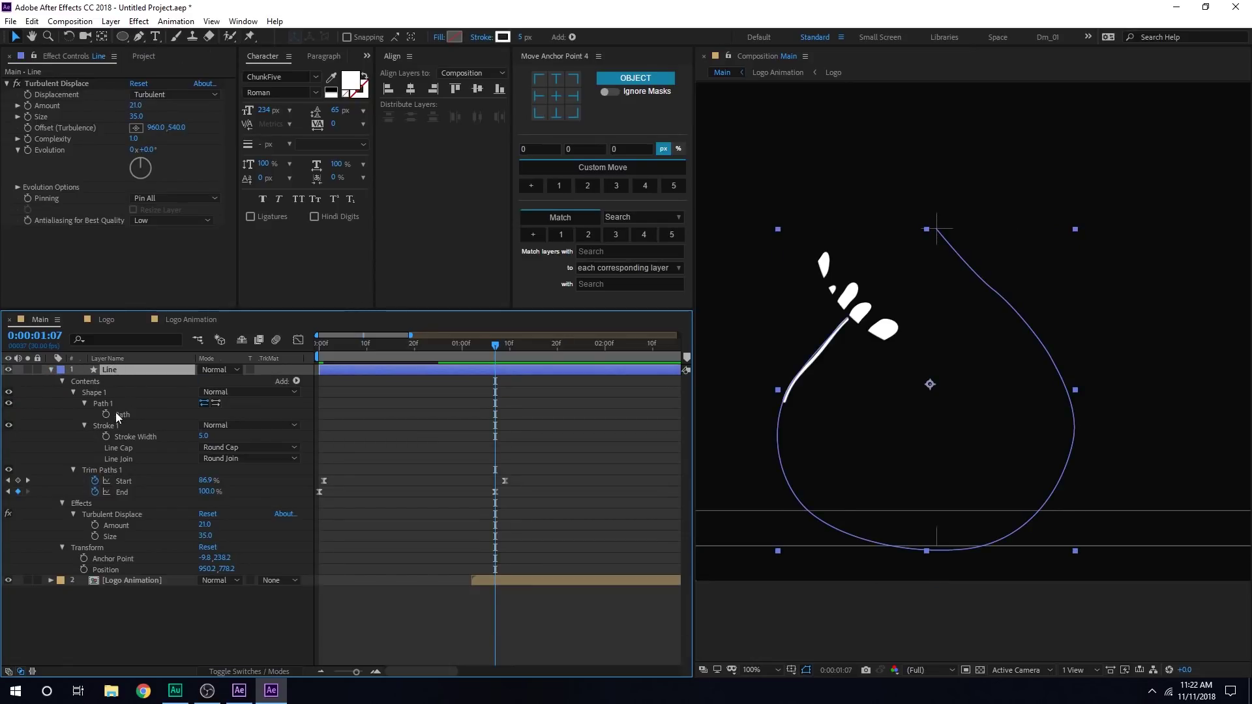
pyautogui.click(115, 415)
pyautogui.press('.')
pyautogui.moveTo(767, 279); pyautogui.dragTo(820, 330)
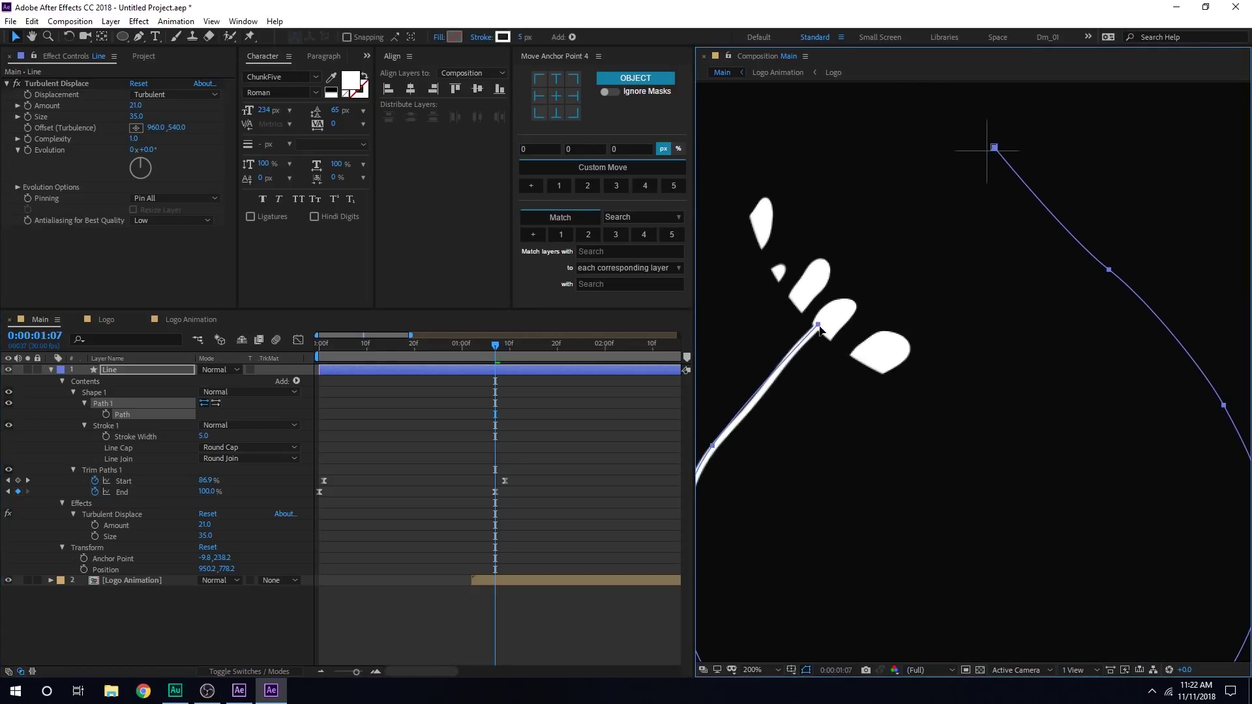
# Preview the animation from the start, stopping at 1:05 to inspect the curve
pyautogui.click(208, 620)
pyautogui.scroll(-1, 911, 424)
pyautogui.moveTo(499, 349); pyautogui.dragTo(300, 348)
pyautogui.press('space')
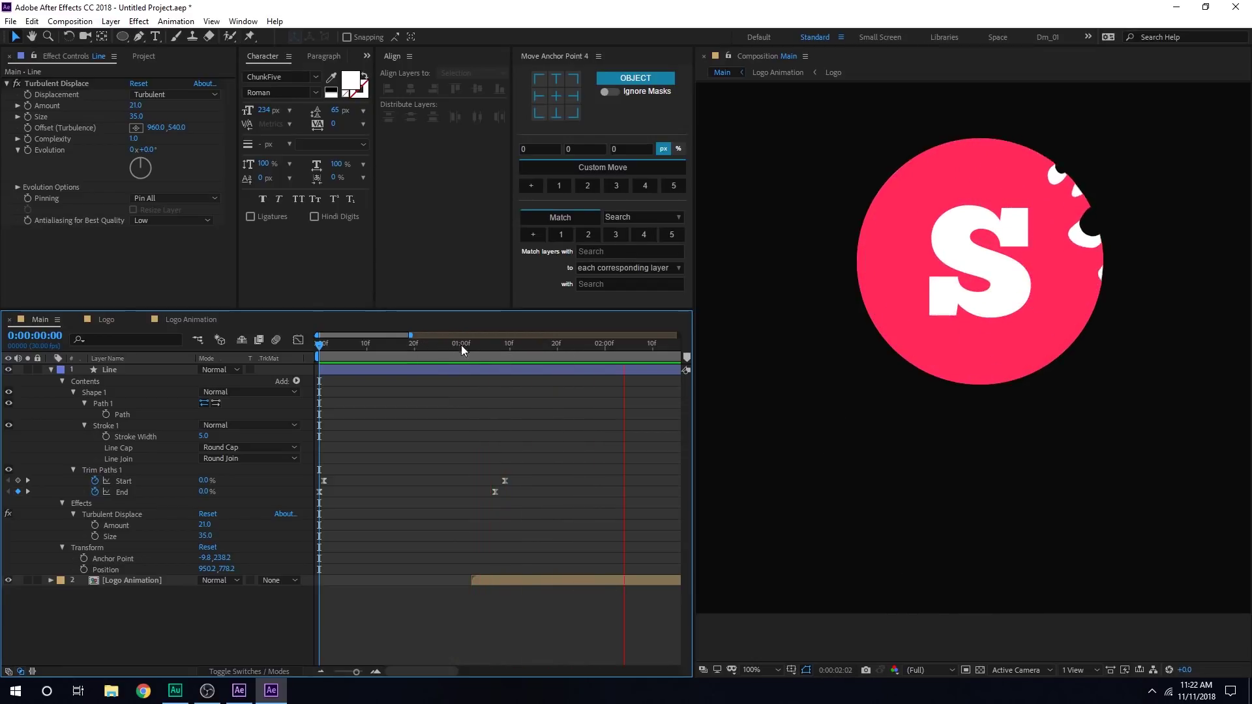
pyautogui.moveTo(461, 345); pyautogui.dragTo(486, 350)
# Increase the Line layer's Stroke Width to thicken the white line
pyautogui.click(374, 373)
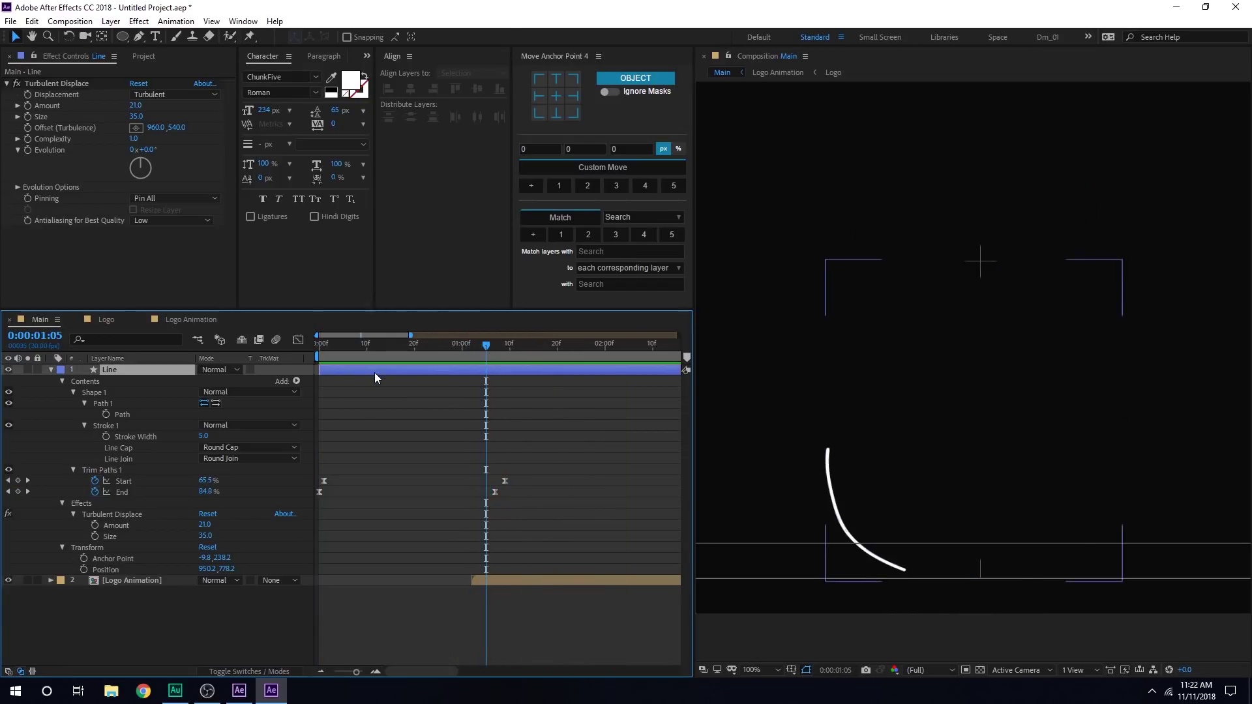
pyautogui.moveTo(520, 36); pyautogui.dragTo(524, 36)
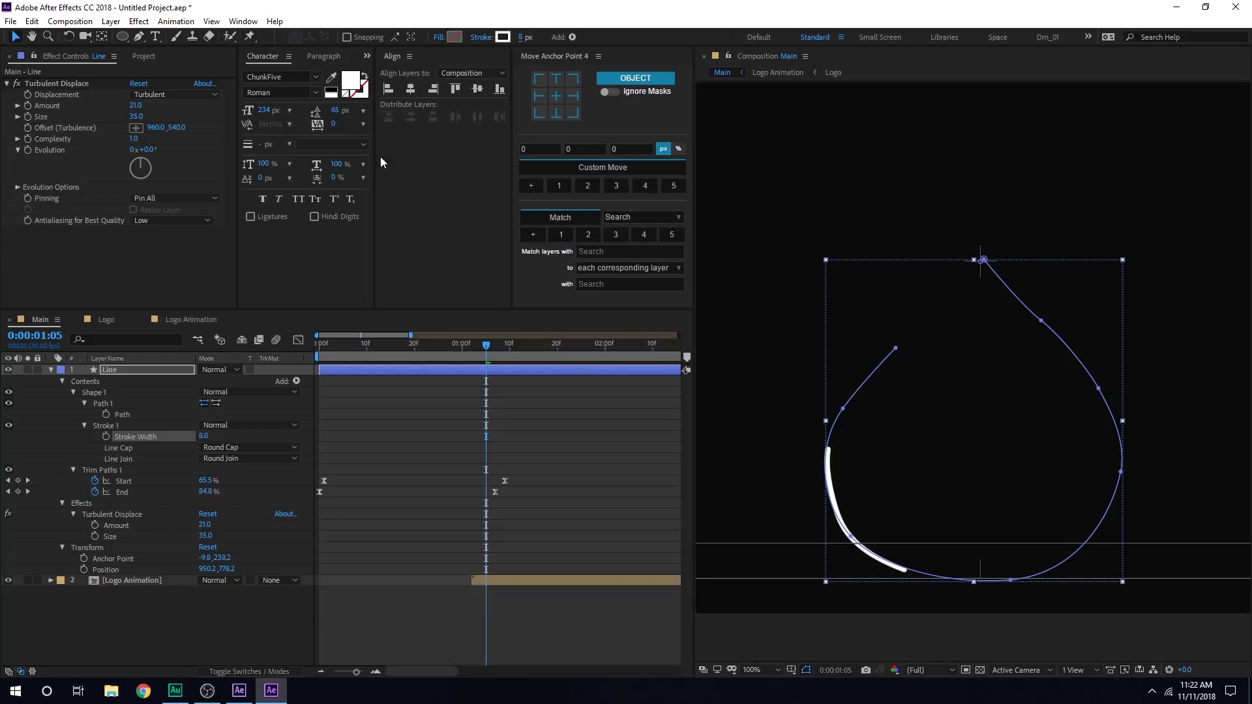
pyautogui.click(51, 370)
# Duplicate Line as Line 2 and offset it slightly later in time
pyautogui.click(123, 369)
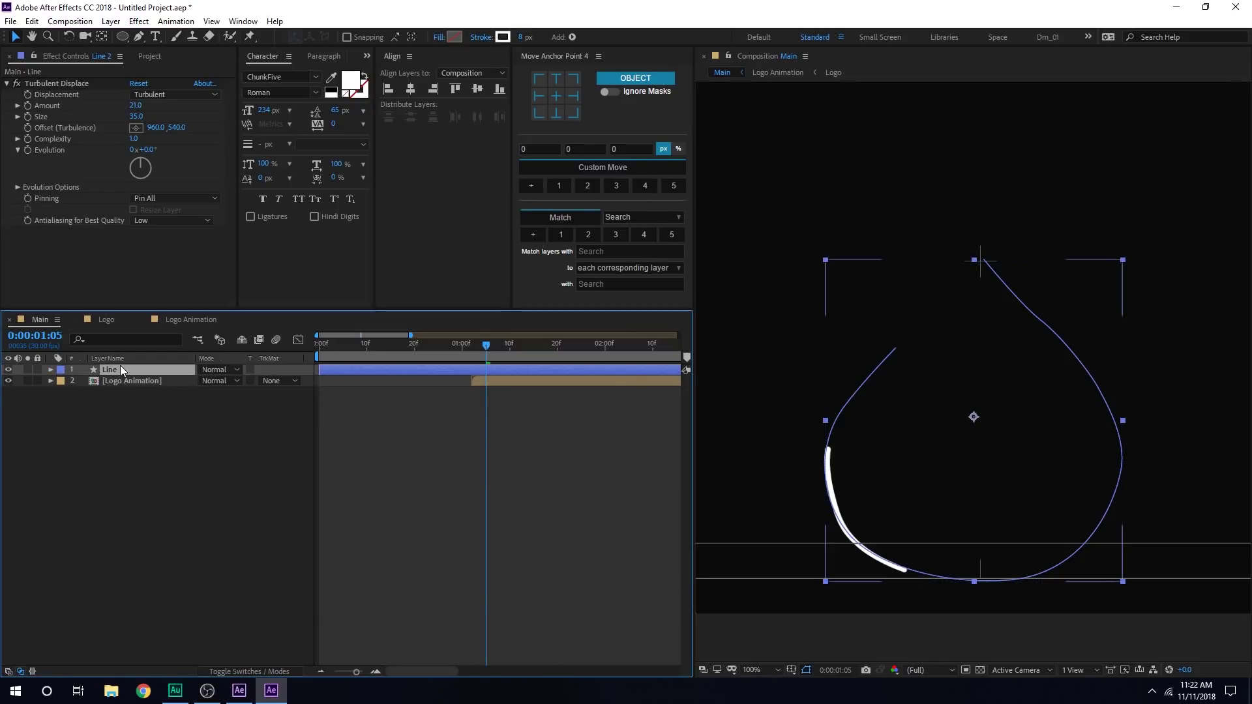
pyautogui.hotkey('ctrl', 'd')
pyautogui.moveTo(347, 370); pyautogui.dragTo(351, 370)
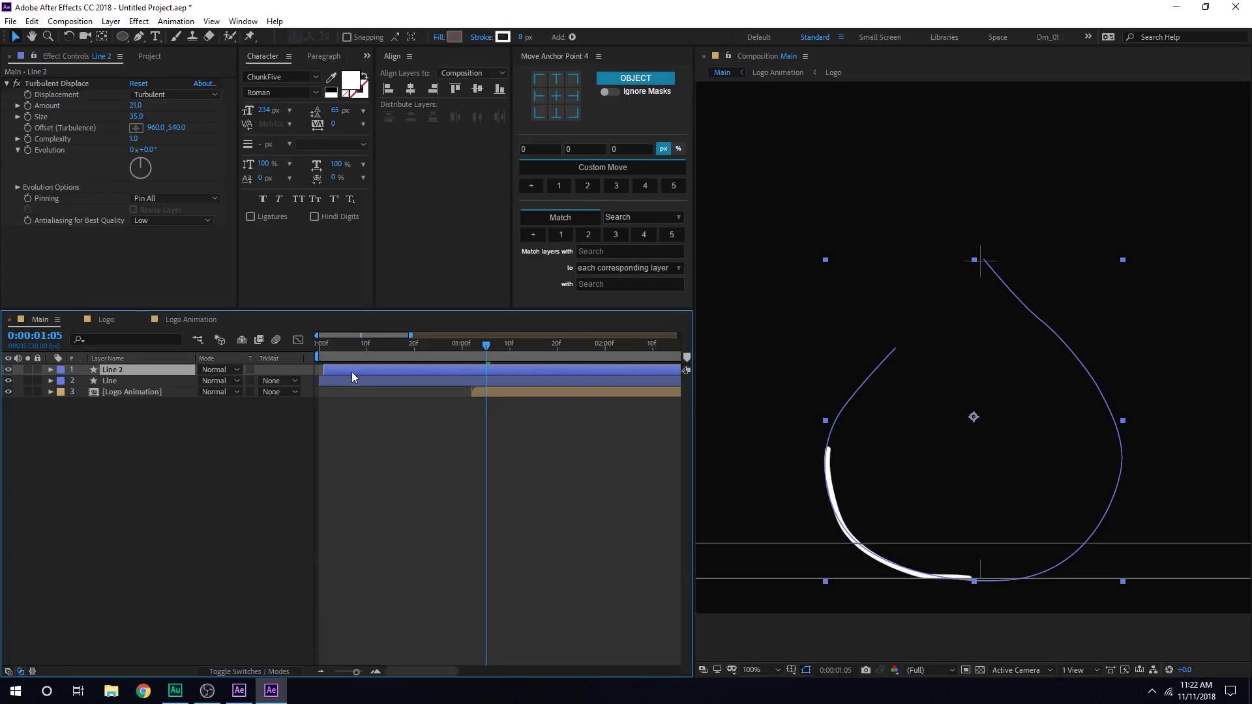
# Make the original Line's stroke the logo's pink, sampled at 1:23, then check the strokes
pyautogui.hotkey('ctrl', 'Down')
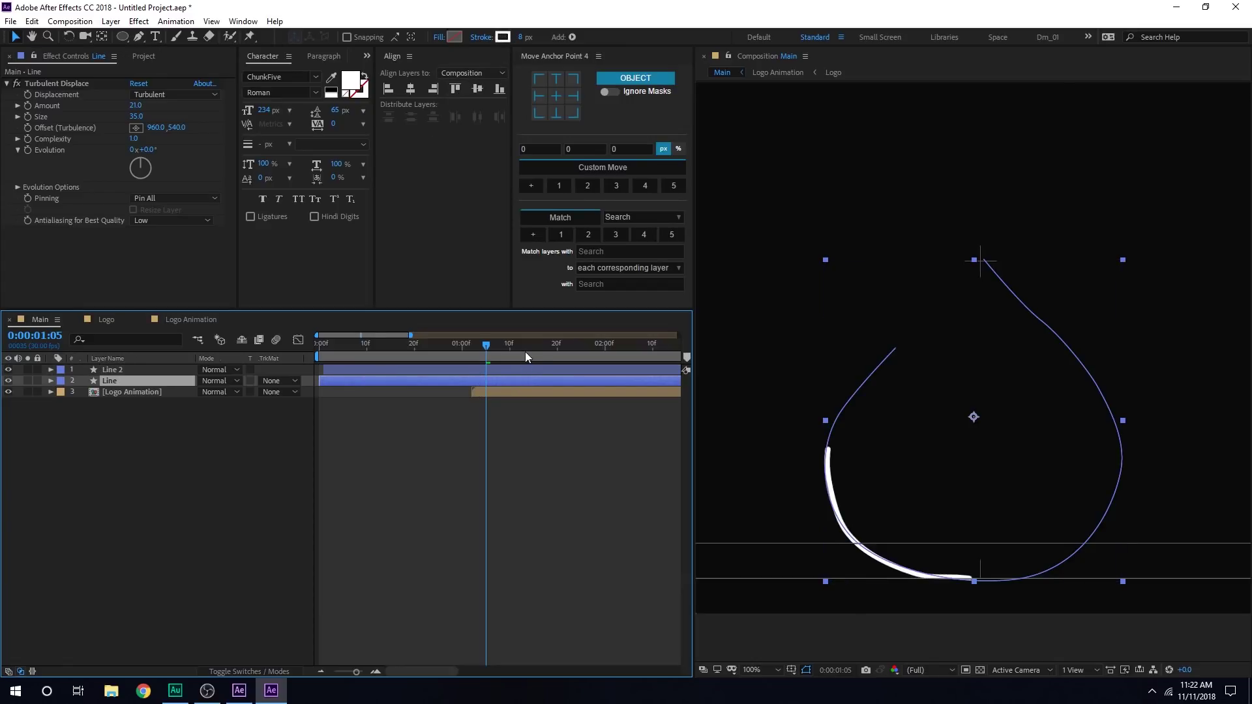
pyautogui.moveTo(527, 356); pyautogui.dragTo(572, 356)
pyautogui.click(503, 36)
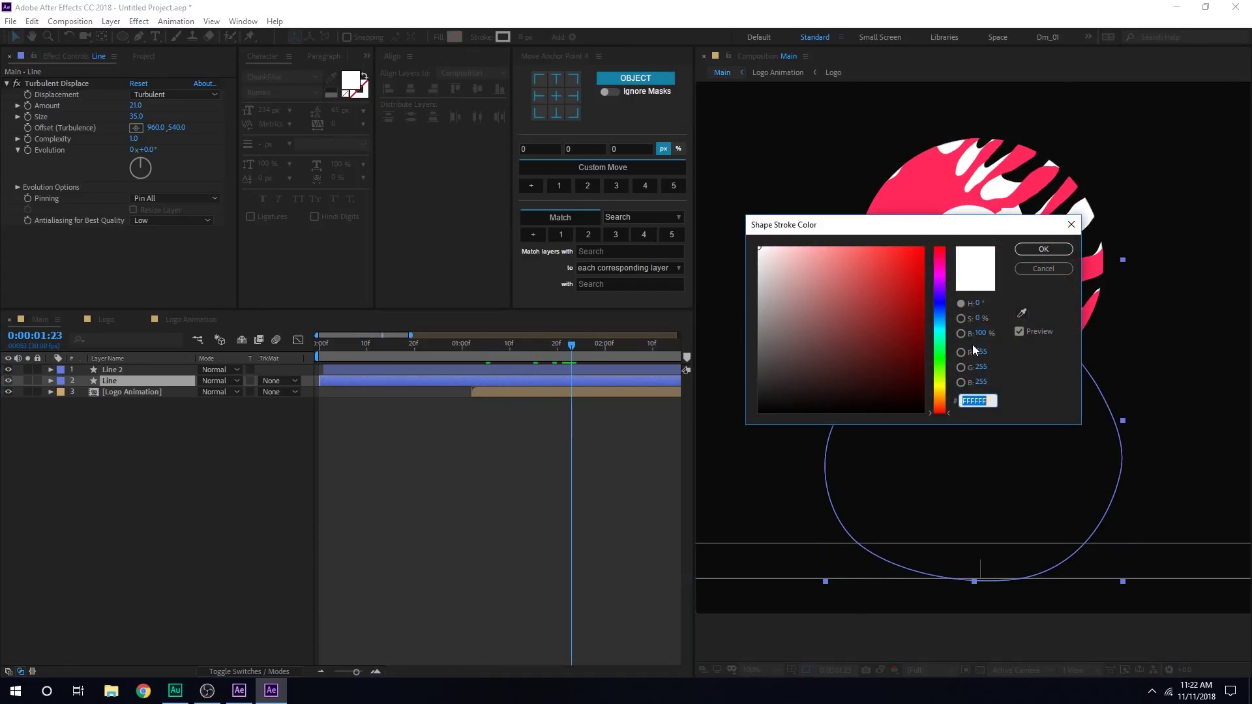
pyautogui.click(1021, 313)
pyautogui.click(949, 180)
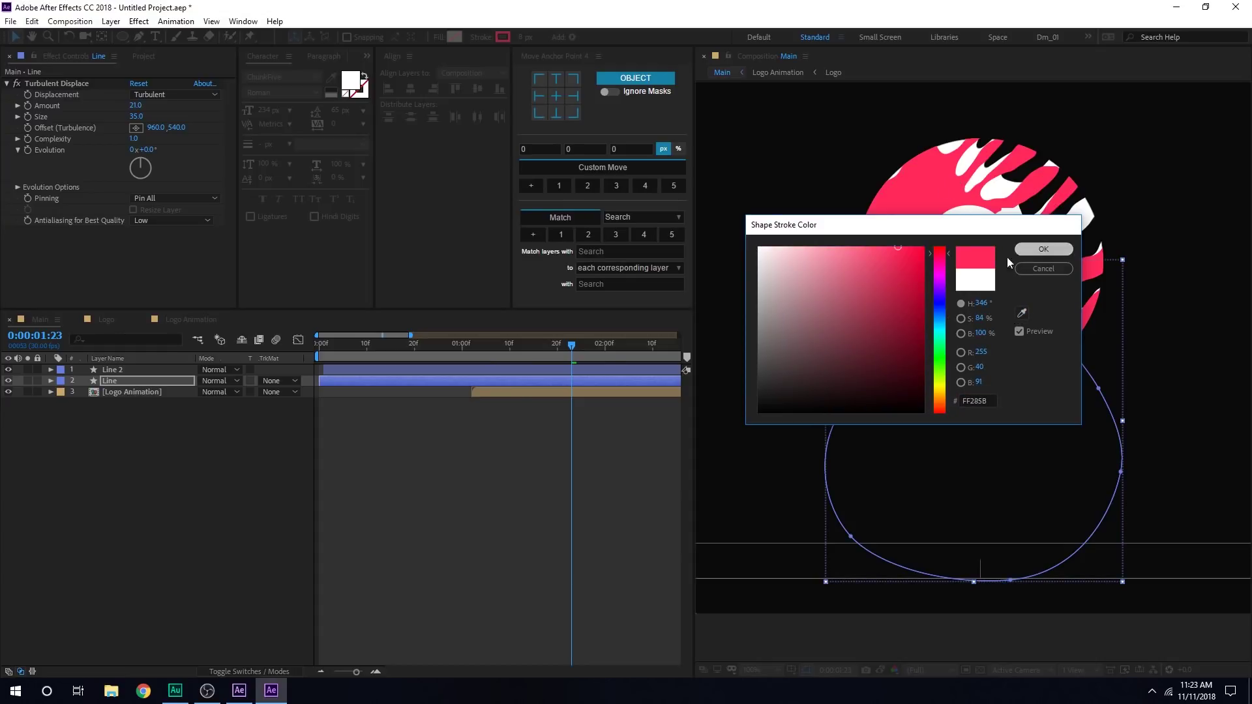
pyautogui.click(1044, 250)
pyautogui.click(476, 463)
pyautogui.moveTo(344, 345)
pyautogui.mouseDown()
pyautogui.moveTo(503, 356)
pyautogui.moveTo(402, 386)
pyautogui.moveTo(414, 389)
pyautogui.moveTo(592, 362)
pyautogui.moveTo(399, 374)
pyautogui.moveTo(534, 365)
pyautogui.mouseUp()
# Zoom the timeline out, scrub to about 1:29 to view the logo, then show the compositions list
pyautogui.press('-')
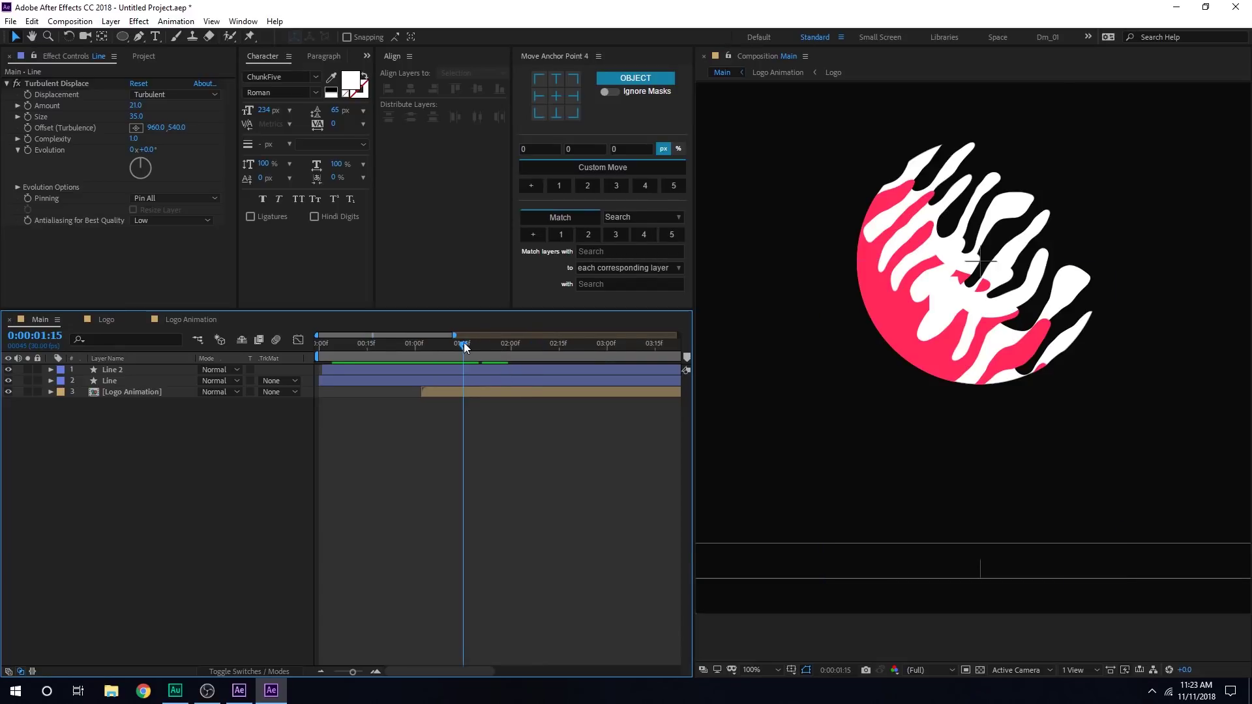
pyautogui.moveTo(463, 342); pyautogui.dragTo(447, 383)
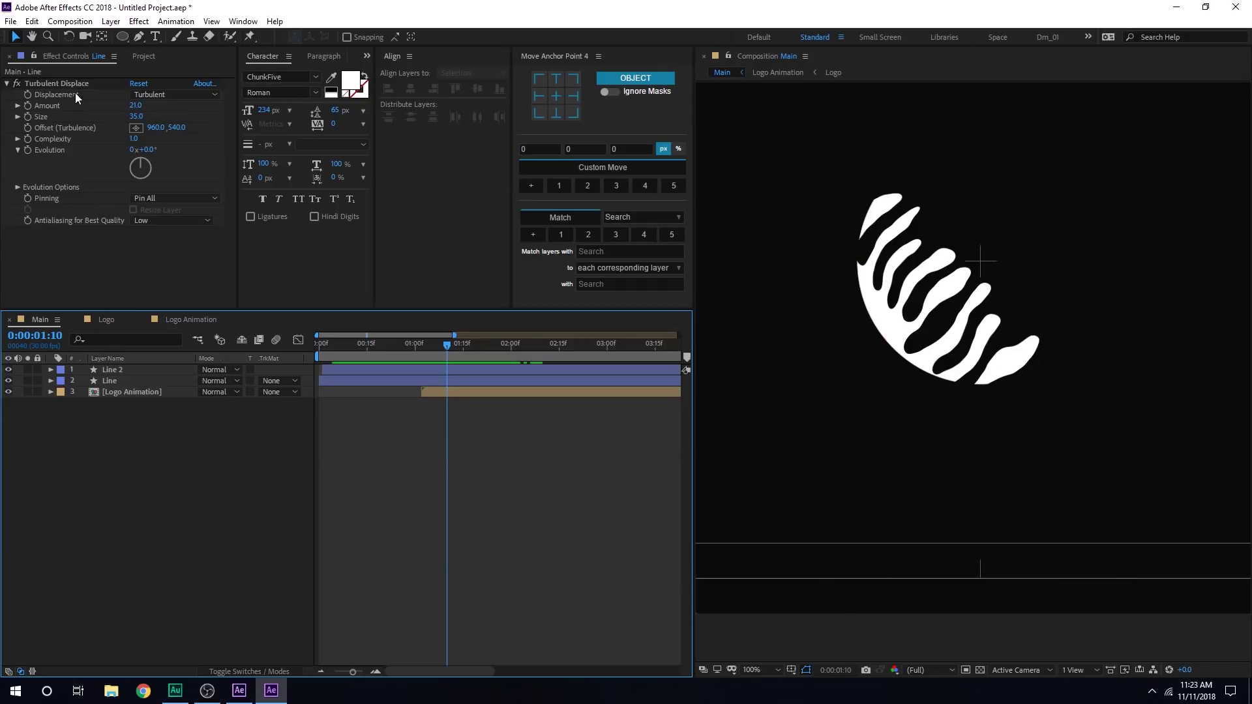
pyautogui.click(147, 57)
# Create a new 1920×1080, 30 fps, 10-second composition named Splash
pyautogui.click(111, 265)
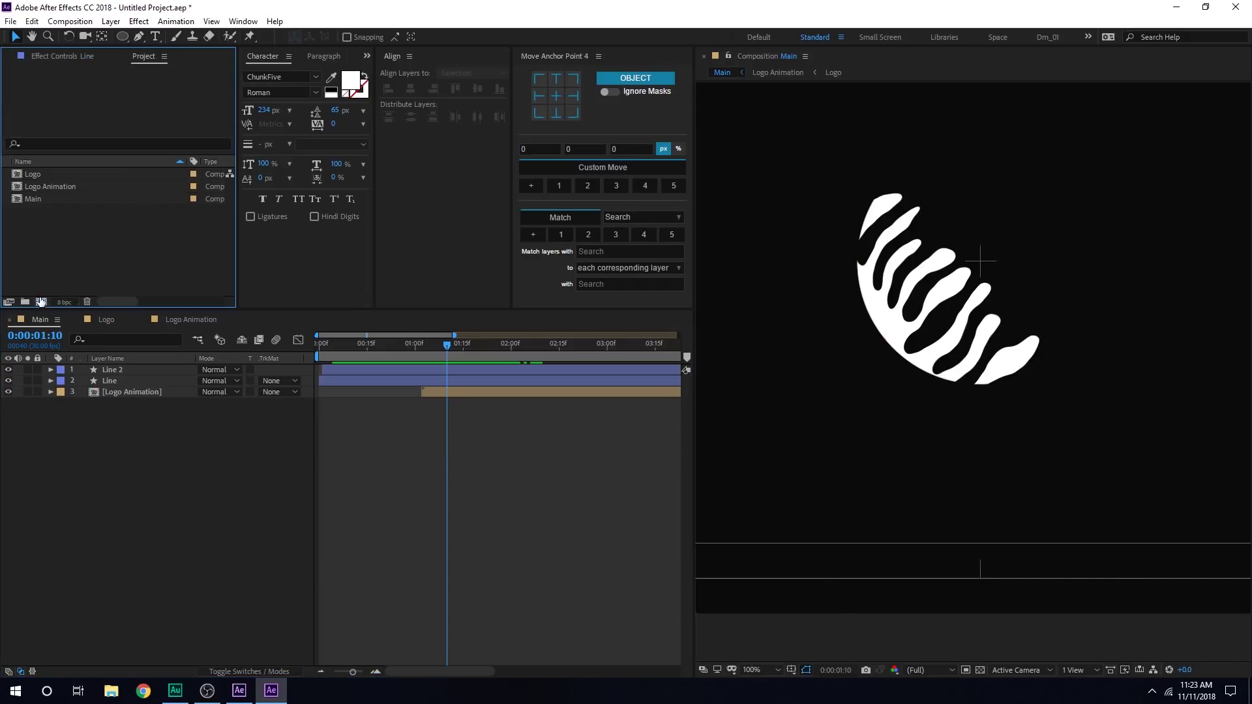
pyautogui.click(41, 302)
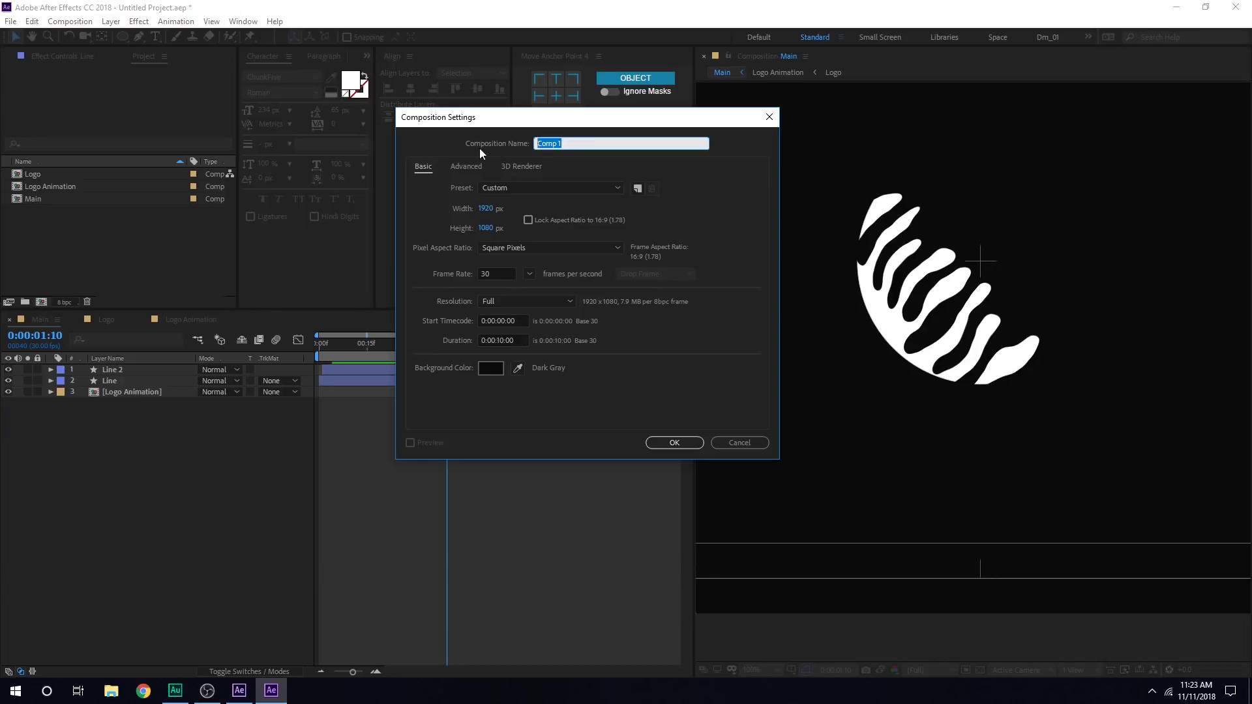
pyautogui.write('Splash')
pyautogui.click(684, 443)
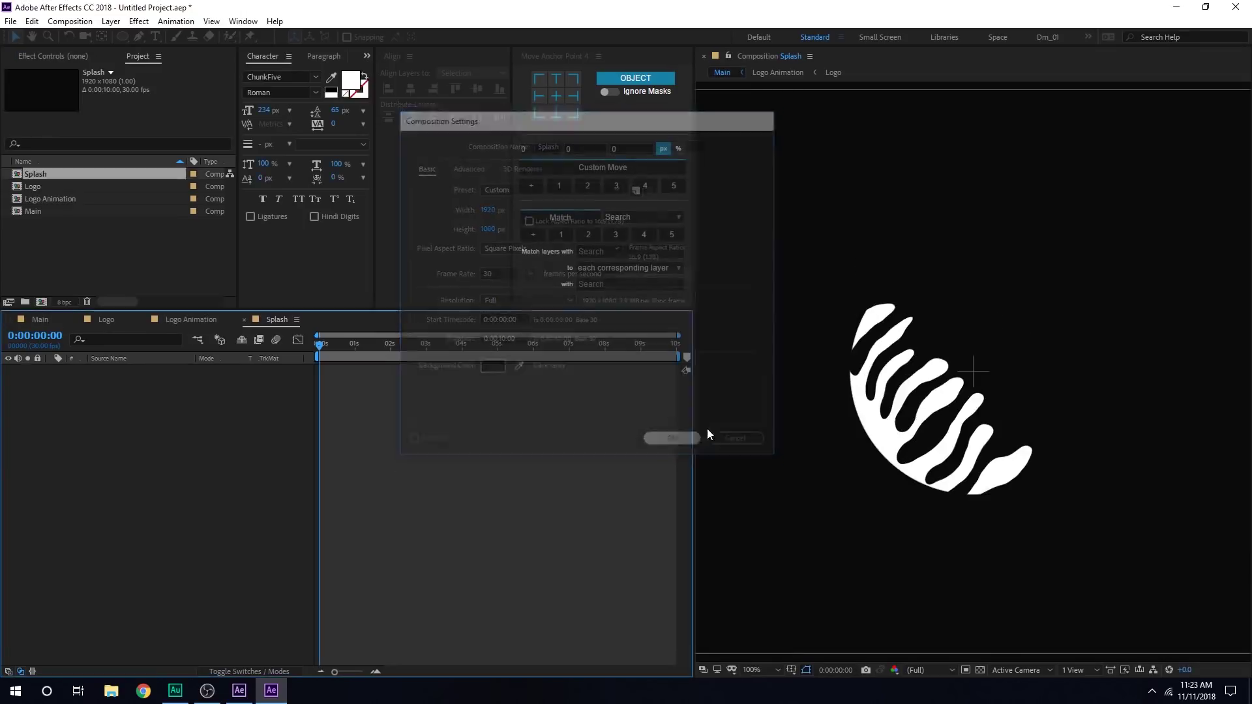
pyautogui.click(139, 36)
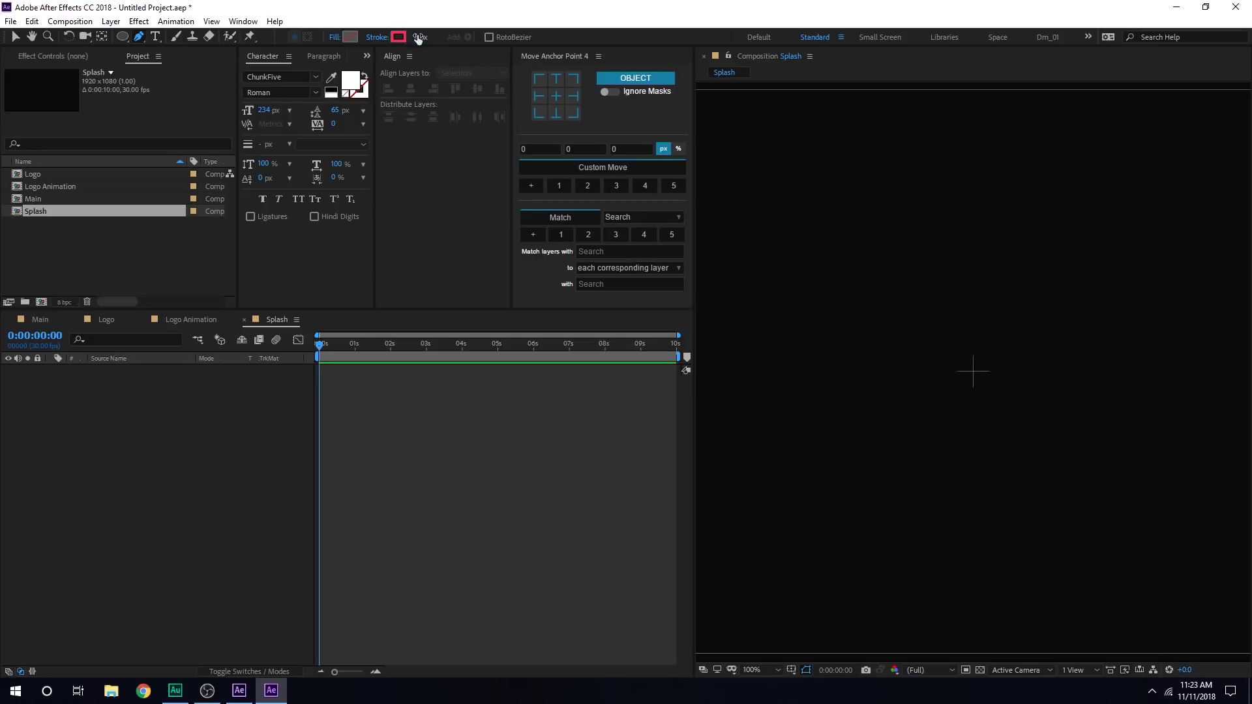
# At 200% zoom, draw a short diagonal pink line with the Pen tool
pyautogui.press('.')
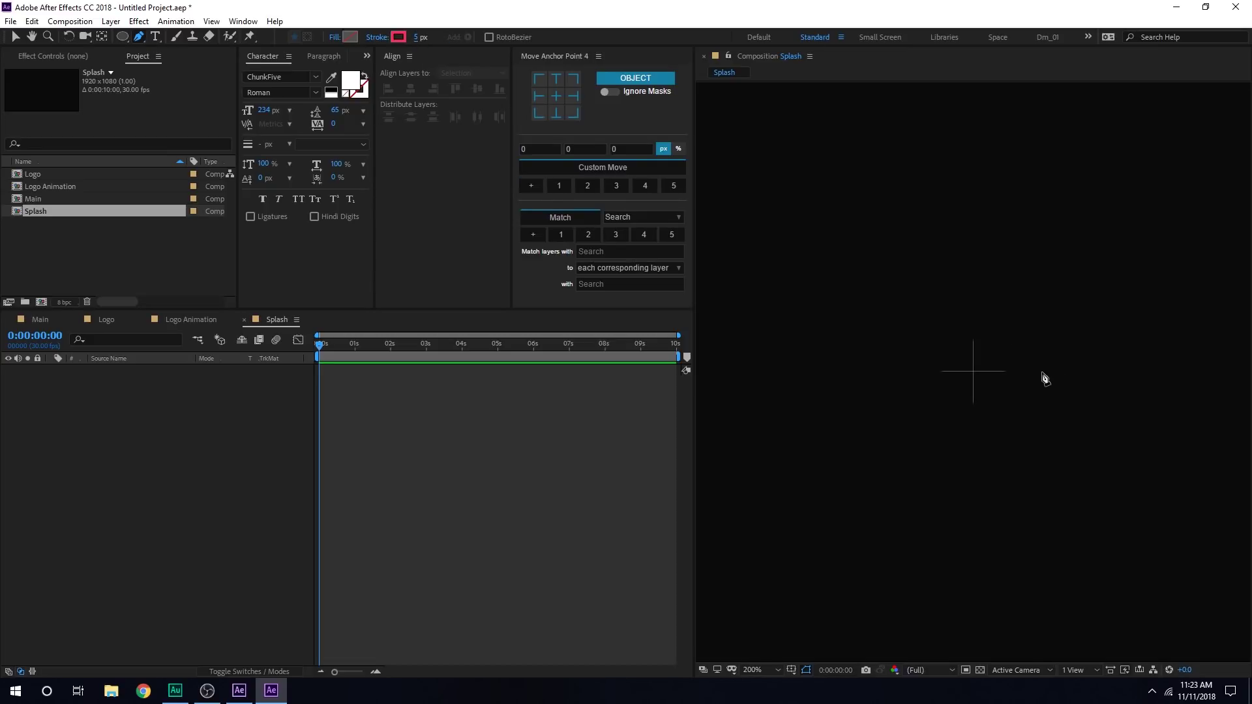
pyautogui.click(972, 372)
pyautogui.click(933, 320)
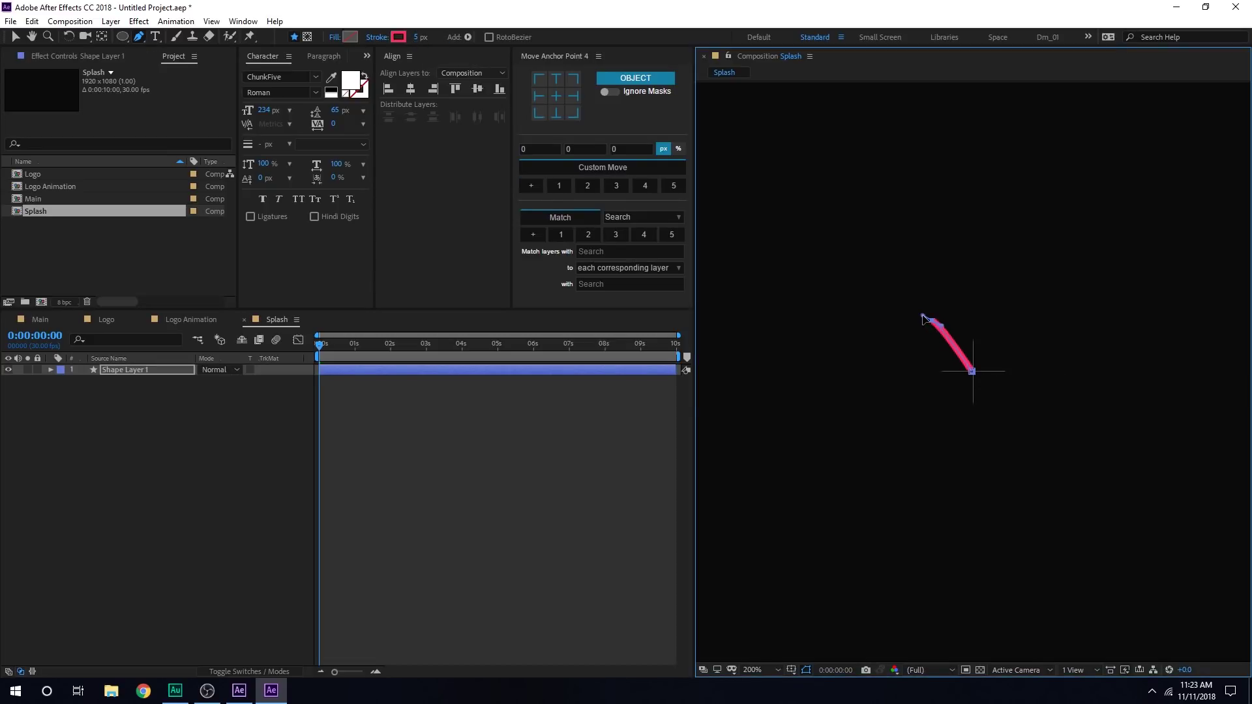
pyautogui.click(876, 300)
pyautogui.moveTo(933, 320); pyautogui.dragTo(947, 348)
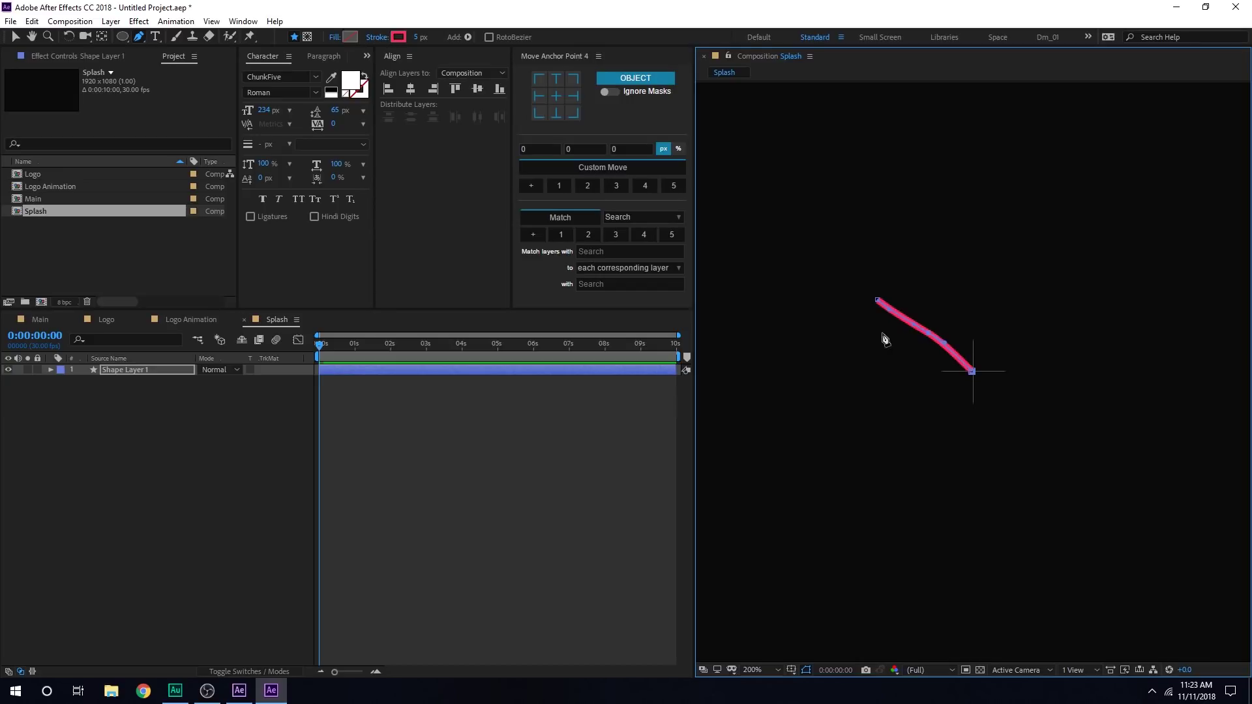
pyautogui.click(173, 456)
# Delete Shape 1's Fill 1 and set Stroke 1's Line Cap to Round Cap
pyautogui.click(107, 370)
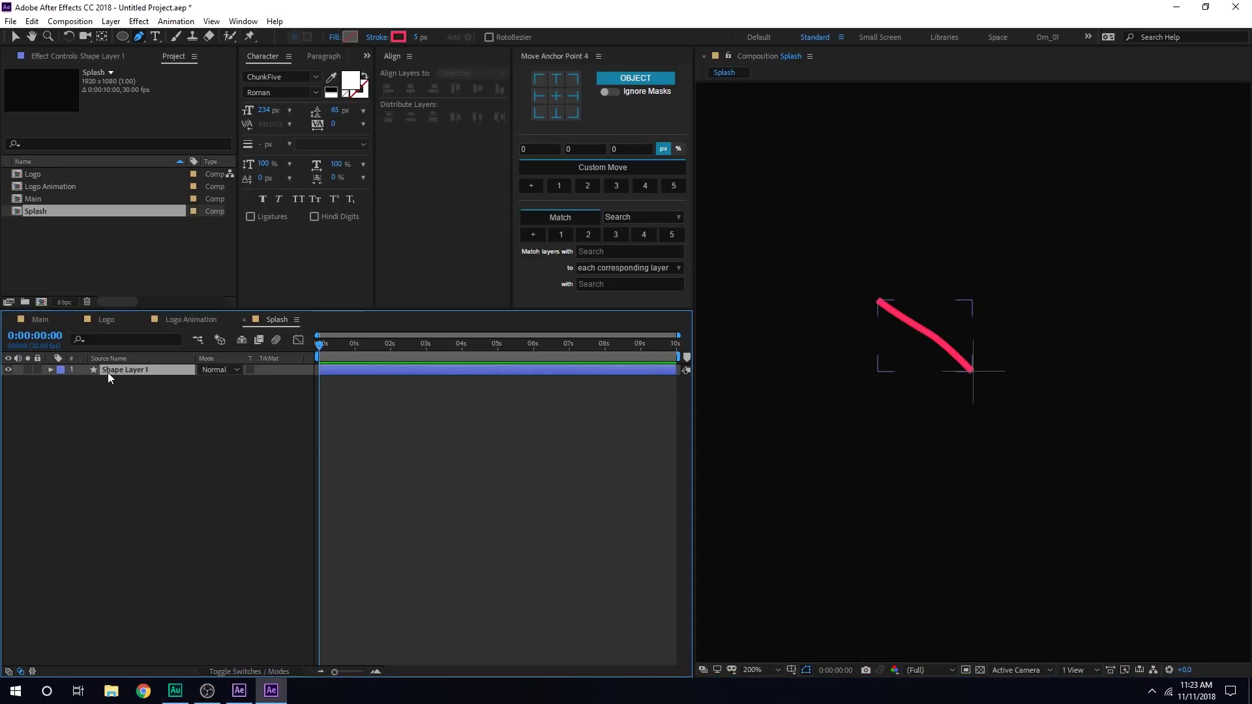
pyautogui.click(51, 369)
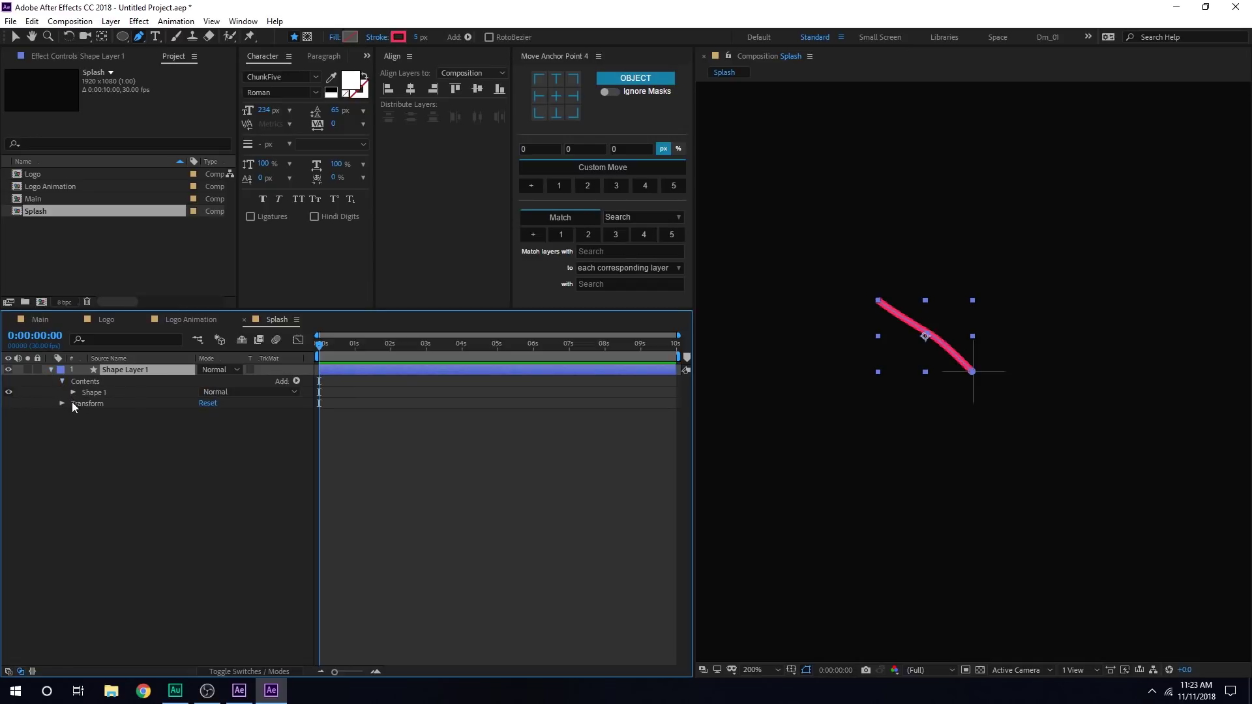
pyautogui.click(73, 393)
pyautogui.click(97, 426)
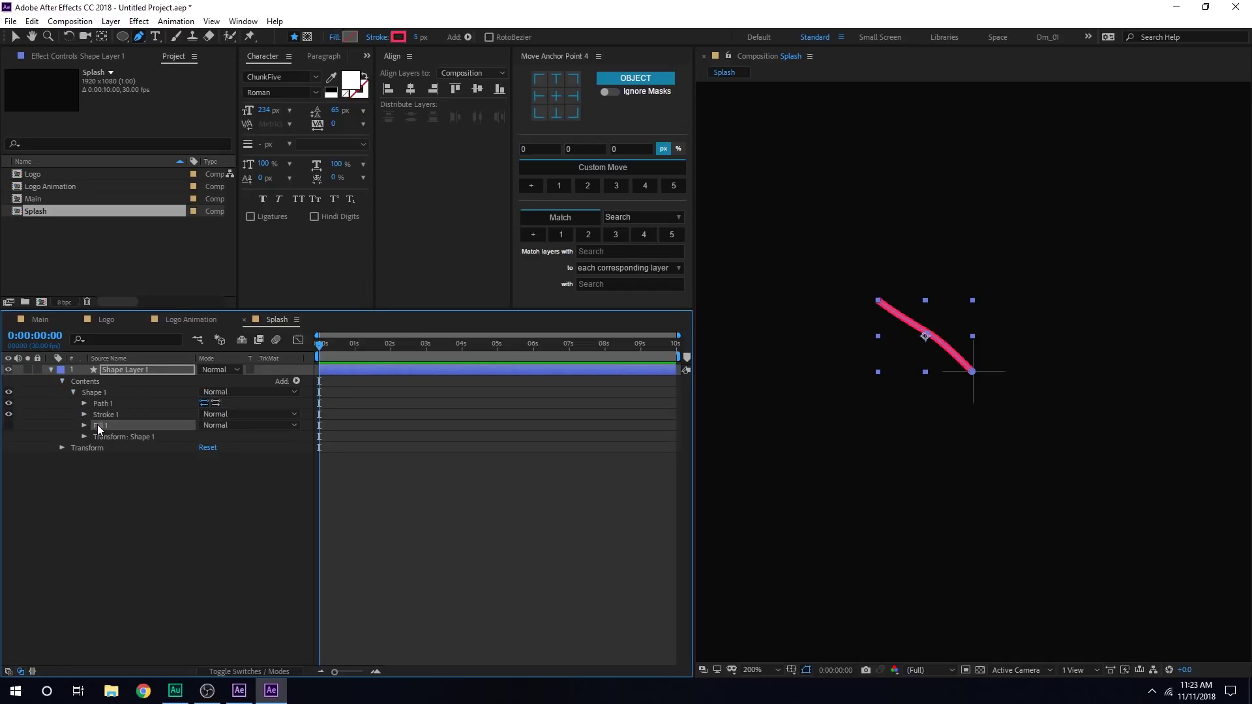
pyautogui.press('Delete')
pyautogui.press('End')
pyautogui.click(85, 414)
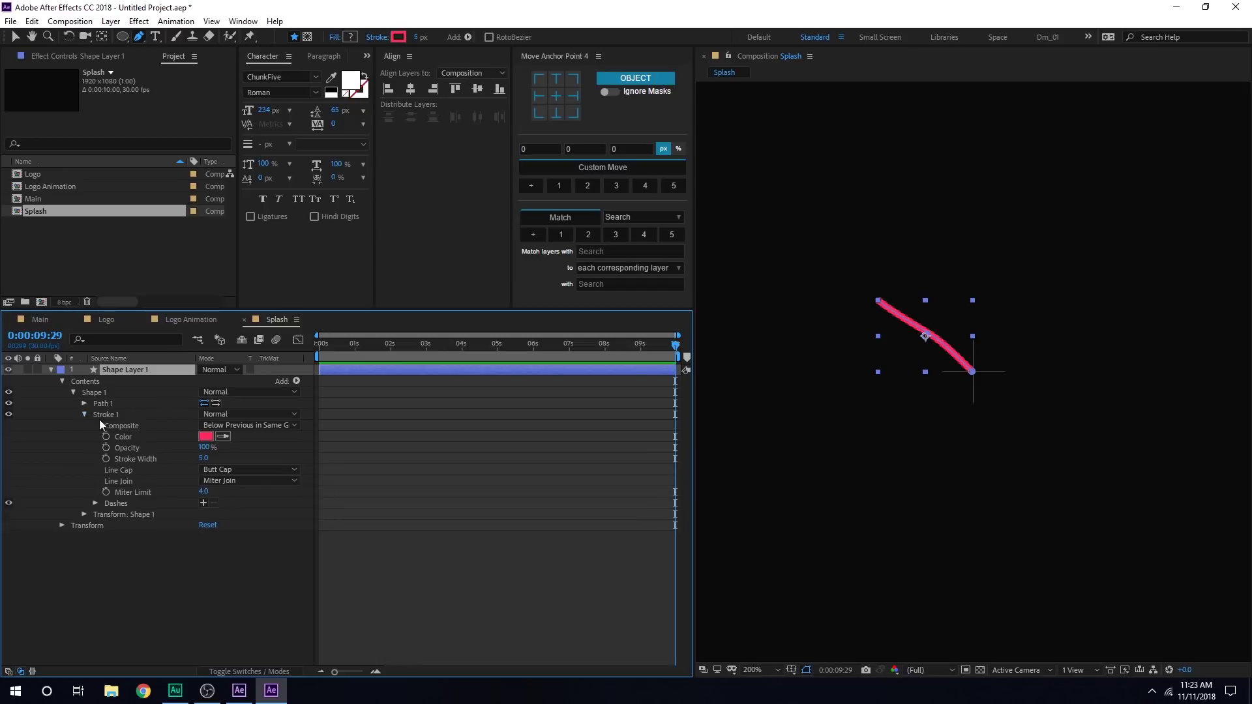
pyautogui.click(221, 470)
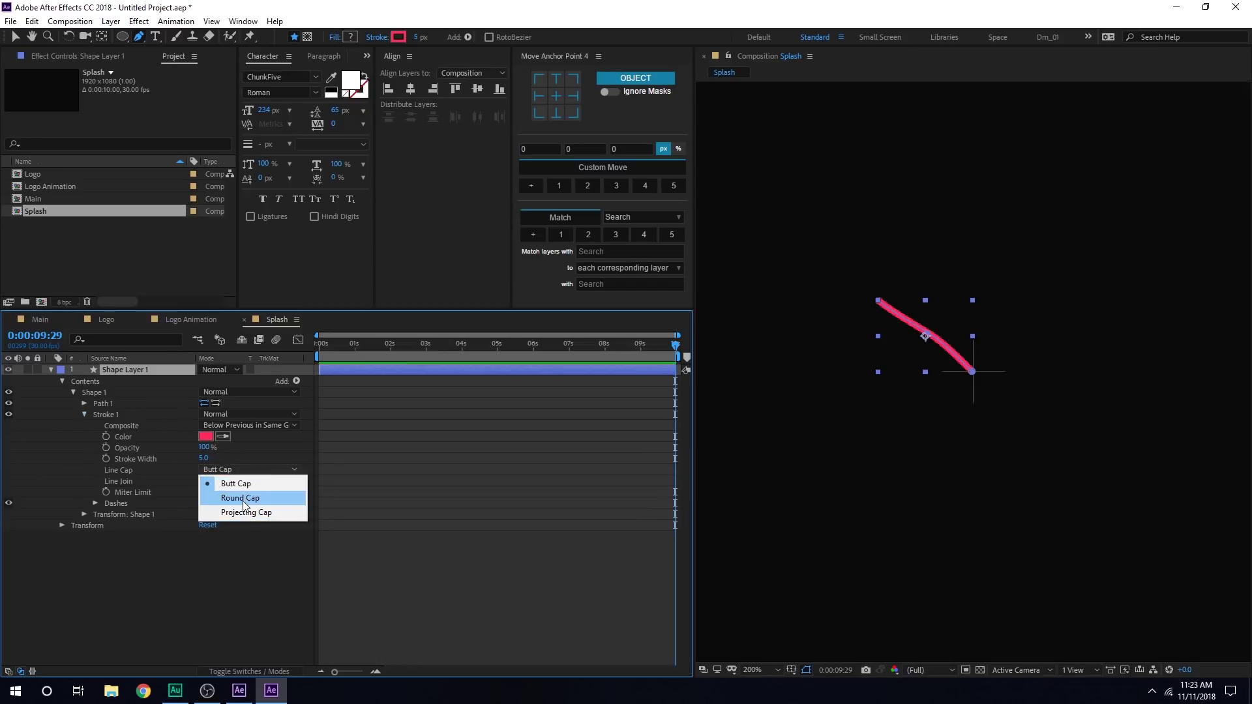
pyautogui.click(243, 499)
pyautogui.click(295, 382)
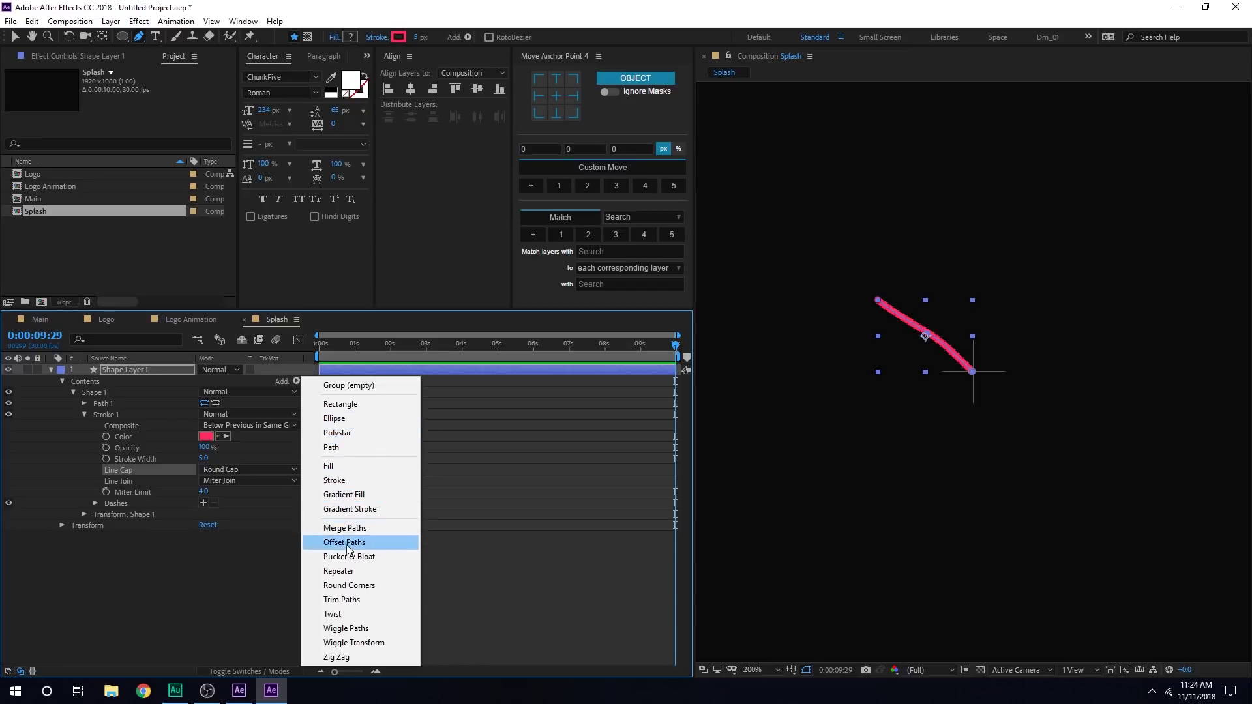
# Add Trim Paths and keyframe End from 0% at the start to 100% at frame 21
pyautogui.click(346, 600)
pyautogui.moveTo(350, 344); pyautogui.dragTo(284, 353)
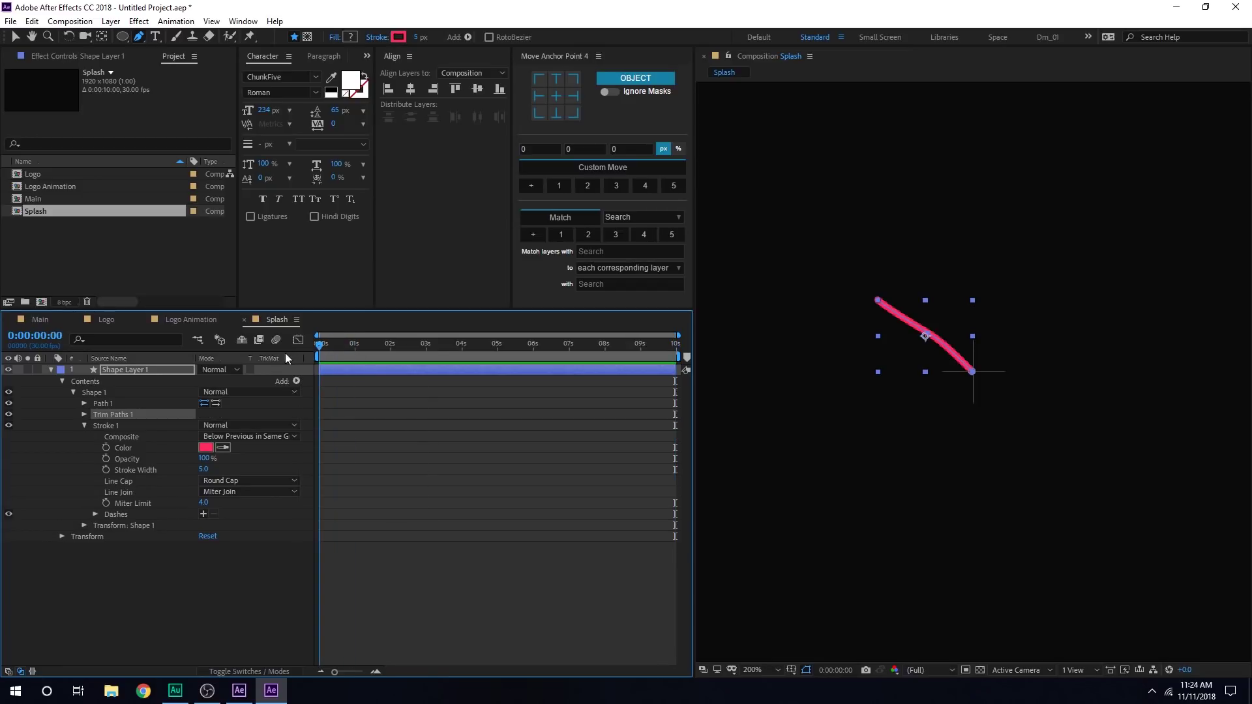
pyautogui.click(84, 426)
pyautogui.click(84, 415)
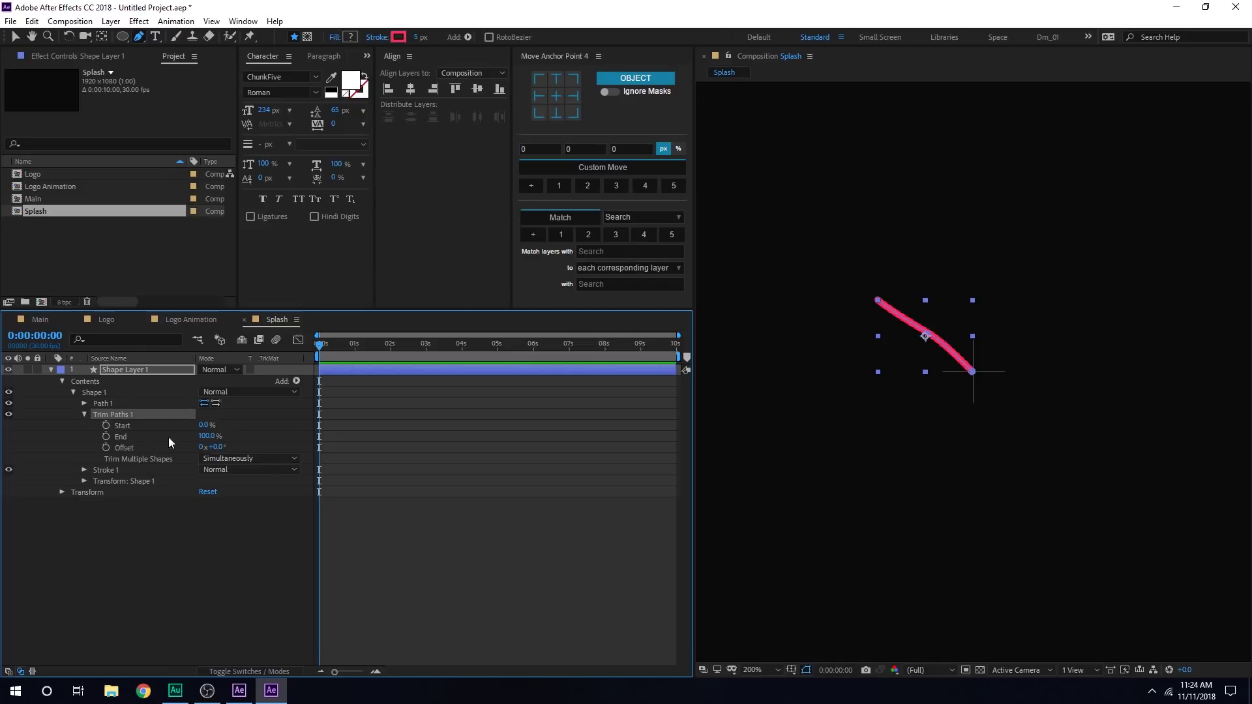
pyautogui.moveTo(210, 442); pyautogui.dragTo(126, 440)
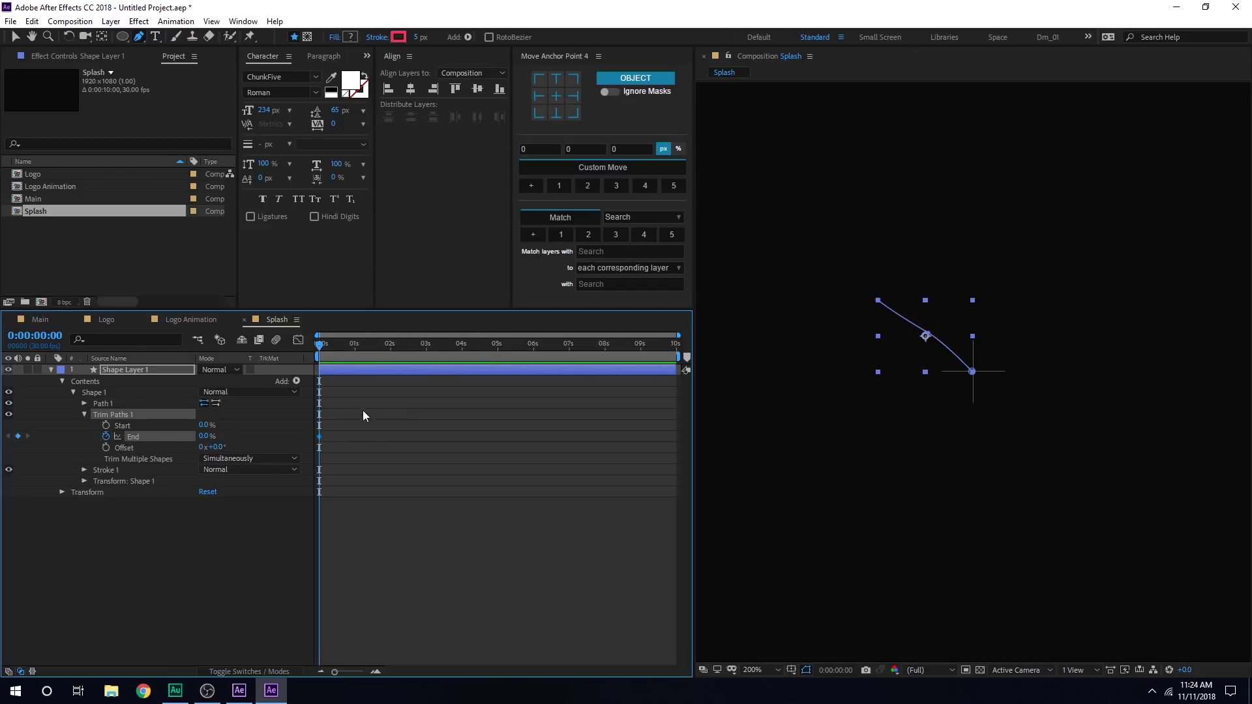
pyautogui.press('=')
pyautogui.press('=')
pyautogui.moveTo(449, 669); pyautogui.dragTo(359, 613)
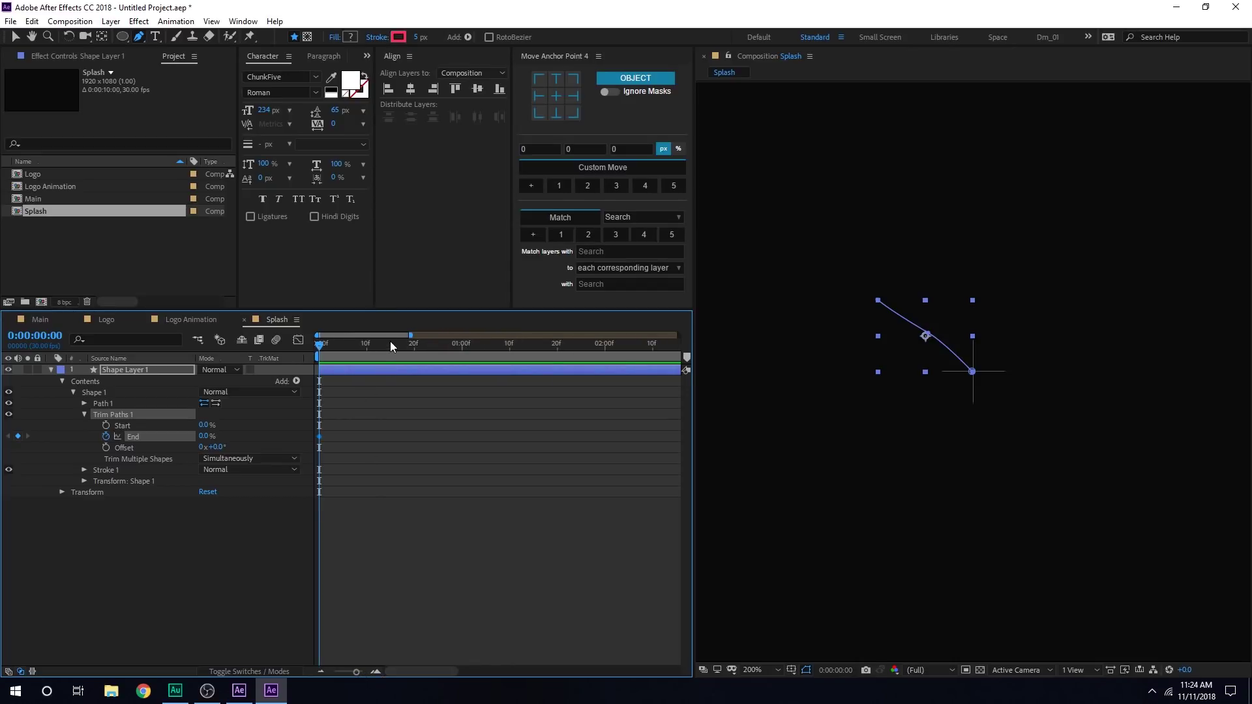
pyautogui.moveTo(390, 342); pyautogui.dragTo(419, 342)
pyautogui.moveTo(207, 443); pyautogui.dragTo(461, 438)
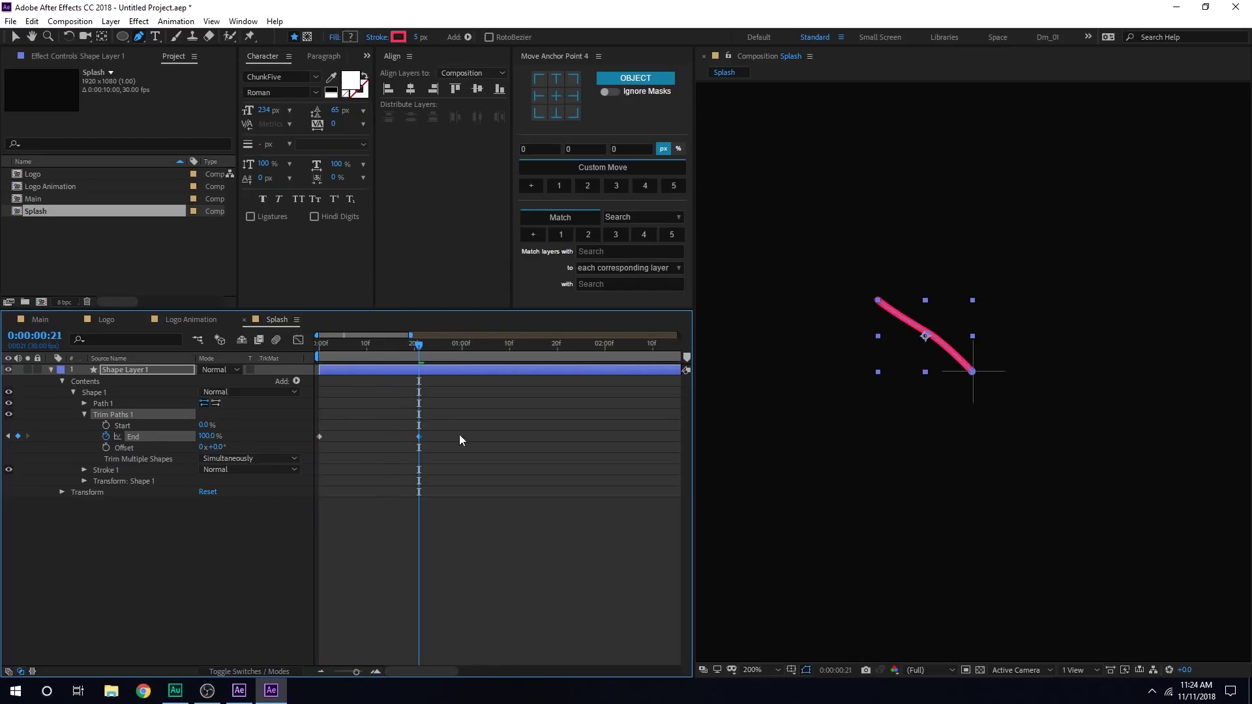
# Keyframe Start from 0% at frame 3 to 100% at frame 24, then shift keys earlier
pyautogui.click(334, 345)
pyautogui.click(107, 425)
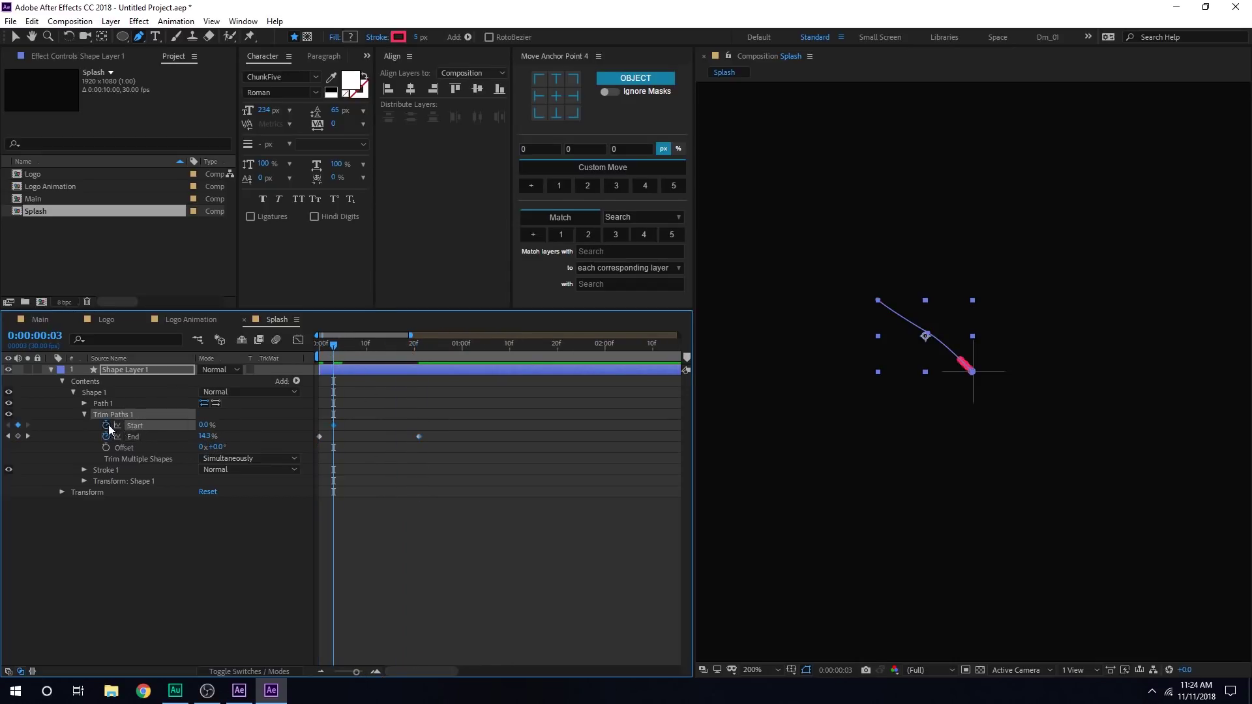
pyautogui.moveTo(424, 338); pyautogui.dragTo(433, 340)
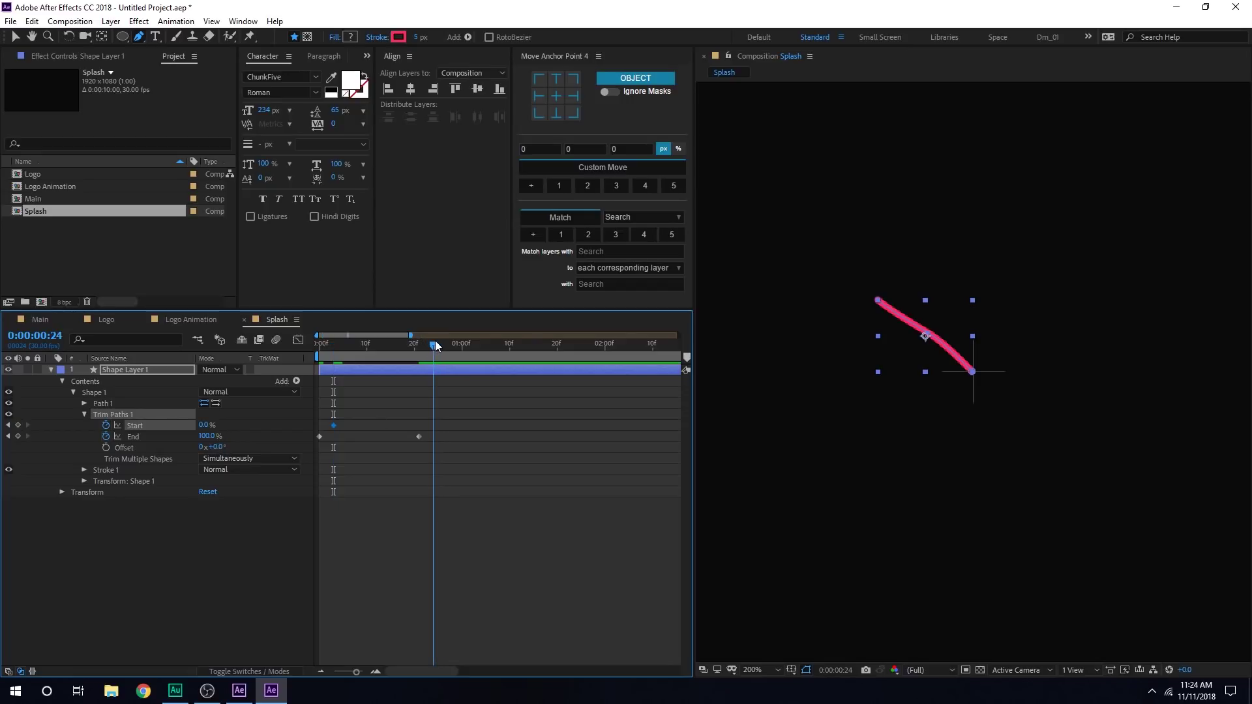
pyautogui.moveTo(204, 424); pyautogui.dragTo(343, 346)
pyautogui.press('Home')
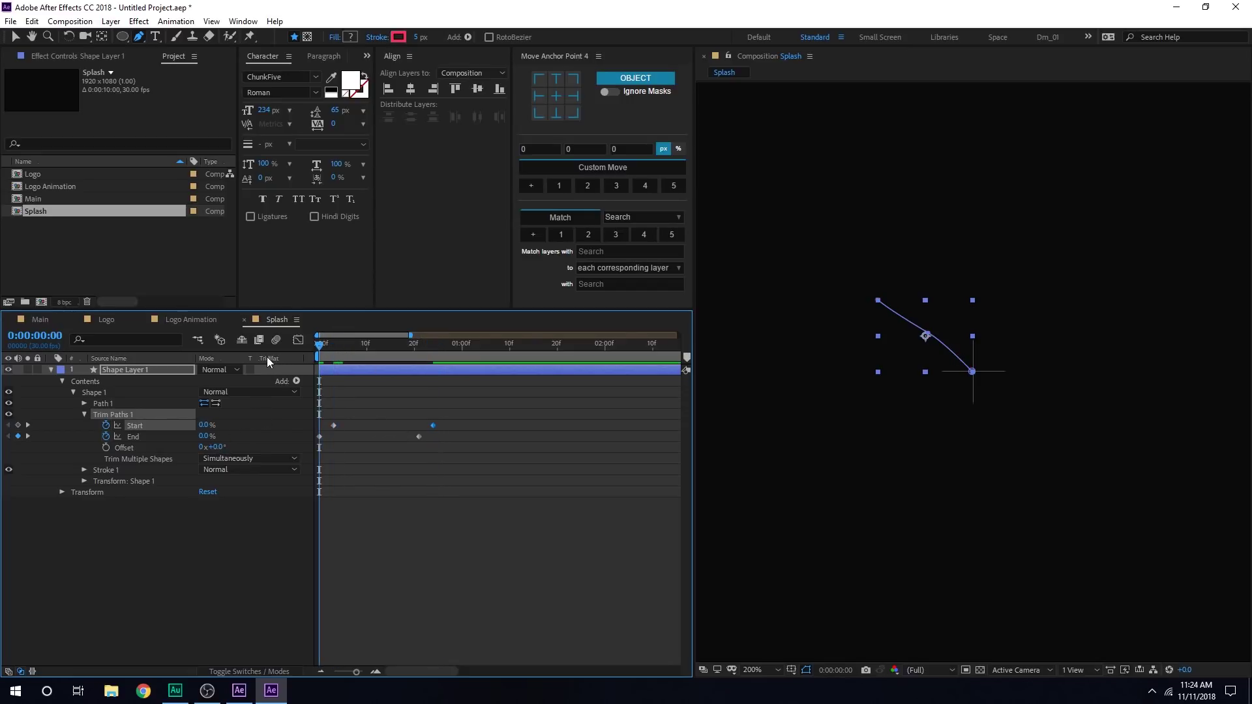
pyautogui.press('space')
pyautogui.press('space')
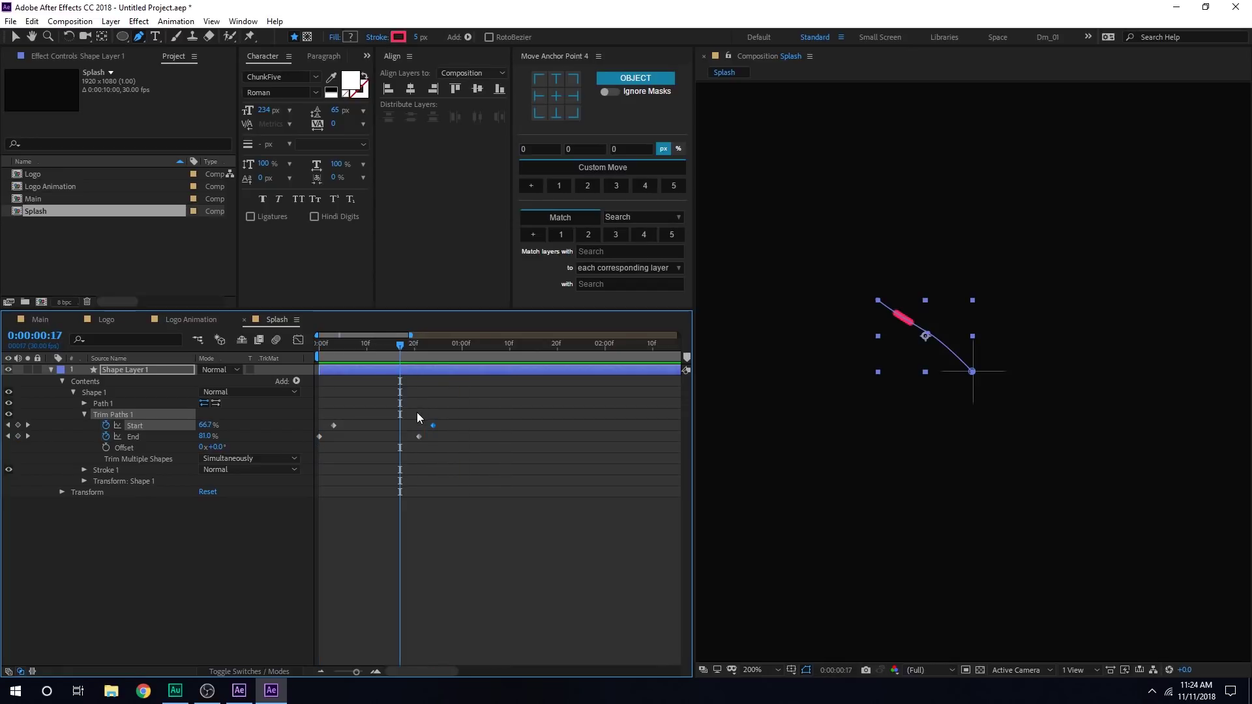
pyautogui.moveTo(429, 428); pyautogui.dragTo(408, 429)
pyautogui.click(357, 422)
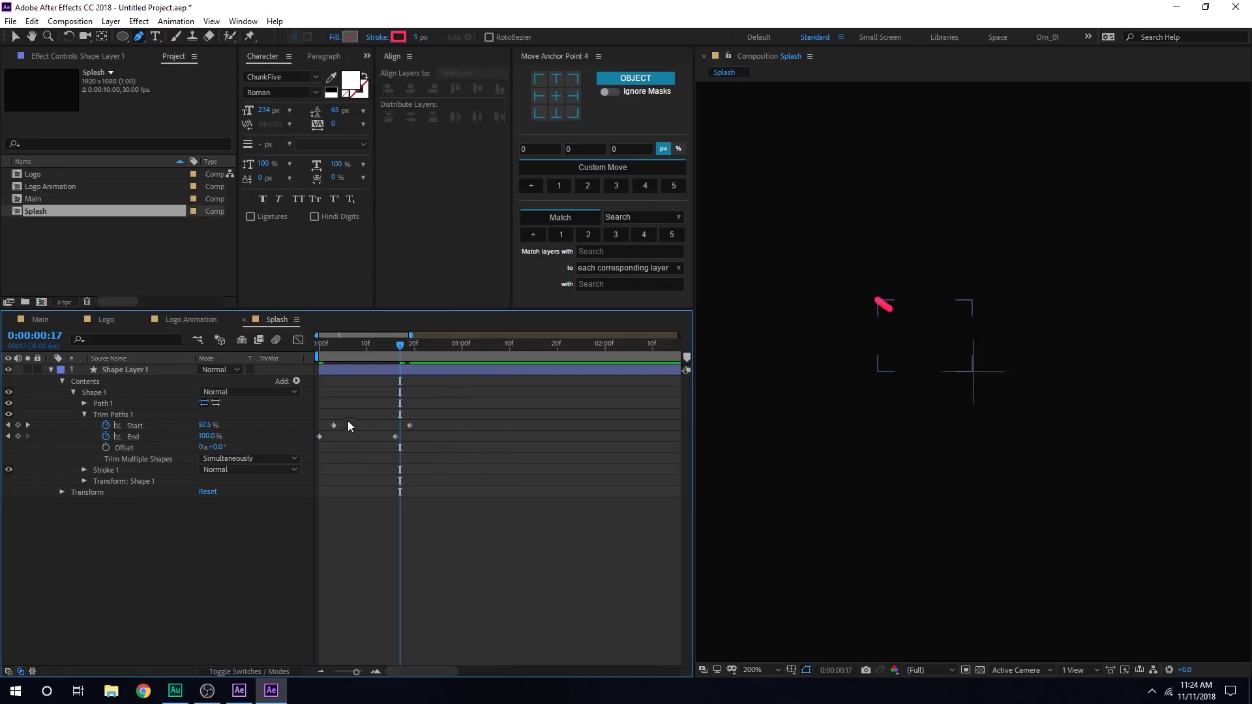
pyautogui.press('Home')
pyautogui.press('space')
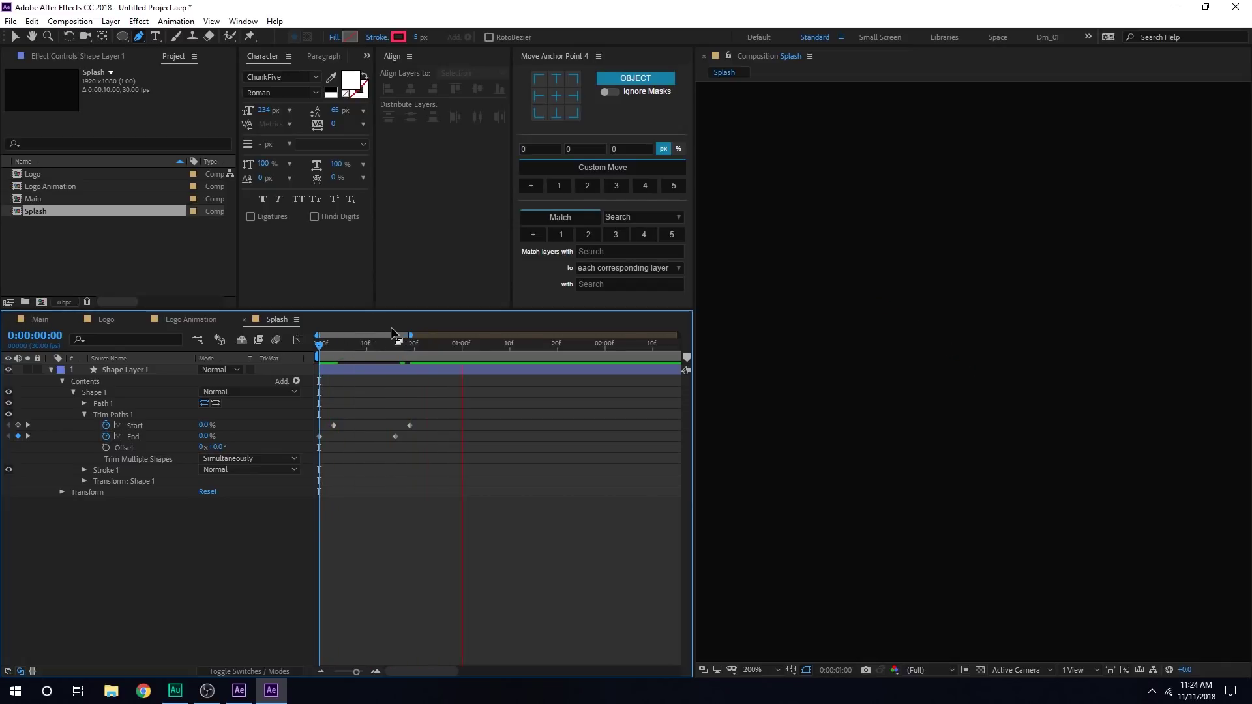
pyautogui.press('space')
# Apply Easy Ease to all four Start and End keyframes and nudge them slightly earlier
pyautogui.moveTo(436, 411); pyautogui.dragTo(305, 458)
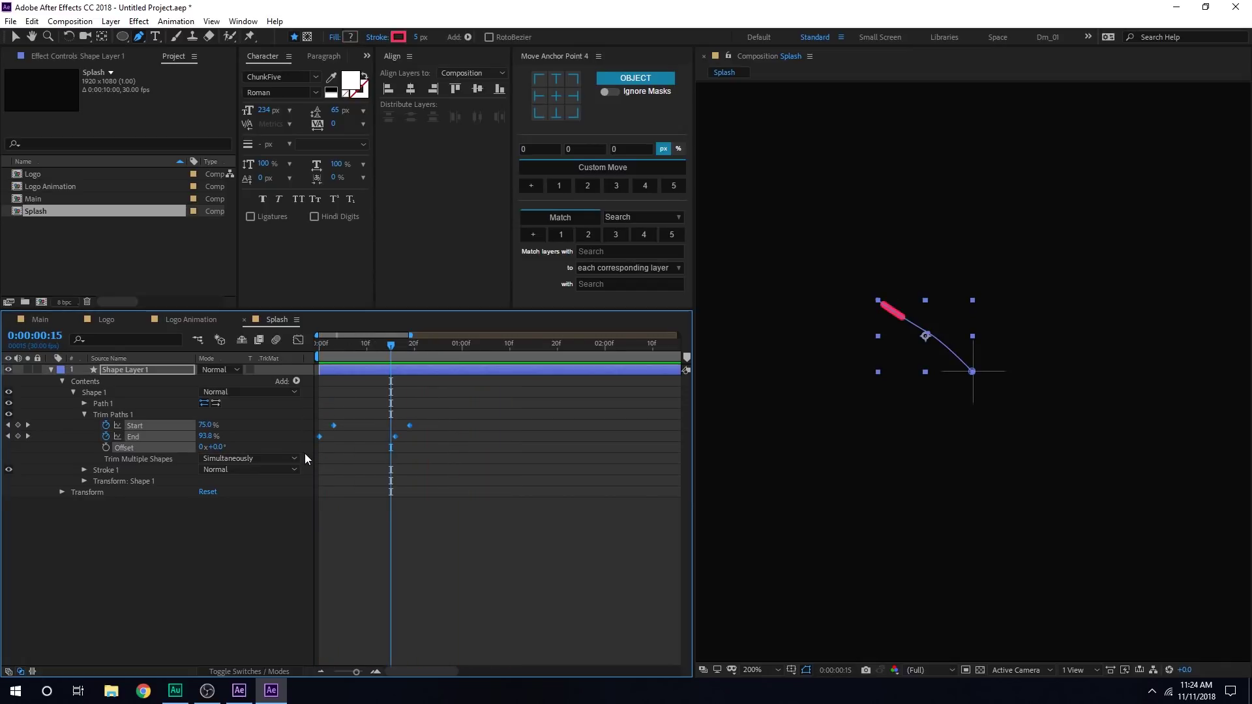
pyautogui.press('F9')
pyautogui.moveTo(353, 346); pyautogui.dragTo(313, 348)
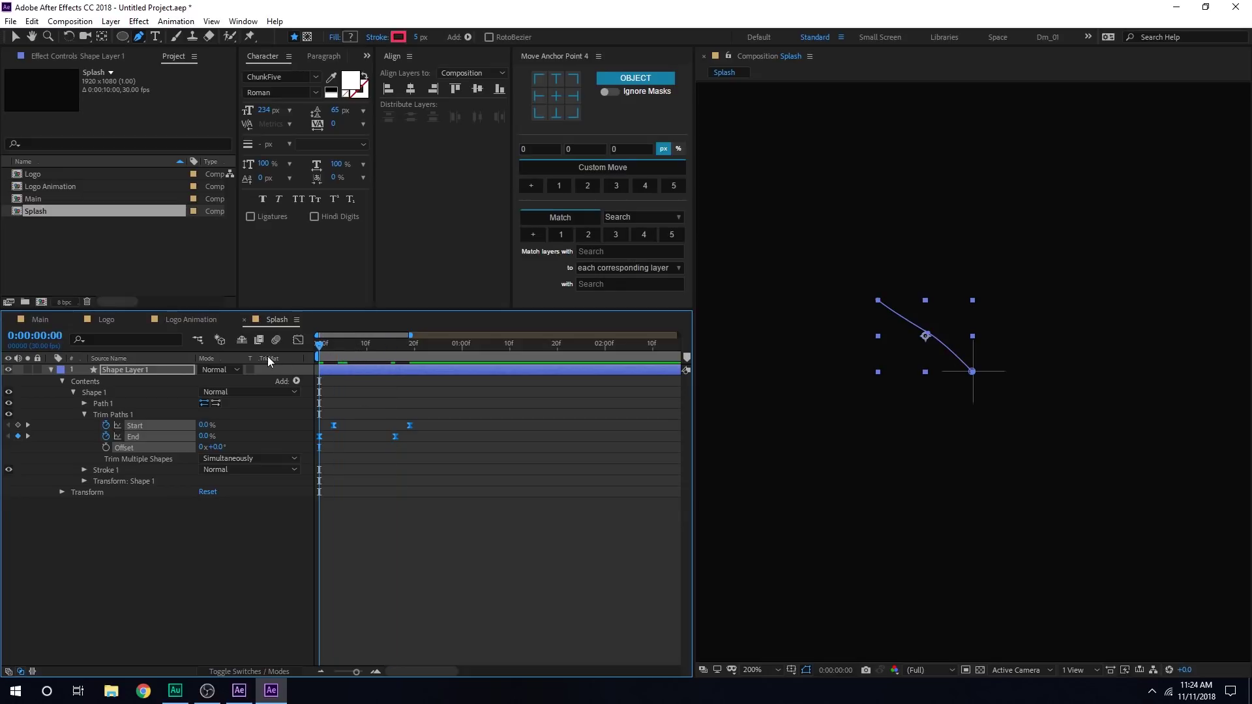
pyautogui.press('space')
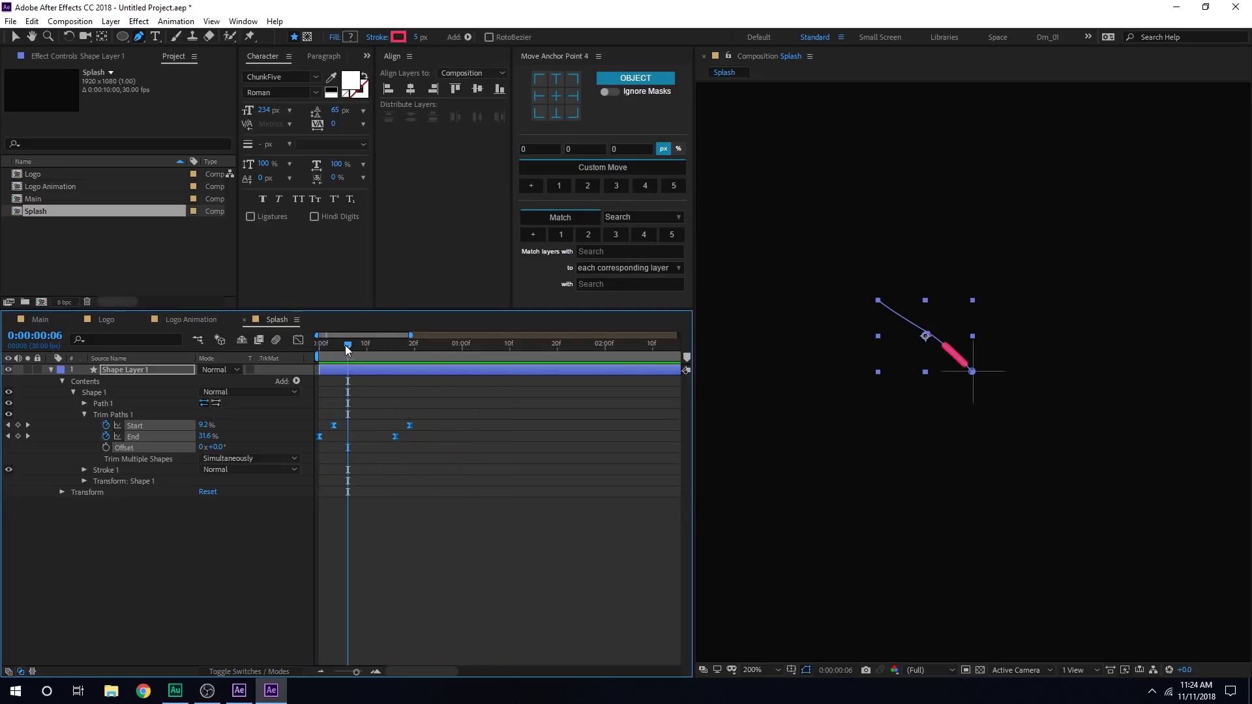
pyautogui.press('space')
pyautogui.press('space')
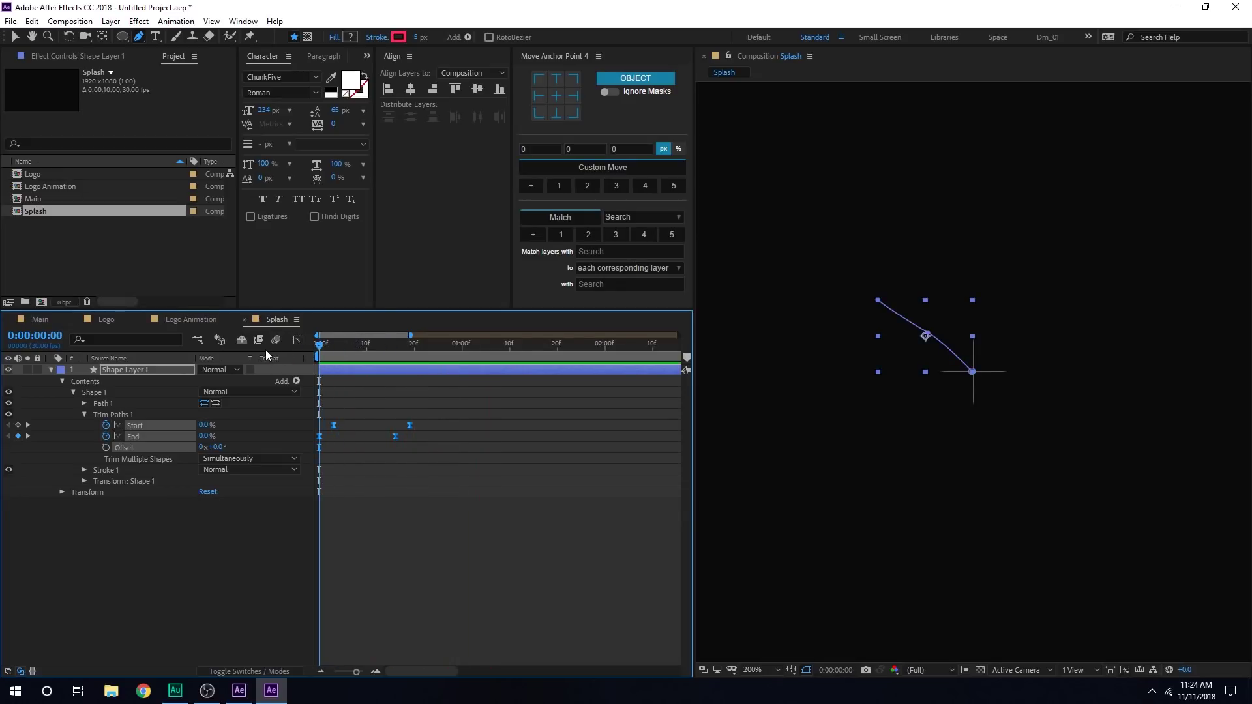
pyautogui.moveTo(413, 346); pyautogui.dragTo(375, 355)
pyautogui.moveTo(428, 416); pyautogui.dragTo(400, 425)
pyautogui.click(351, 351)
pyautogui.press('Home')
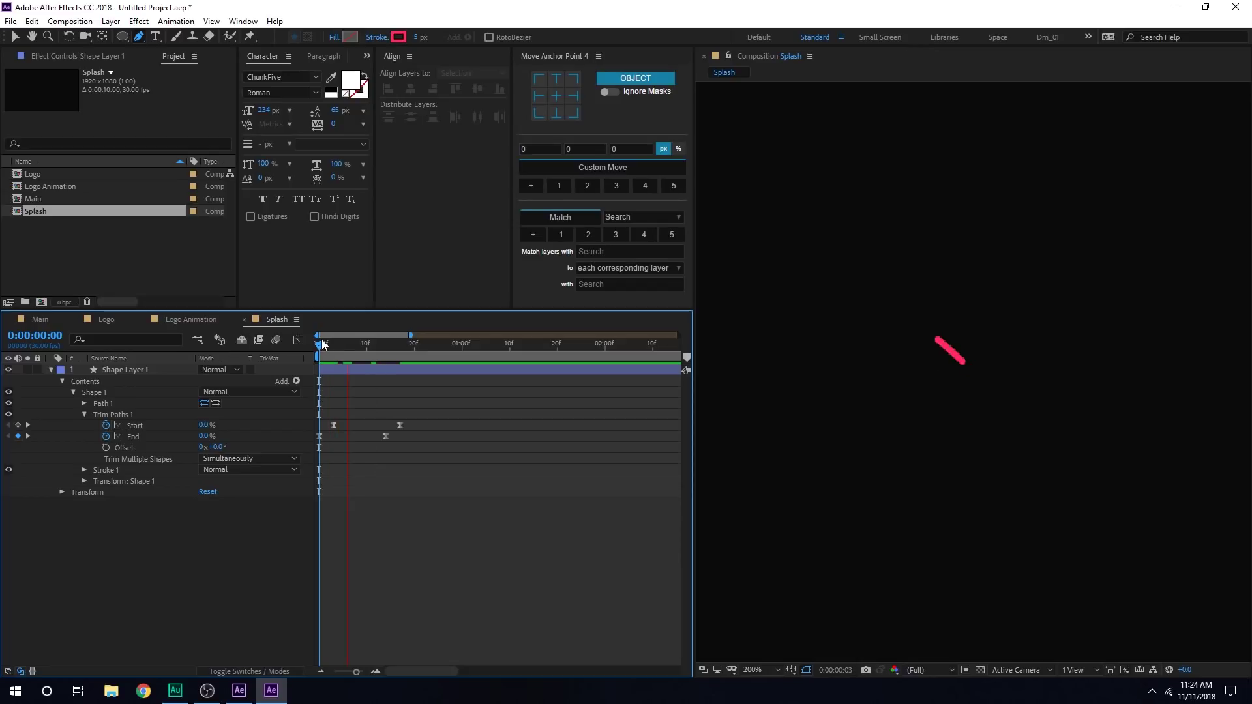
pyautogui.click(400, 344)
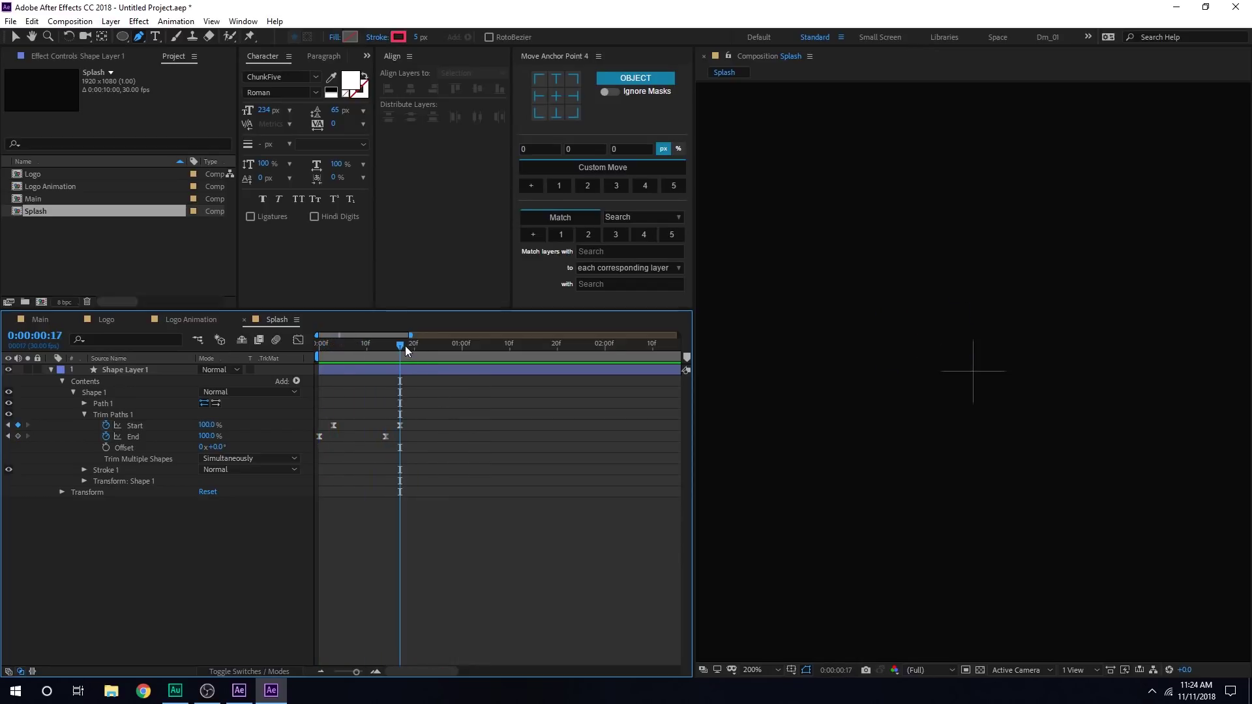
# Duplicate Shape Layer 1 into a white (ffffff) copy rotated about 30° and moved up-right
pyautogui.moveTo(405, 346); pyautogui.dragTo(368, 347)
pyautogui.click(374, 371)
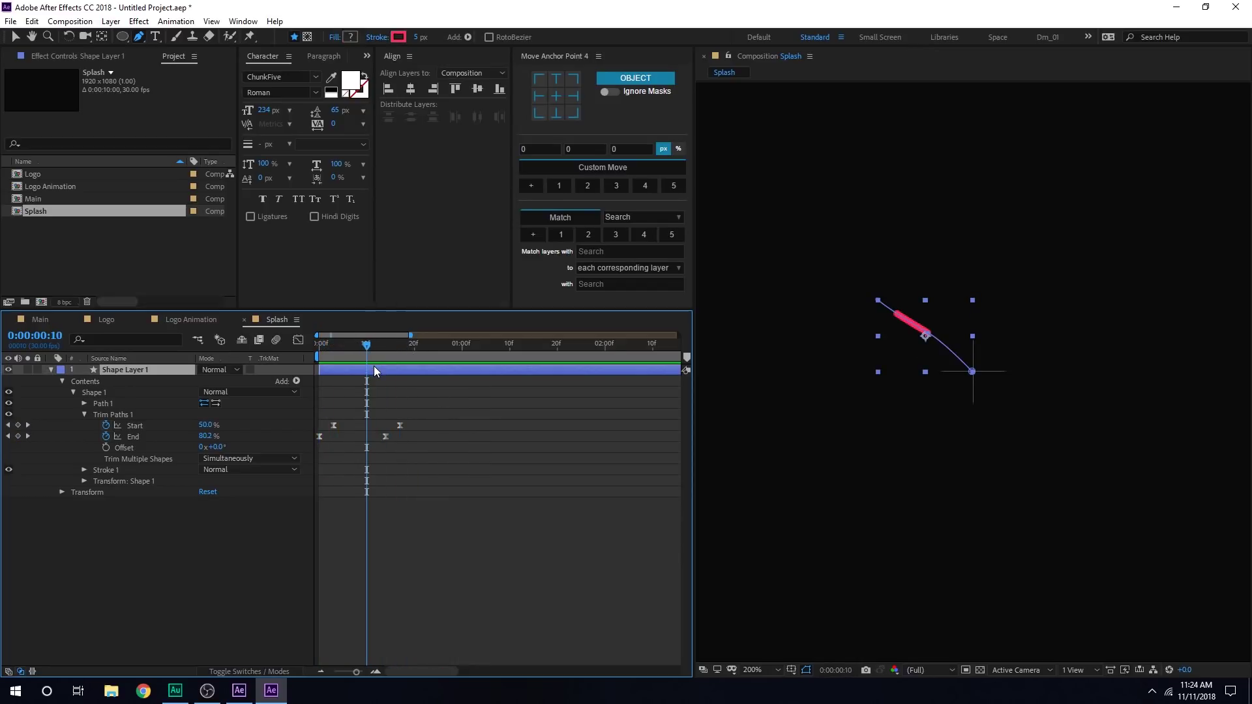
pyautogui.hotkey('ctrl', 'd')
pyautogui.click(398, 38)
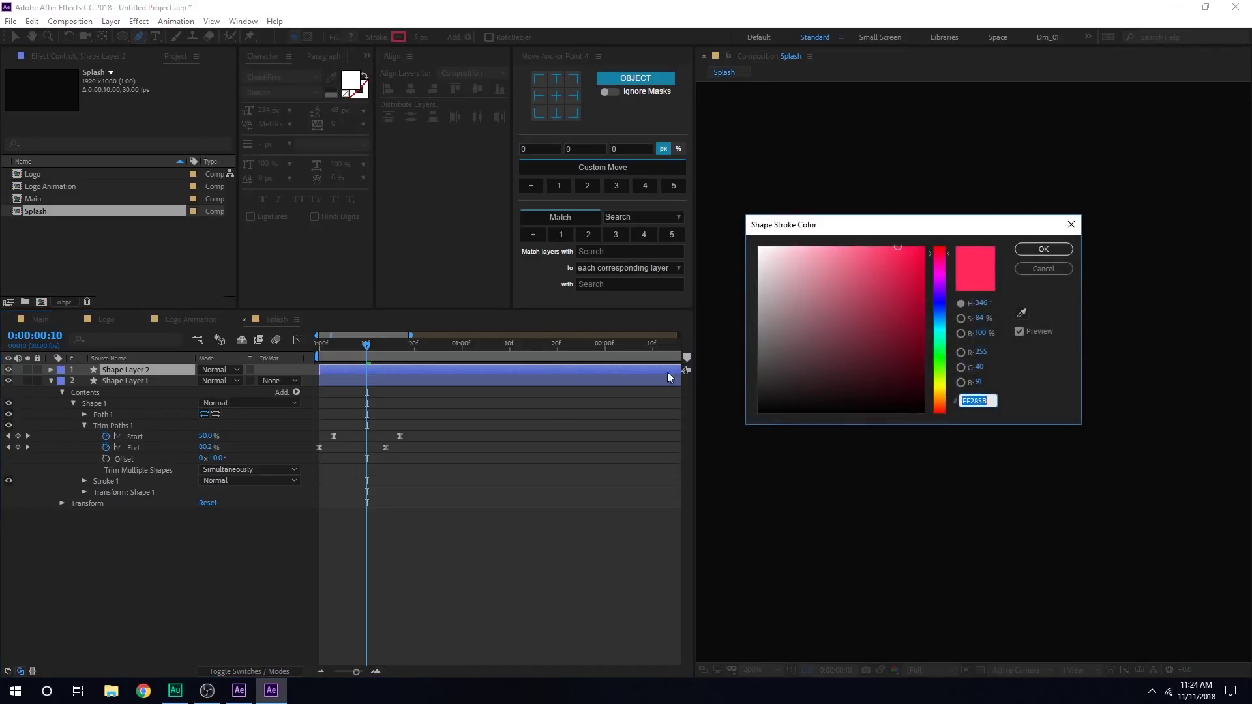
pyautogui.write('ffffff')
pyautogui.press('Return')
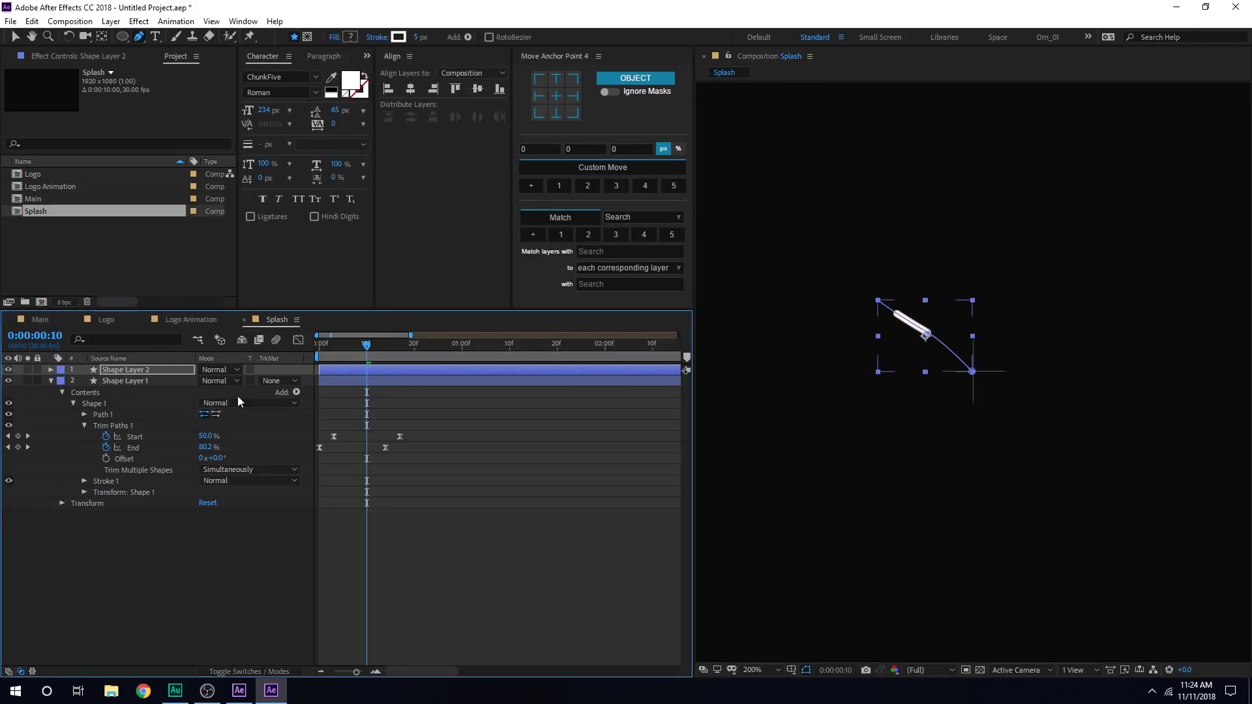
pyautogui.press('r')
pyautogui.moveTo(210, 381); pyautogui.dragTo(236, 378)
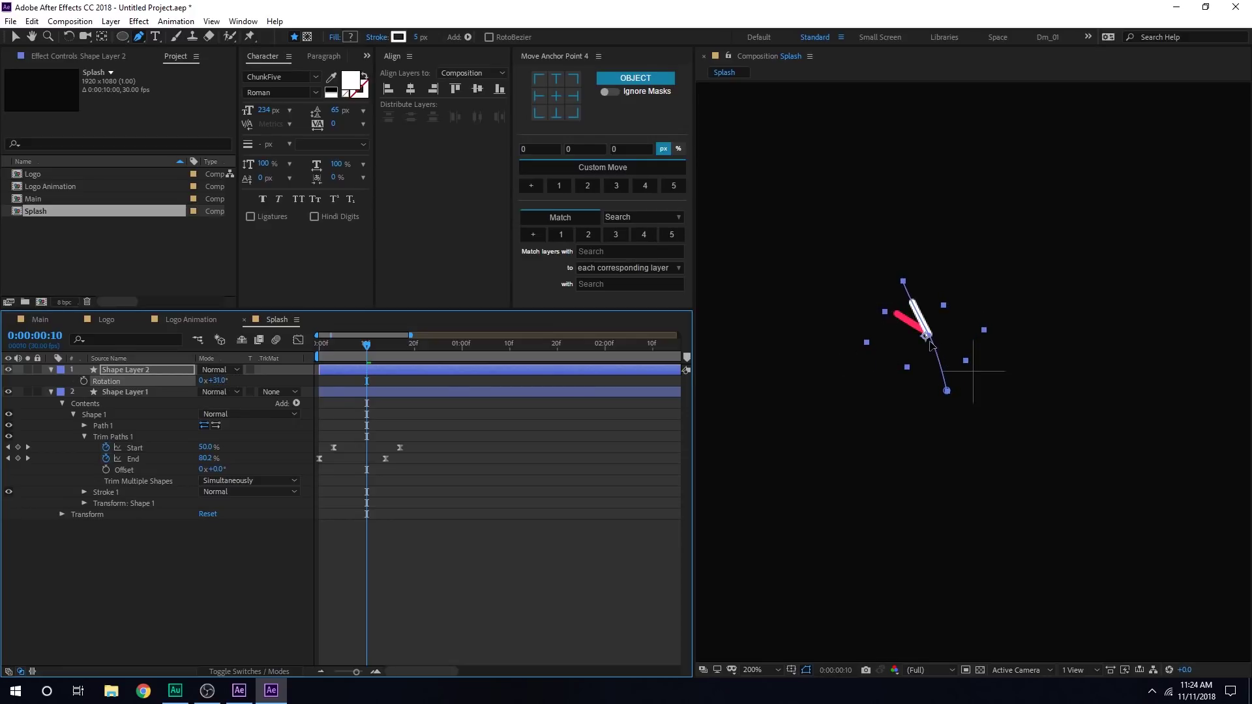
pyautogui.press('space')
pyautogui.press('space')
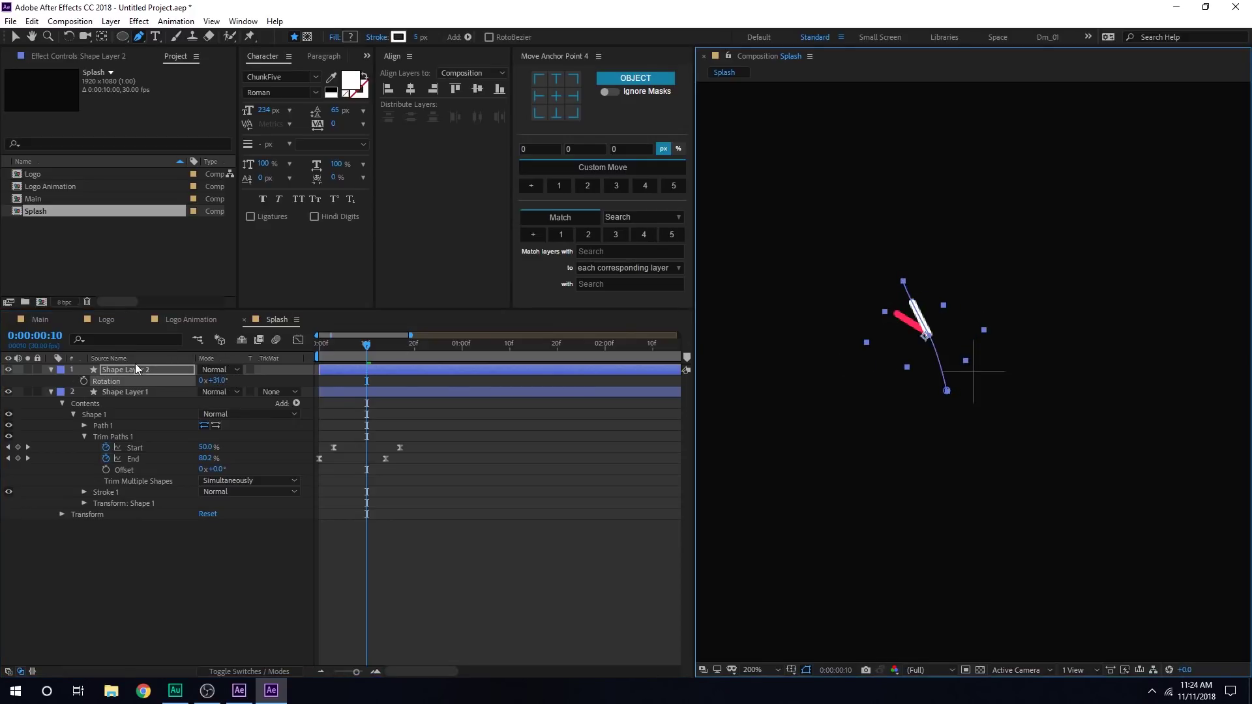
pyautogui.press('v')
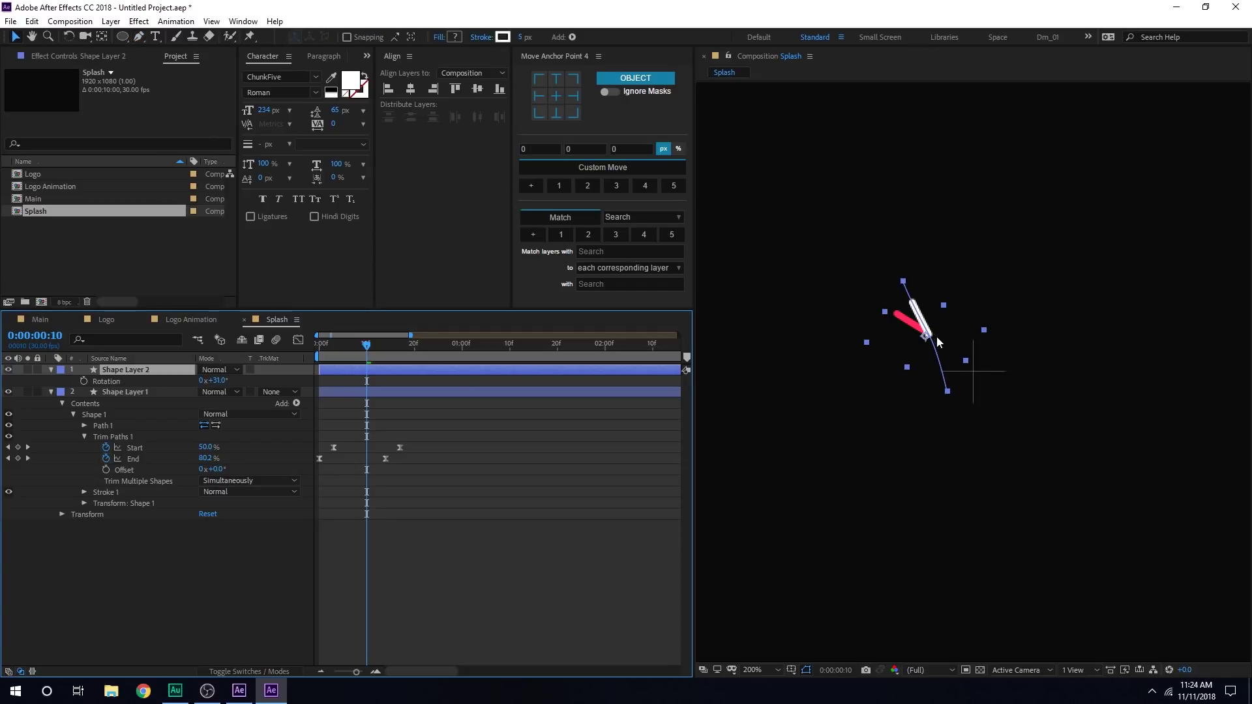
pyautogui.moveTo(938, 342); pyautogui.dragTo(966, 322)
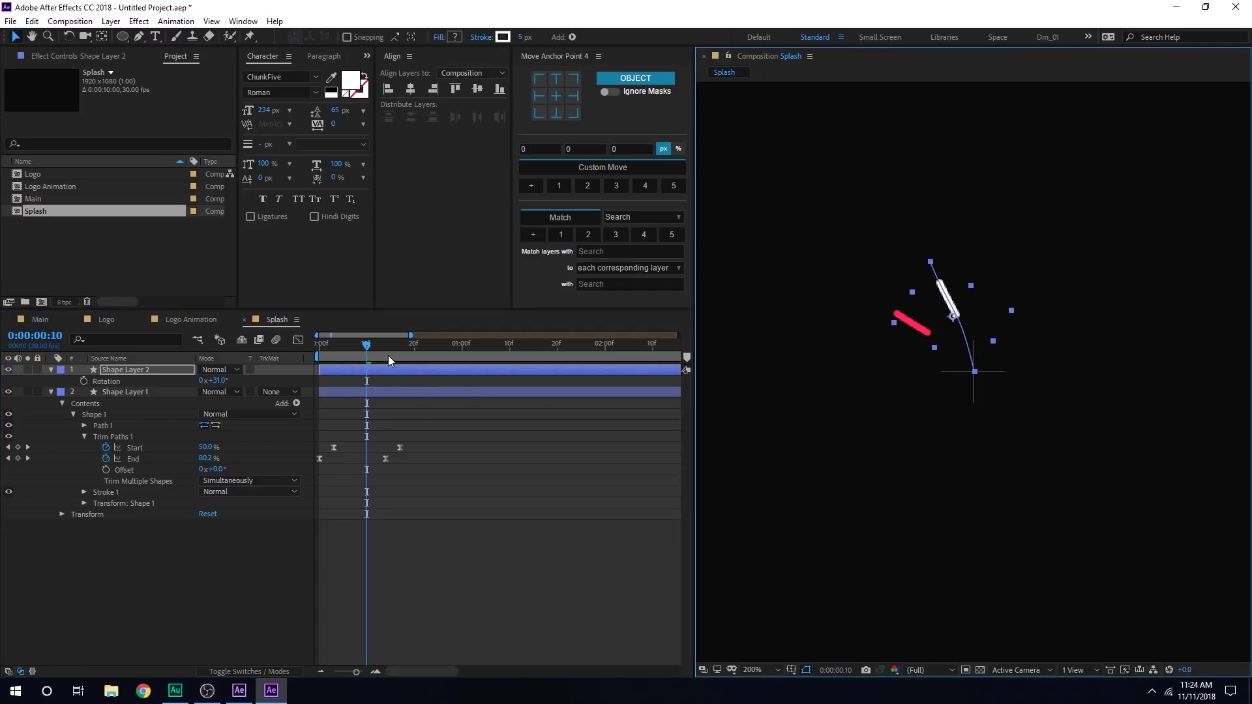
pyautogui.moveTo(389, 355); pyautogui.dragTo(342, 355)
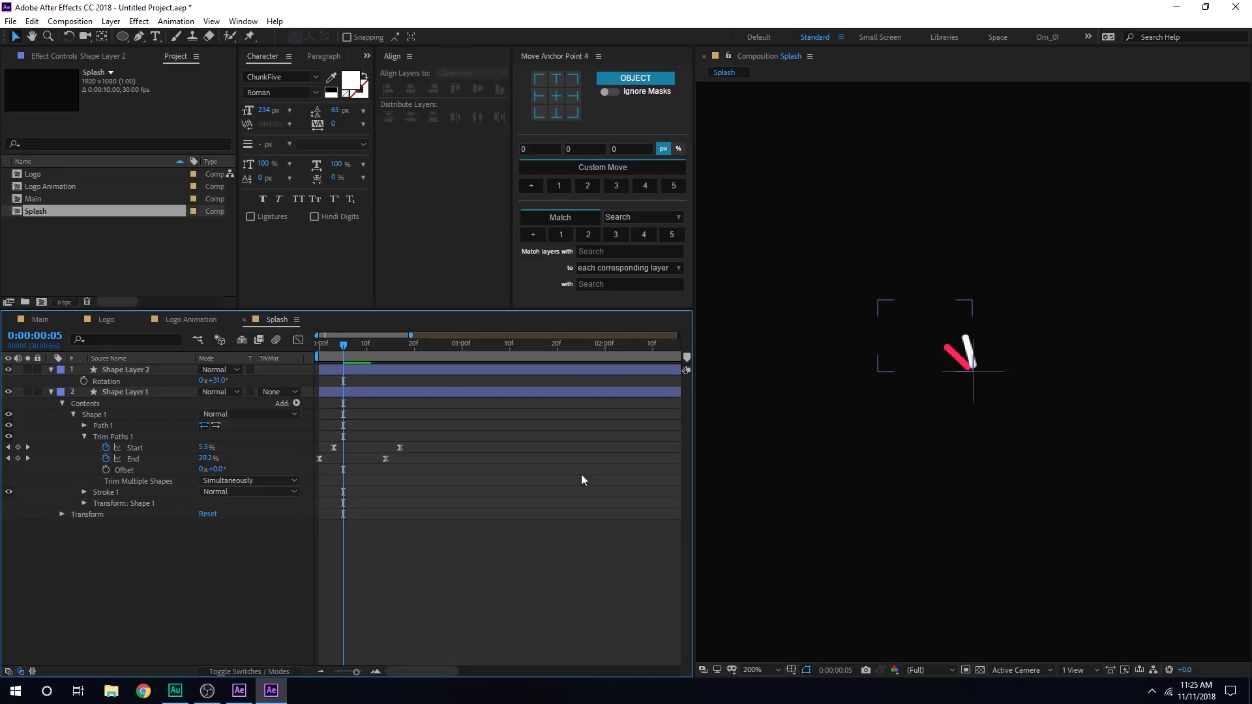
# Duplicate the pink Shape Layer 1, rotate the copy to 62° and move it up-right
pyautogui.click(51, 370)
pyautogui.click(51, 381)
pyautogui.click(111, 382)
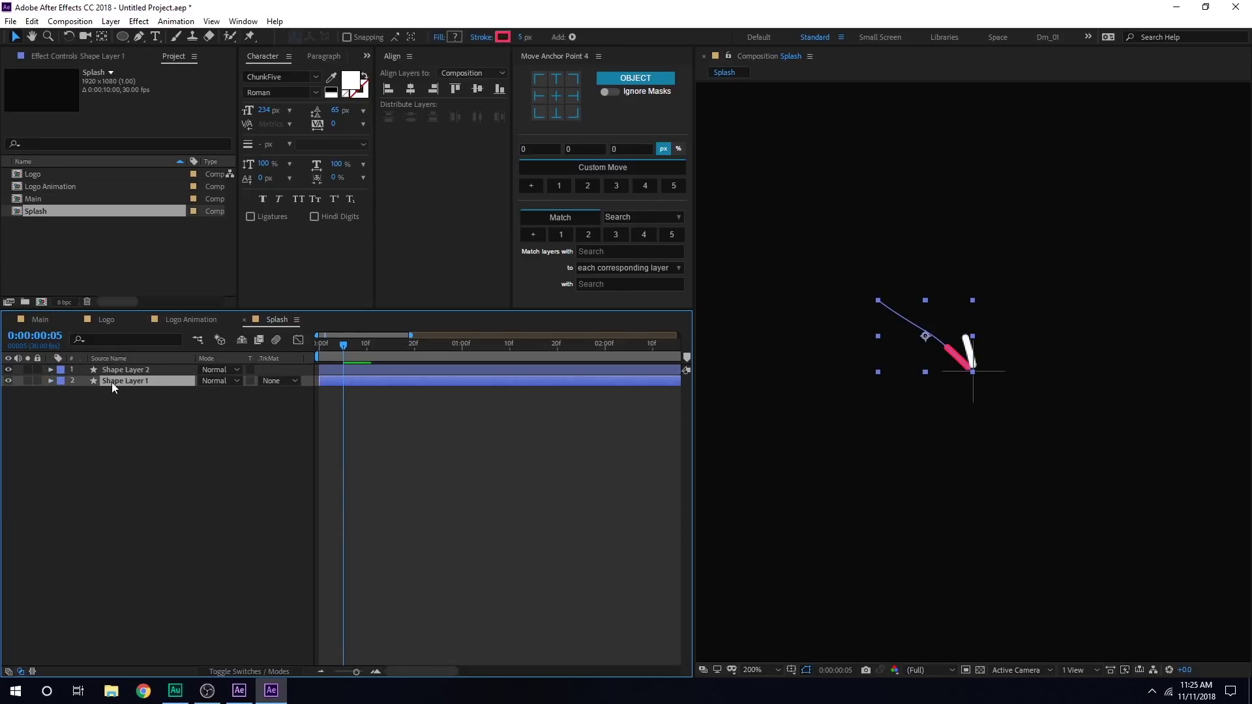
pyautogui.hotkey('ctrl', 'd')
pyautogui.press('r')
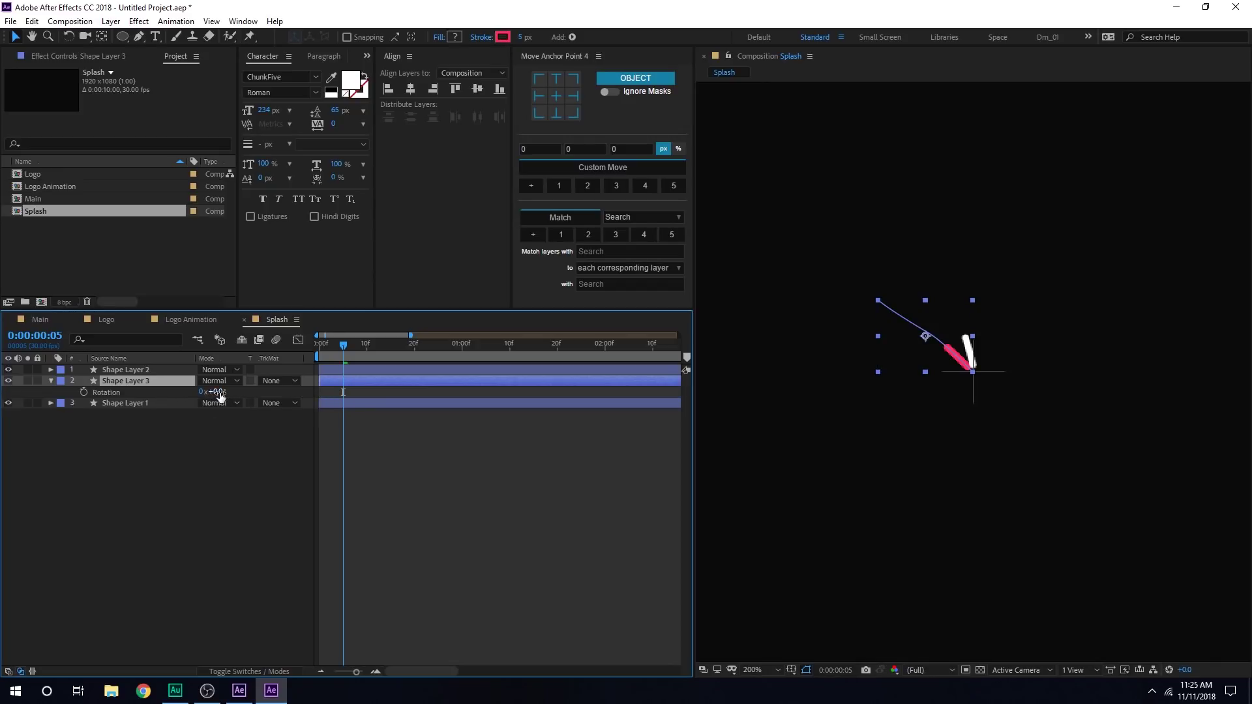
pyautogui.moveTo(221, 396); pyautogui.dragTo(260, 395)
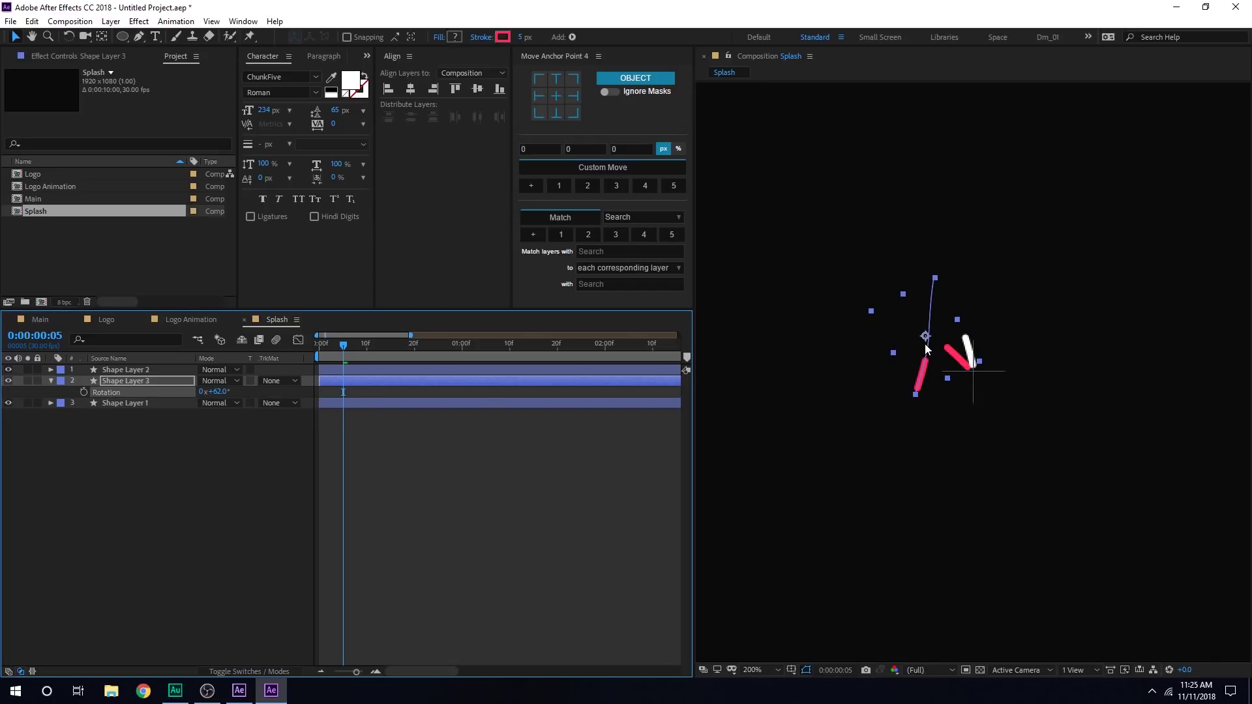
pyautogui.moveTo(988, 324); pyautogui.dragTo(991, 319)
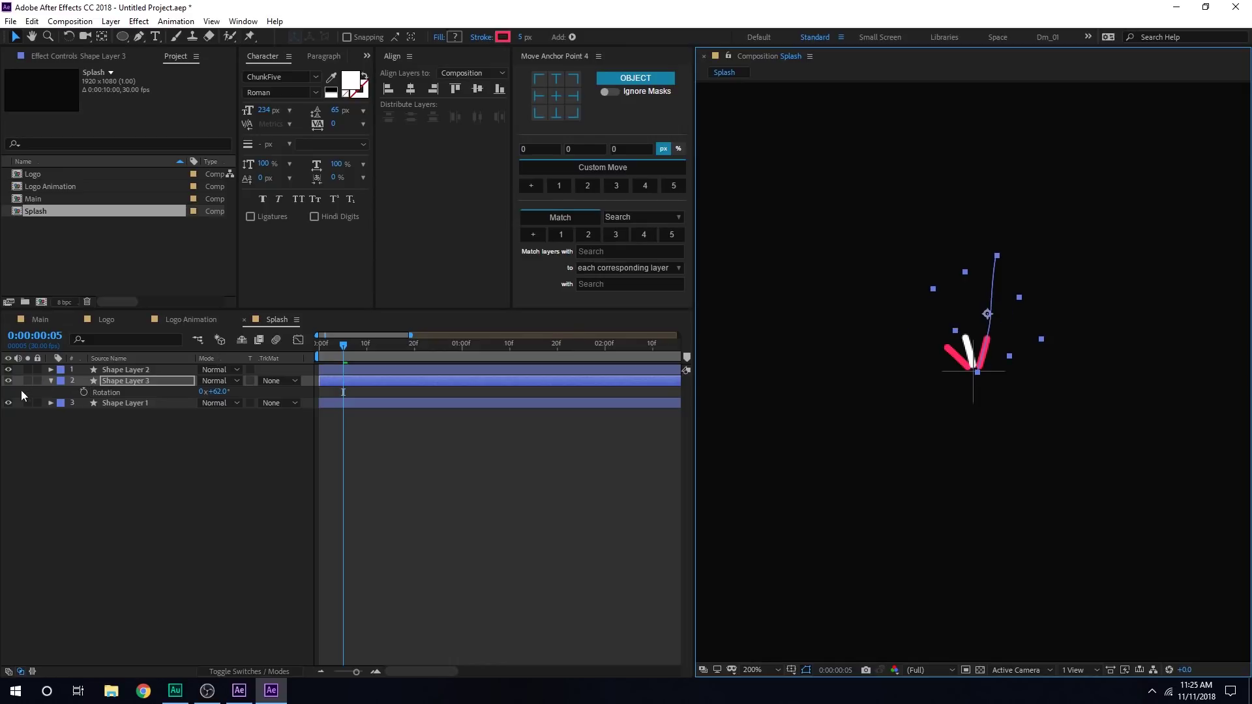
# Duplicate white Shape Layer 2 as Shape Layer 4, rotate it to about 87° and shift it right
pyautogui.click(127, 370)
pyautogui.hotkey('ctrl', 'd')
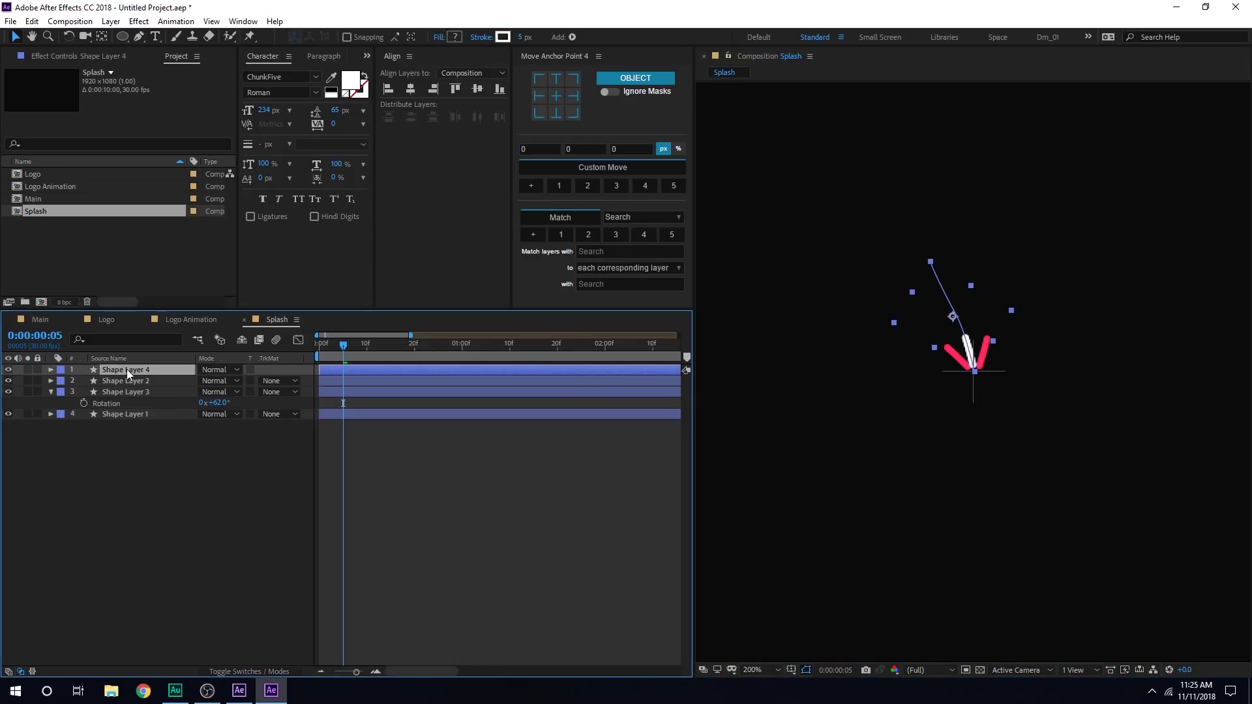
pyautogui.press('r')
pyautogui.moveTo(228, 379); pyautogui.dragTo(256, 381)
pyautogui.moveTo(953, 317); pyautogui.dragTo(999, 317)
pyautogui.moveTo(215, 381); pyautogui.dragTo(230, 382)
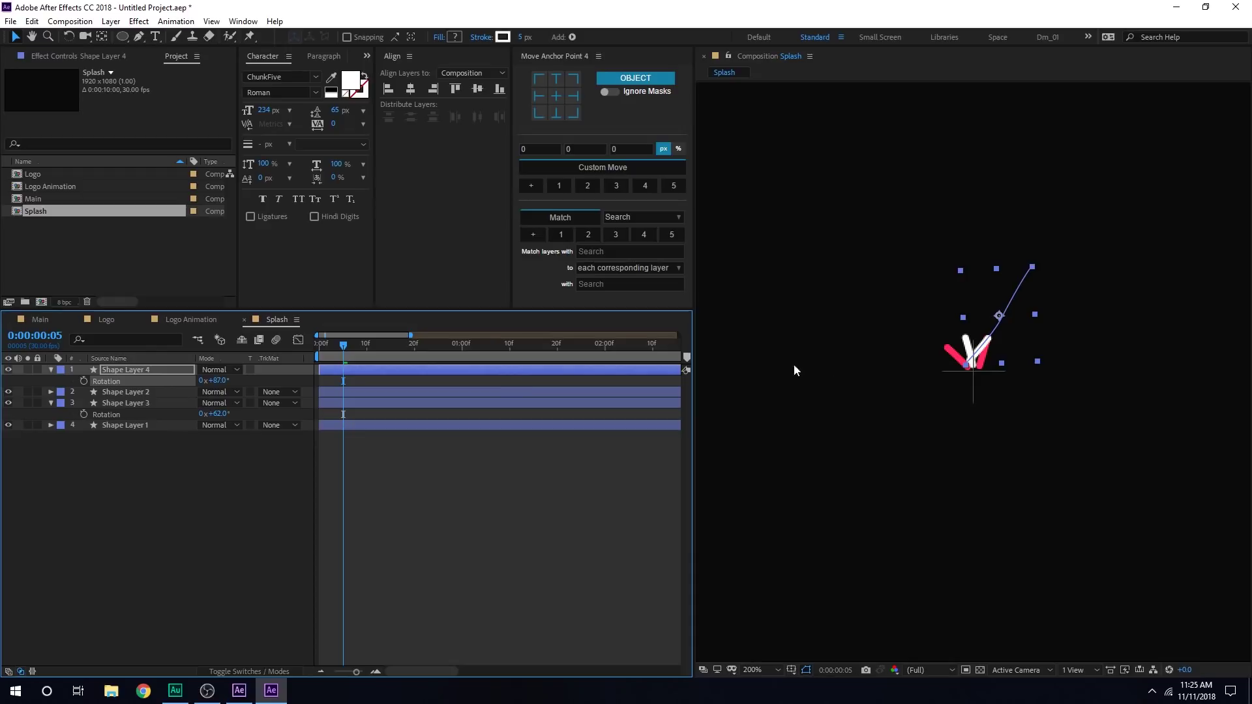
pyautogui.moveTo(998, 319); pyautogui.dragTo(1012, 324)
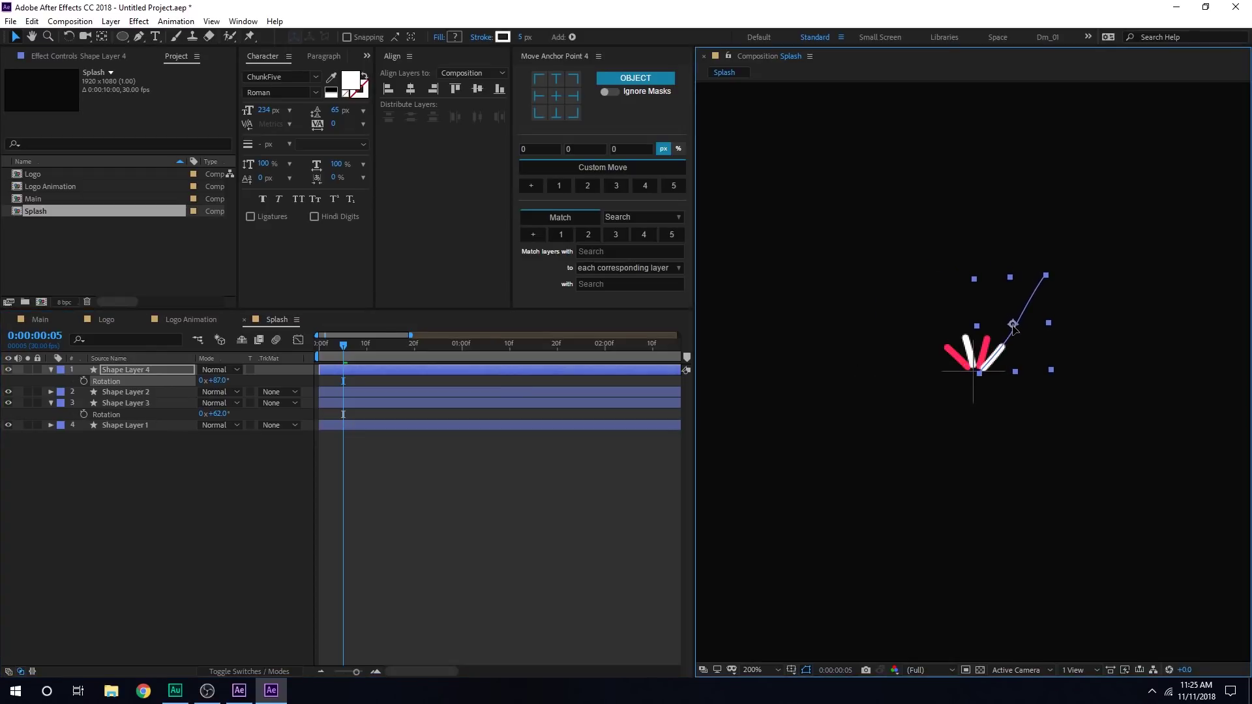
pyautogui.click(281, 539)
# Fine-tune Shape Layer 4 to 100° rotation, nudging it right and down, then scrub the burst
pyautogui.click(340, 354)
pyautogui.moveTo(340, 354); pyautogui.dragTo(367, 362)
pyautogui.click(125, 369)
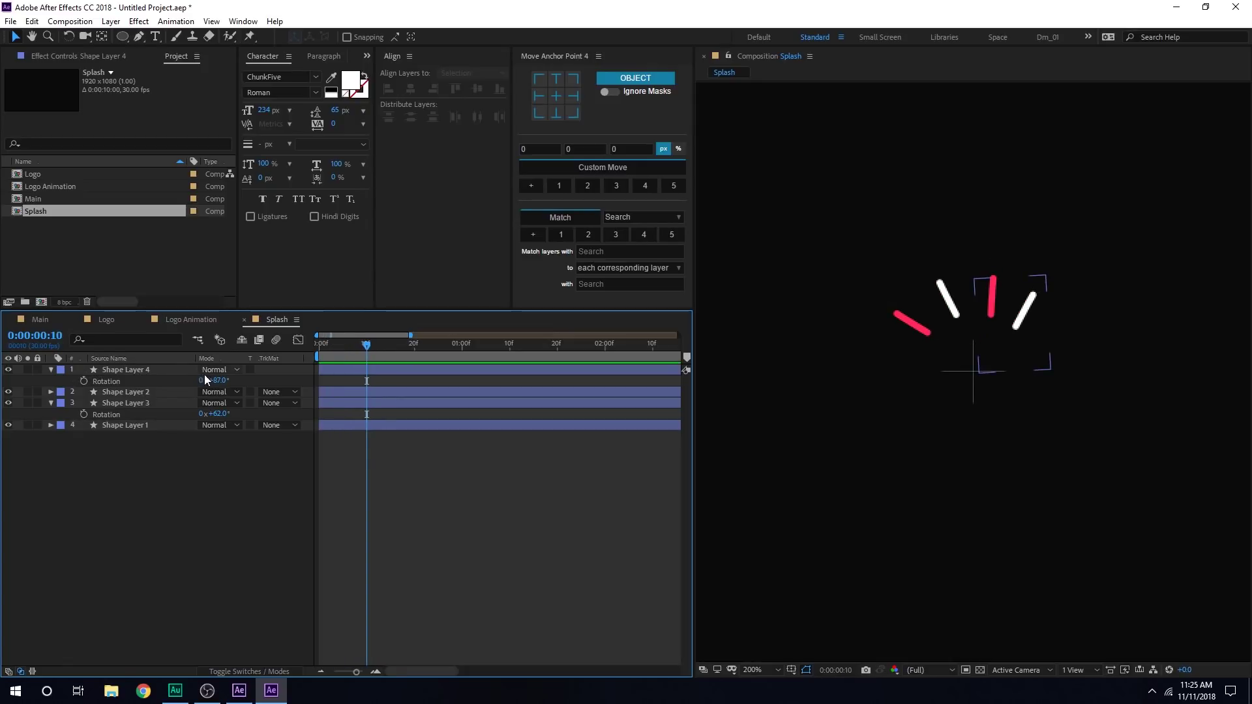
pyautogui.moveTo(215, 381); pyautogui.dragTo(229, 379)
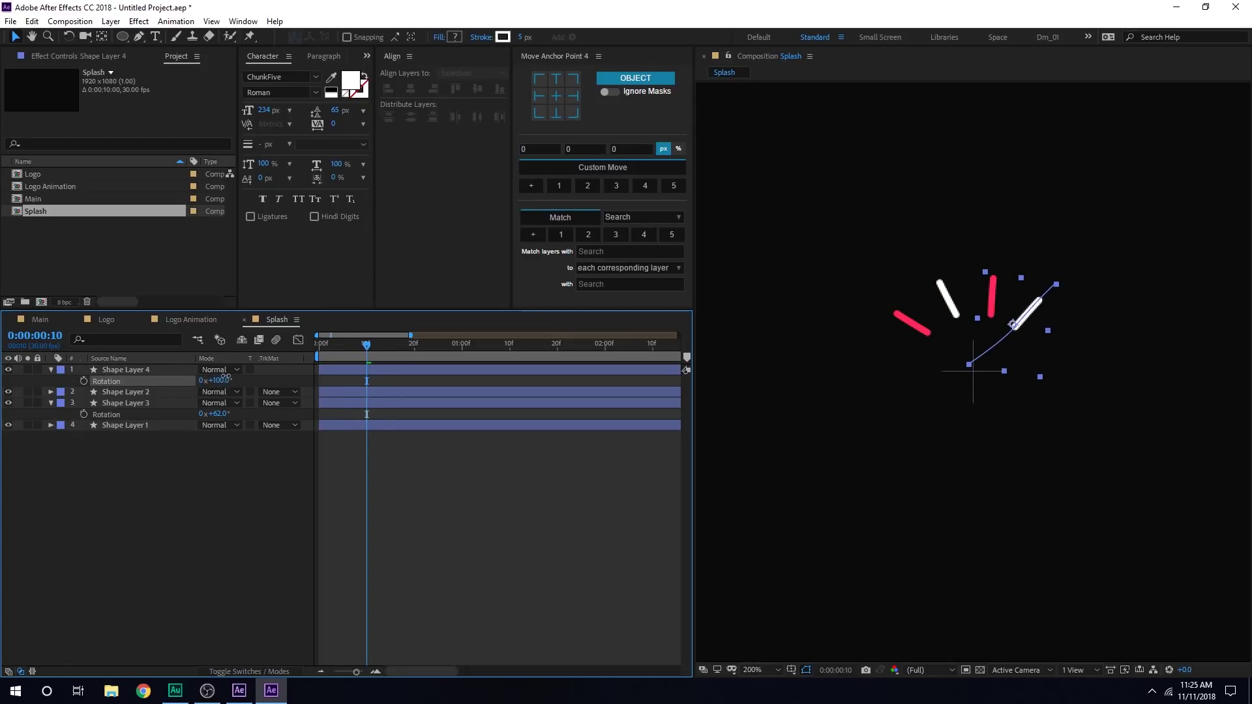
pyautogui.moveTo(353, 352); pyautogui.dragTo(339, 352)
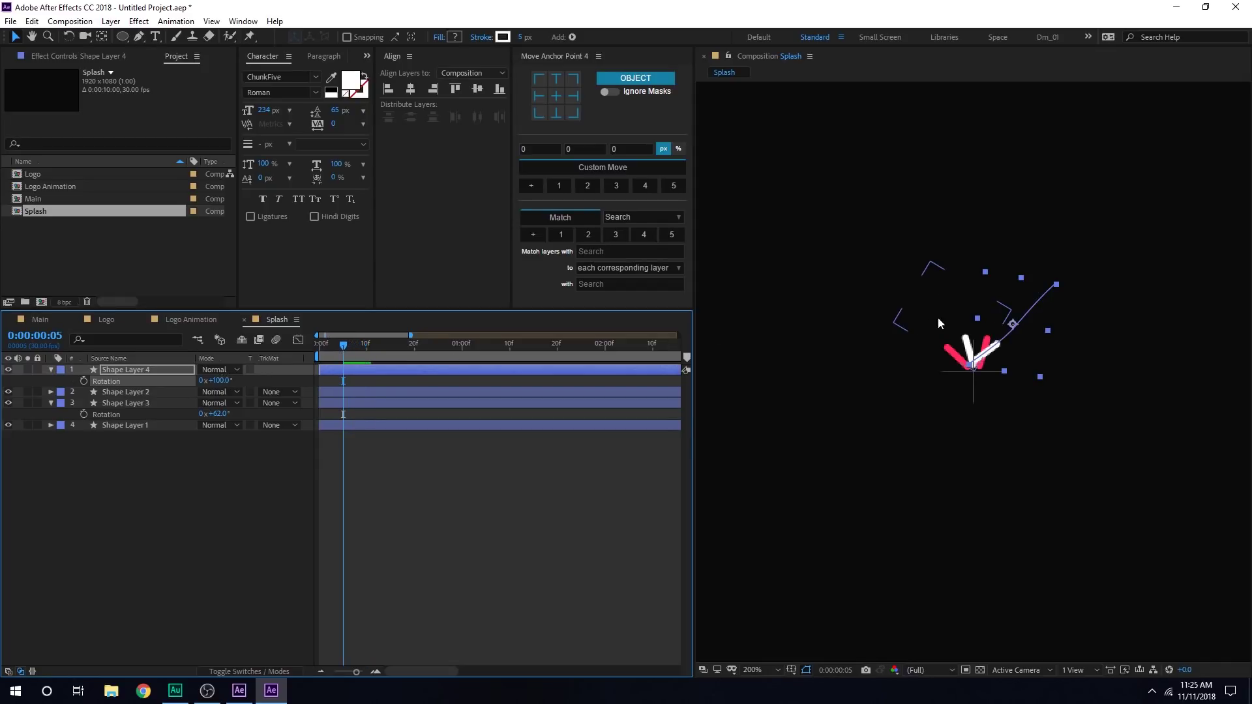
pyautogui.moveTo(1012, 325); pyautogui.dragTo(1024, 334)
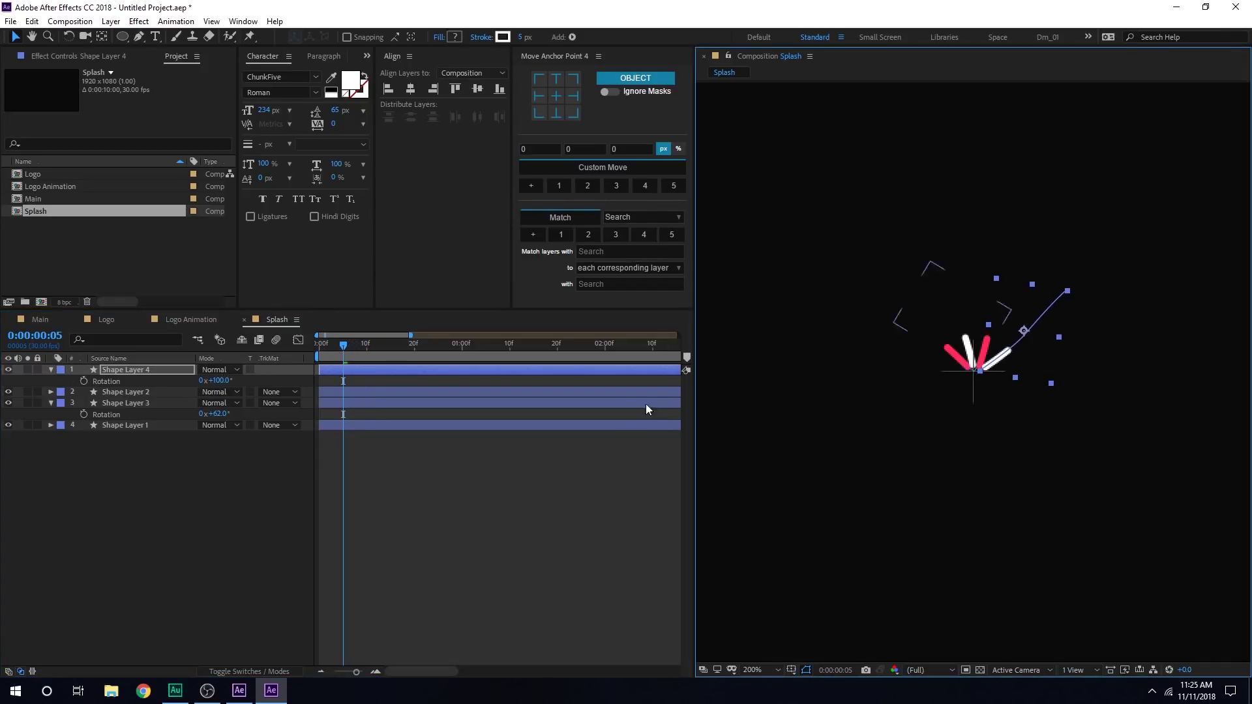
pyautogui.click(489, 483)
pyautogui.moveTo(350, 352); pyautogui.dragTo(389, 344)
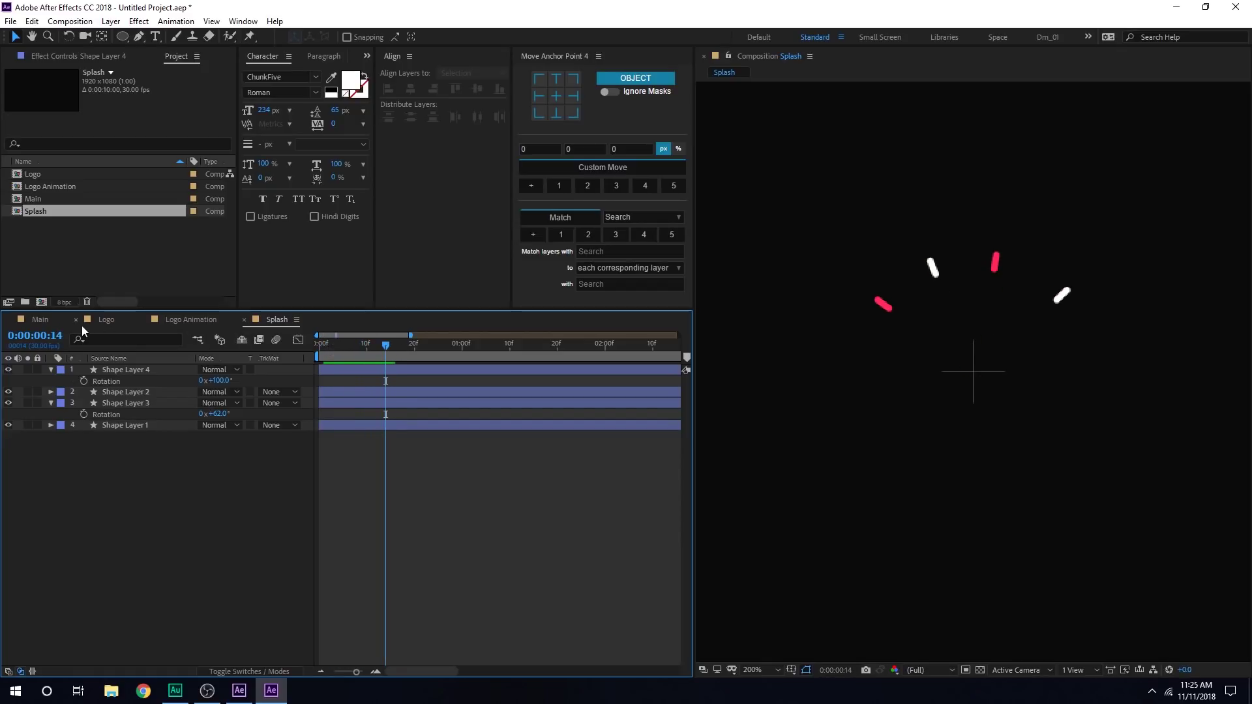
# Add the Splash comp as a layer in Main and rotate it to -141°
pyautogui.click(43, 320)
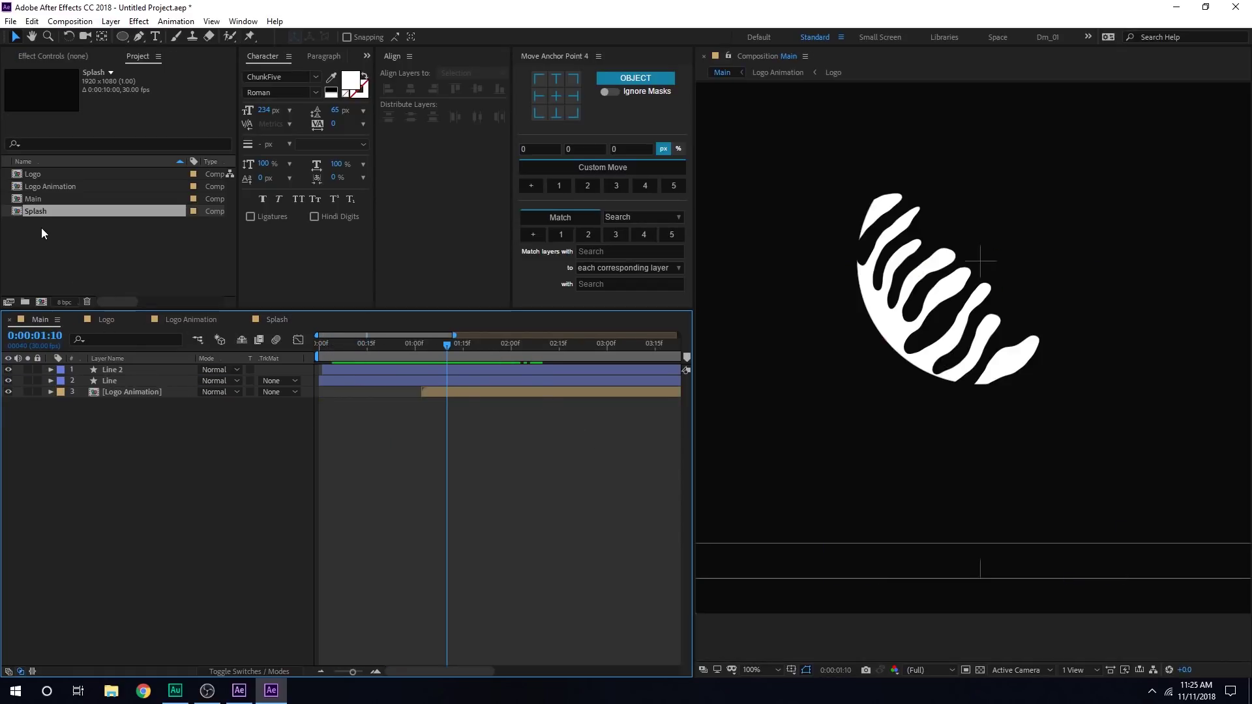
pyautogui.moveTo(39, 210); pyautogui.dragTo(128, 369)
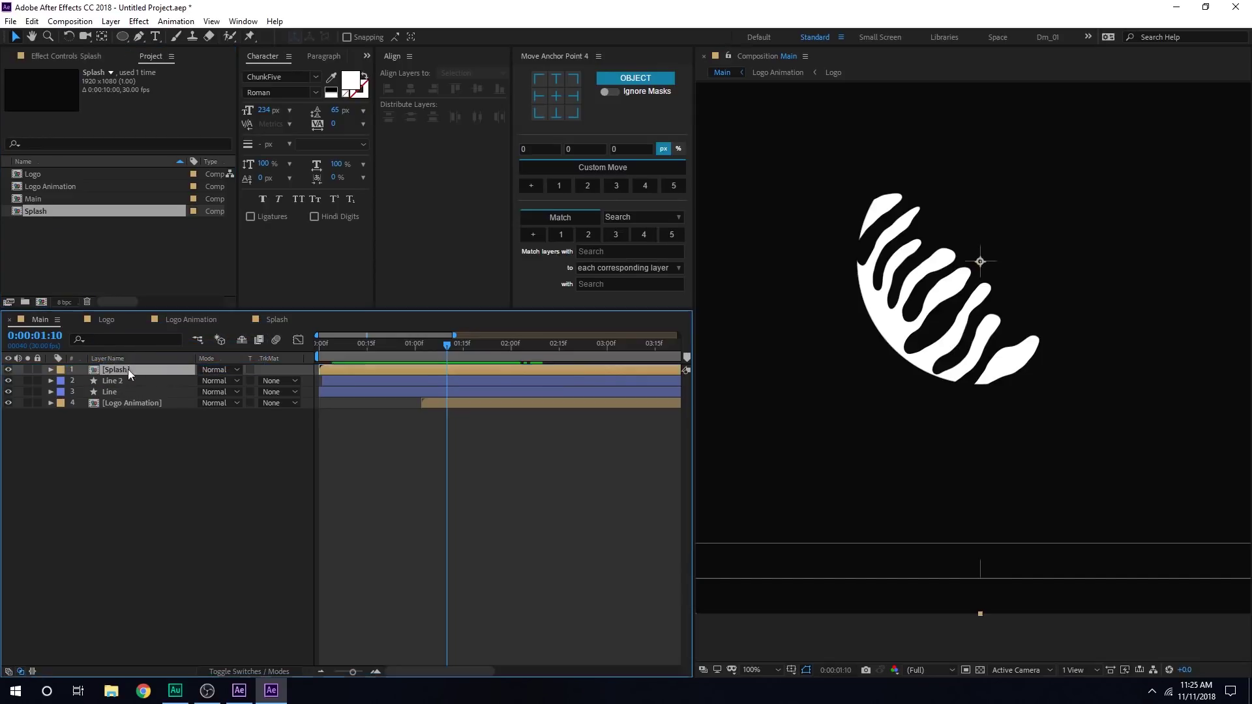
pyautogui.moveTo(449, 341); pyautogui.dragTo(502, 383)
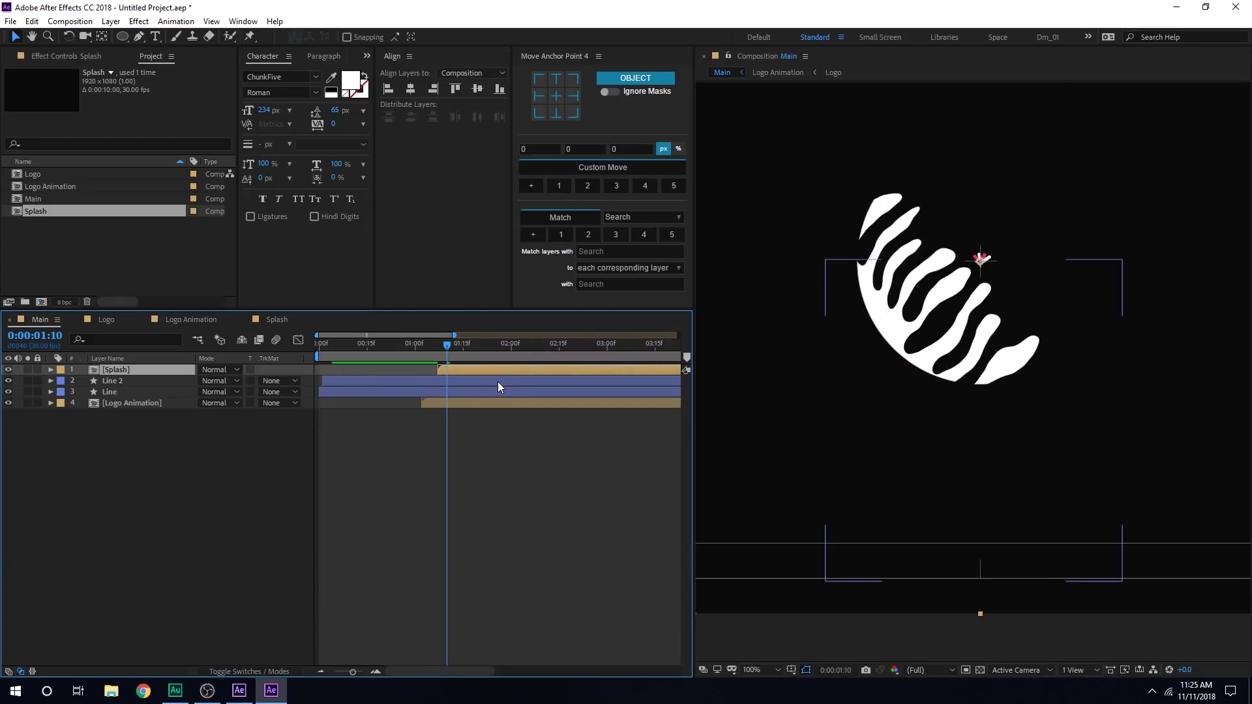
pyautogui.click(348, 413)
pyautogui.press('r')
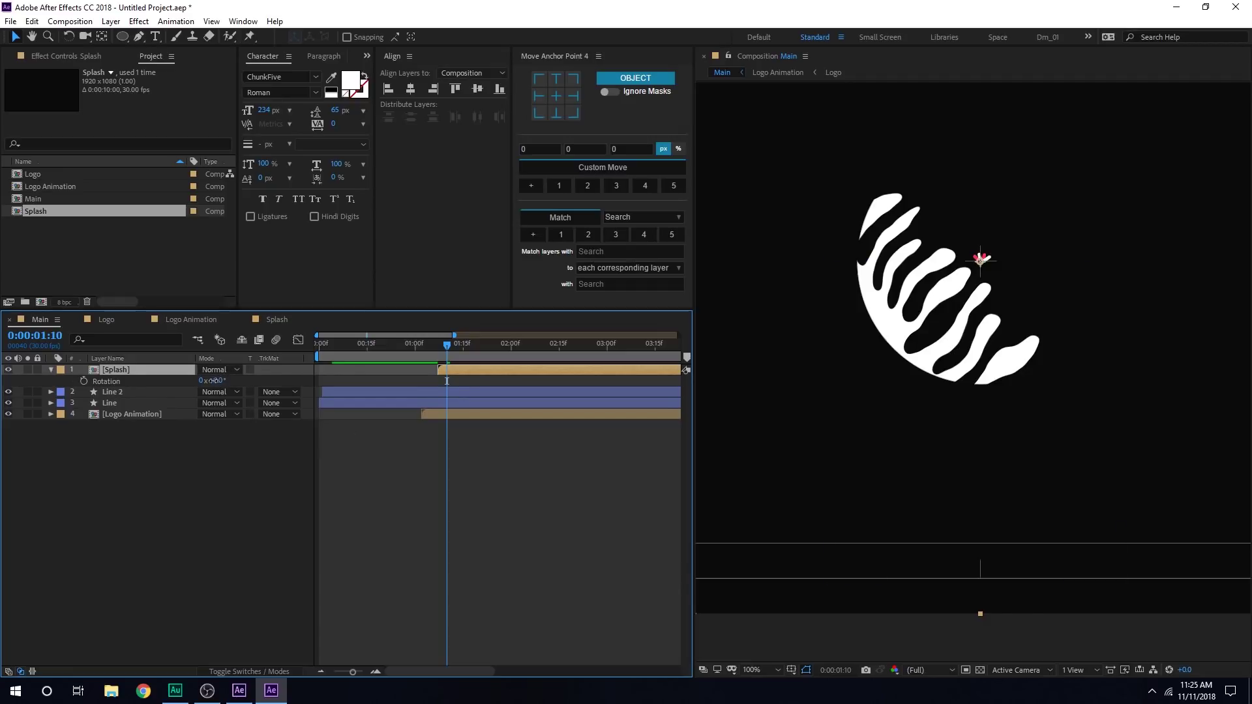
pyautogui.moveTo(214, 380); pyautogui.dragTo(123, 382)
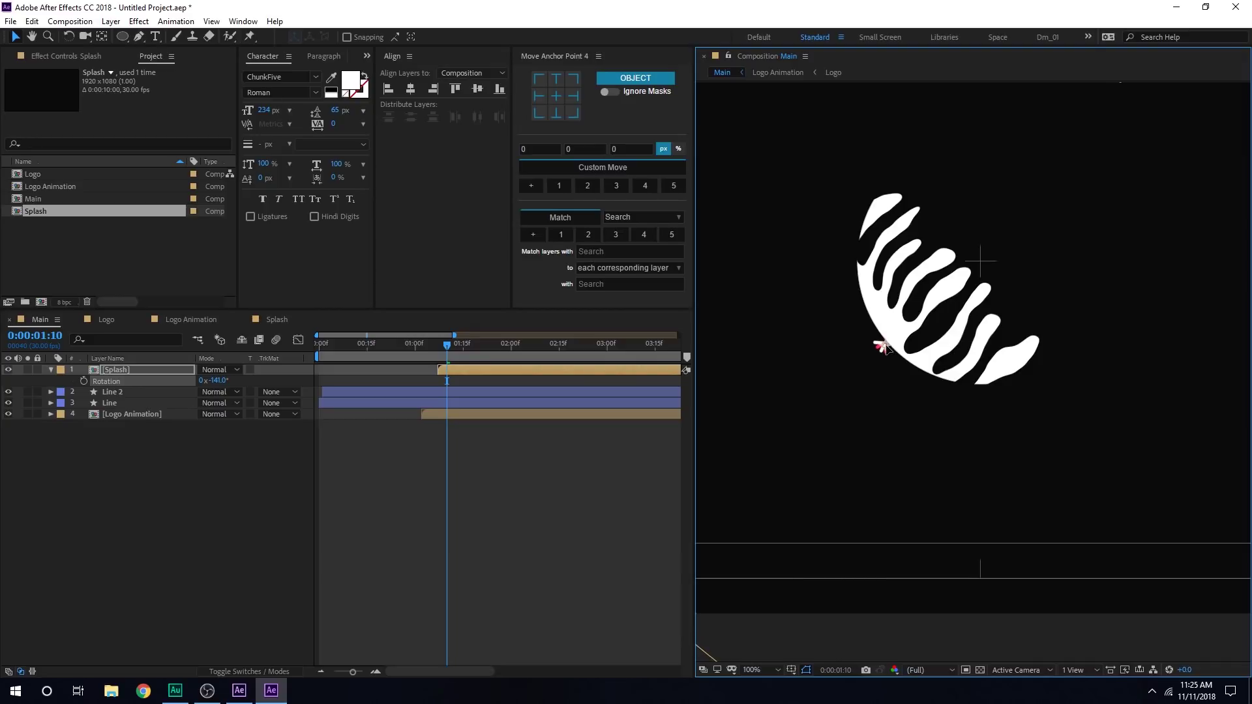
pyautogui.click(886, 349)
# Align the Splash layer's in-point to the current time near 1:09 and preview the reveal
pyautogui.moveTo(444, 345)
pyautogui.mouseDown()
pyautogui.moveTo(424, 345)
pyautogui.moveTo(443, 347)
pyautogui.mouseUp()
pyautogui.scroll(2, 992, 375)
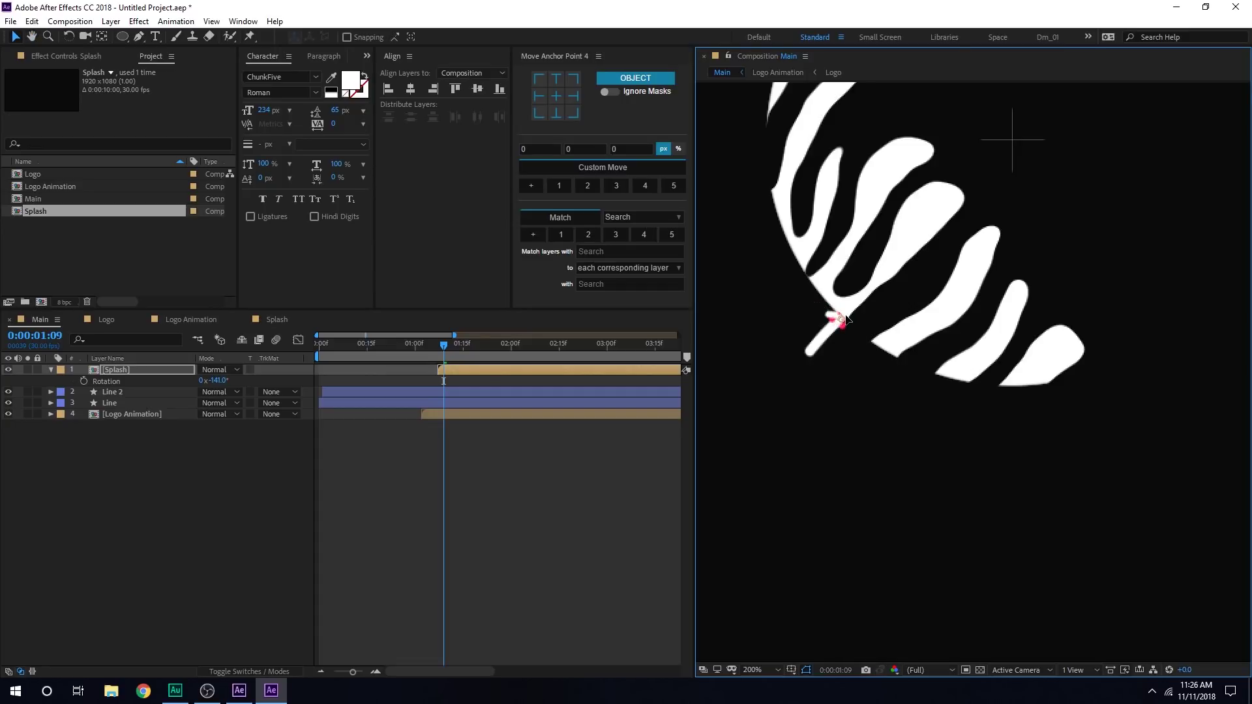
pyautogui.click(499, 371)
pyautogui.moveTo(502, 371); pyautogui.dragTo(405, 342)
pyautogui.click(863, 435)
pyautogui.scroll(-2, 880, 415)
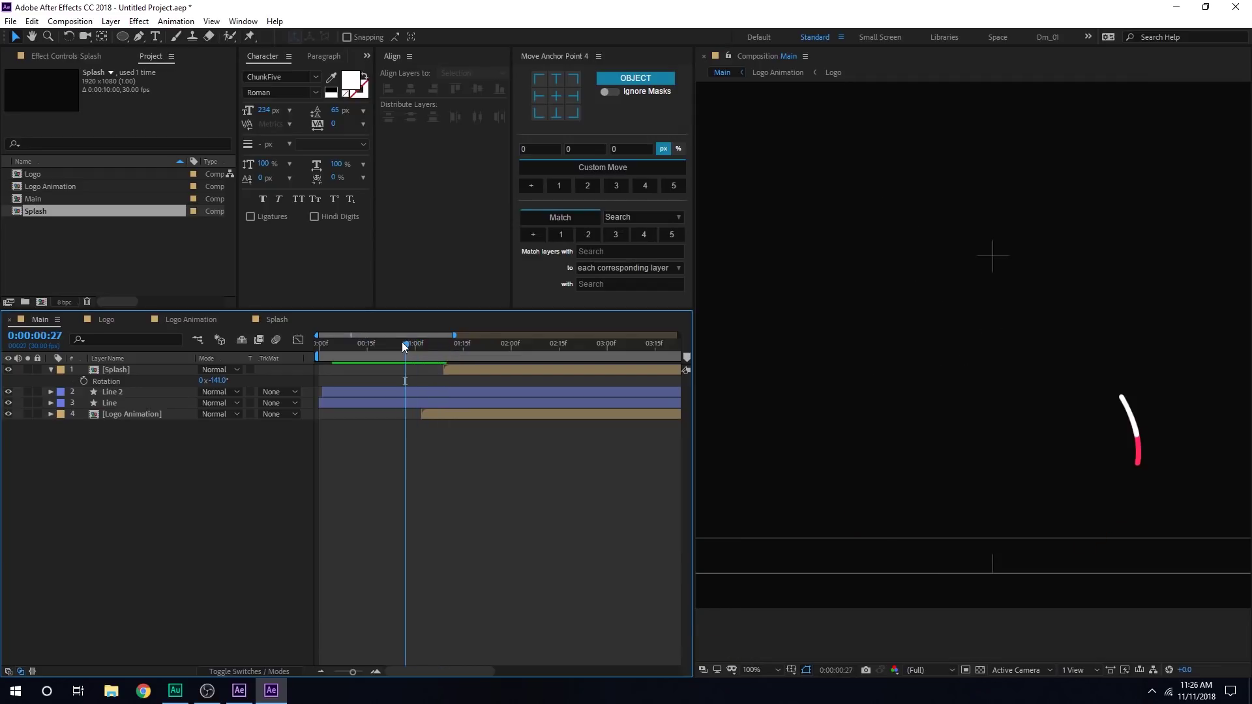
pyautogui.press('space')
pyautogui.press('space')
pyautogui.press('space')
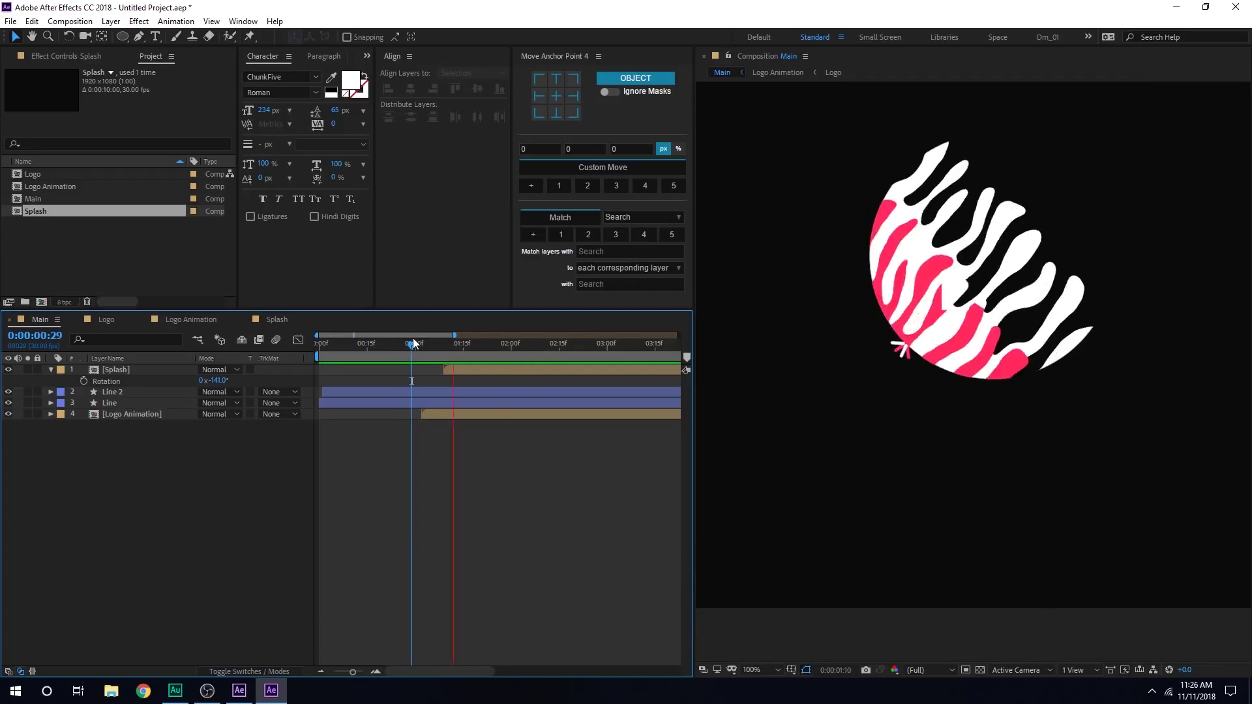
pyautogui.press('space')
pyautogui.moveTo(401, 344); pyautogui.dragTo(609, 359)
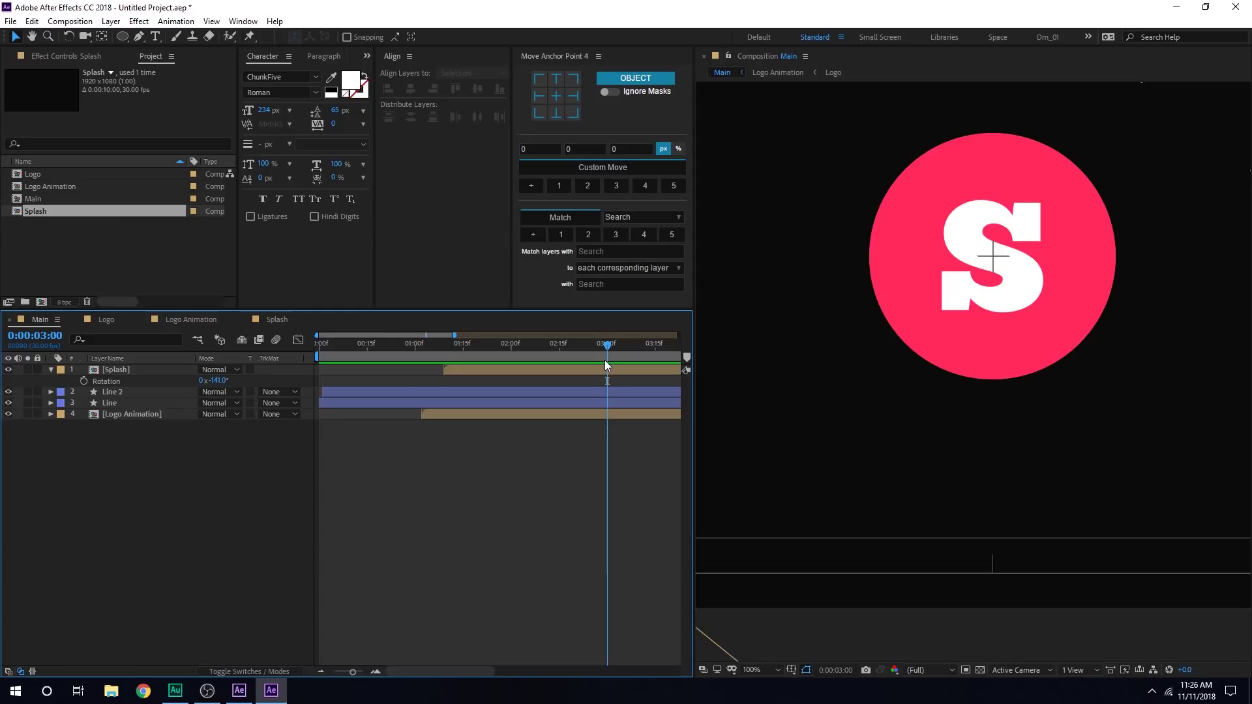
# End Main's work area at 3:00 and preview the reveal at 50% viewer zoom
pyautogui.press('n')
pyautogui.press(',')
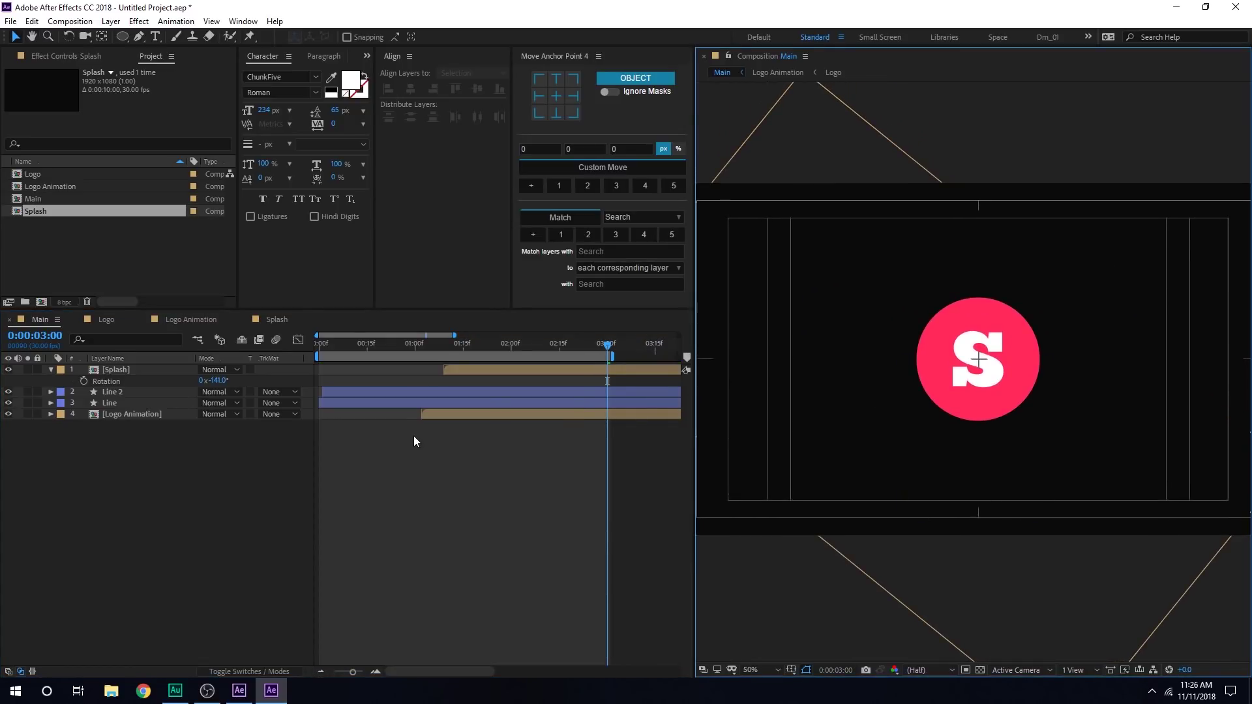
pyautogui.click(413, 436)
pyautogui.press('space')
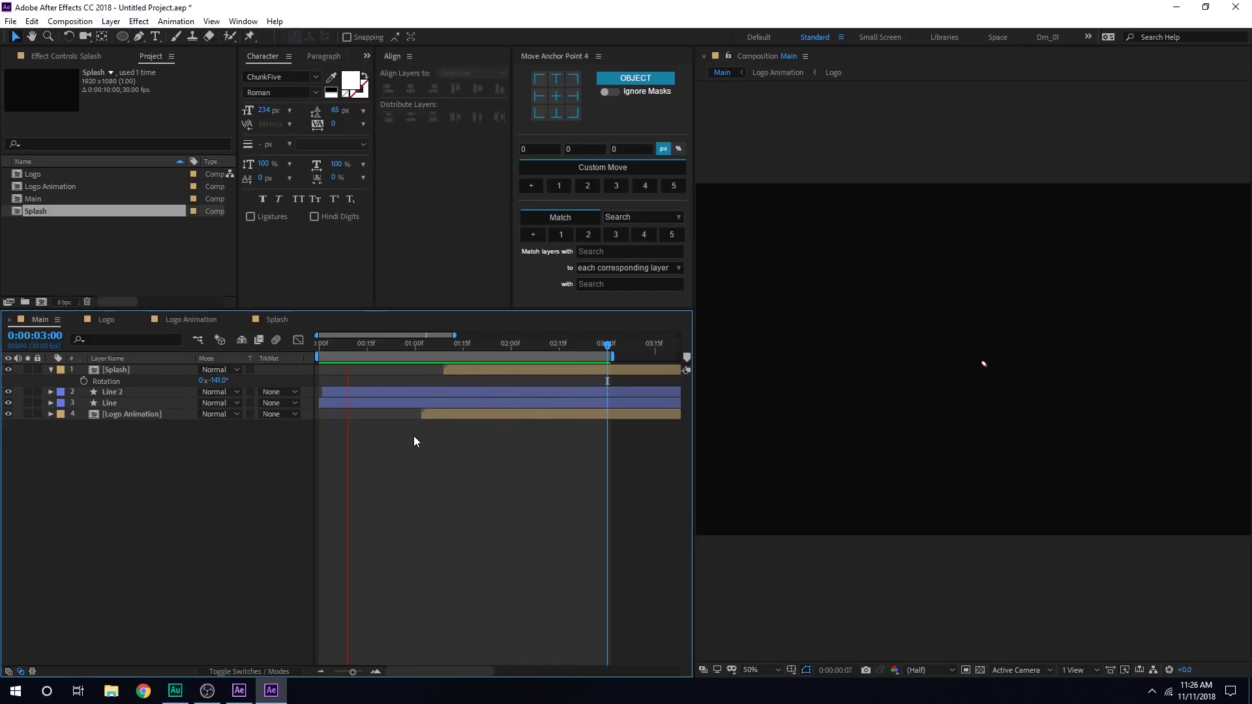
pyautogui.click(527, 343)
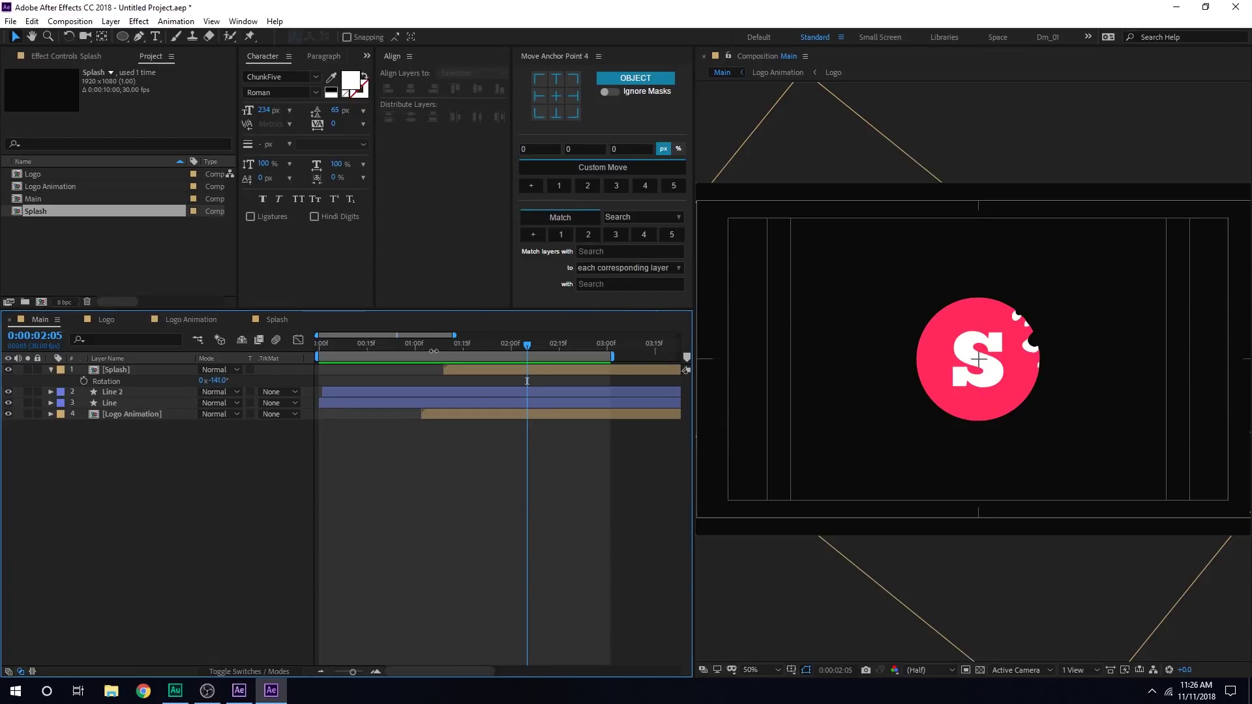
pyautogui.moveTo(433, 347); pyautogui.dragTo(465, 350)
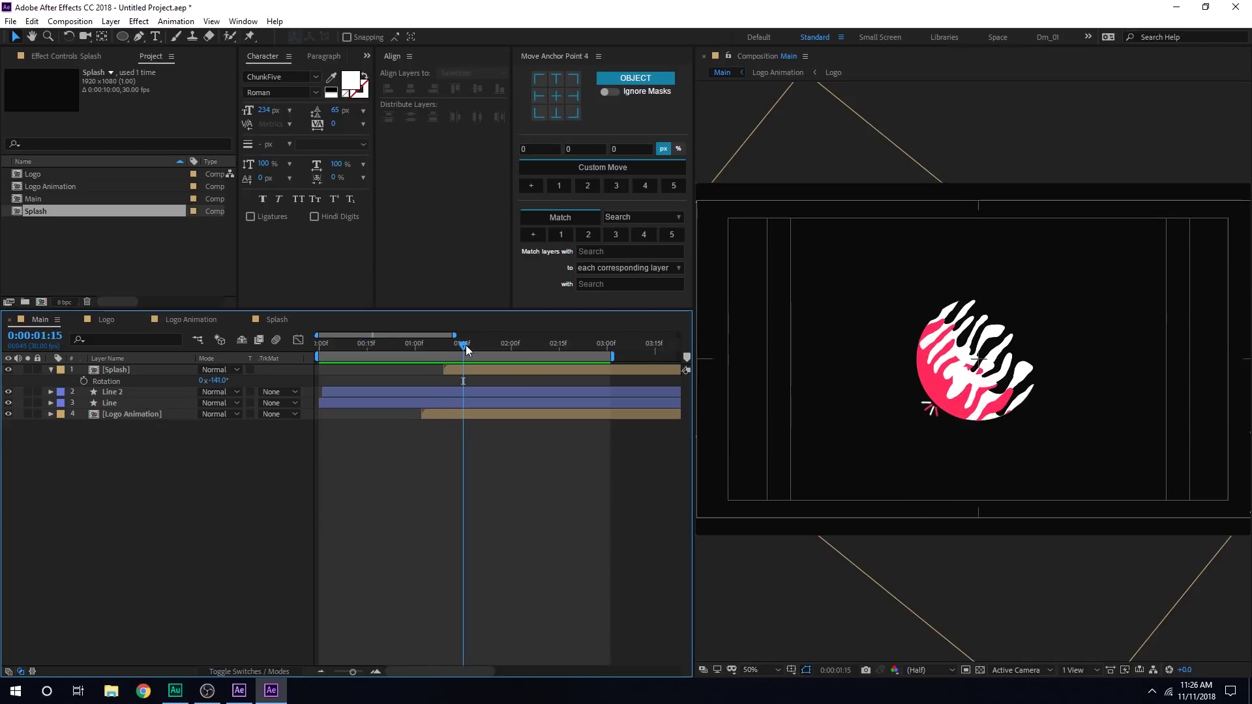